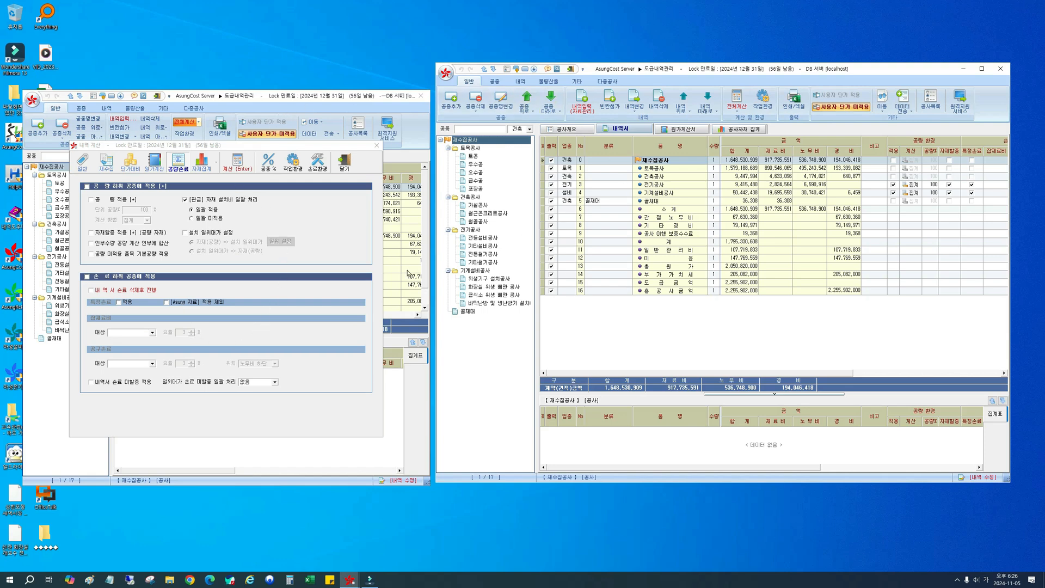
Step: Open the 스텐관(2.5T) [변소배관] D40 item from the 화장실 위생 배관 공사 section in the item entry window
left_click_drag(274, 144, 266, 145)
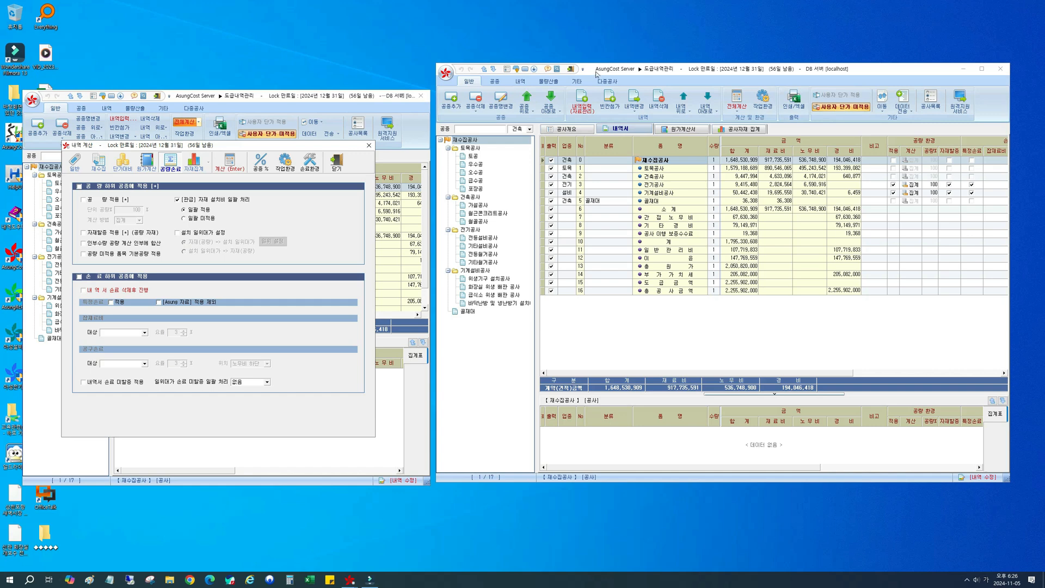
left_click_drag(598, 72, 583, 73)
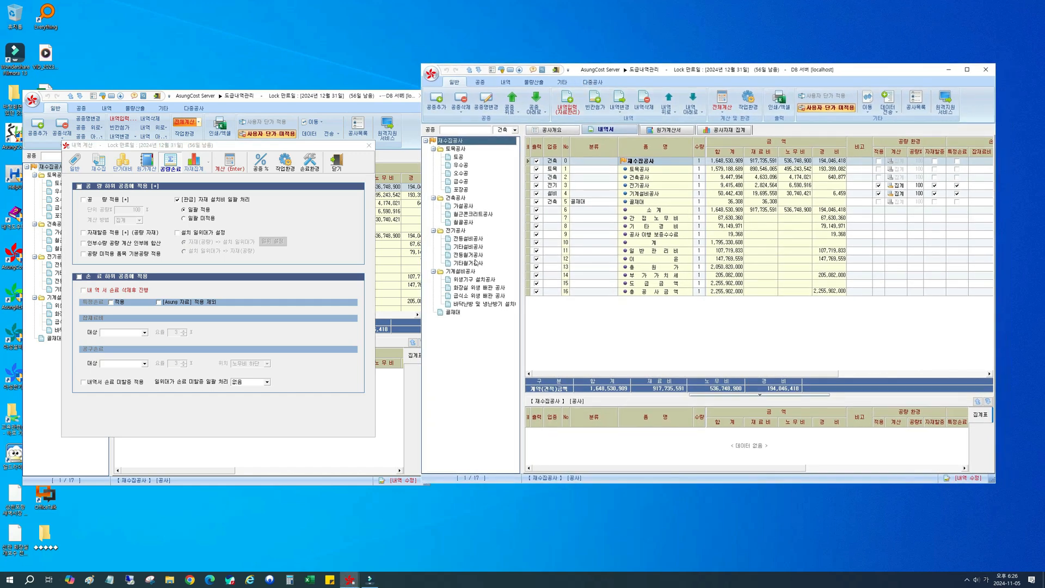
left_click(465, 287)
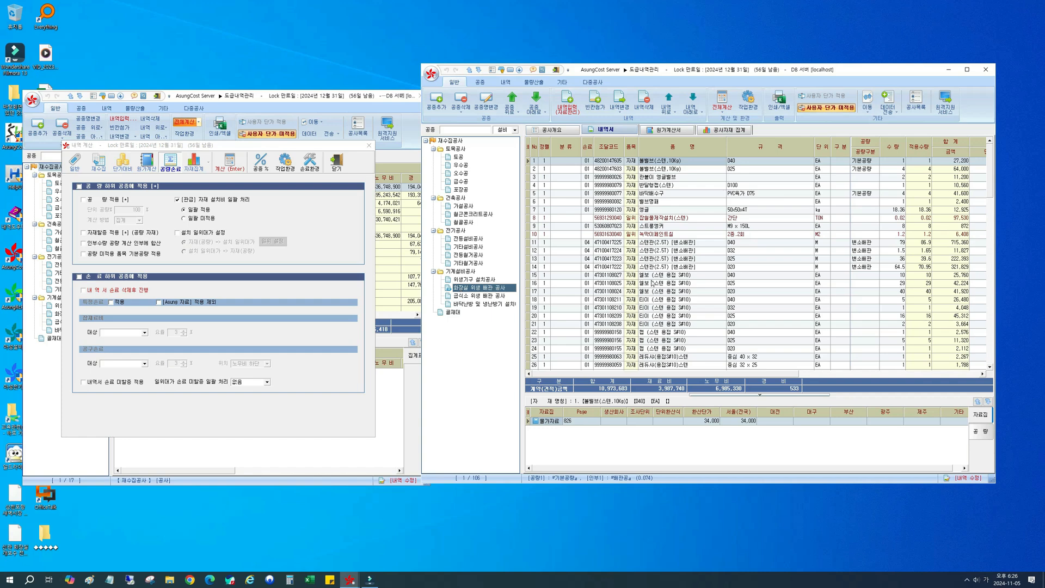
left_click(656, 244)
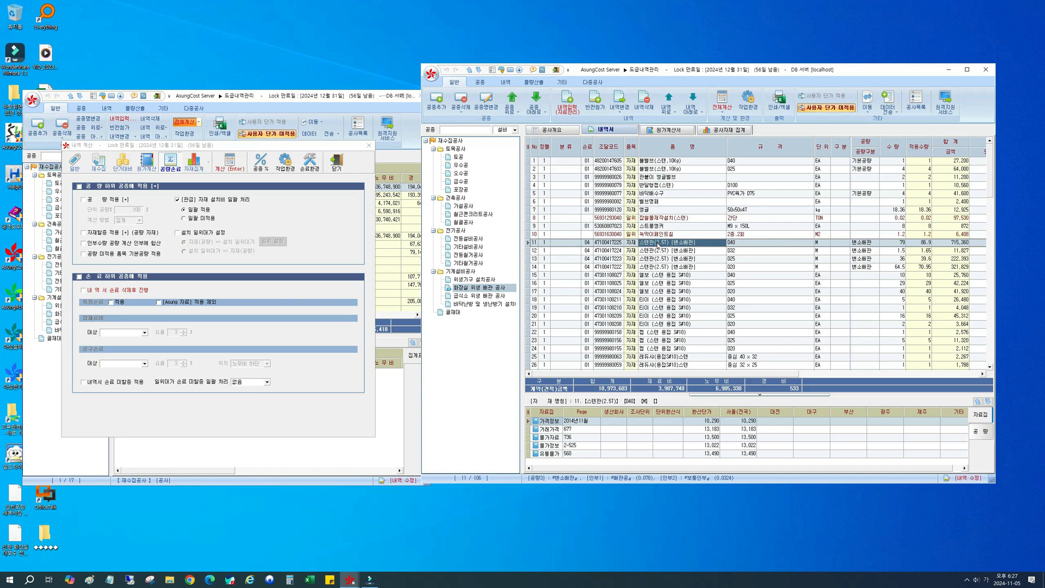
double_click(657, 245)
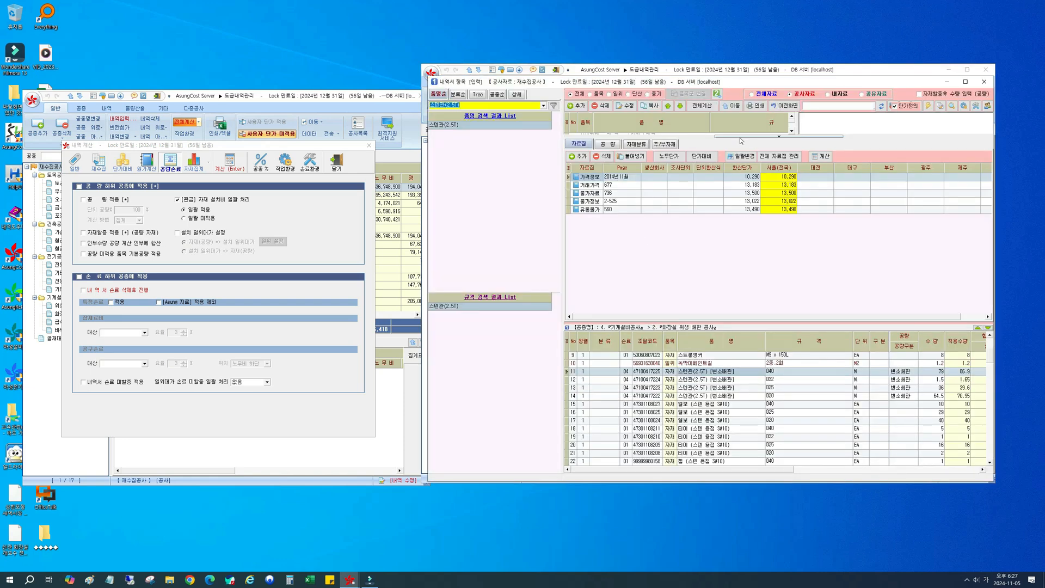
Step: Enlarge the item list and examine the 공량 data of the D40 pipe, including 기본공량 and its 보통인부 entry
left_click_drag(741, 140, 741, 214)
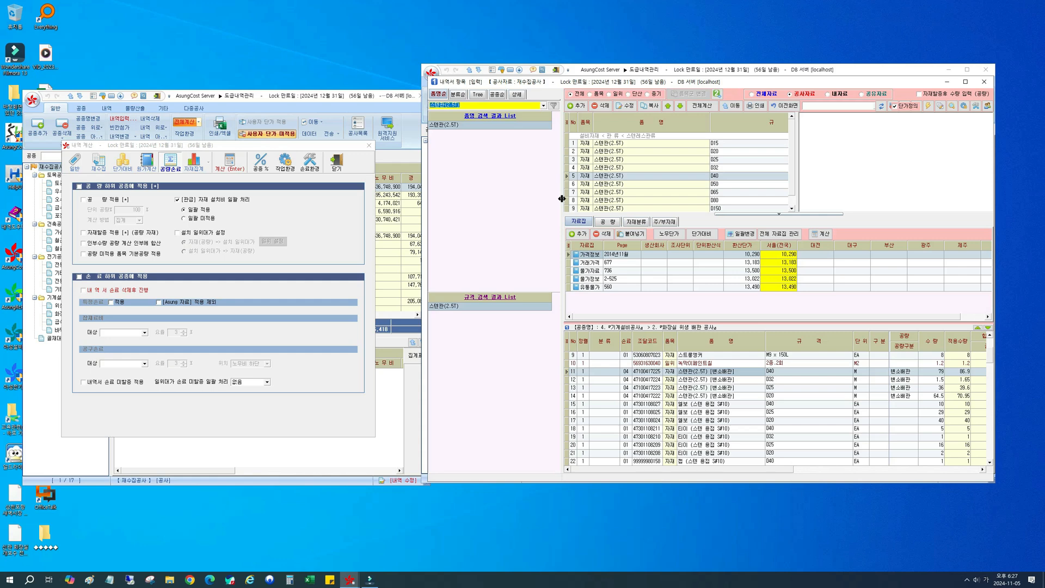
left_click_drag(563, 198, 532, 199)
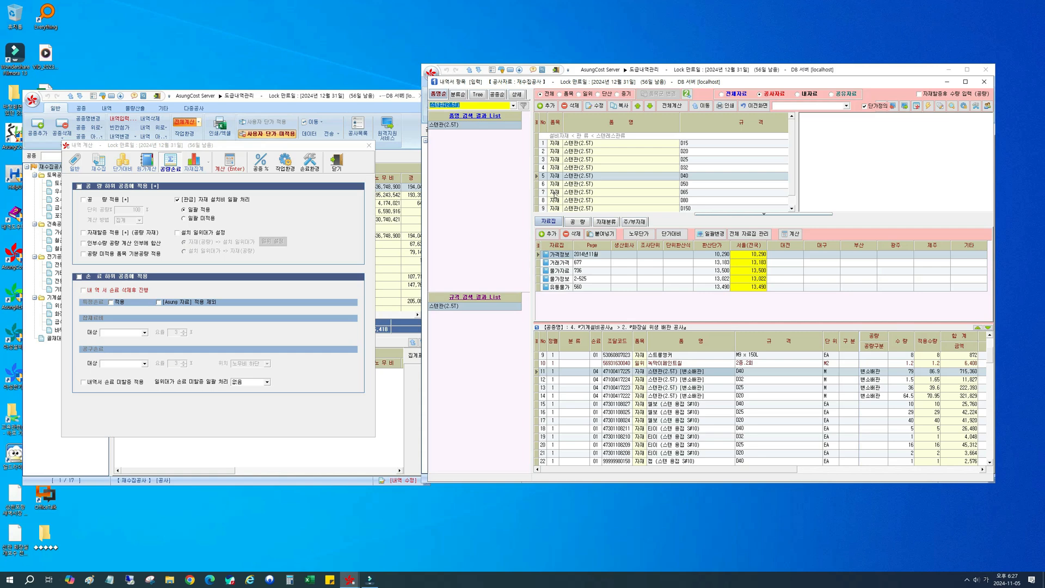
left_click(573, 222)
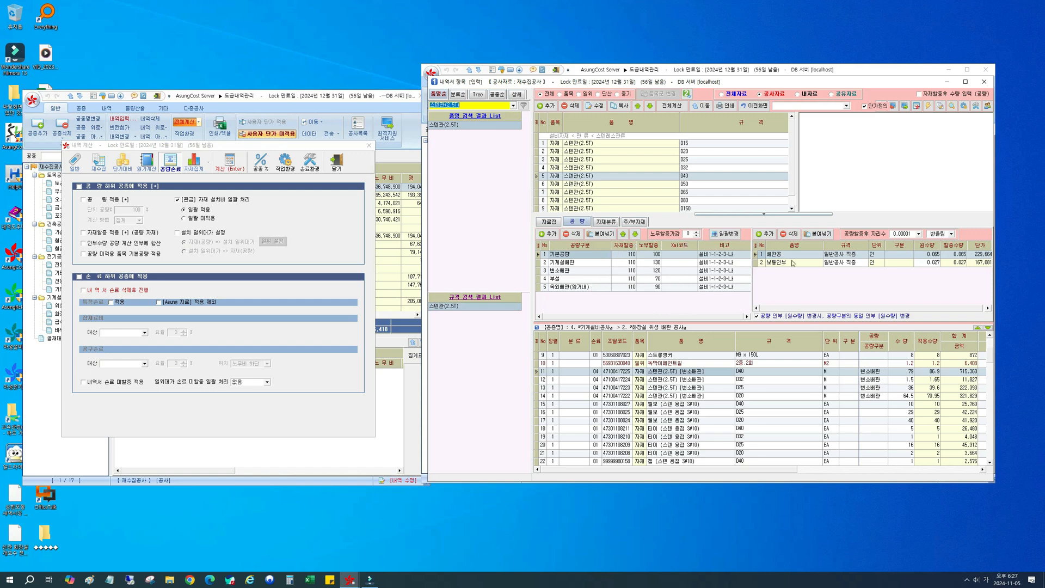
left_click(579, 254)
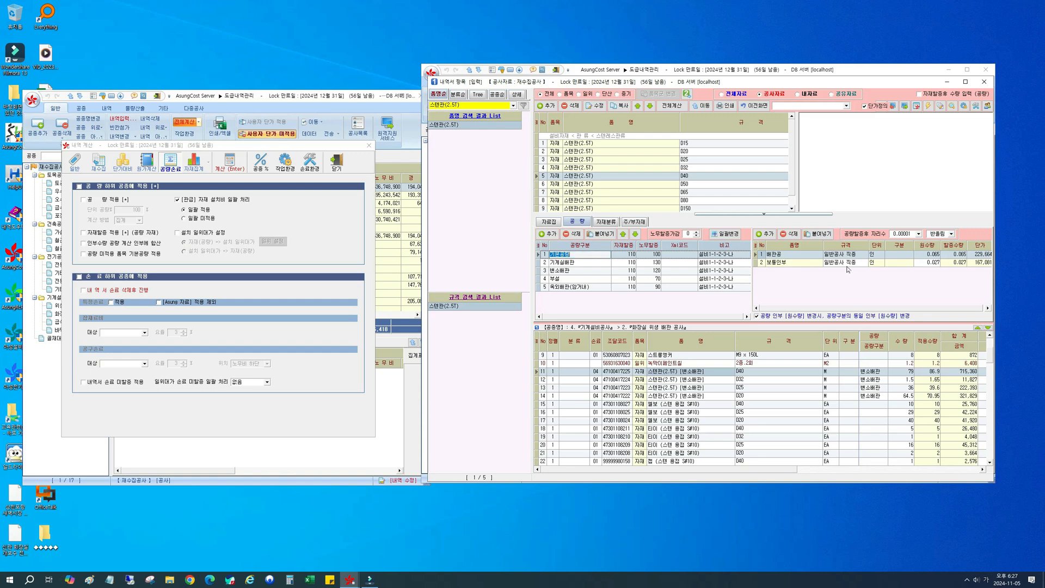
left_click(782, 263)
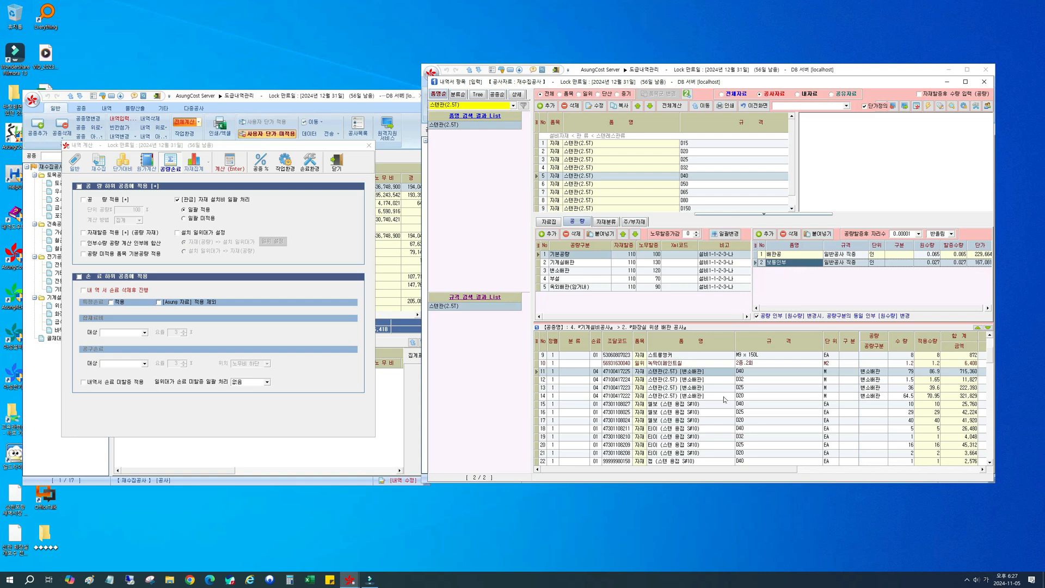
Step: Try the 공량 적용 option in the calculation settings and return to the 재수집공사 summary
left_click(103, 200)
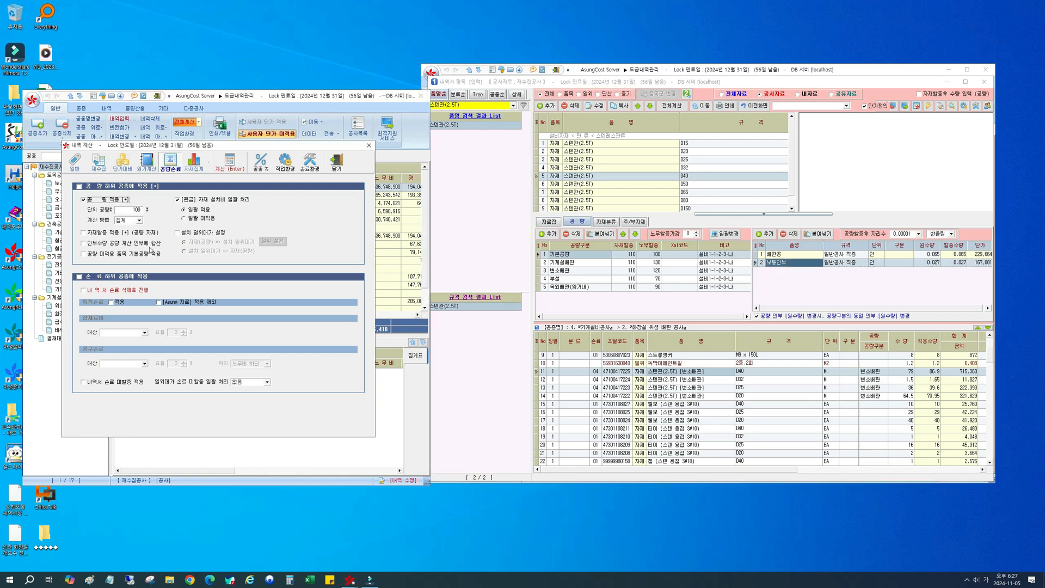
left_click(106, 202)
left_click(747, 108)
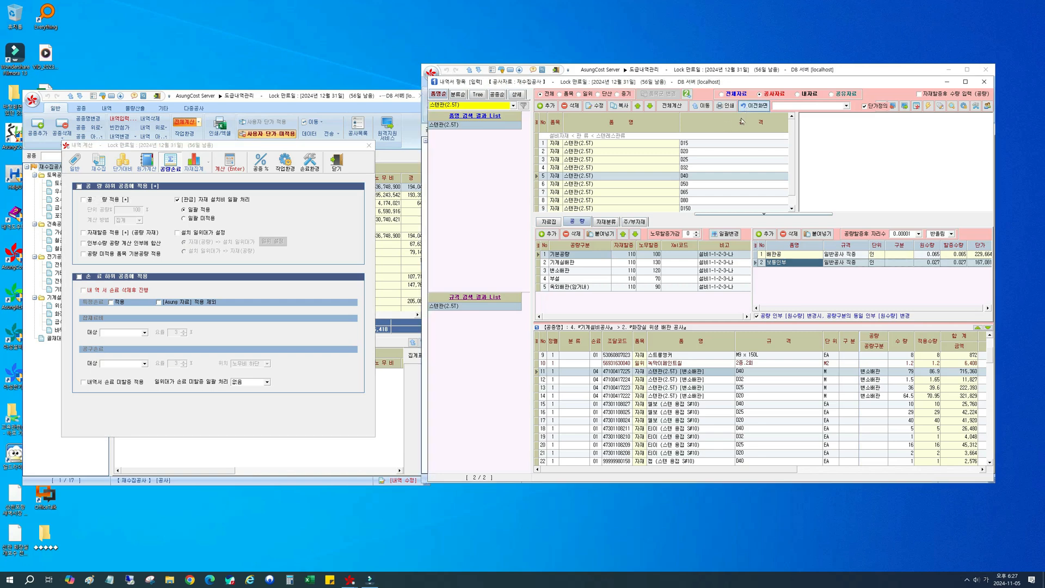
left_click(450, 142)
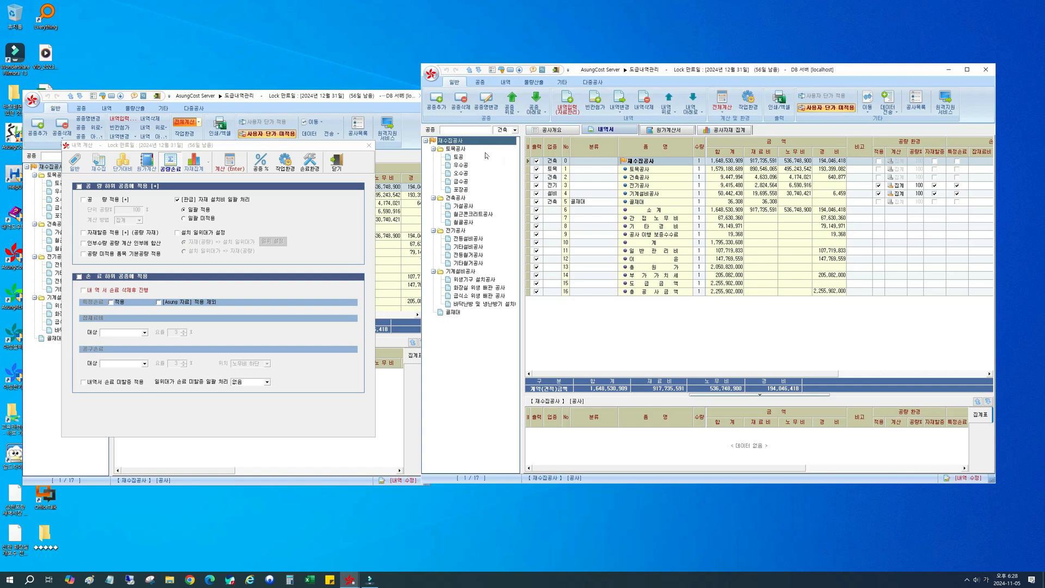
Step: Check the 업종 assigned to the 토목, 건축, 전기 and 기계설비 sections and look through the available 업종 options
left_click(558, 171)
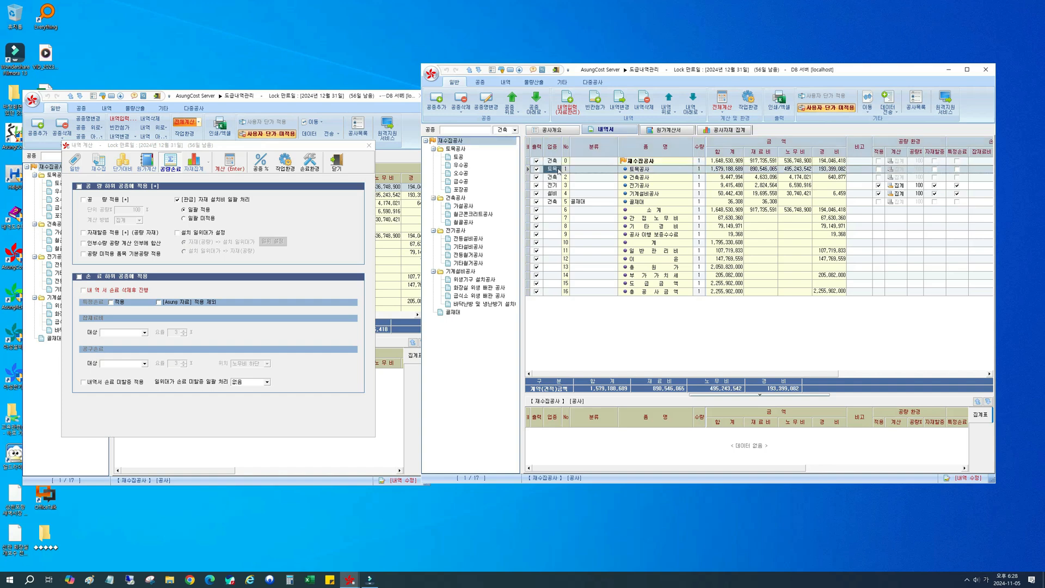
left_click(558, 177)
left_click(557, 186)
left_click(556, 193)
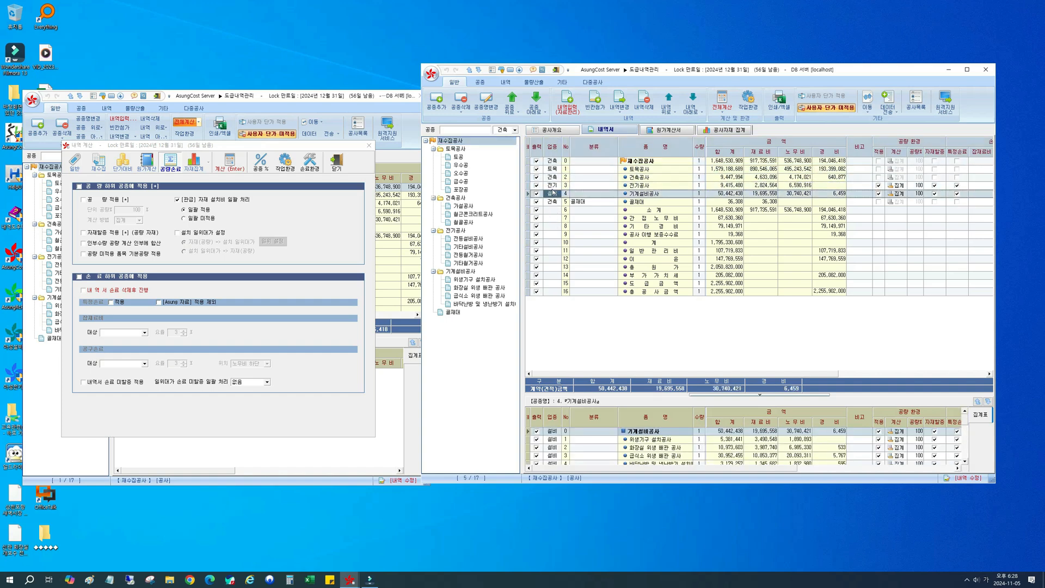
left_click(553, 186)
left_click(552, 194)
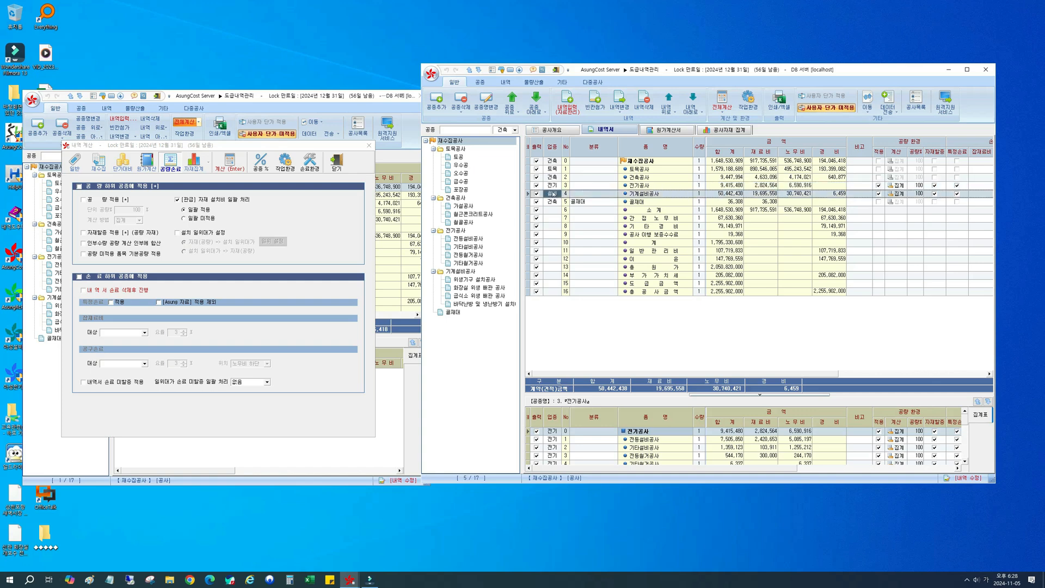
left_click(515, 130)
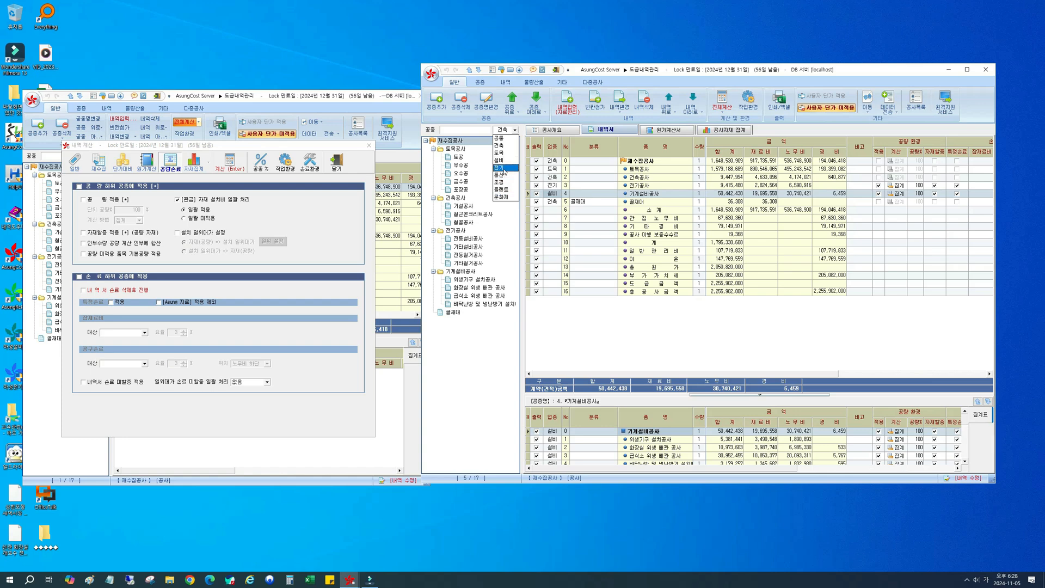
left_click(599, 184)
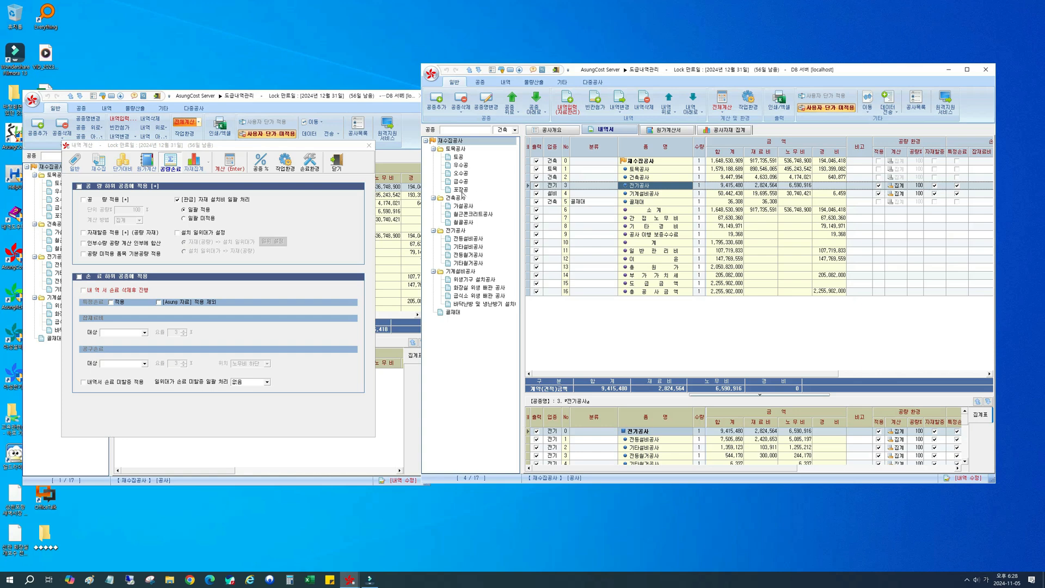
Step: Add a new work section named 통신공사 with 통신 as its 업종
left_click(469, 130)
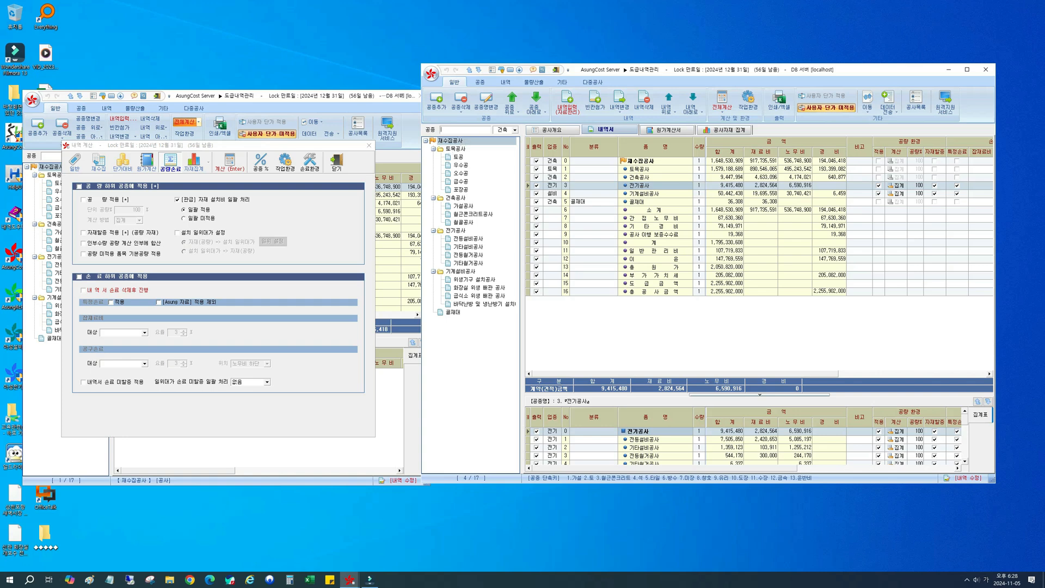
left_click(501, 134)
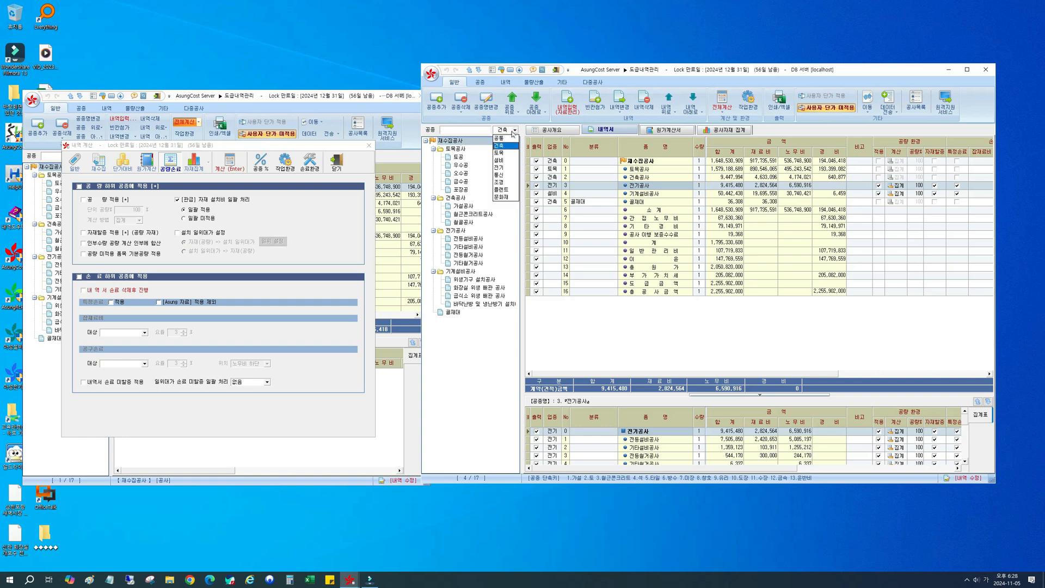
left_click(501, 174)
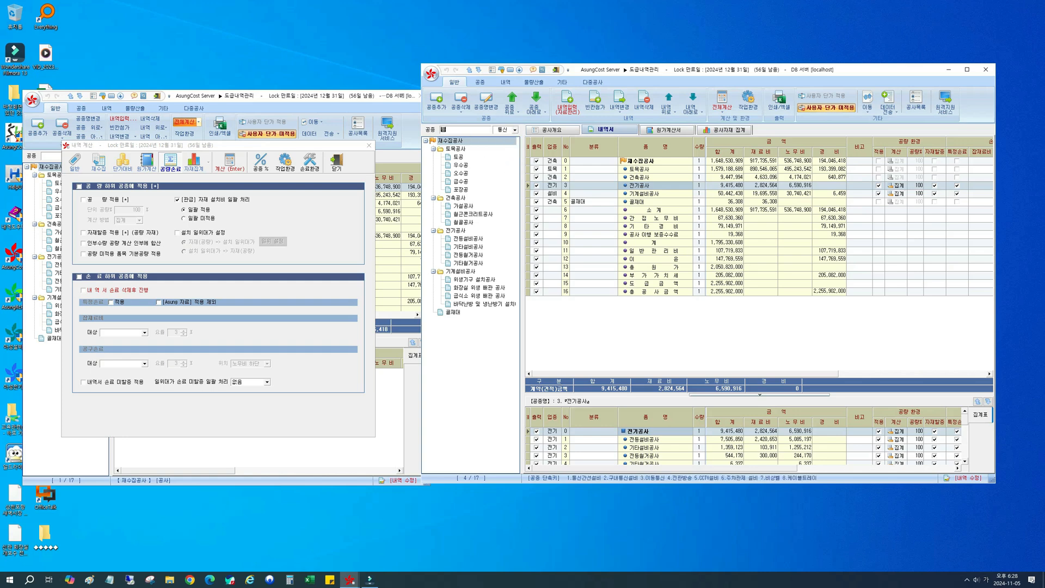
type("통신공사")
key("Return")
Step: Examine the 공량 환경 and 손료 환경 settings of the 통신공사 row in the 재수집공사 summary
left_click(453, 141)
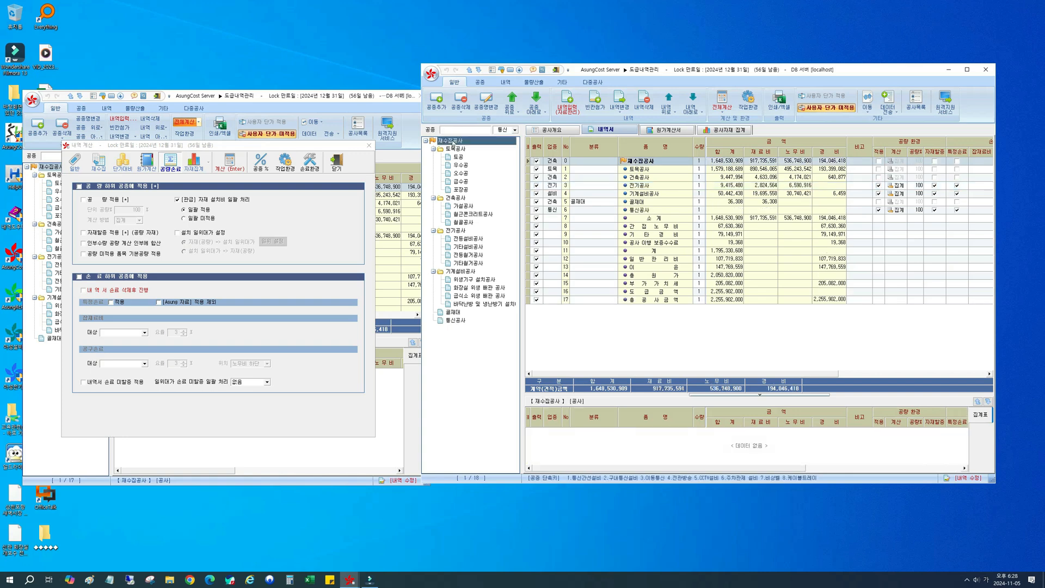
left_click(554, 211)
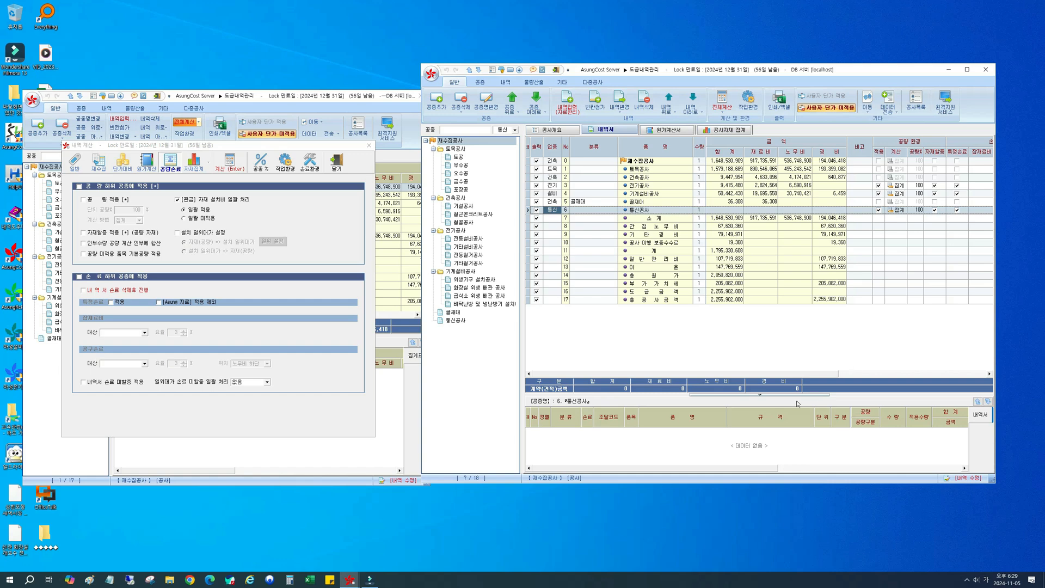
left_click_drag(616, 376, 712, 373)
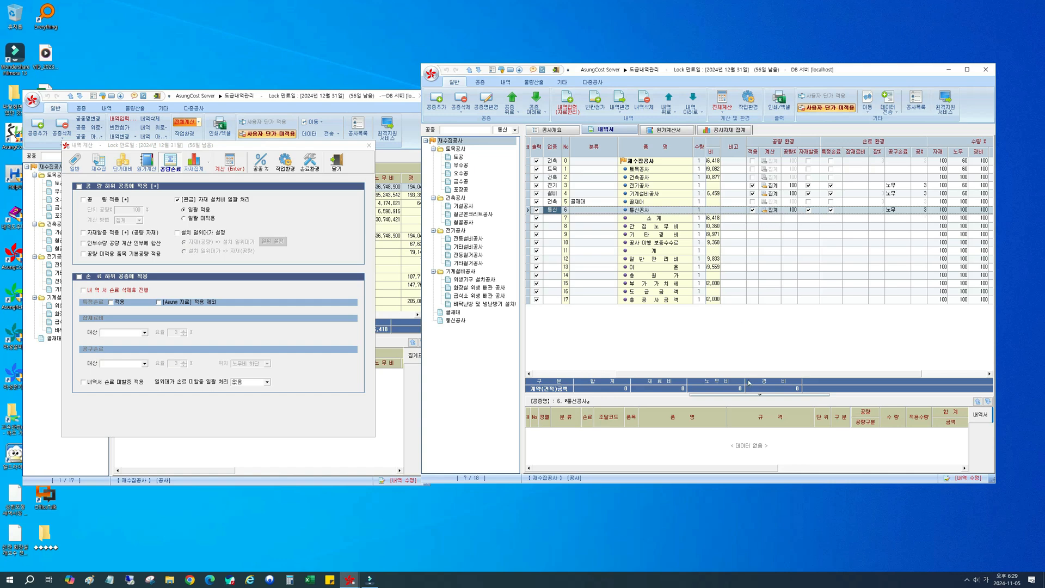
left_click_drag(745, 373, 622, 365)
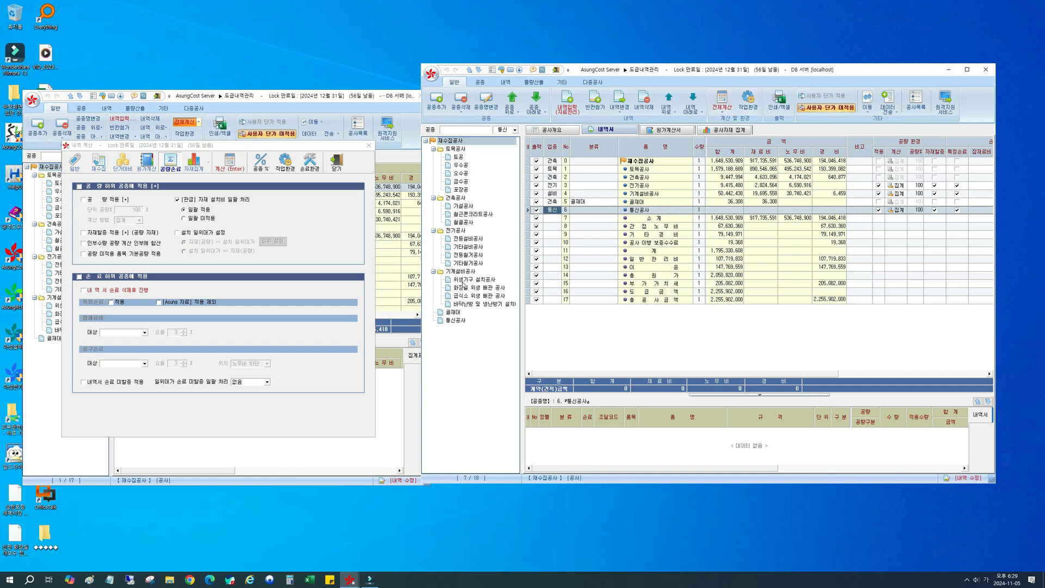
Step: Examine the 배관공 and 보통인부 labour rows at the end of the 화장실 위생 배관 공사 item list
left_click(465, 287)
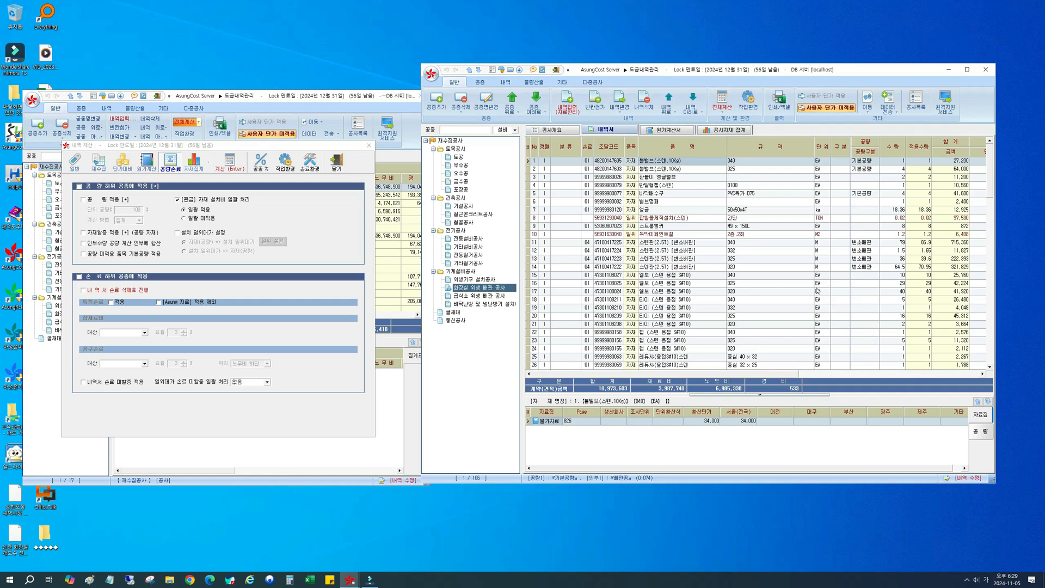
left_click(798, 276)
scroll(799, 278, "down", 11)
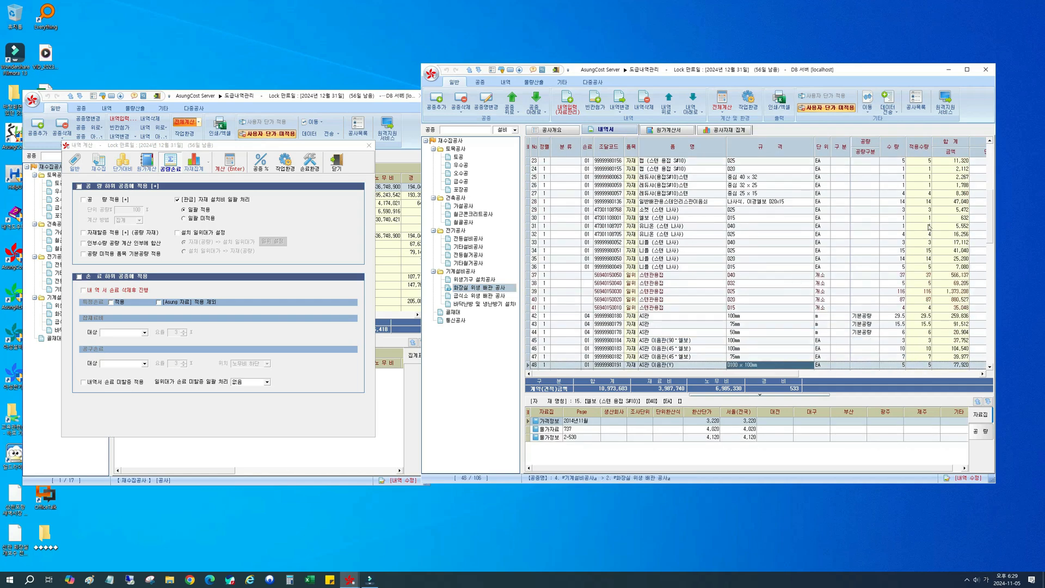
scroll(929, 227, "down", 19)
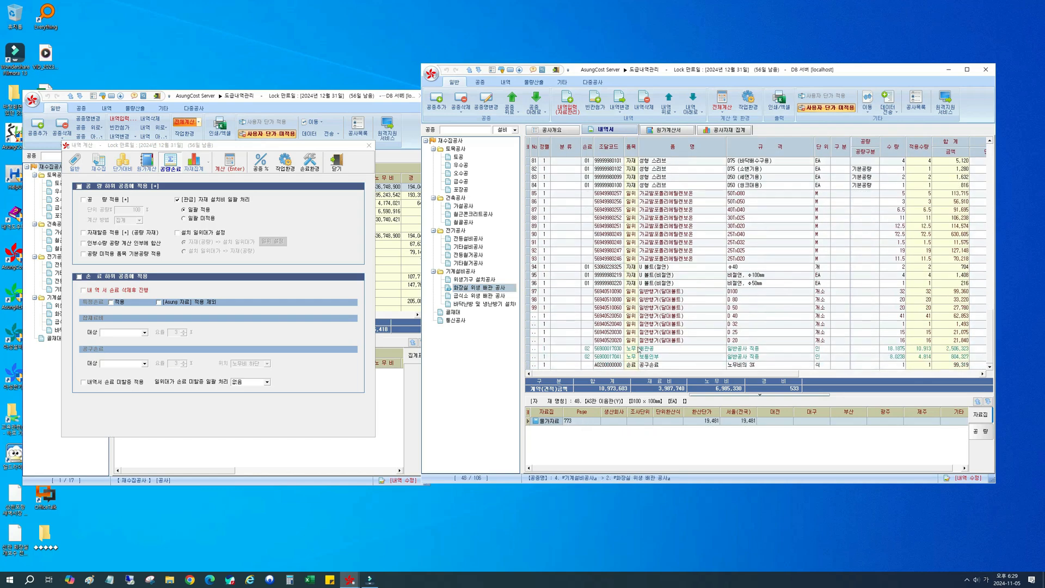
left_click(638, 349)
left_click(763, 355)
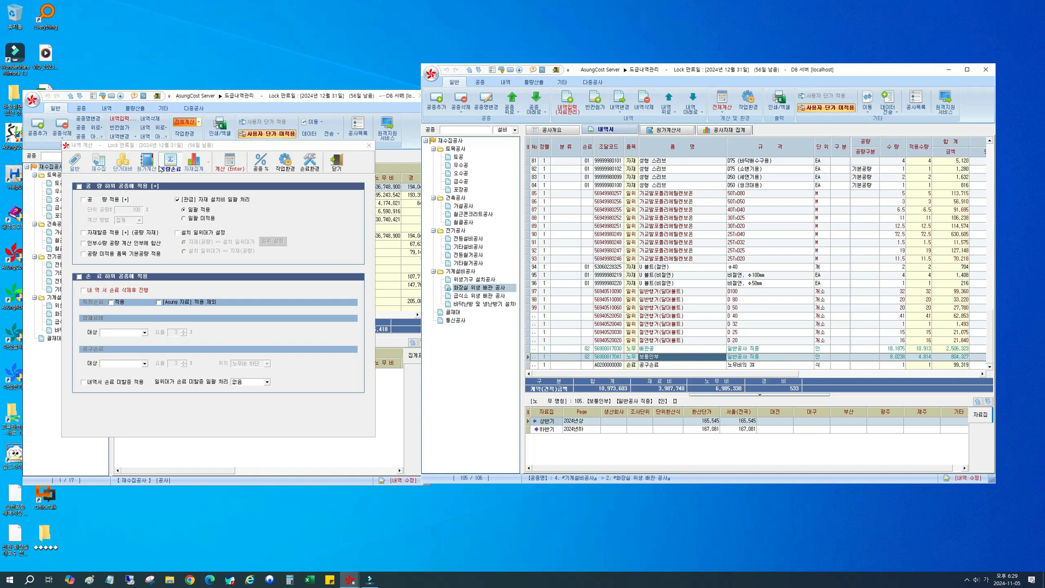
Step: Enable 공량 적용 in the 내역 계산 settings and select its 단위 공량 percentage
left_click(105, 202)
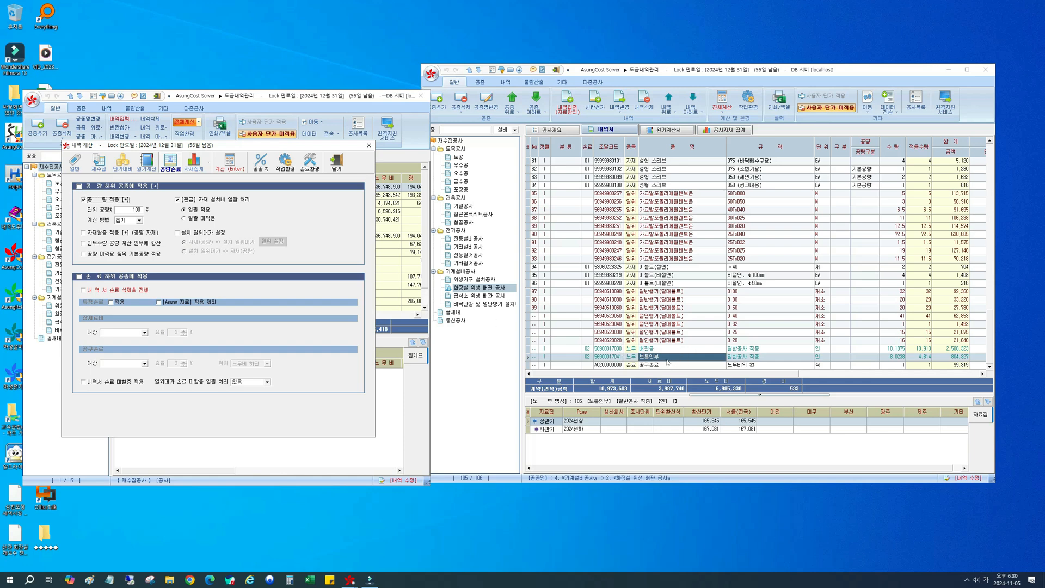
left_click(135, 210)
double_click(137, 210)
Step: Find the 성형 스리브 D75 (소변기용) item with 기본공량 and open it to view its 공량 data
left_click(785, 254)
scroll(787, 253, "up", 6)
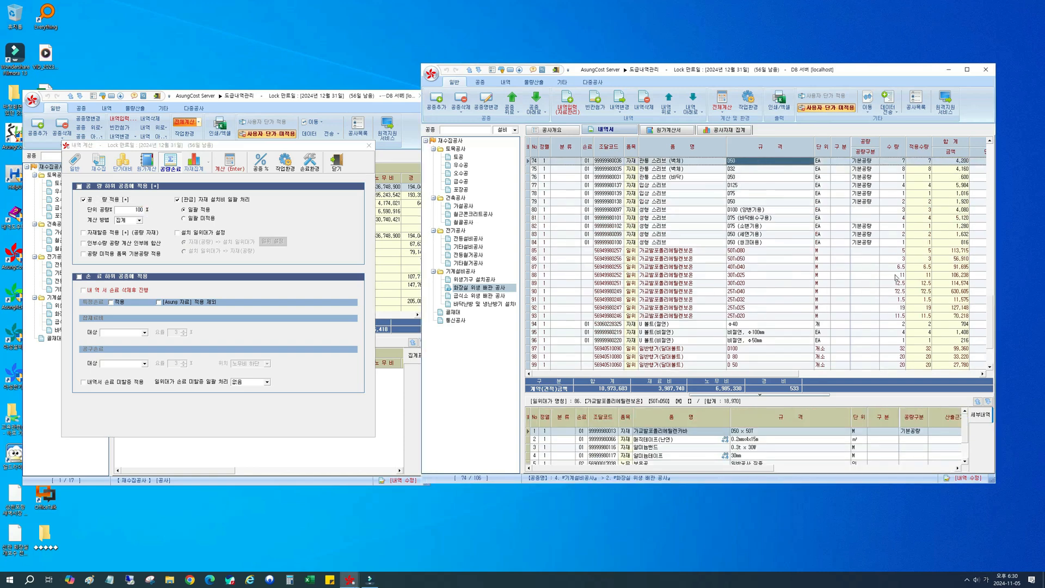
left_click(855, 227)
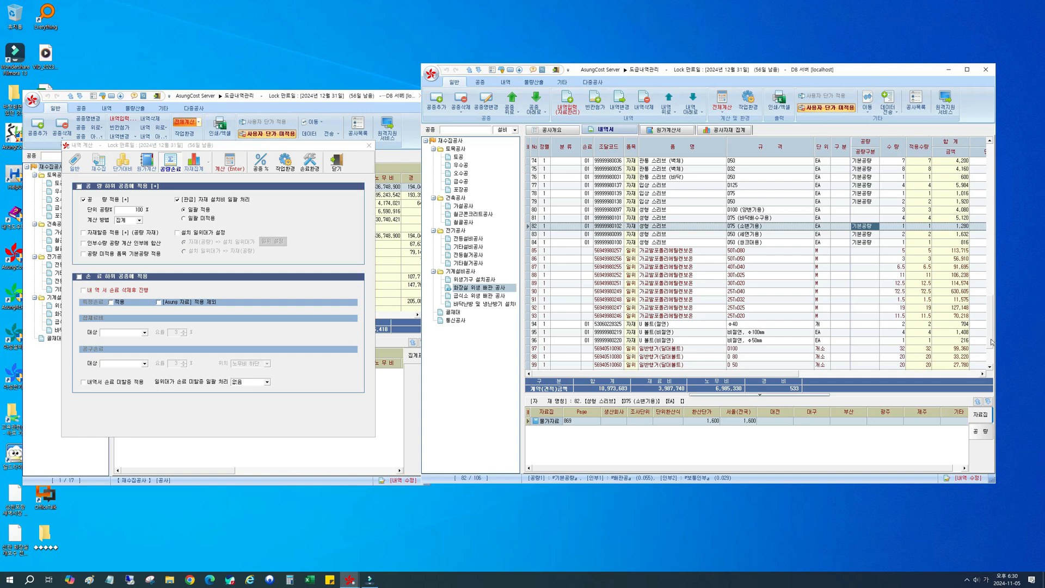
scroll(991, 352, "down", 2)
scroll(991, 346, "up", 2)
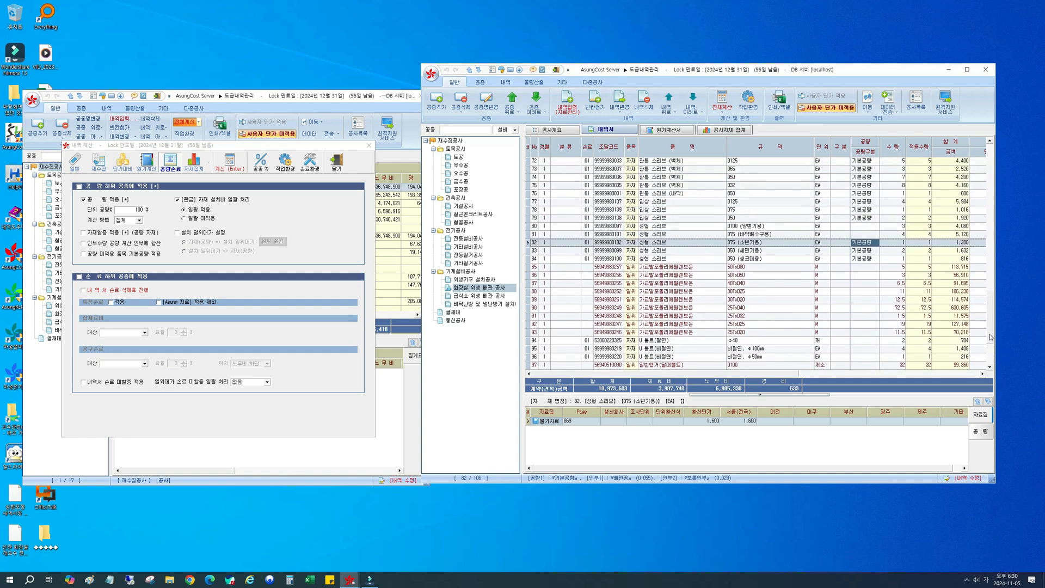
left_click(686, 243)
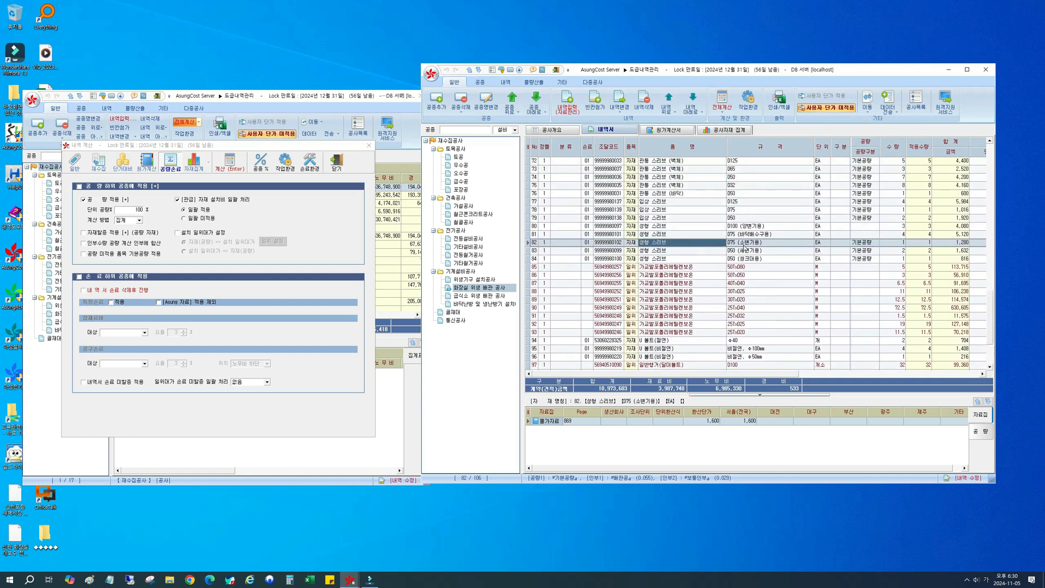
double_click(744, 245)
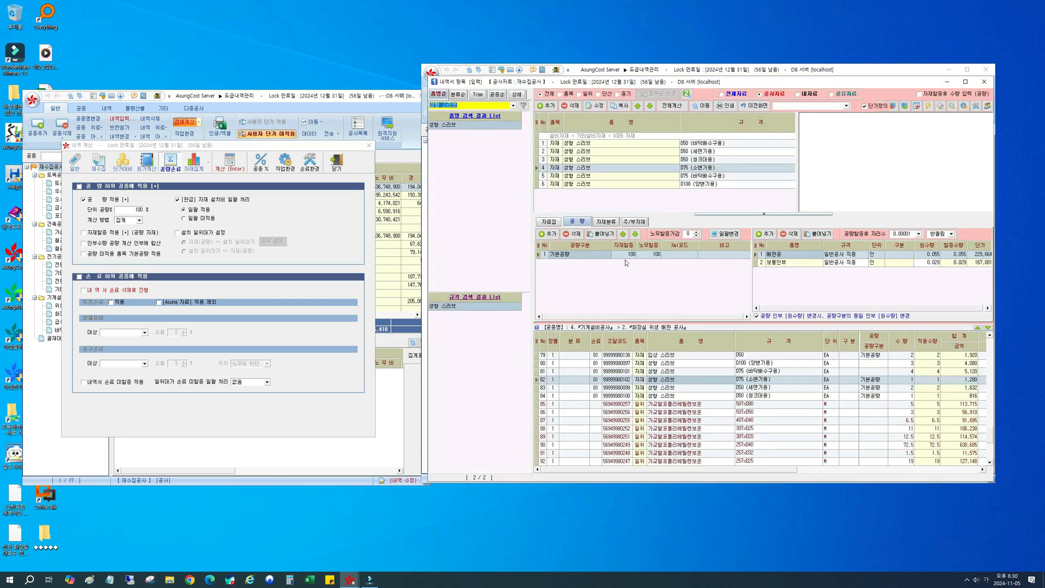
Step: Examine the 원수량 values of 배관공 and 보통인부 in the item's 공량 data
left_click(924, 258)
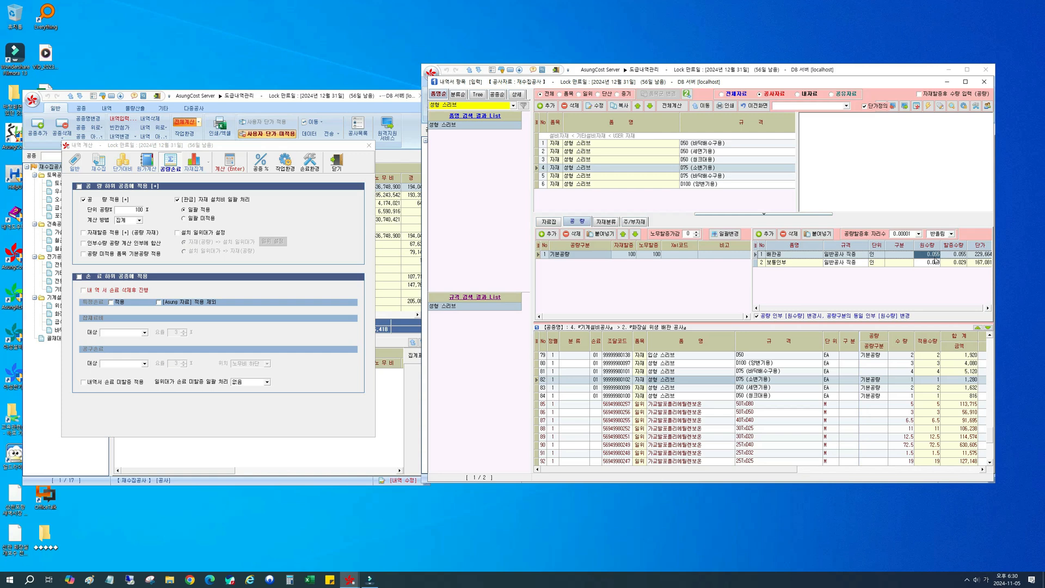
left_click(934, 263)
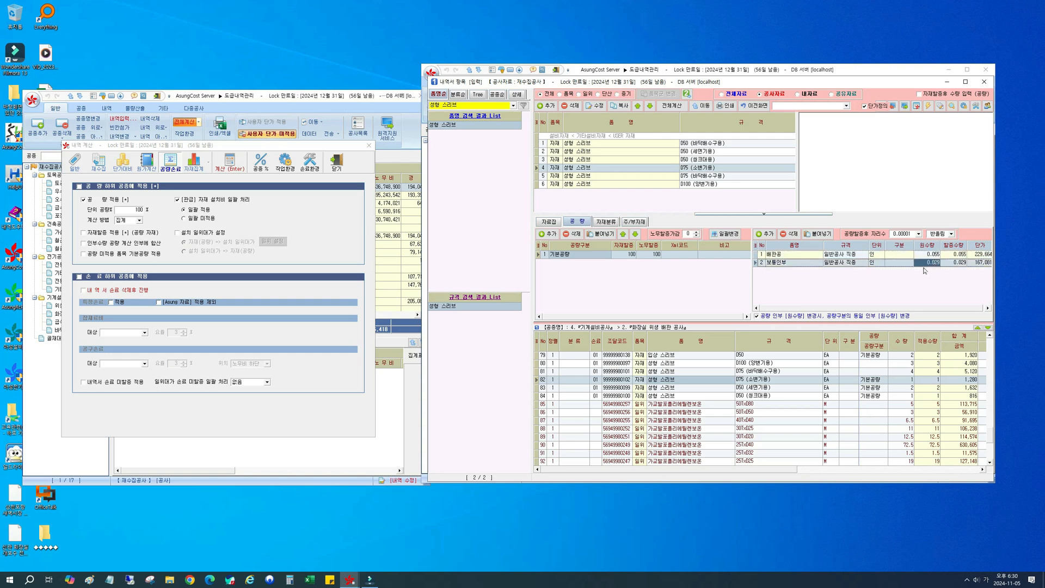
left_click(938, 256)
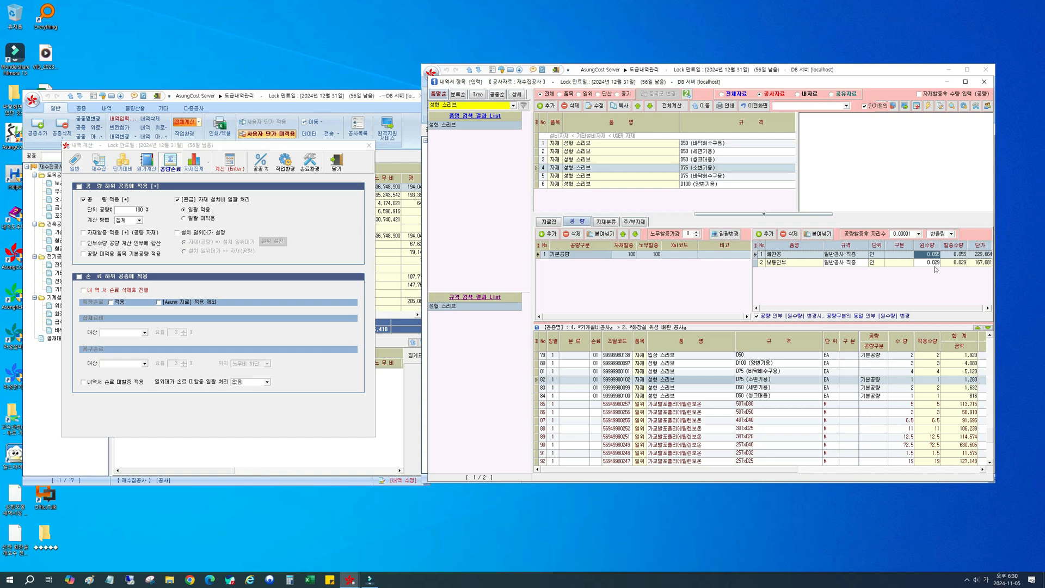
left_click(934, 265)
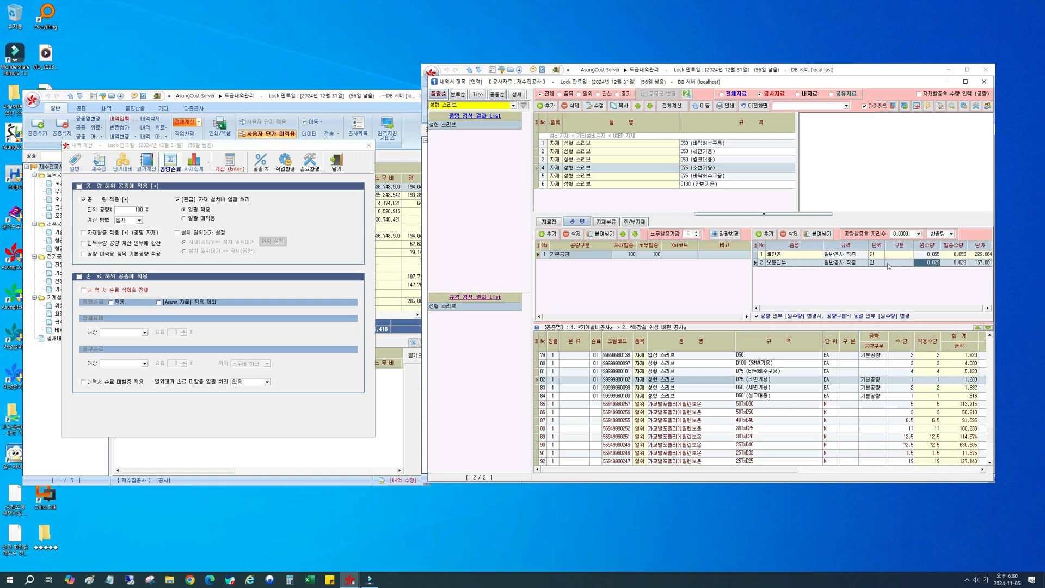
Step: Set the 단위 공량 percentage to 60 % in the 내역 계산 settings
double_click(139, 209)
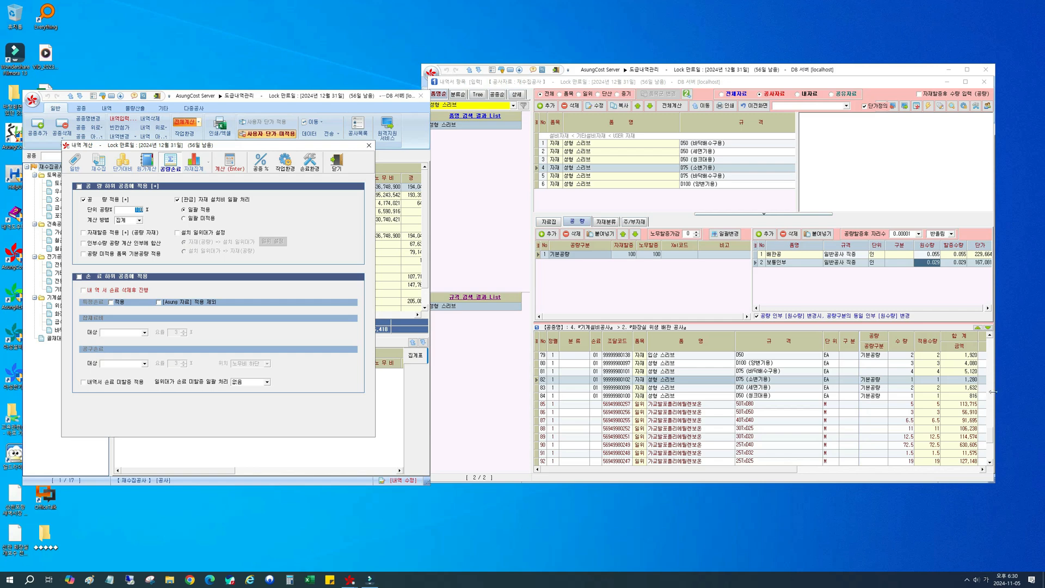
left_click(990, 435)
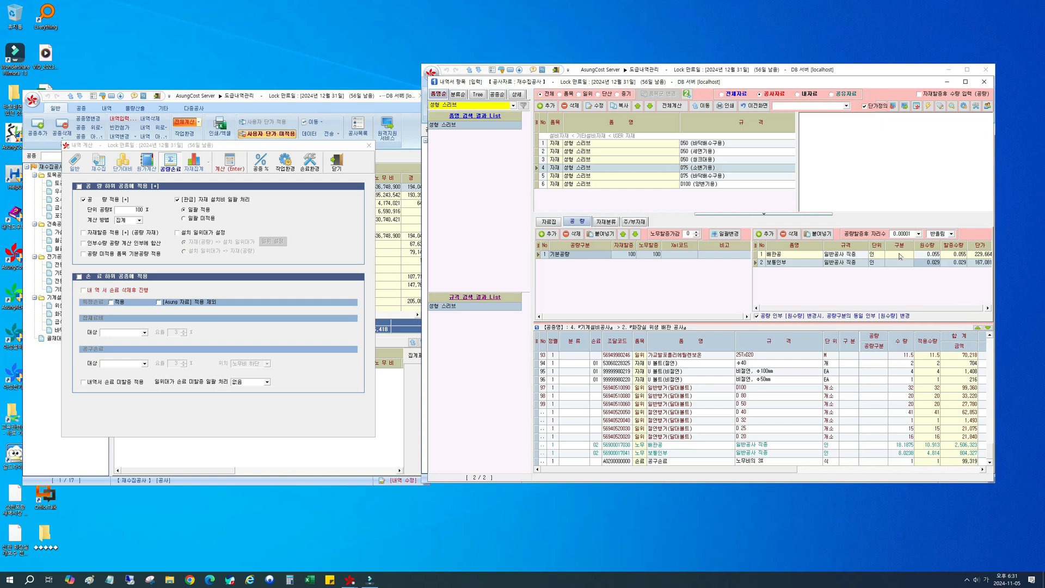
left_click(137, 210)
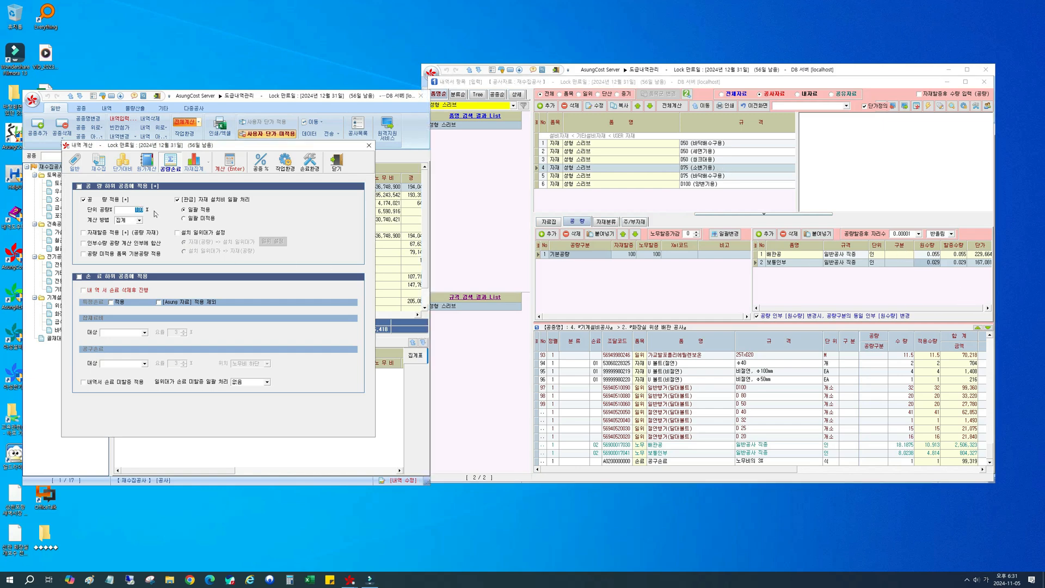
type("60")
Step: Return to the 내역서 list and examine the 배관공 and 보통인부 labour rows at its end
left_click(751, 106)
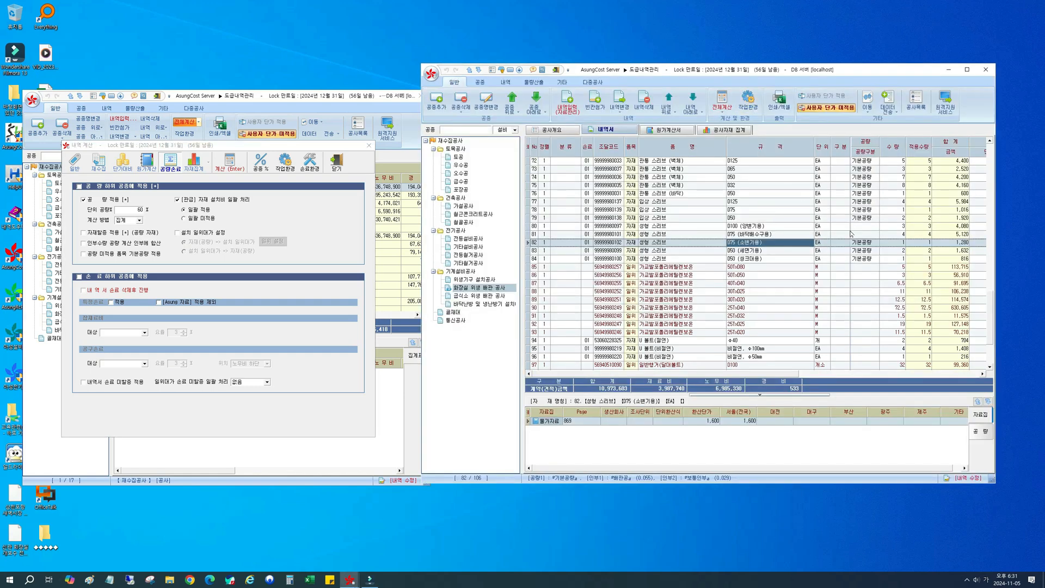
left_click_drag(991, 300, 989, 350)
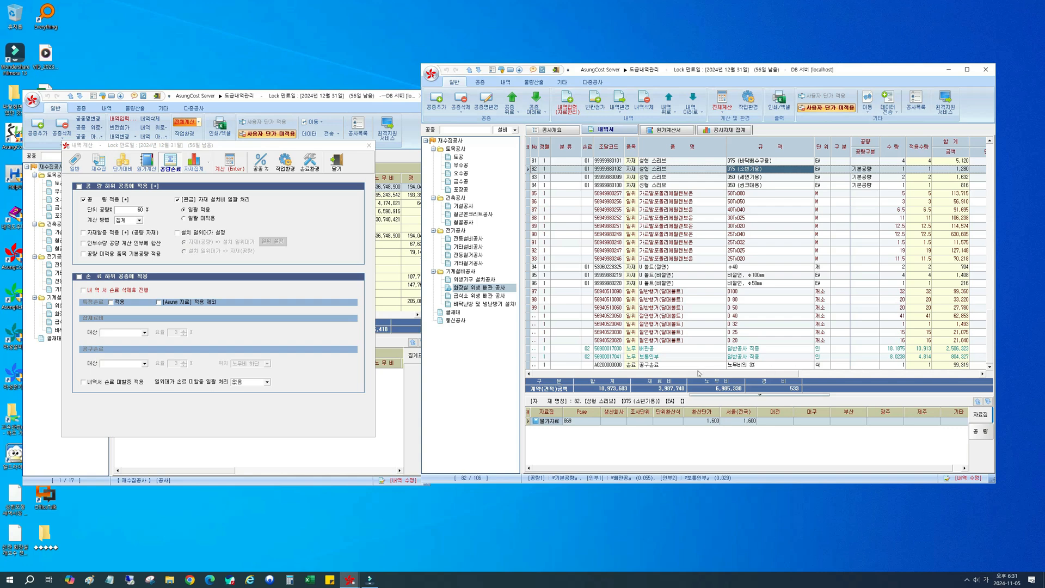
left_click(659, 349)
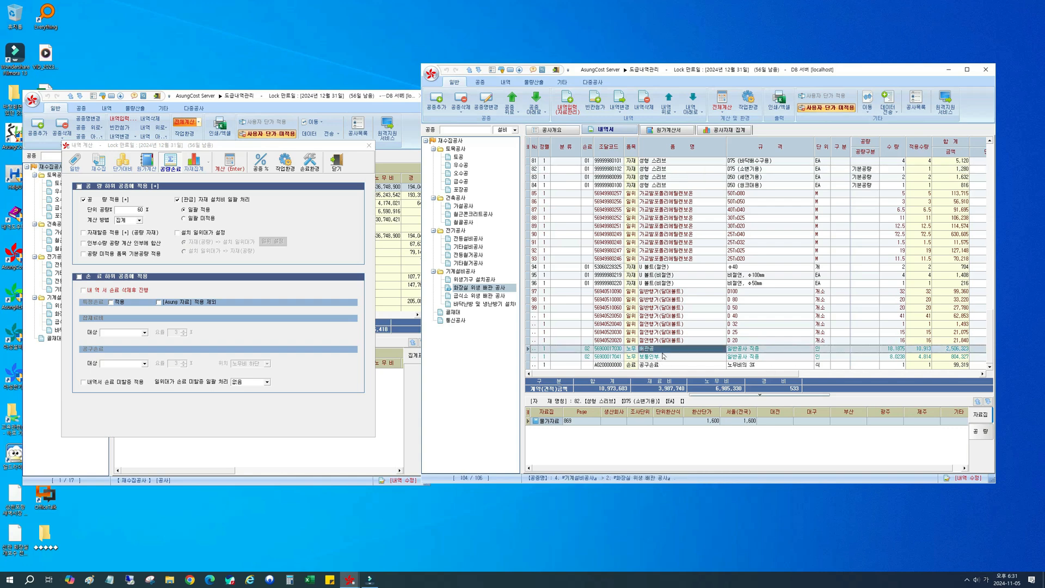
left_click(670, 358)
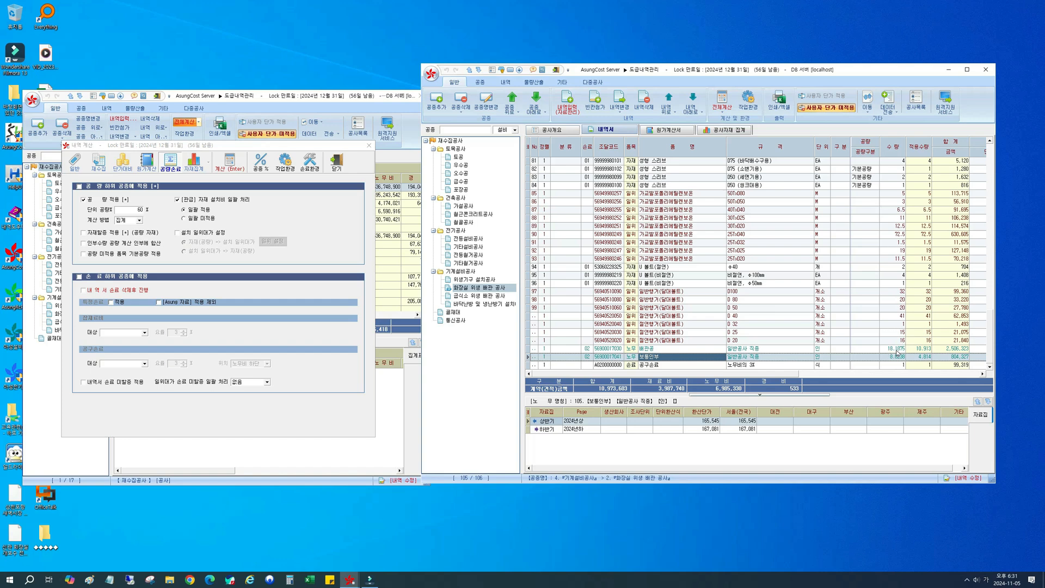
Step: Set 계산 방법 to 개별 and check the 노무비 cells of 성형 스리브 D50 (세면기용) and 배관공
left_click(114, 220)
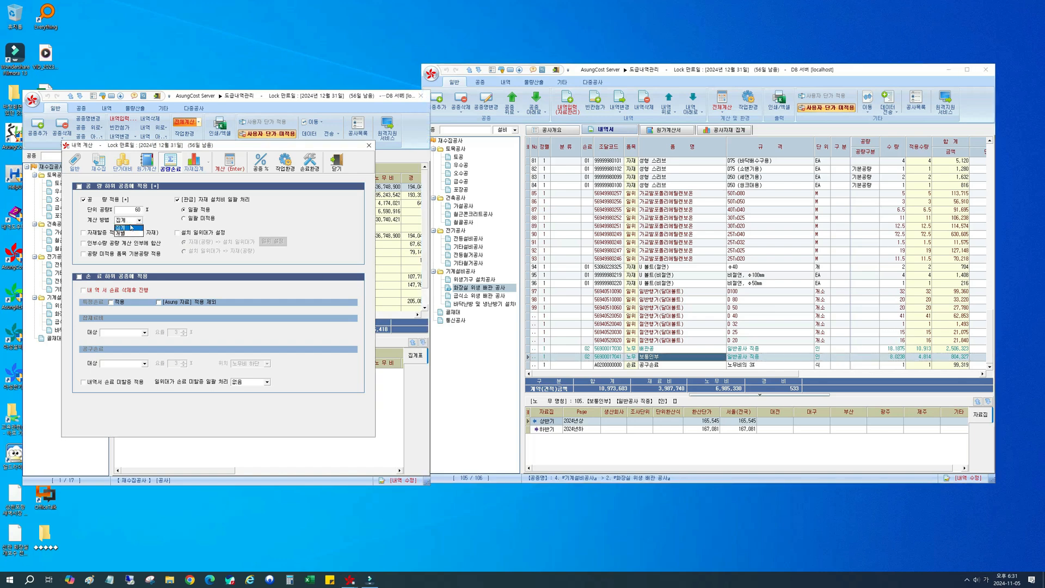
left_click(131, 233)
left_click(662, 178)
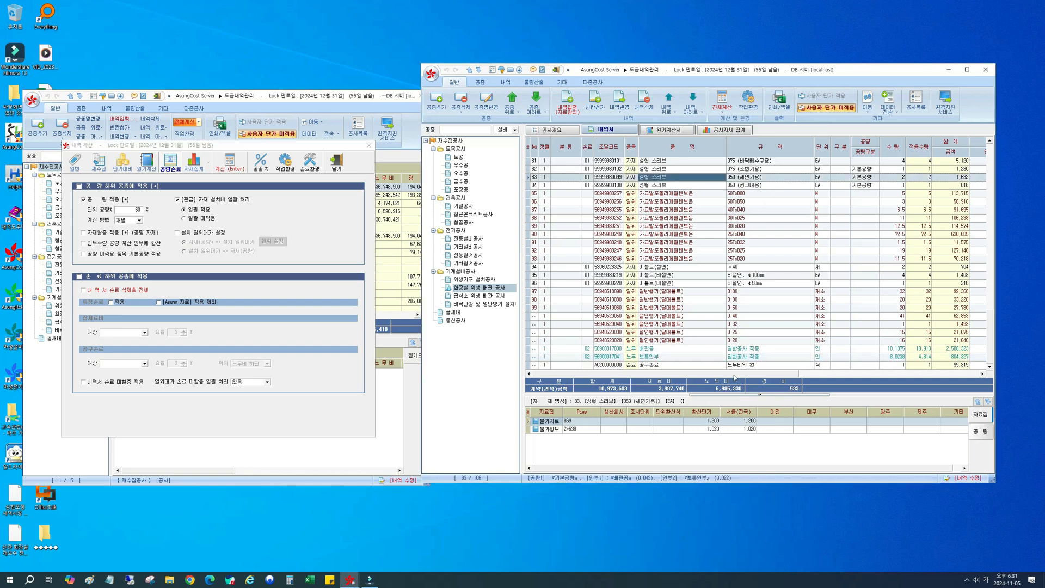
scroll(879, 327, "right", 4)
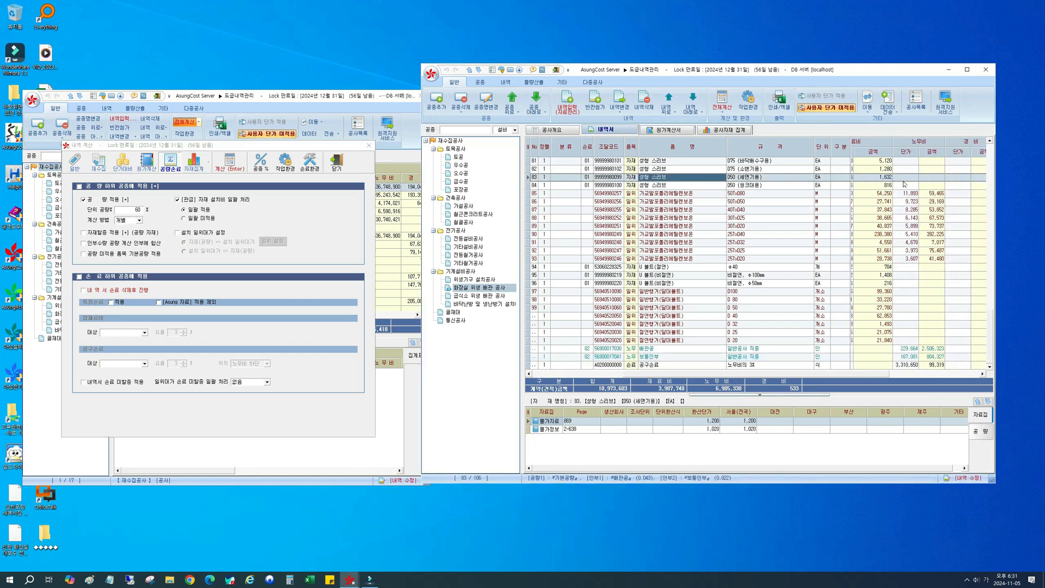
left_click(934, 178)
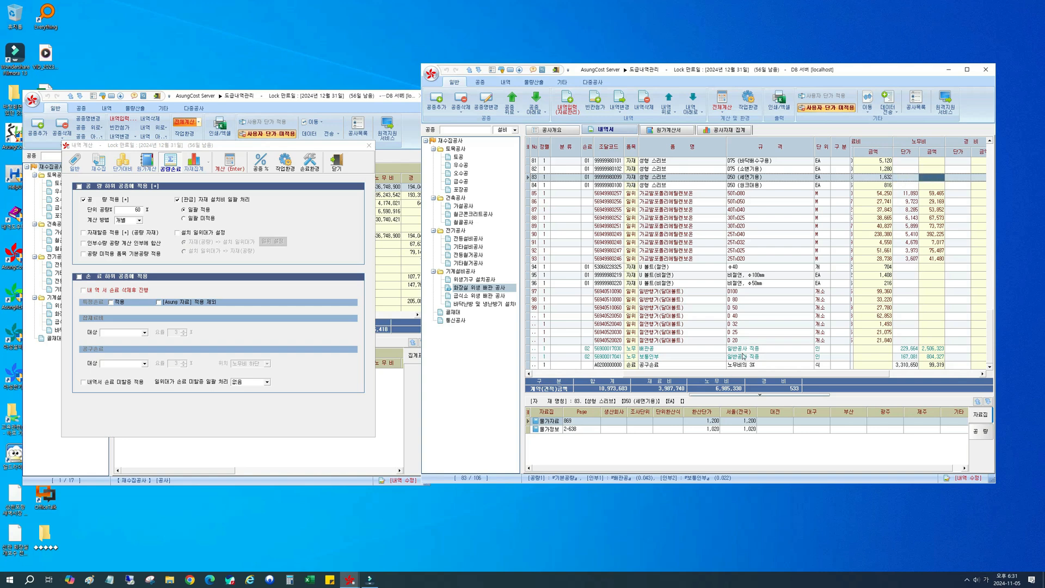
left_click(900, 350)
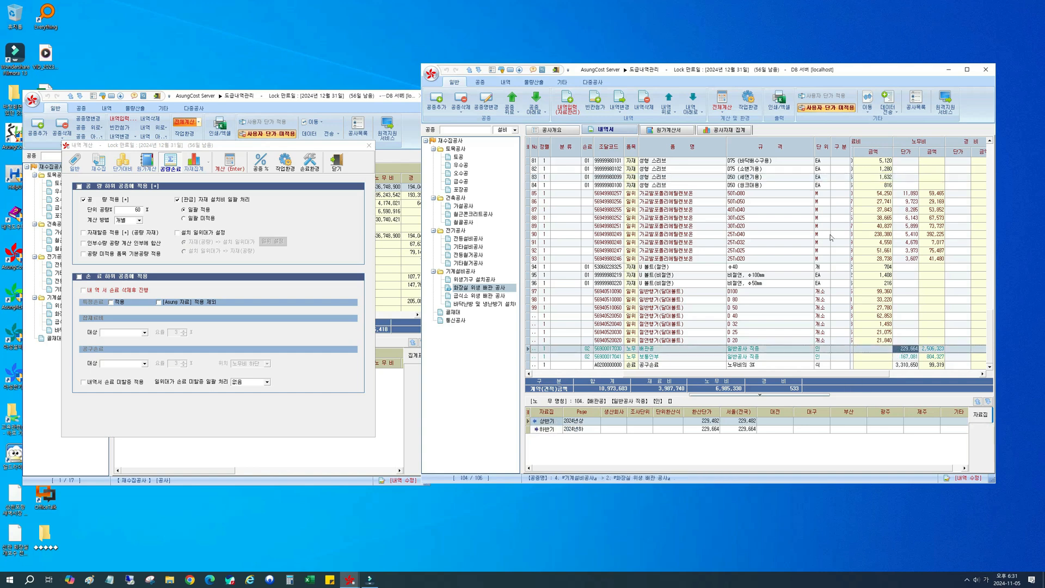
Step: Open the 성형 스리브 D75 (소변기용) item and examine the 원수량 of its 배관공 and 보통인부 labour
left_click(770, 171)
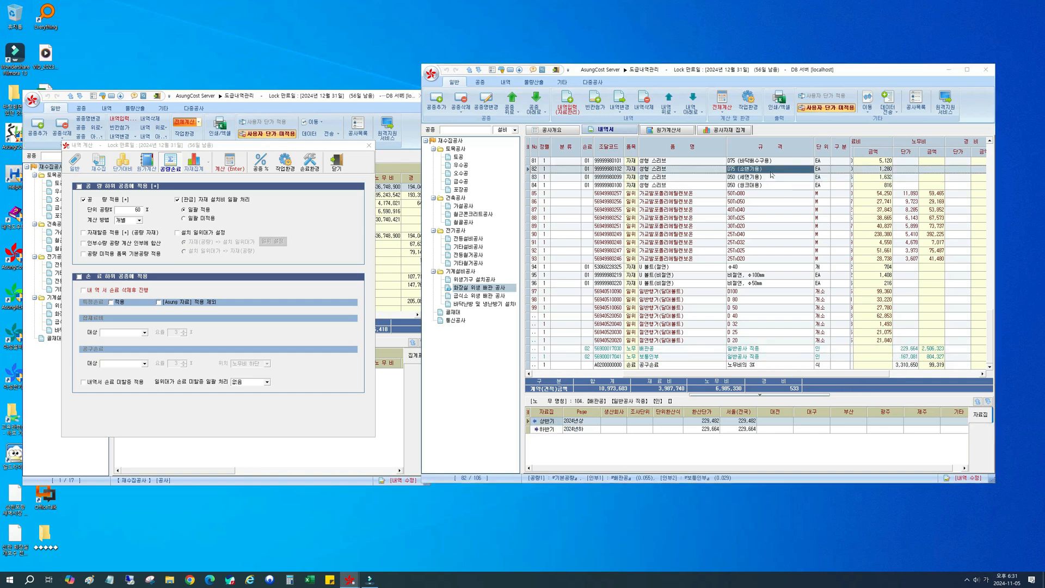
double_click(771, 172)
left_click(925, 256)
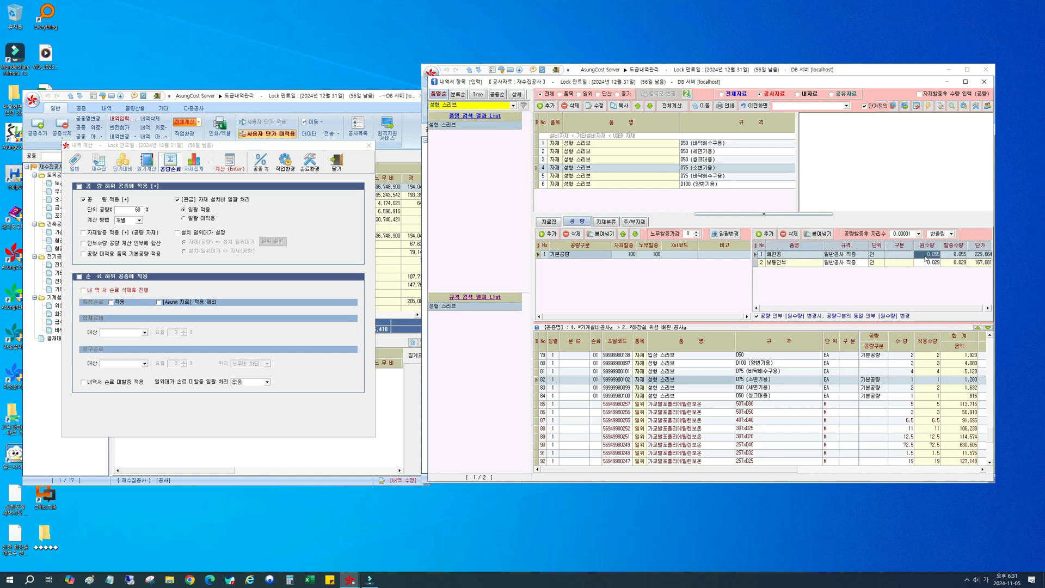
left_click(925, 254)
left_click(931, 263)
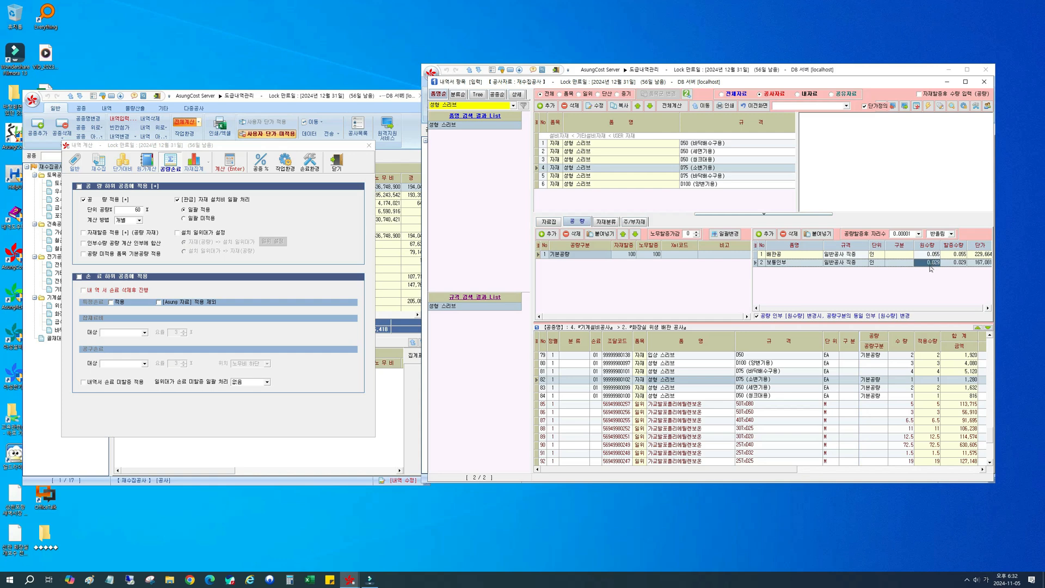
Step: Return to the 내역서 list and examine the 노무비 단가 and 금액 cells of 성형 스리브 D75 (소변기용)
left_click(754, 105)
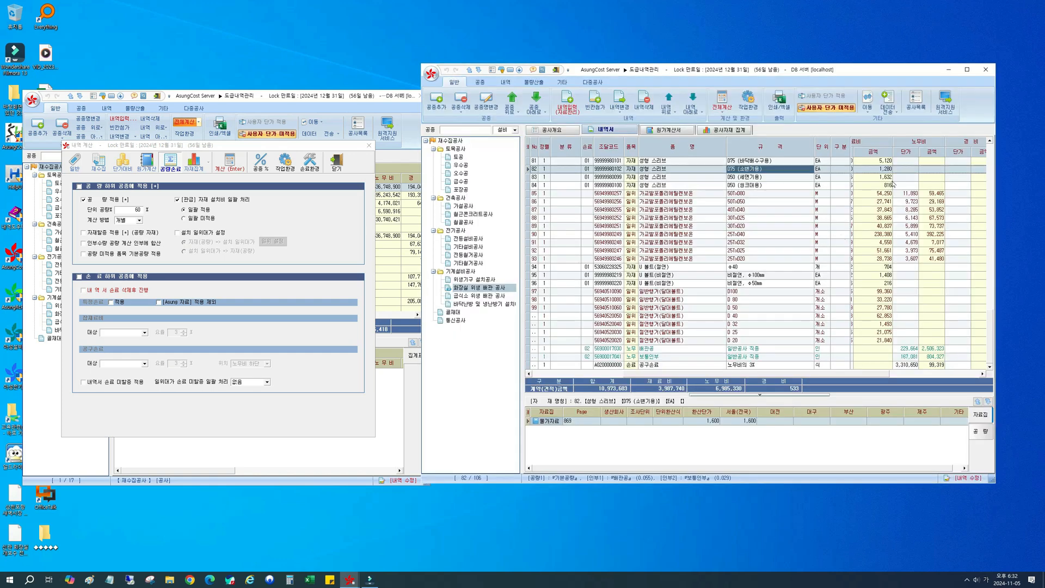
left_click(908, 170)
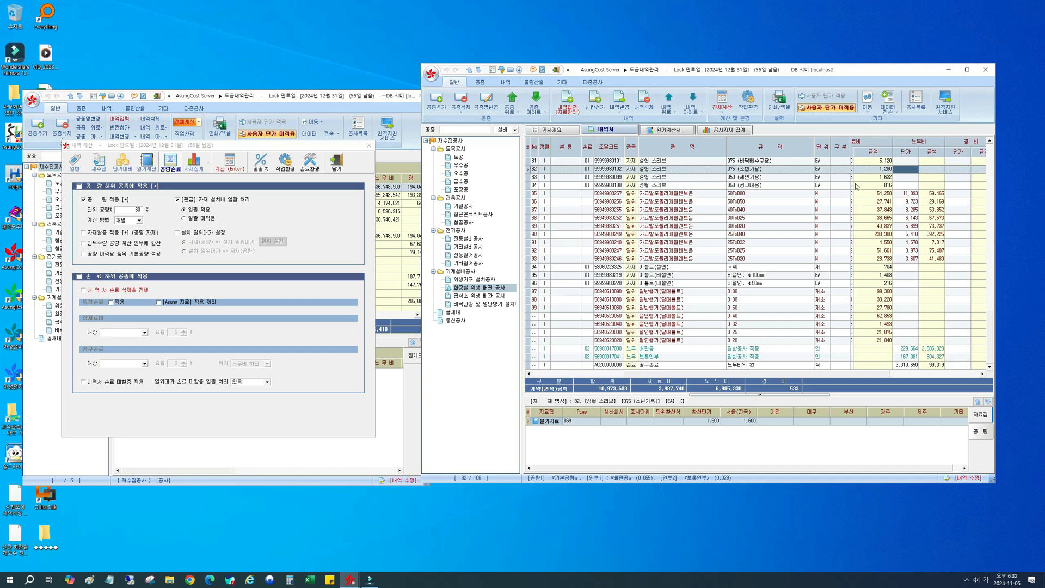
left_click(874, 375)
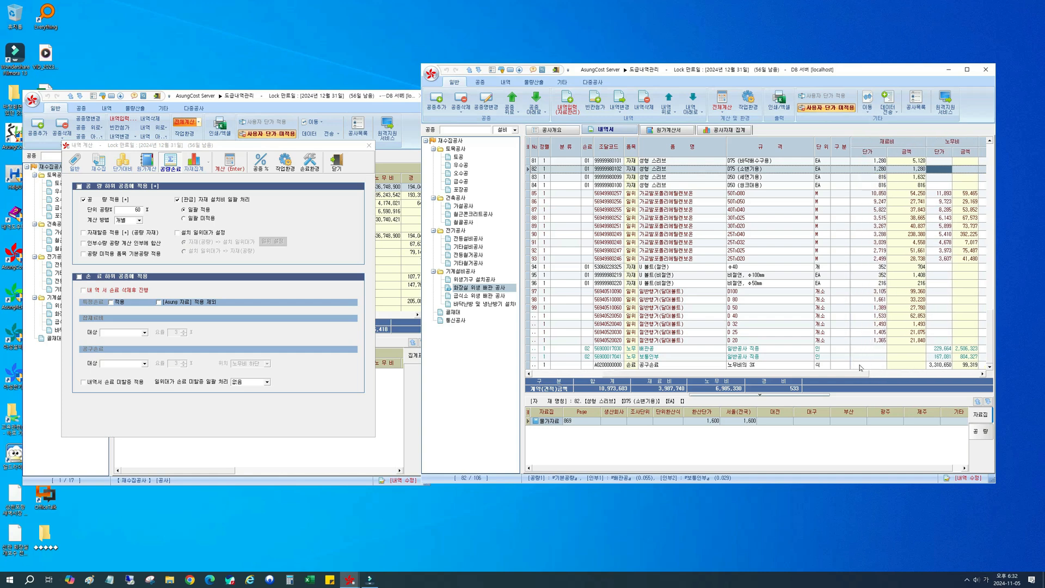
left_click(964, 170)
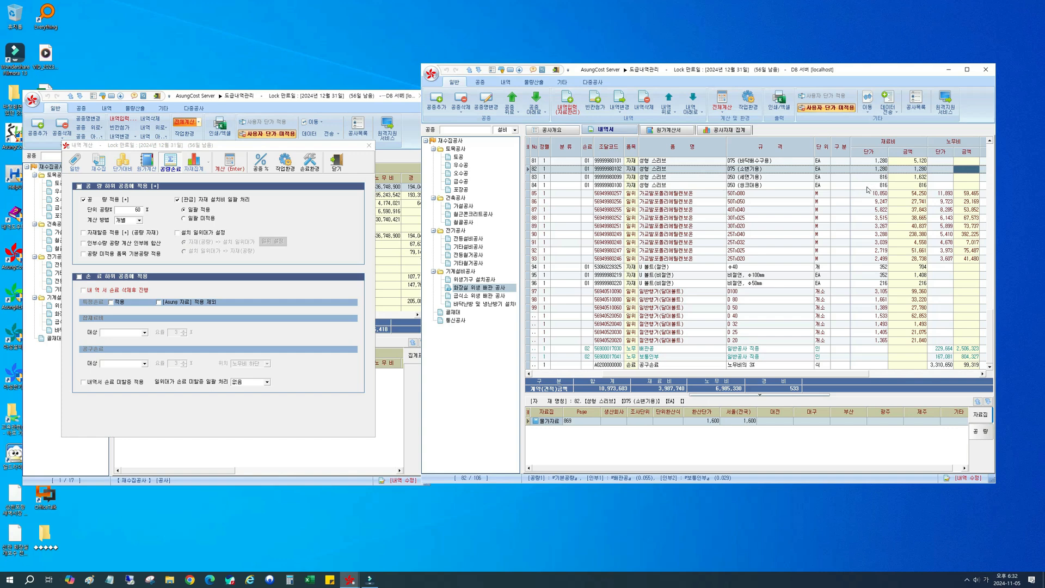
Step: Set 계산 방법 to 집계 and compare the cost cells of 성형 스리브 D75 (소변기용) with the 배관공 노무비
left_click(139, 221)
left_click(139, 221)
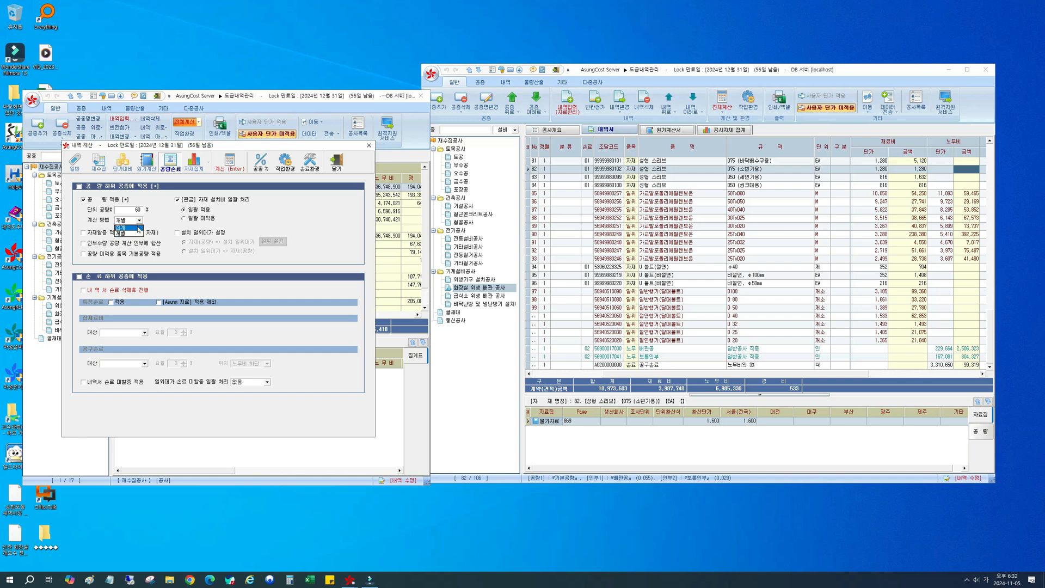
left_click(138, 228)
left_click(930, 170)
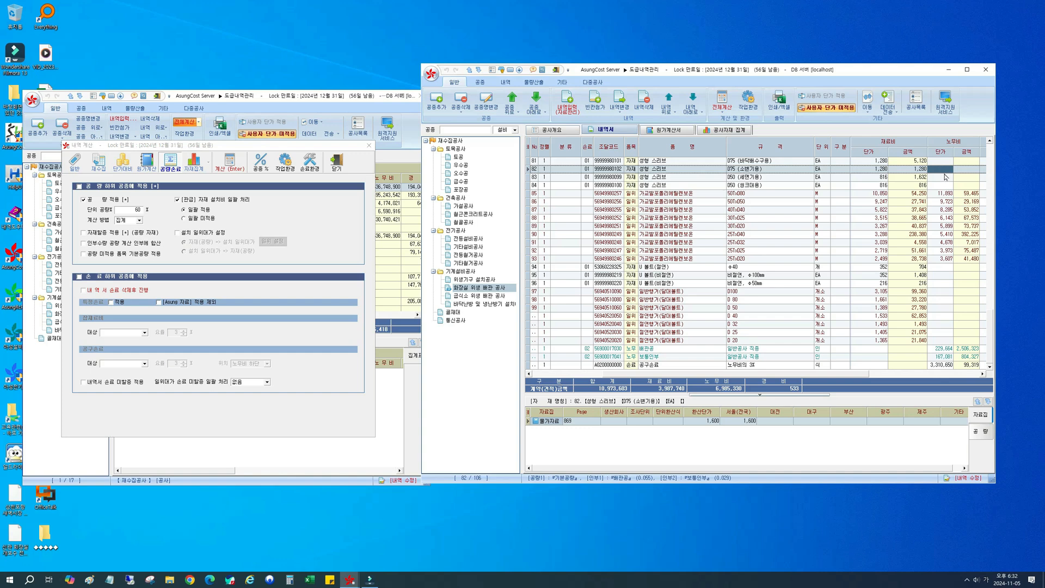
left_click(631, 169)
left_click(885, 170)
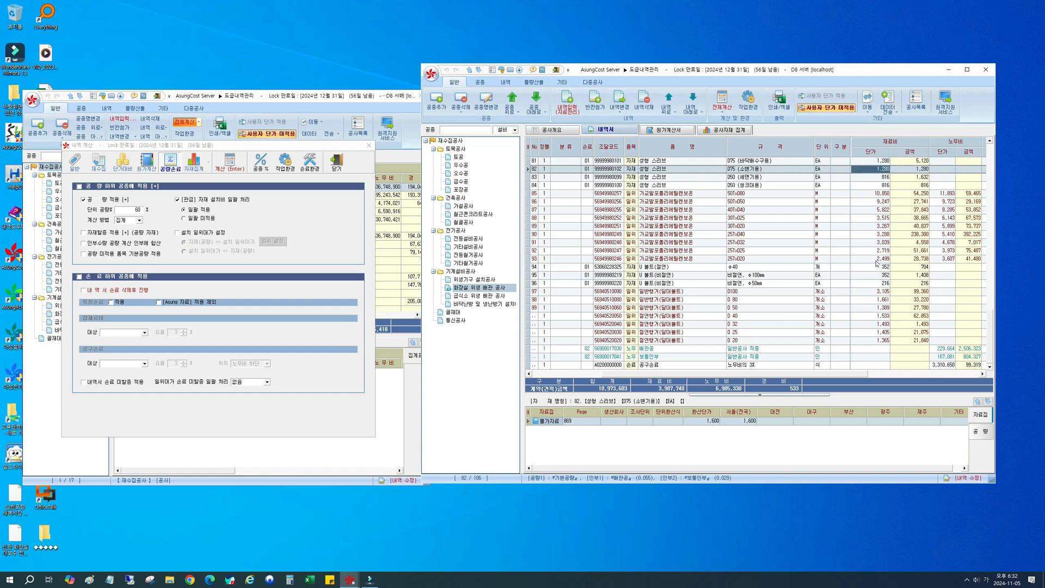
left_click(945, 349)
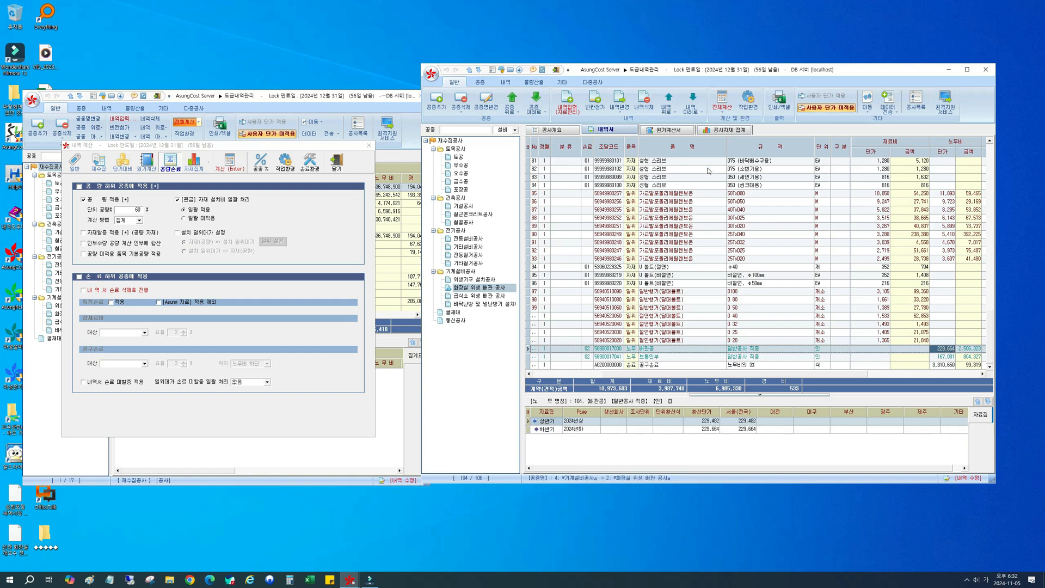
Step: Compare the 자재 row 성형 스리브 D50 (세면기용) and its available commands with the 일위 rows of 가교발포폴리에틸렌보온
left_click(597, 180)
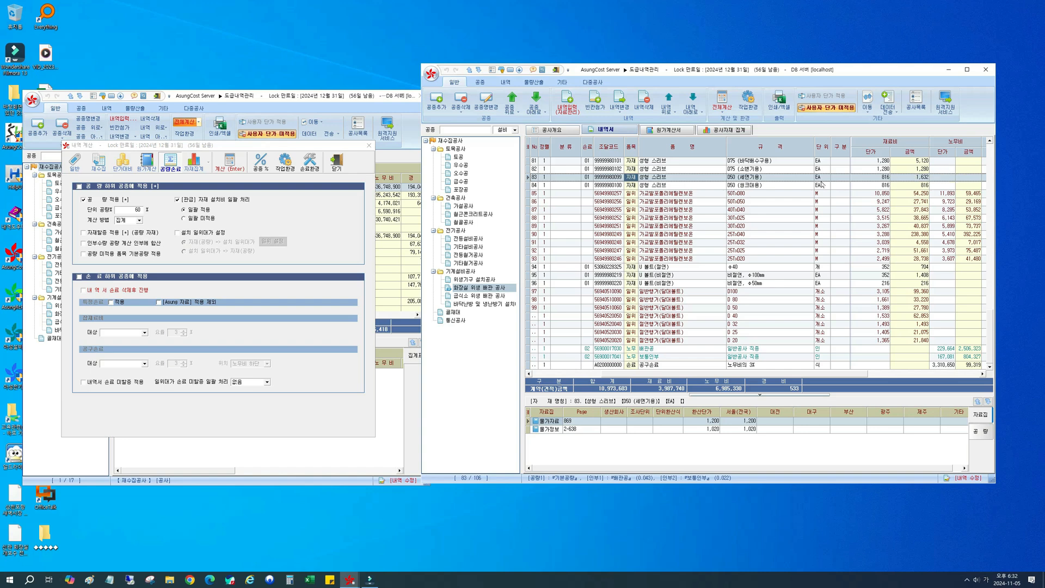
right_click(762, 179)
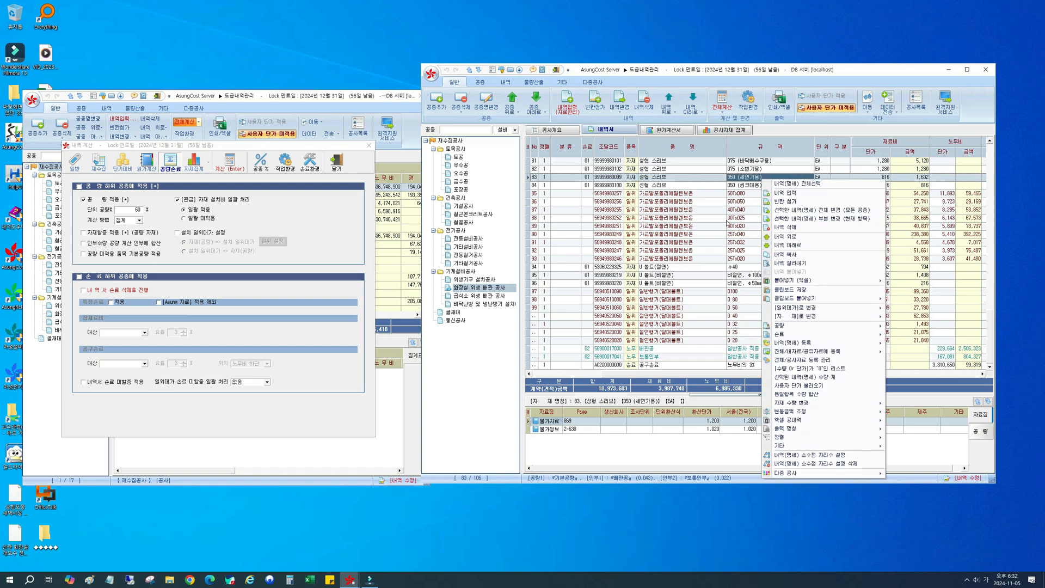
mouse_move(841, 310)
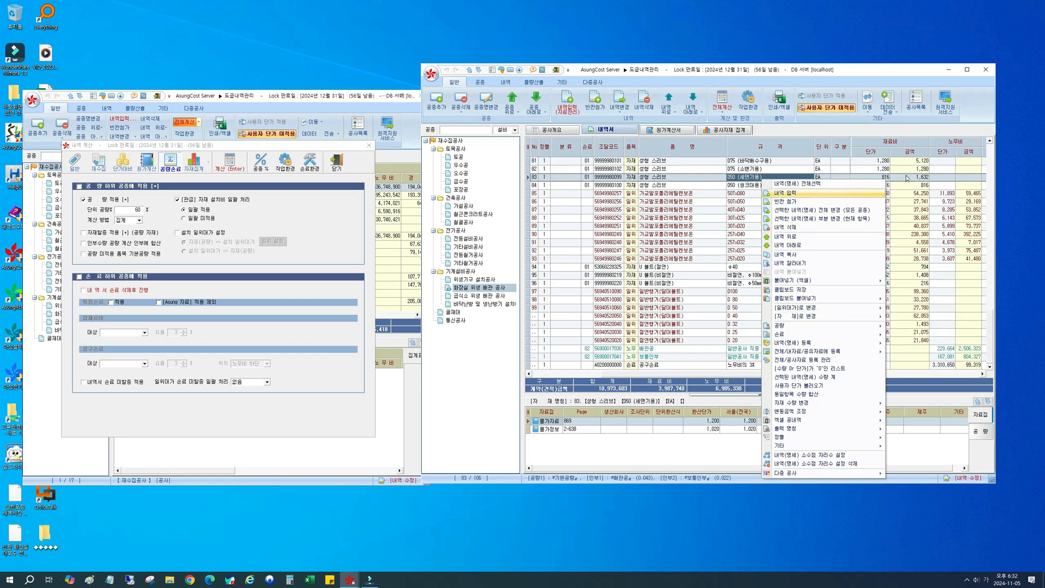
left_click(630, 197)
left_click(631, 200)
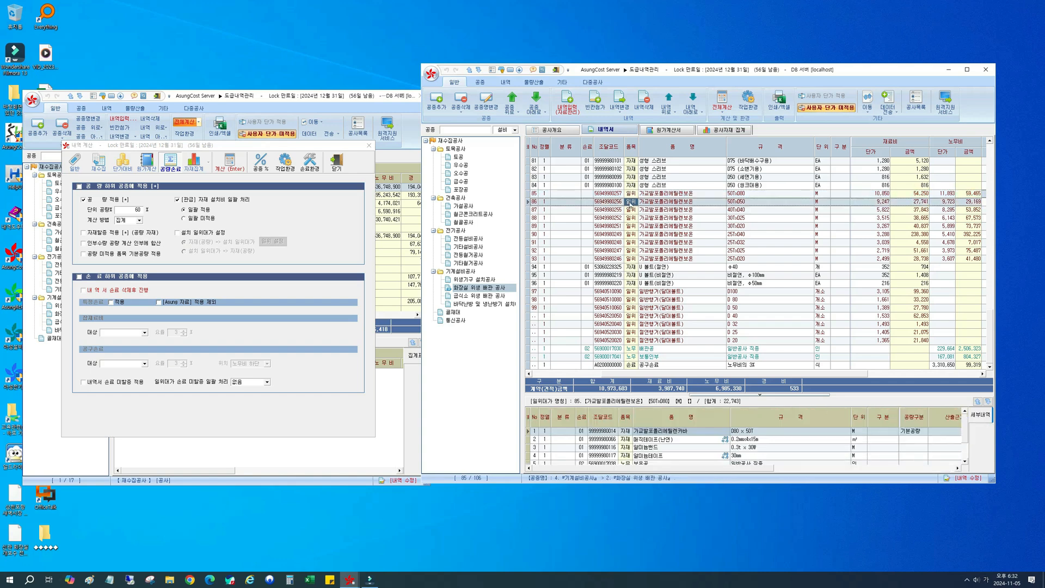
left_click(629, 211)
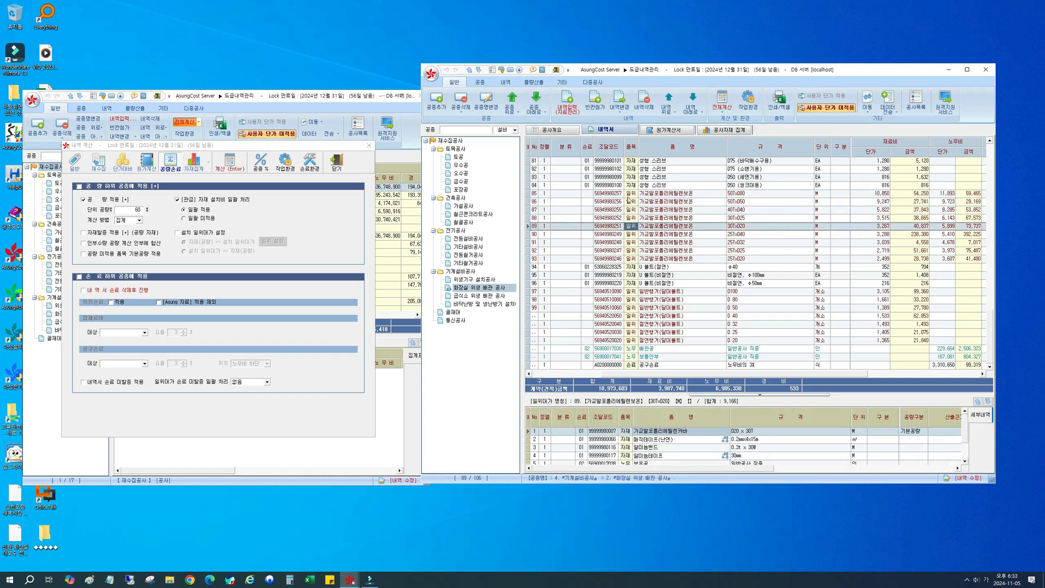
left_click(631, 194)
left_click(633, 178)
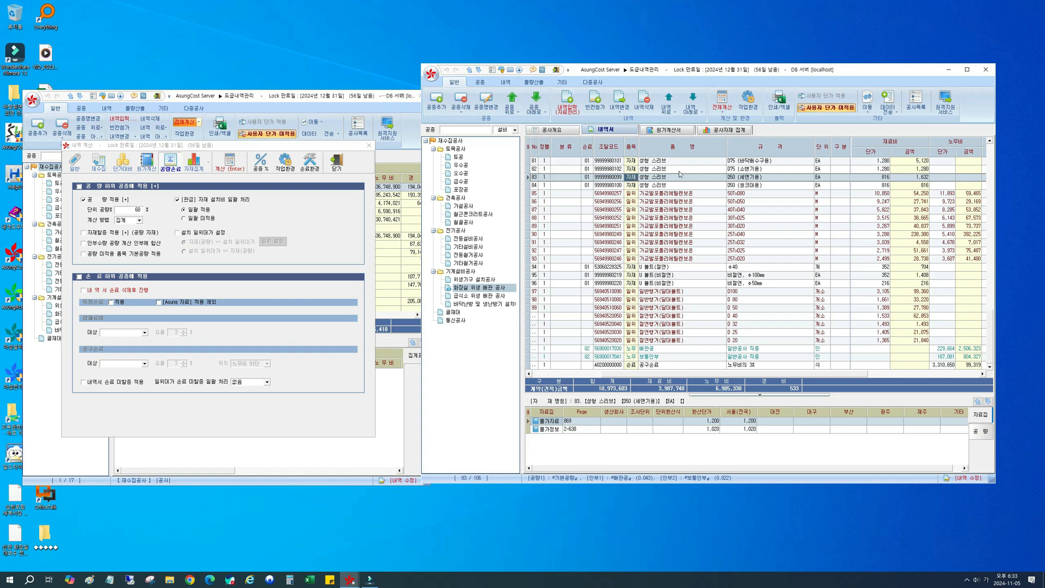
Step: Compare the 배관공 labour row with 성형 스리브 D50 (세면기용), and review the [자재]로 변경 commands for the D50 sleeve rows
left_click(752, 350)
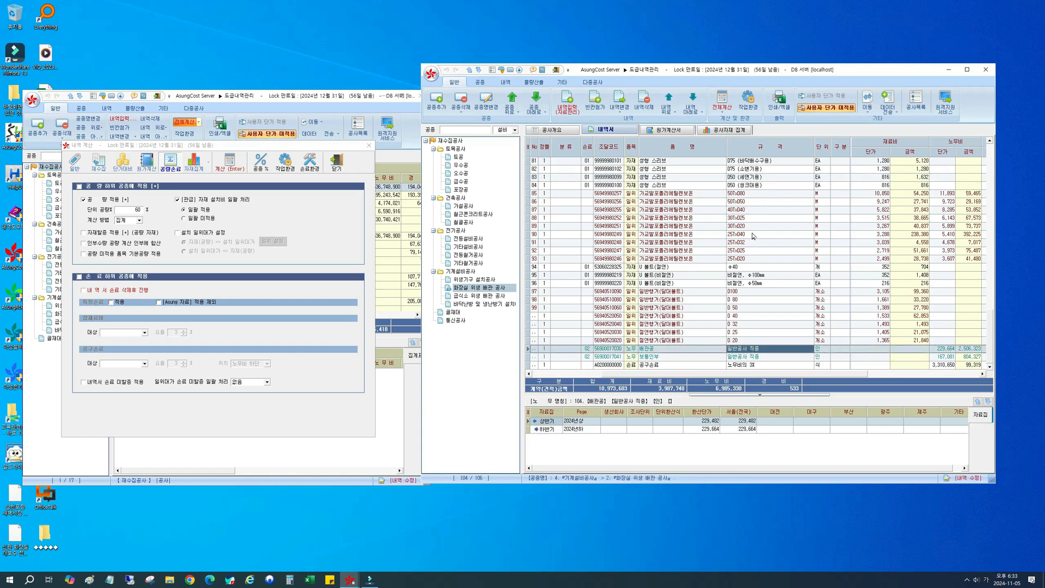
left_click(944, 178)
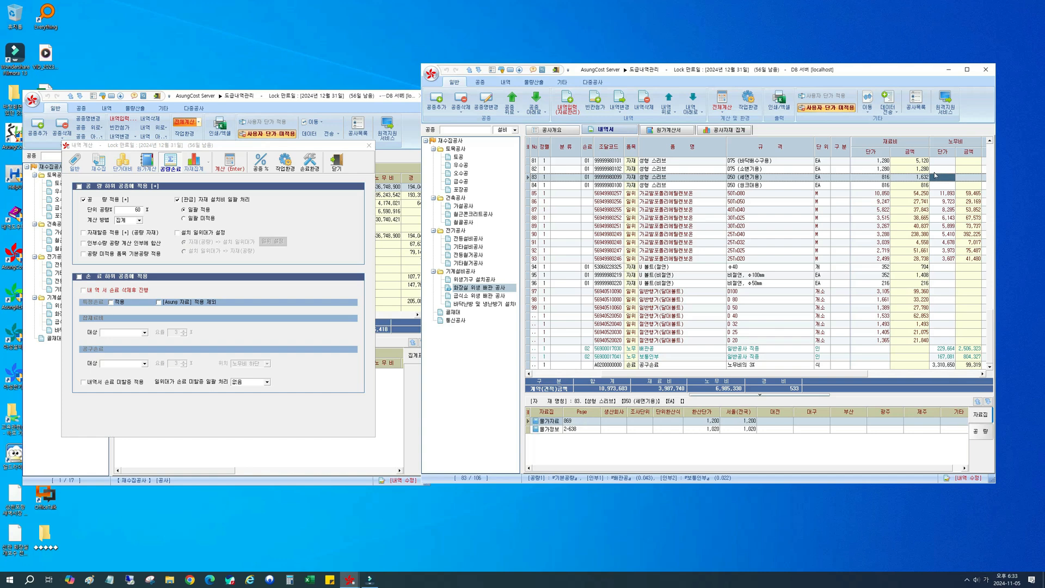
right_click(758, 178)
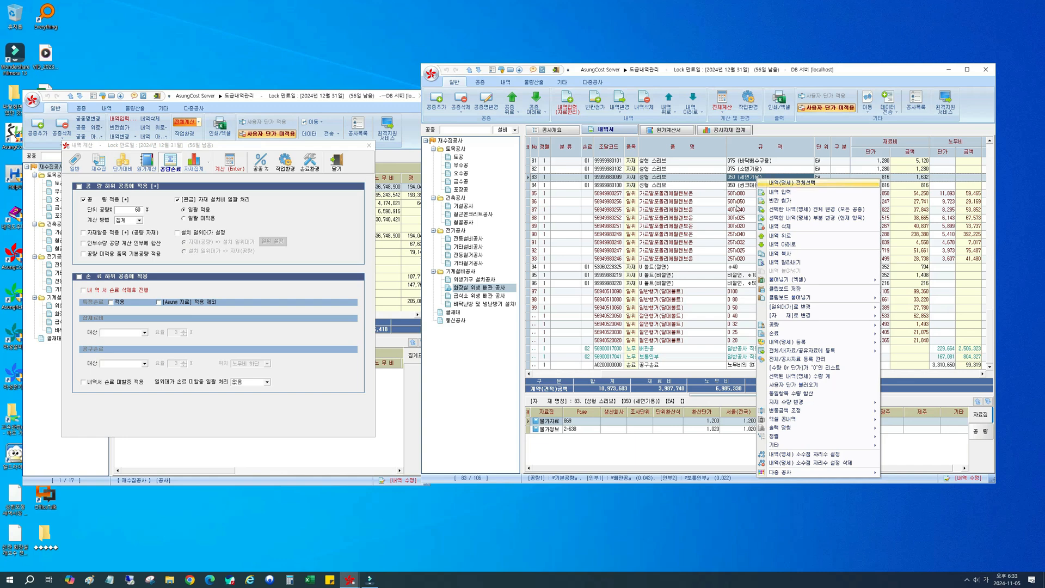
left_click(723, 189)
right_click(724, 186)
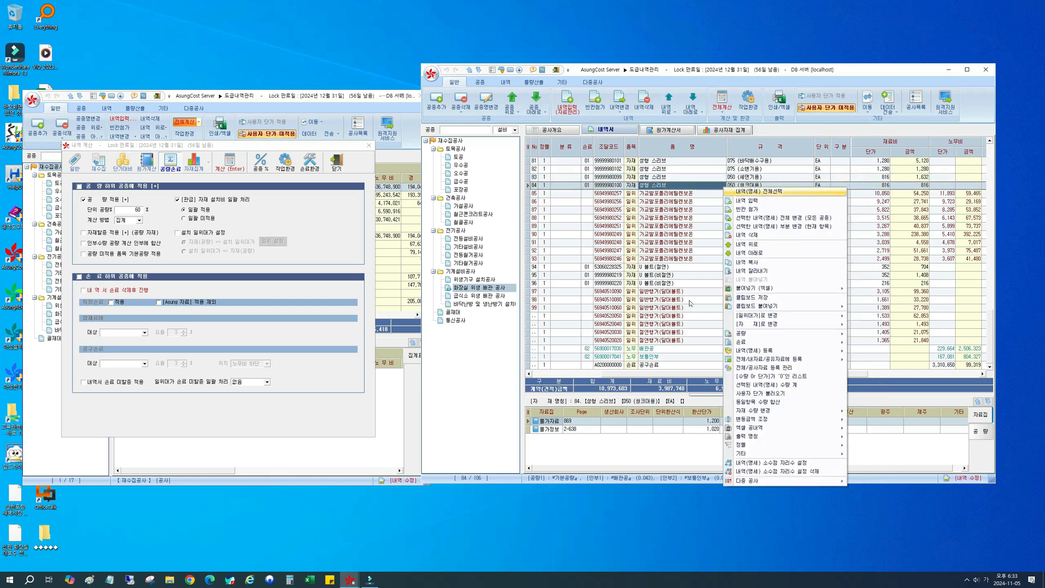
mouse_move(784, 319)
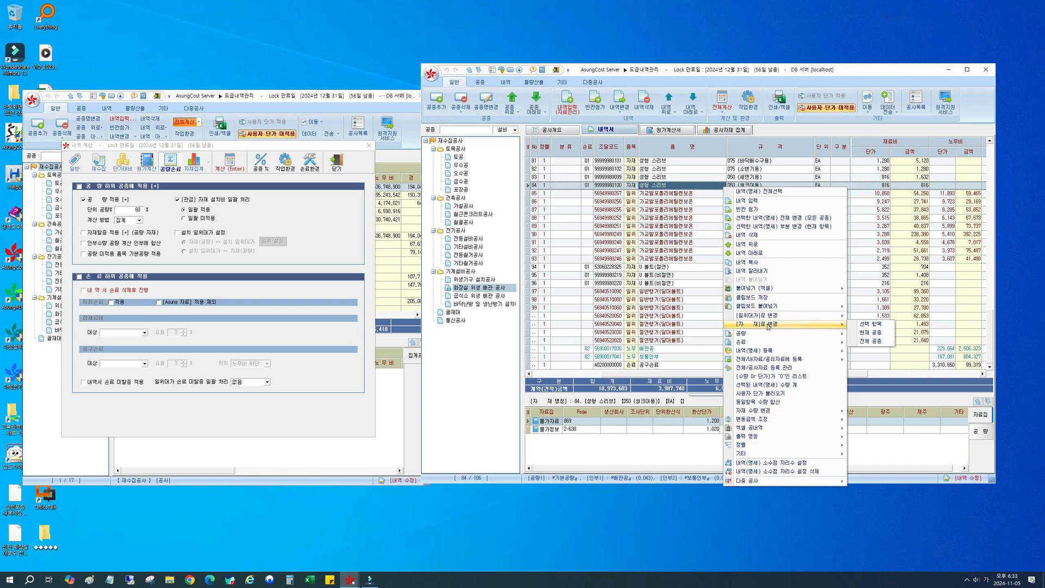
left_click(682, 179)
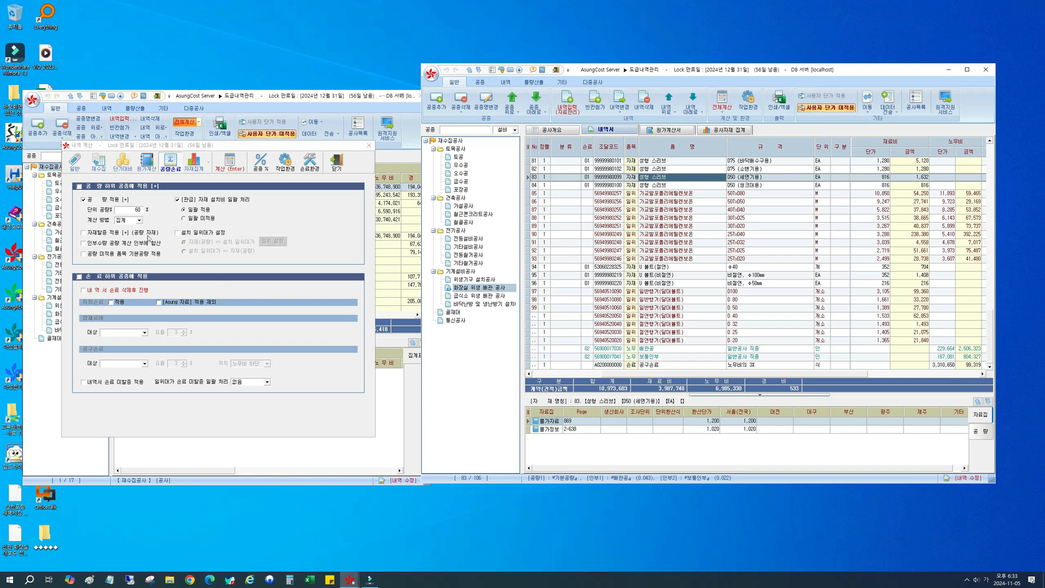
Step: Review the 계산 방법 choices against the 노무비 단가 and 금액 cells of 성형 스리브 D50 (세면기용)
left_click(140, 221)
left_click(140, 221)
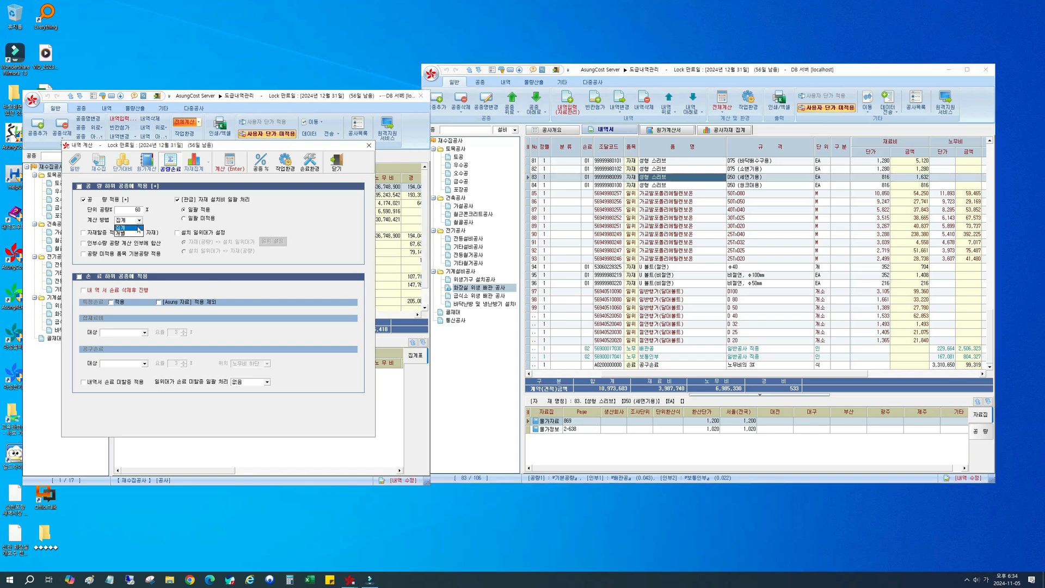
left_click(941, 177)
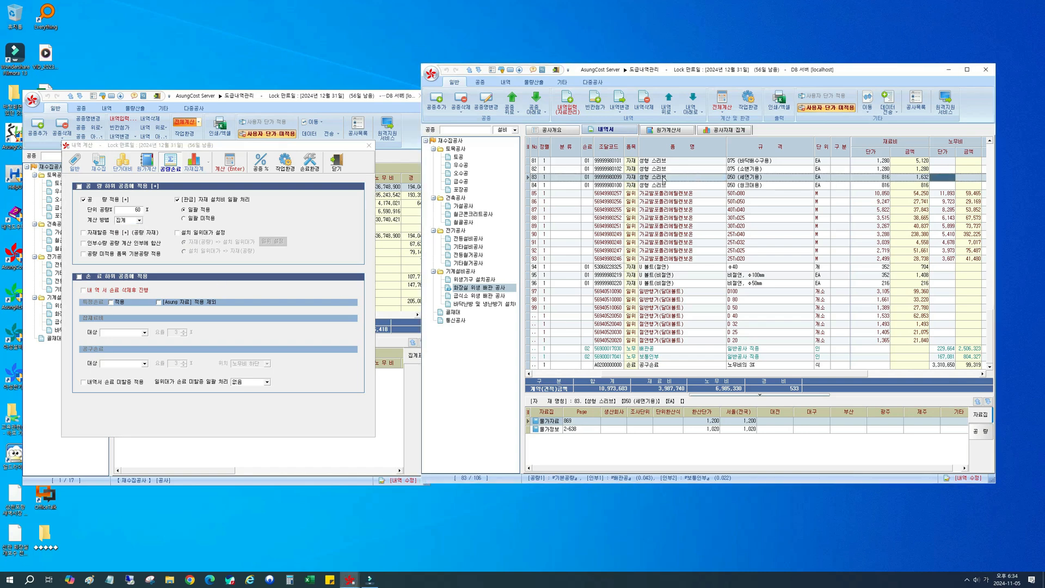
left_click(627, 178)
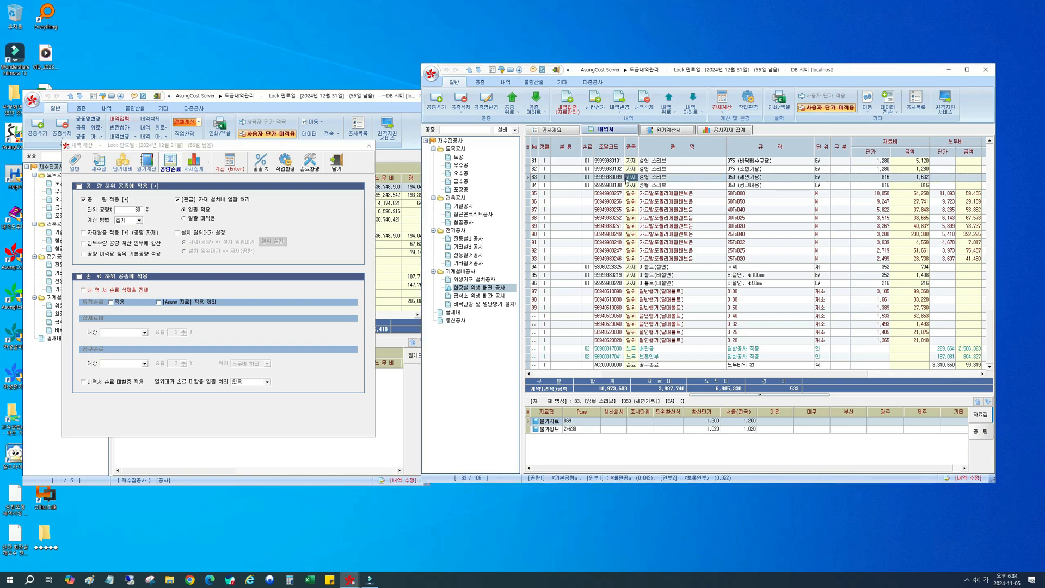
left_click(965, 180)
Step: Open 스텐관(2.5T) D80 under 급식소 위생 배관 공사 and examine the 자재할증 of its 기본공량
left_click(459, 271)
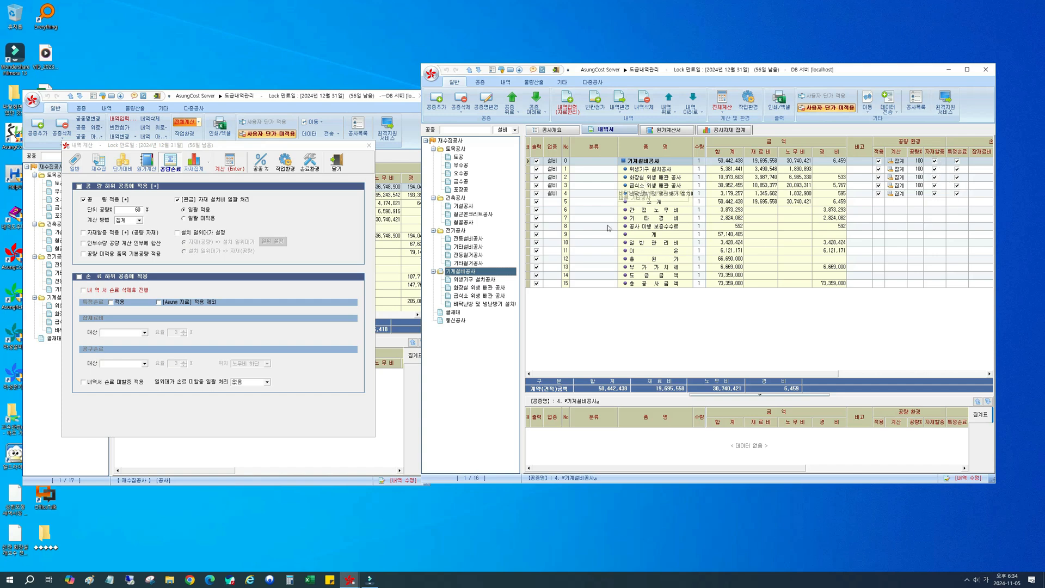
left_click(475, 291)
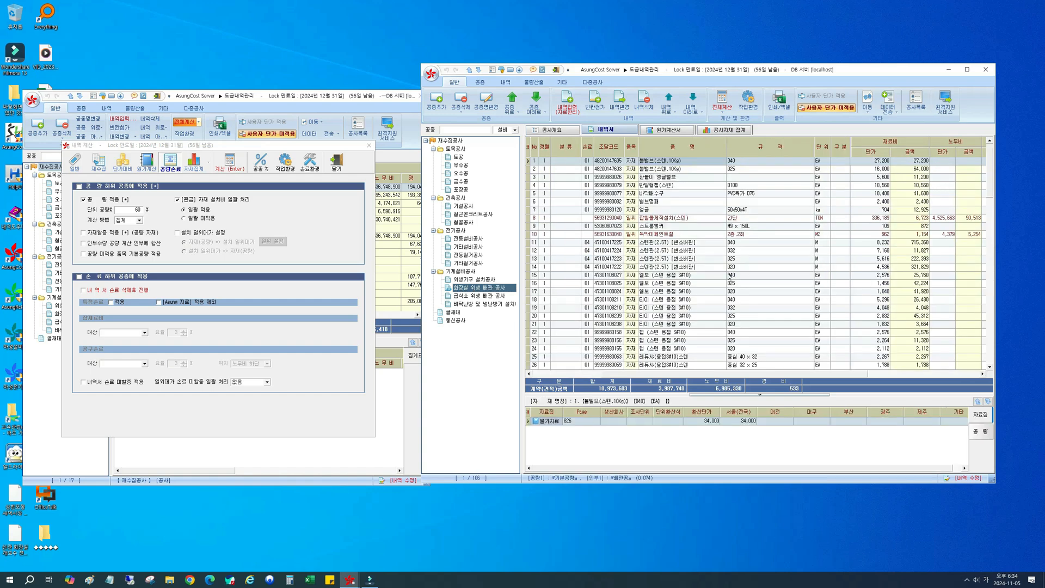
left_click(492, 296)
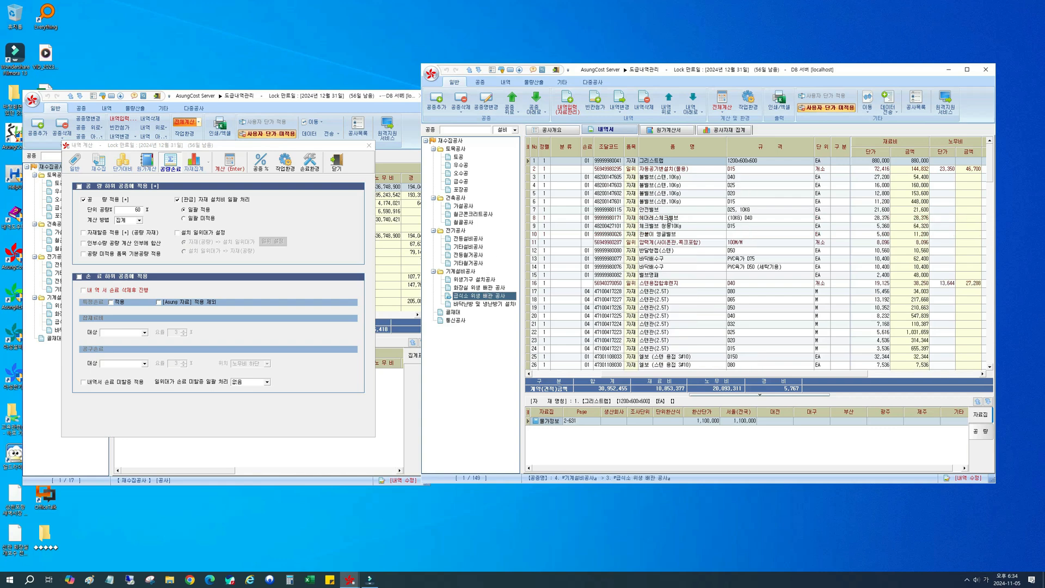
left_click(674, 293)
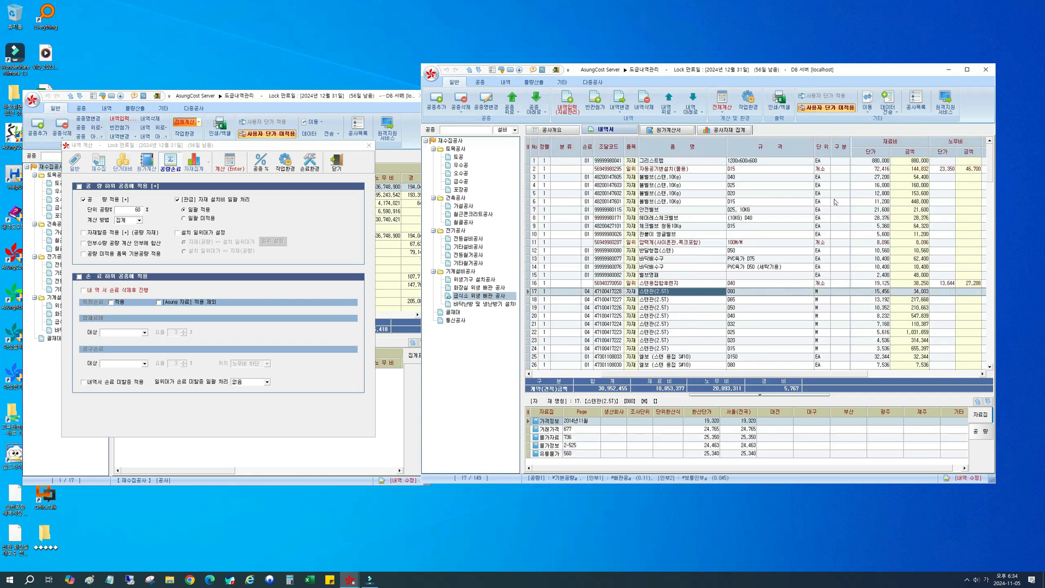
left_click_drag(817, 154, 806, 154)
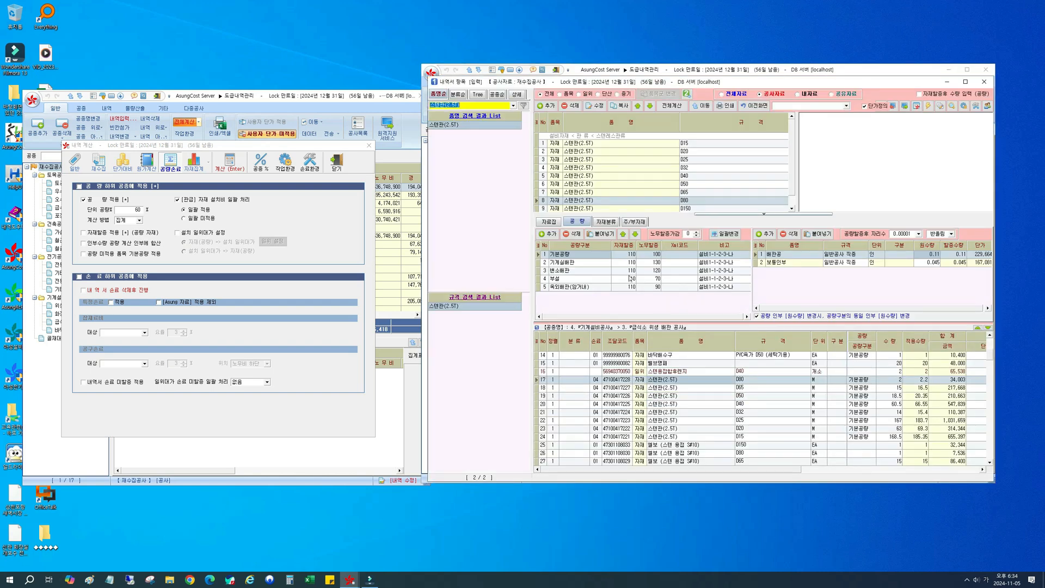
left_click(576, 257)
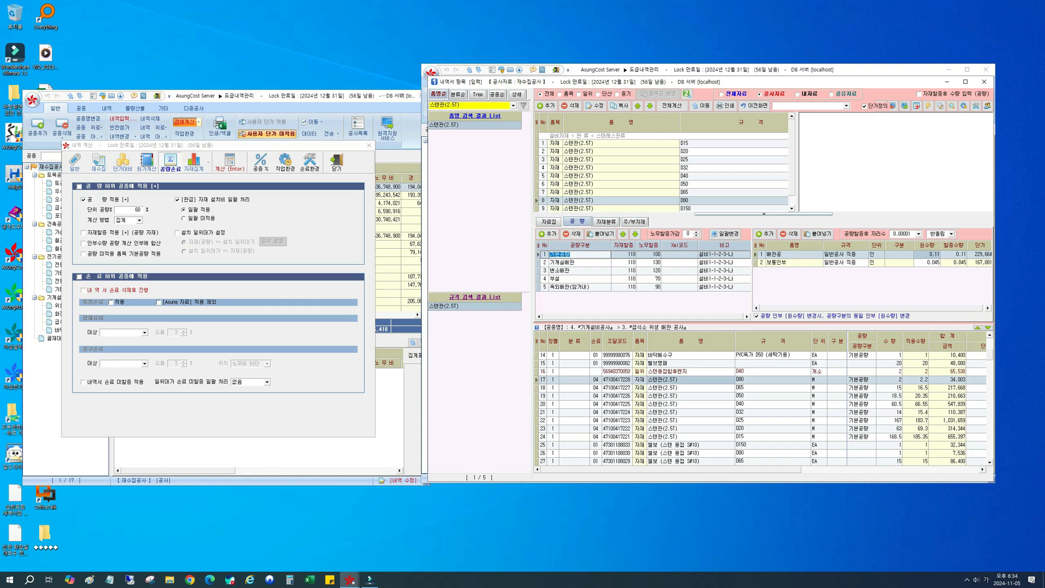
left_click(625, 255)
Step: Enable 자재할증 적용 [+] (공량 자재), and go to the 수량 of 스텐관(2.5T) D80 in the 내역서 list
left_click(99, 236)
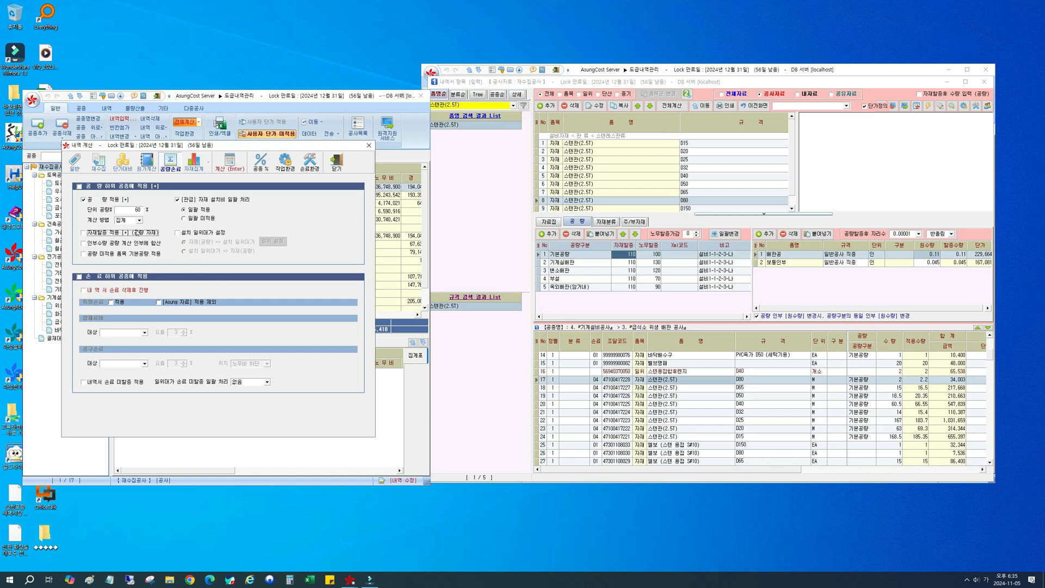
left_click(754, 106)
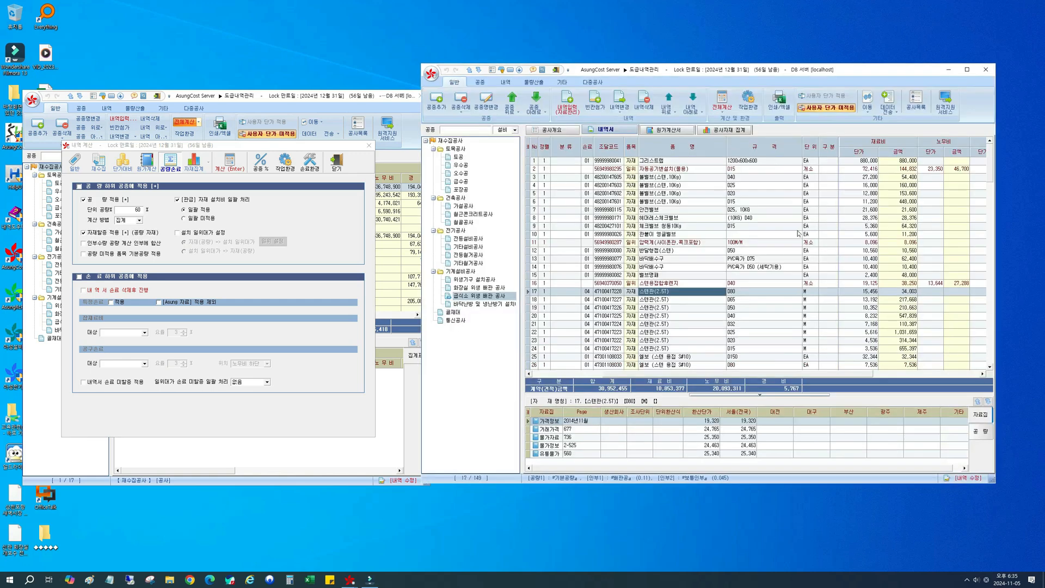
left_click(766, 292)
key("Right")
key("Right")
key("Right")
key("Right")
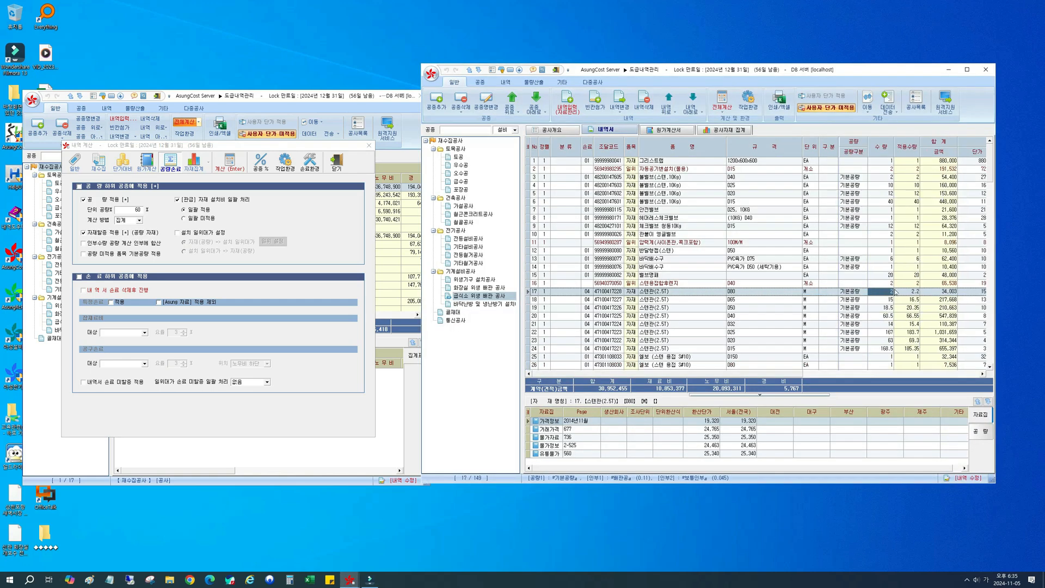
key("Right")
Step: Recheck the 기본공량 자재할증 of 스텐관(2.5T) D80, and compare the item's 수량 with its 적용수량
left_click(786, 292)
key("Return")
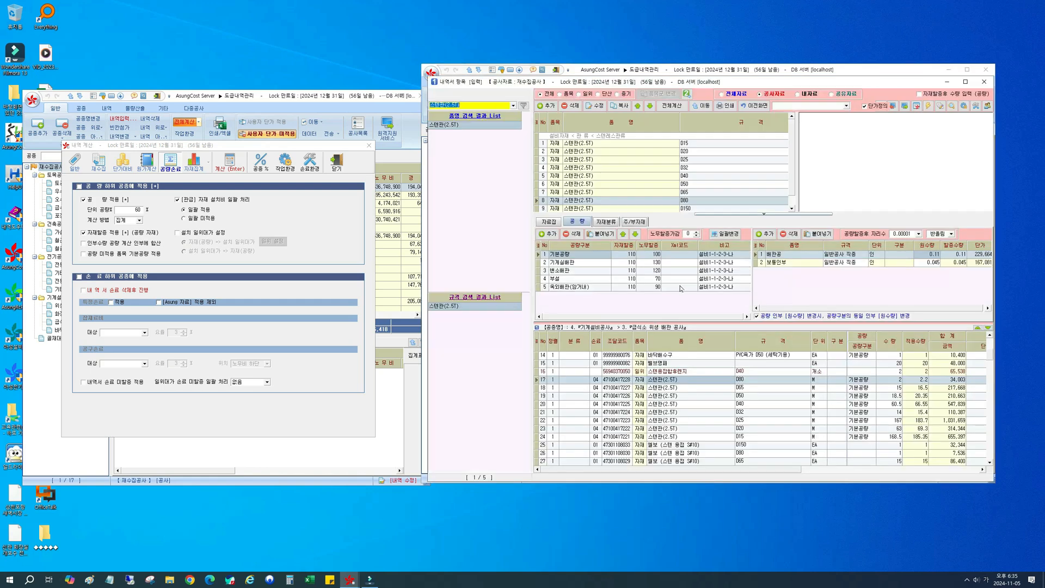
left_click(633, 256)
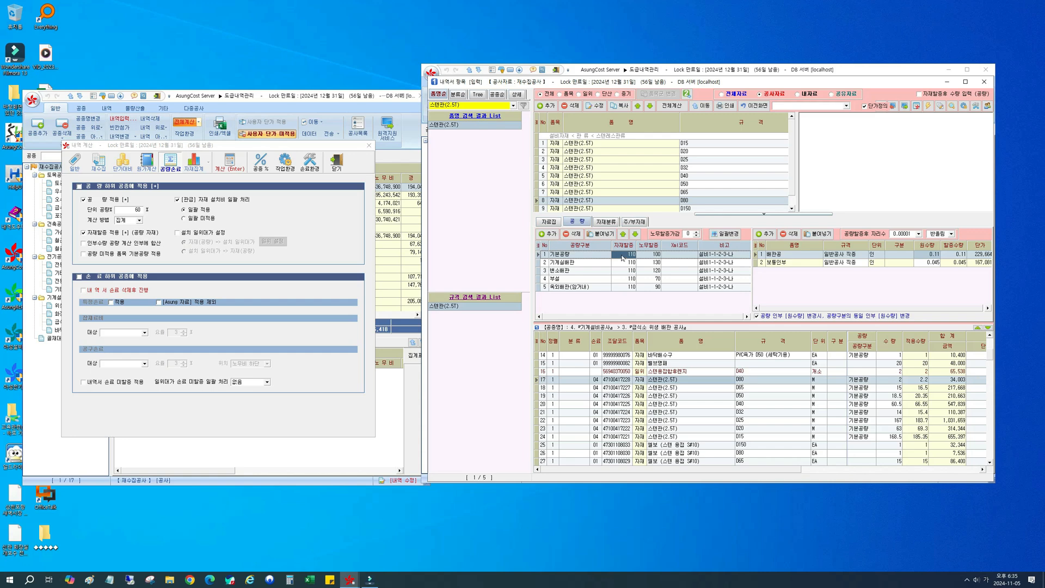
left_click(754, 106)
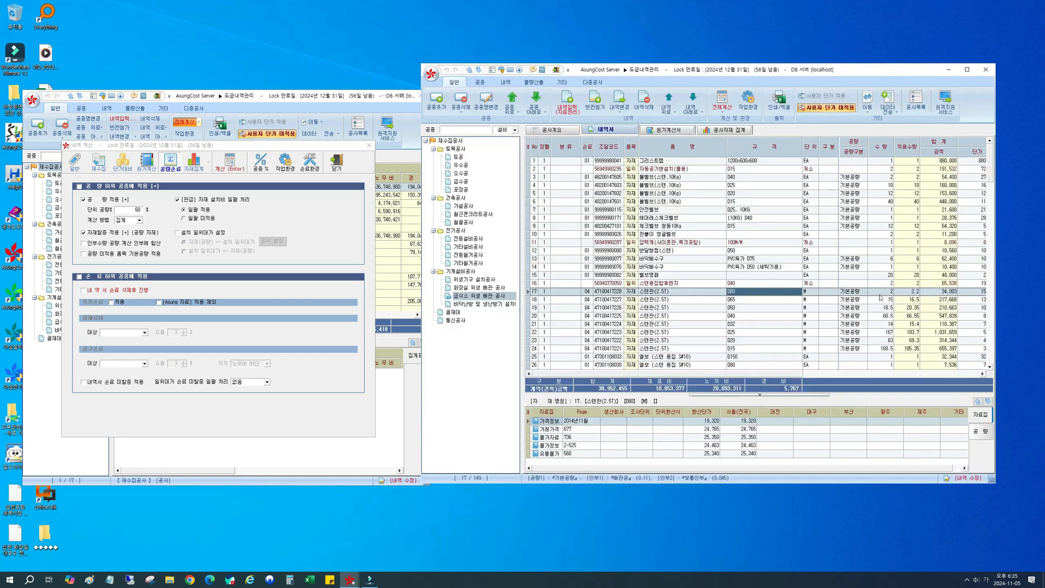
left_click(901, 293)
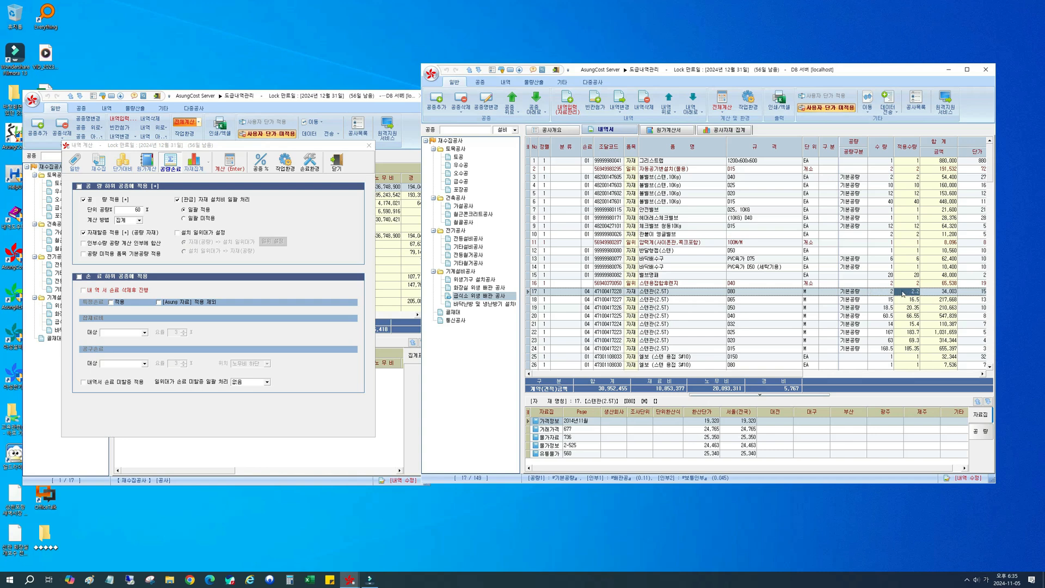
left_click(887, 294)
left_click(906, 293)
Step: Examine the 보통인부, 배관공 and 공구손료 rows at the end of the 급식소 위생 배관 공사 list
left_click(701, 243)
scroll(703, 245, "down", 9)
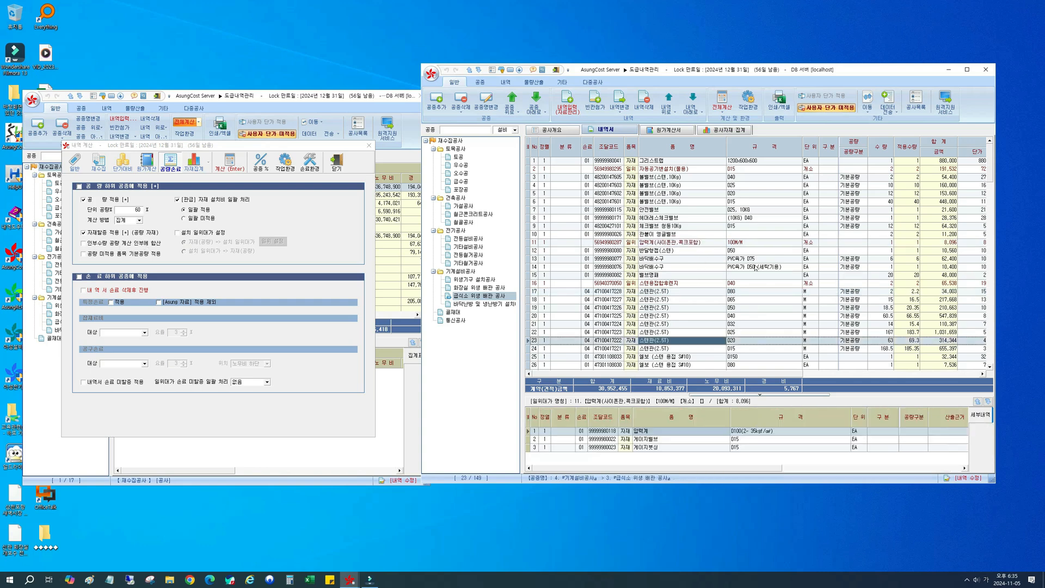
left_click_drag(992, 183, 1000, 350)
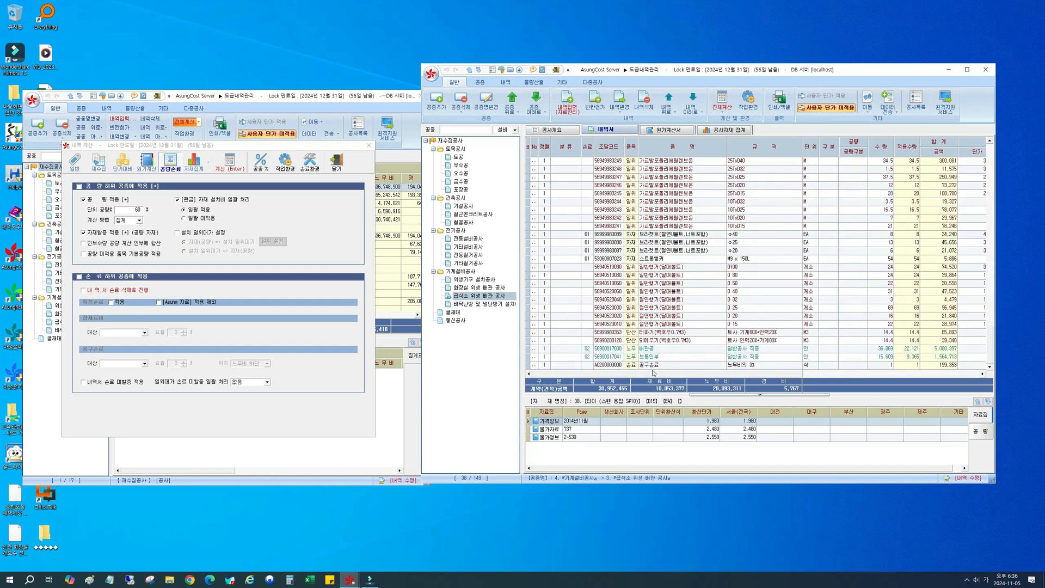
left_click(688, 358)
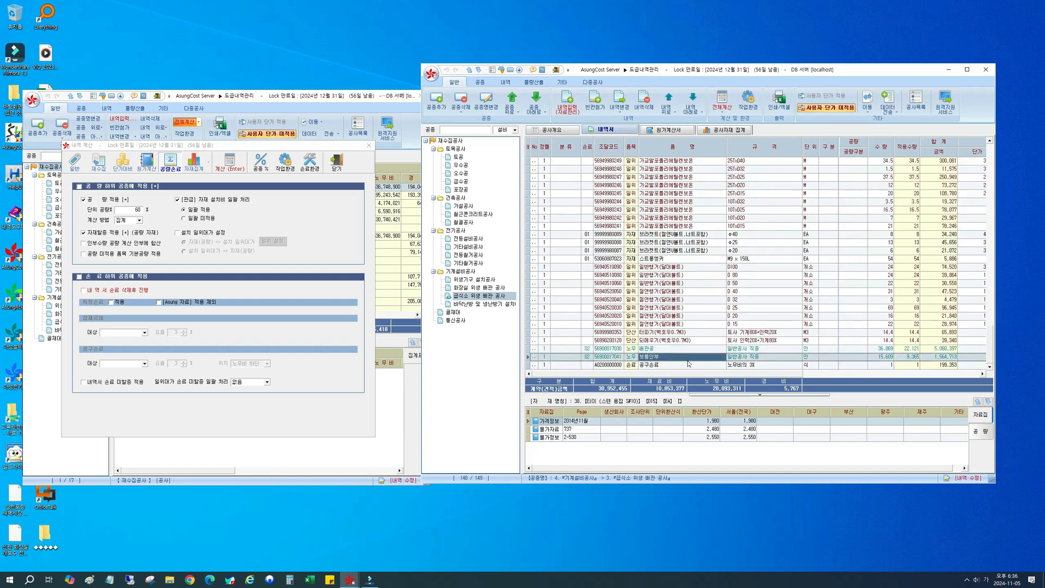
left_click(687, 349)
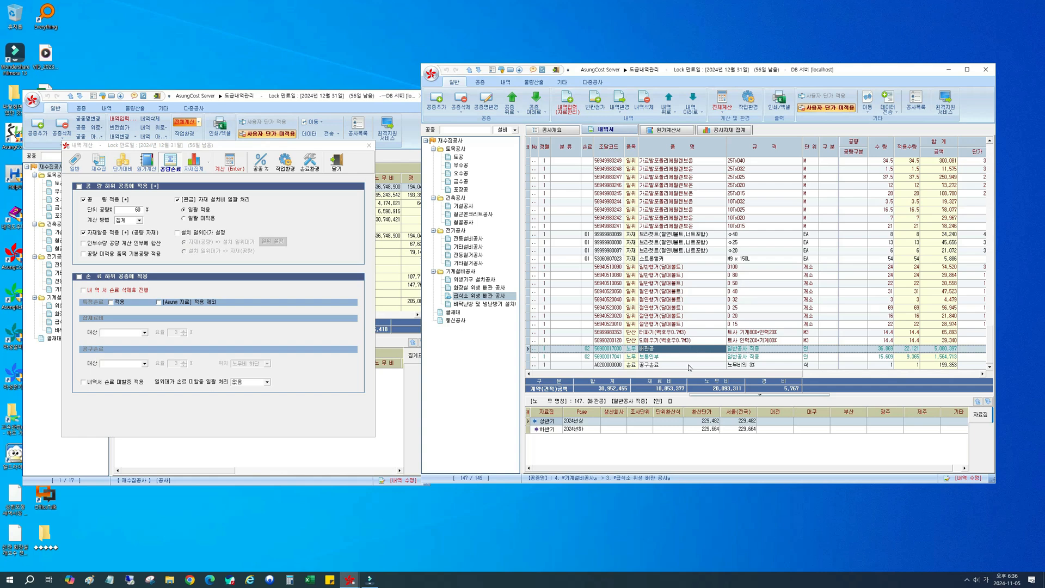
left_click(689, 365)
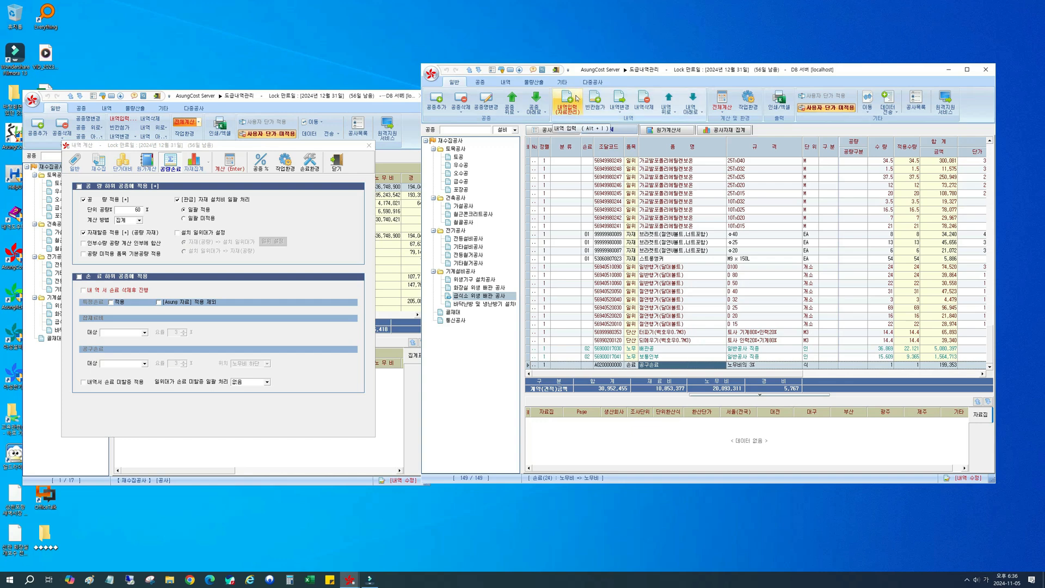
Step: Open the 내역 입력 item library and search for 특별인부
left_click(576, 99)
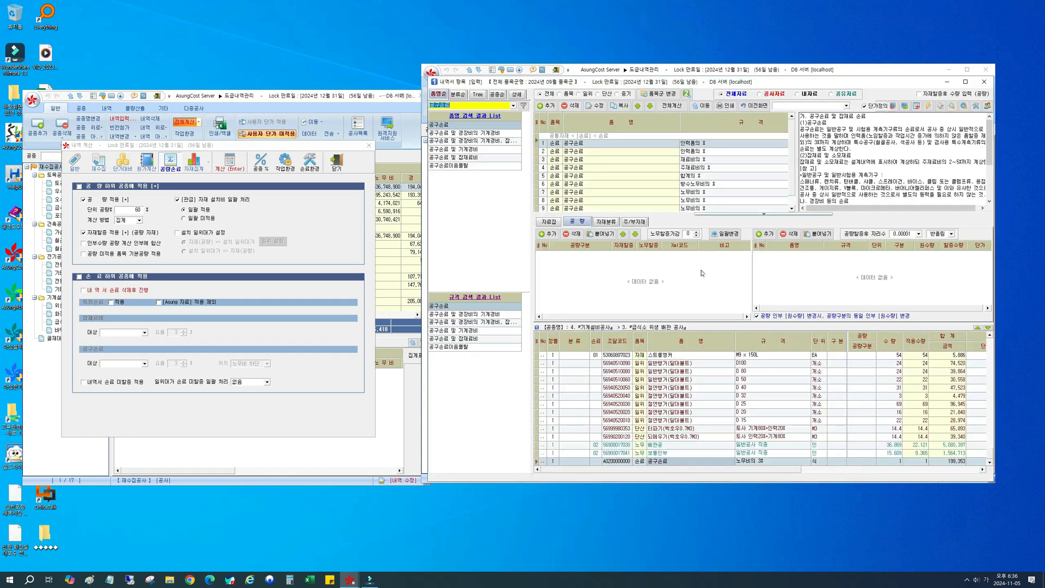
key("BackSpace")
type("ㅌㅡㄱㄹㅕㅂㅇㅣㄴㅂㅜ")
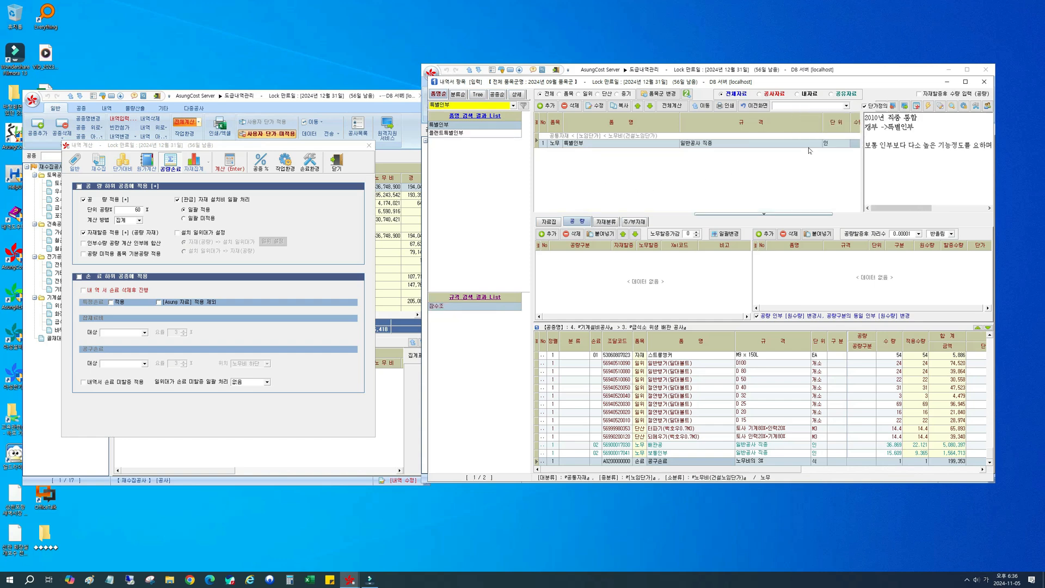
Step: Add 특별인부 (일반공사 직종) to 급식소 위생 배관 공사 with a 수량 of 3
left_click(853, 144)
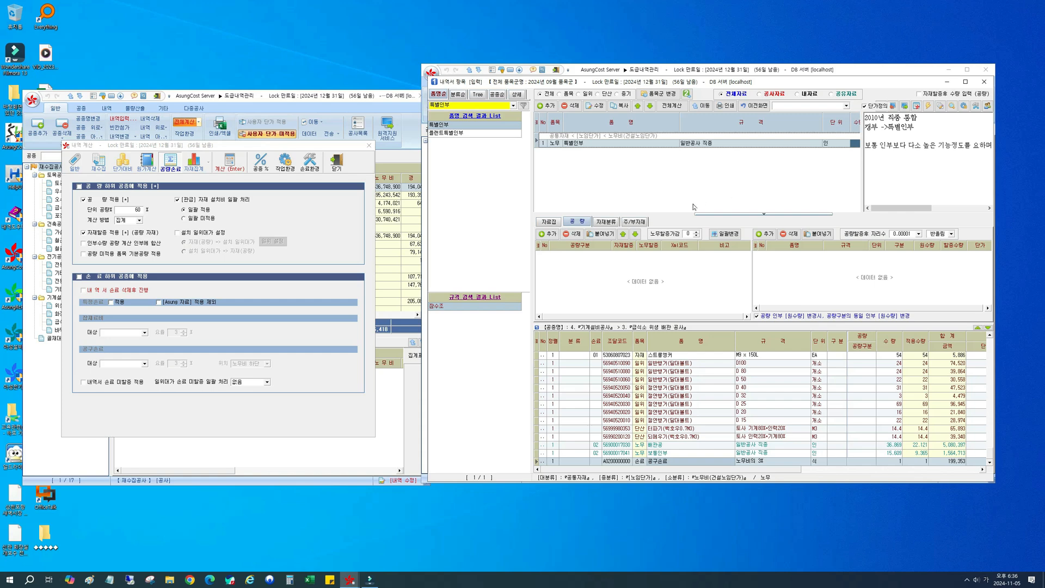
left_click_drag(866, 162, 907, 157)
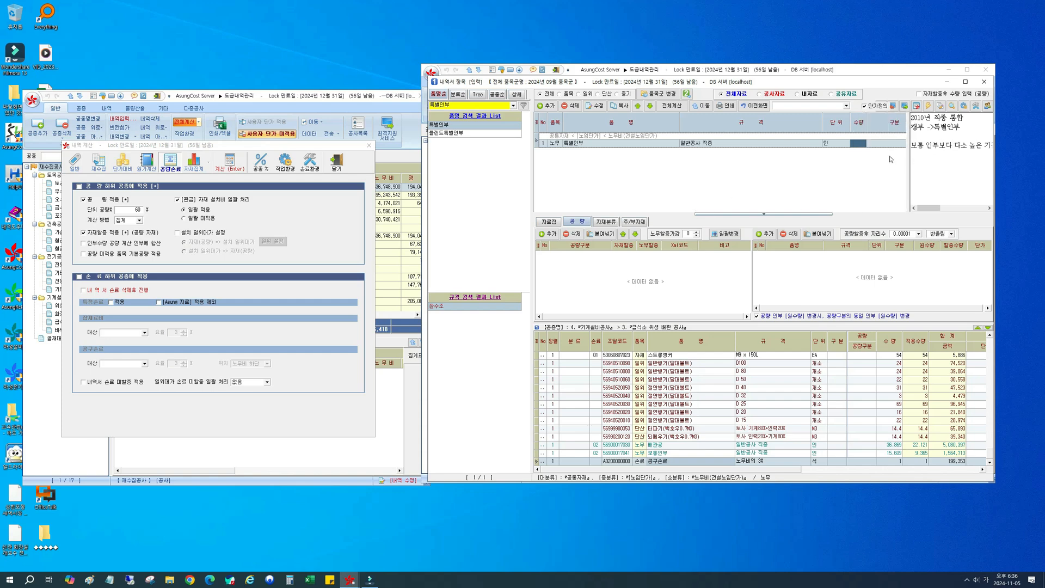
left_click(858, 144)
type("3")
key("Return")
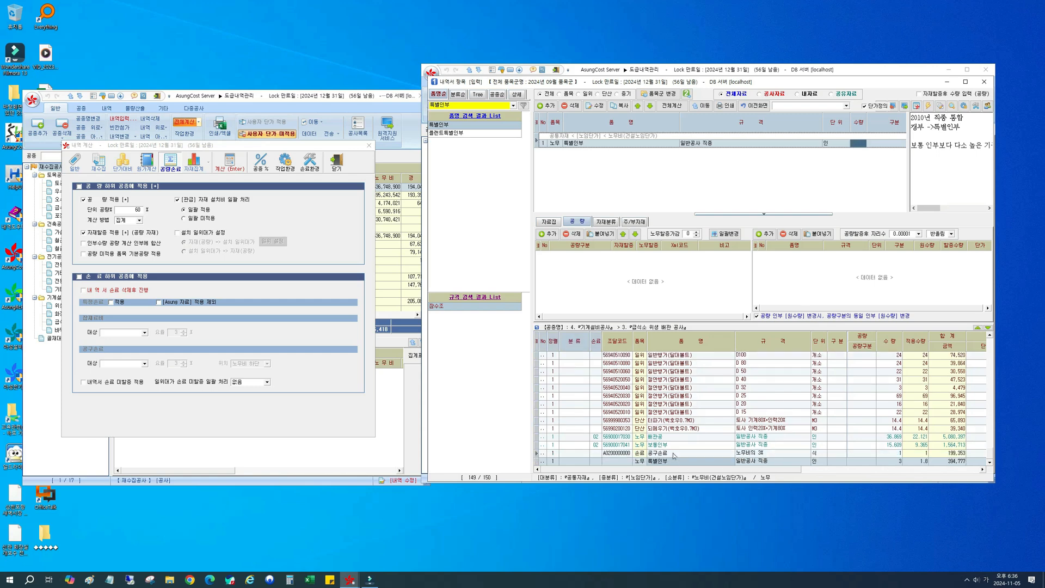
Step: Compare the added 특별인부 row with 공구손료, and examine 특별인부 in the 내역서 list
left_click(674, 461)
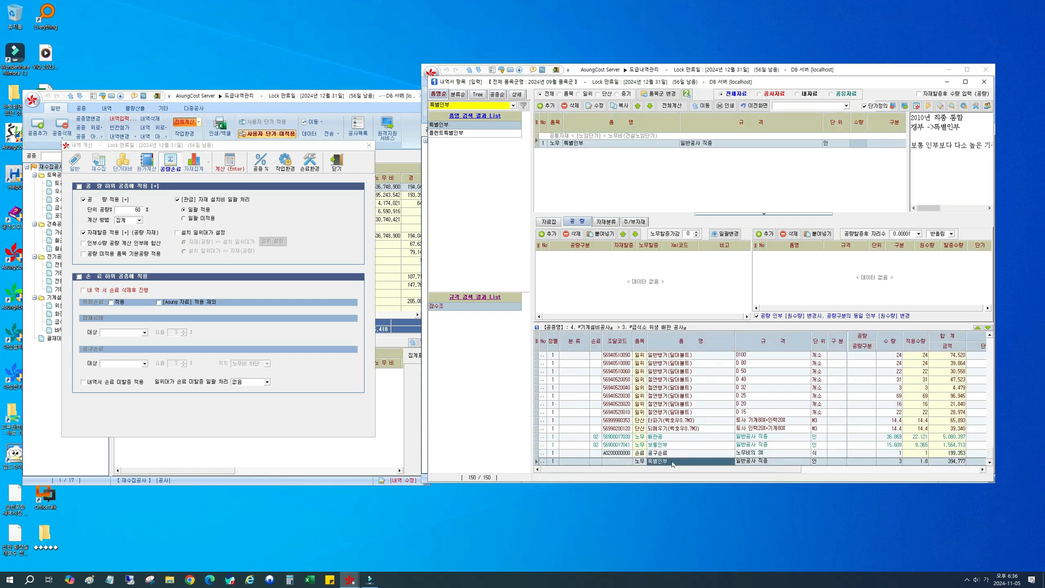
left_click(681, 454)
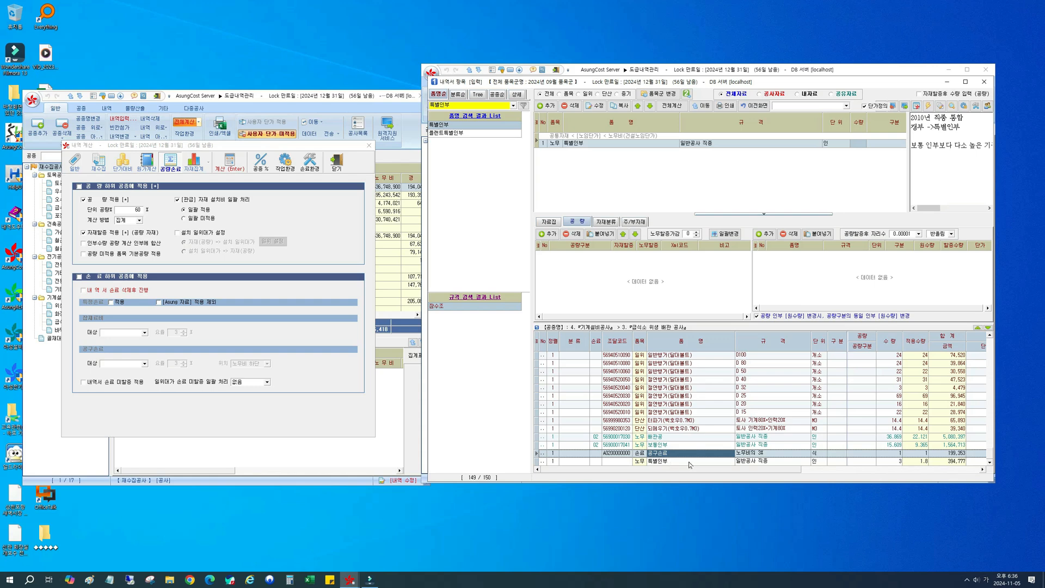
left_click(756, 105)
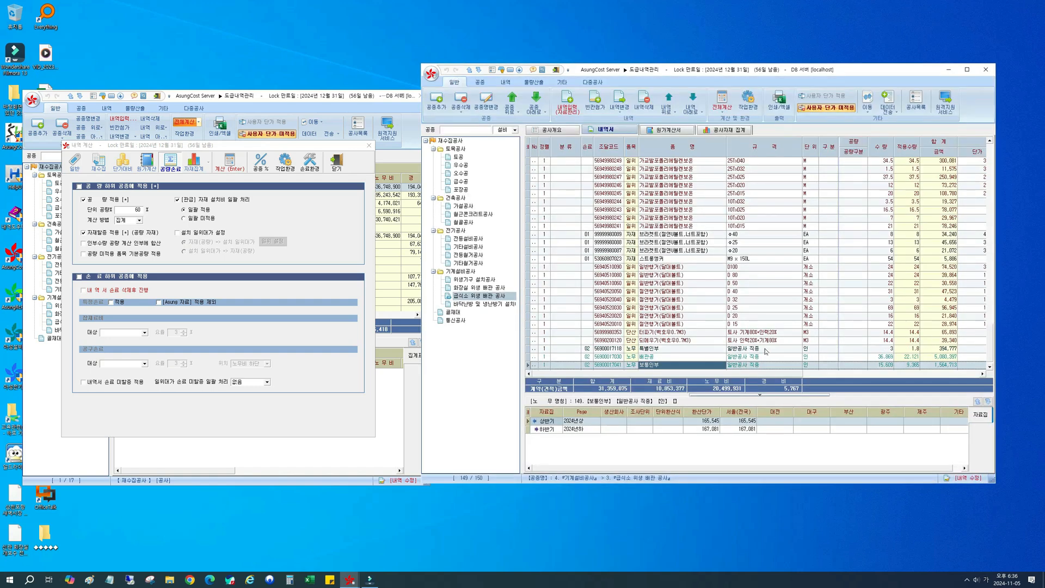
left_click(731, 351)
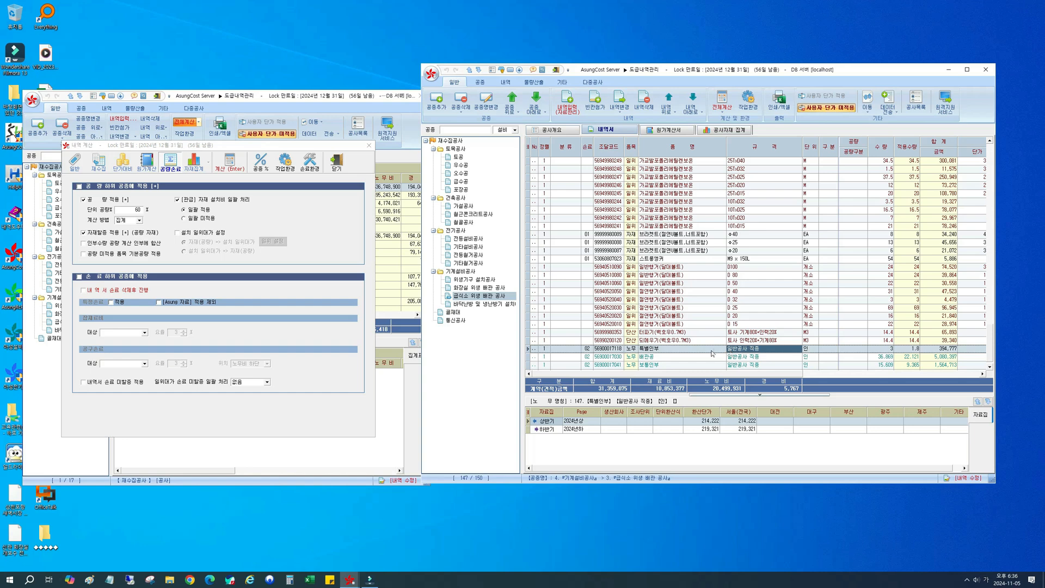
Step: Open the 내역 입력 item library and look up 보통인부 from its row in the 급식소 위생 배관 공사 list
left_click(870, 351)
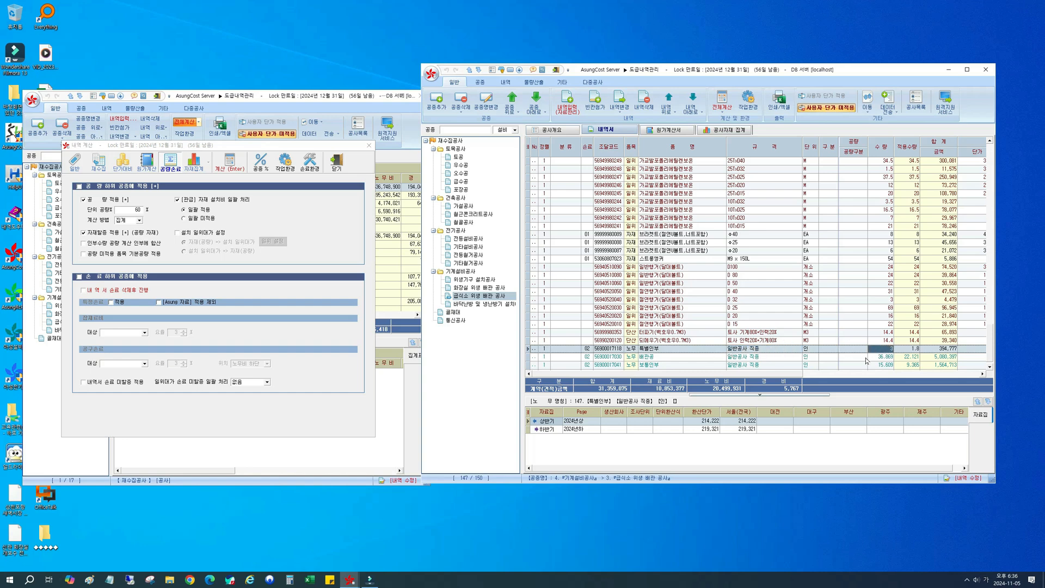
left_click(567, 102)
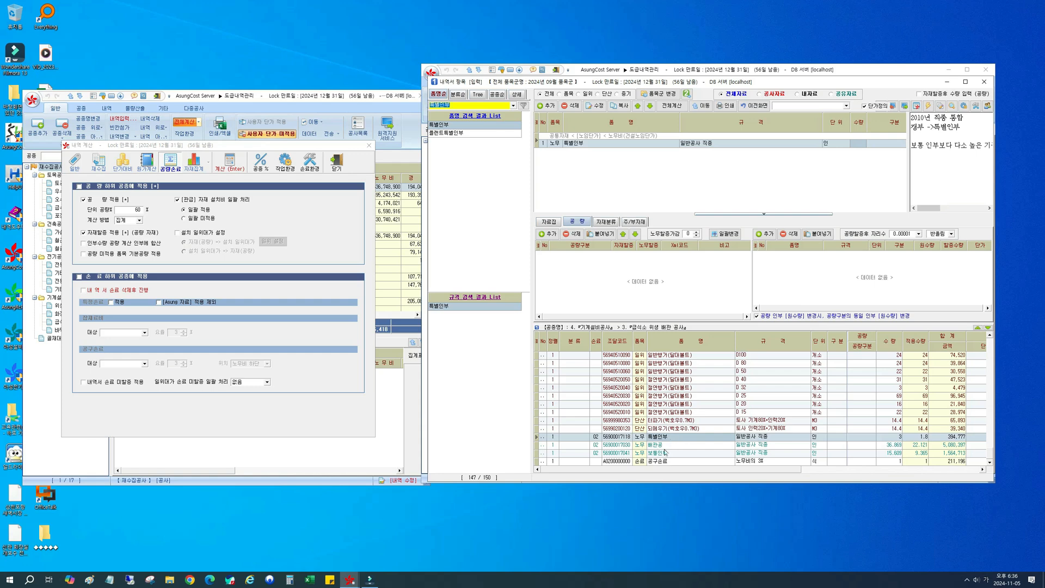
left_click(676, 453)
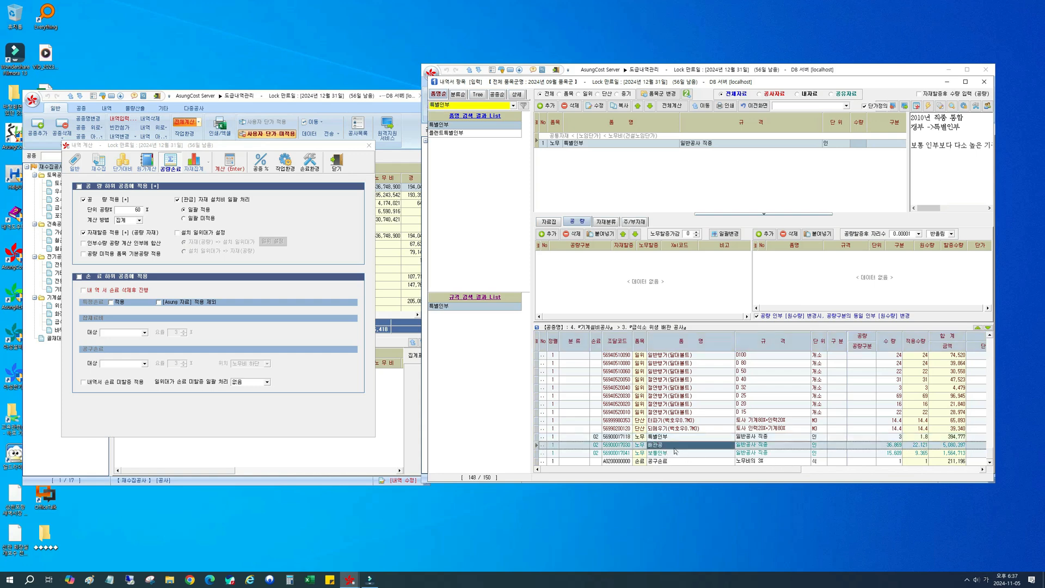
left_click(674, 437)
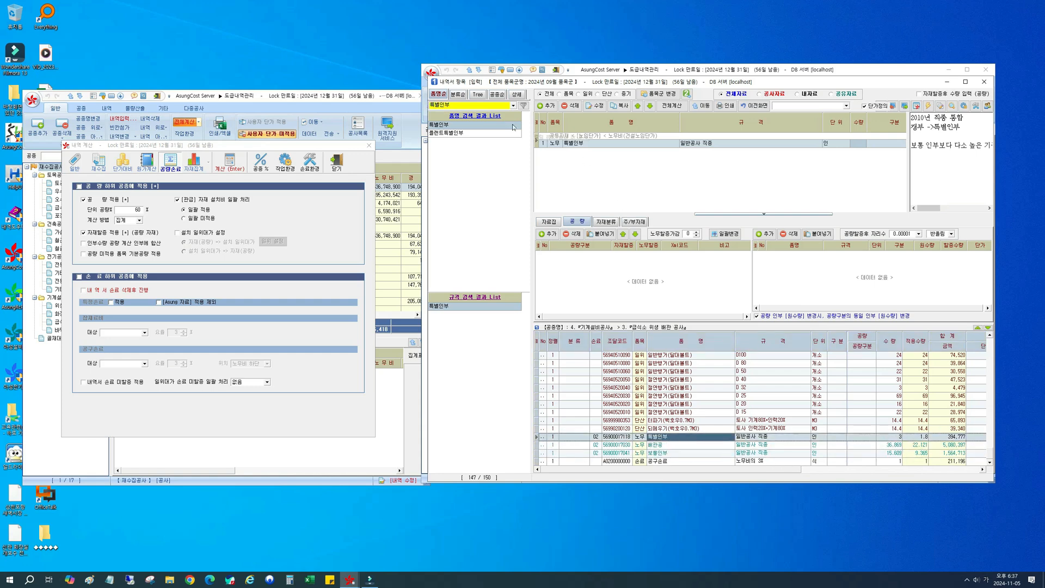
left_click(675, 453)
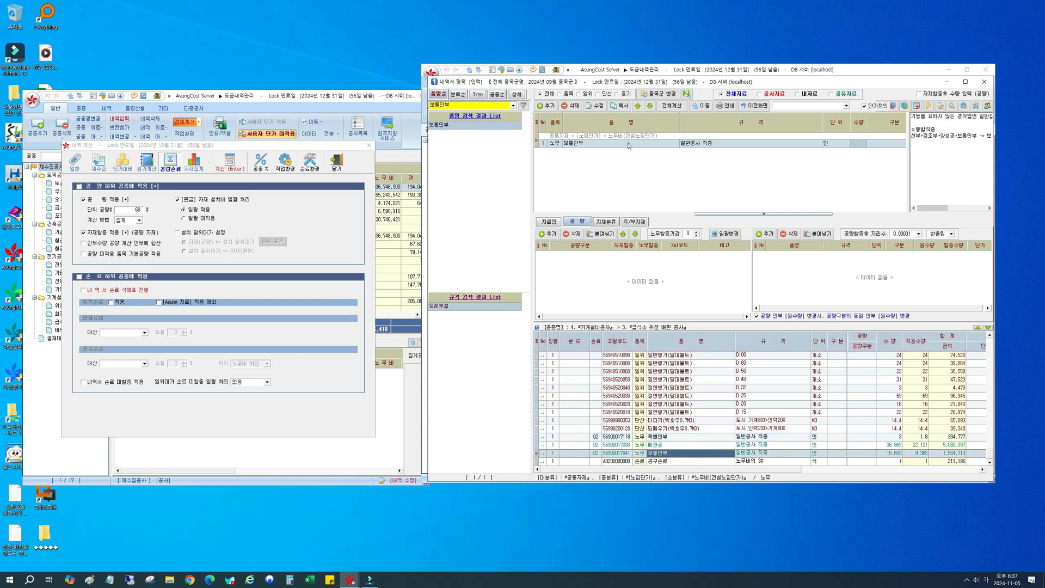
Step: Add 보통인부 (일반공사 직종) with a 수량 of 10 as a separate 명세 rather than merging it with the existing one
left_click(666, 145)
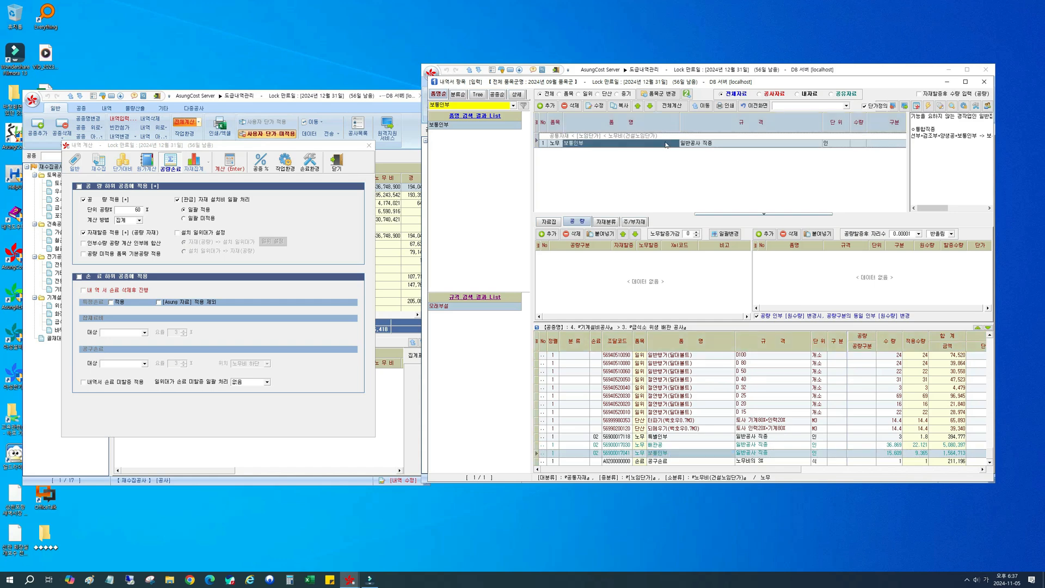
left_click(853, 145)
type("10")
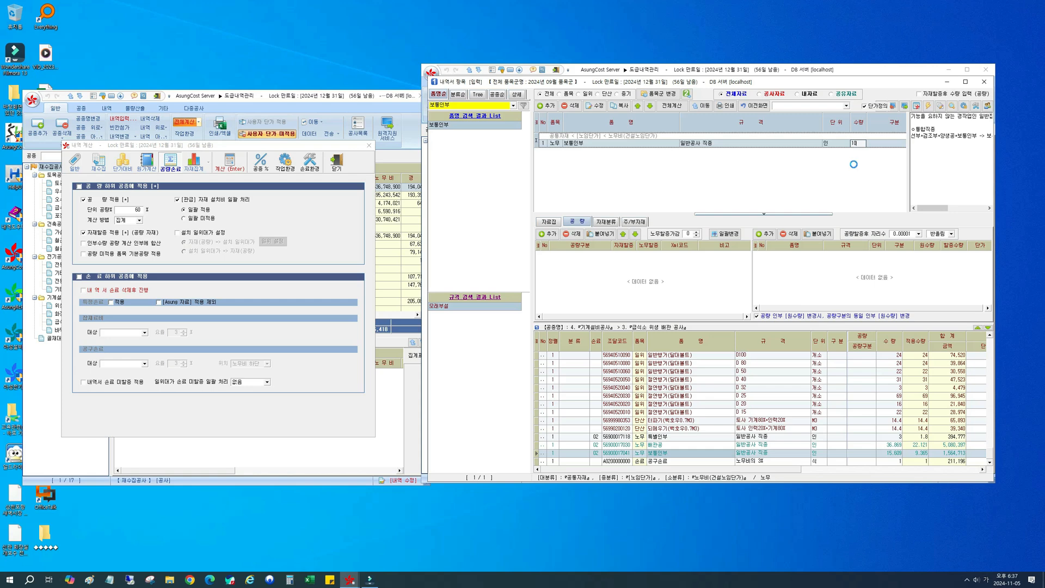
key("Return")
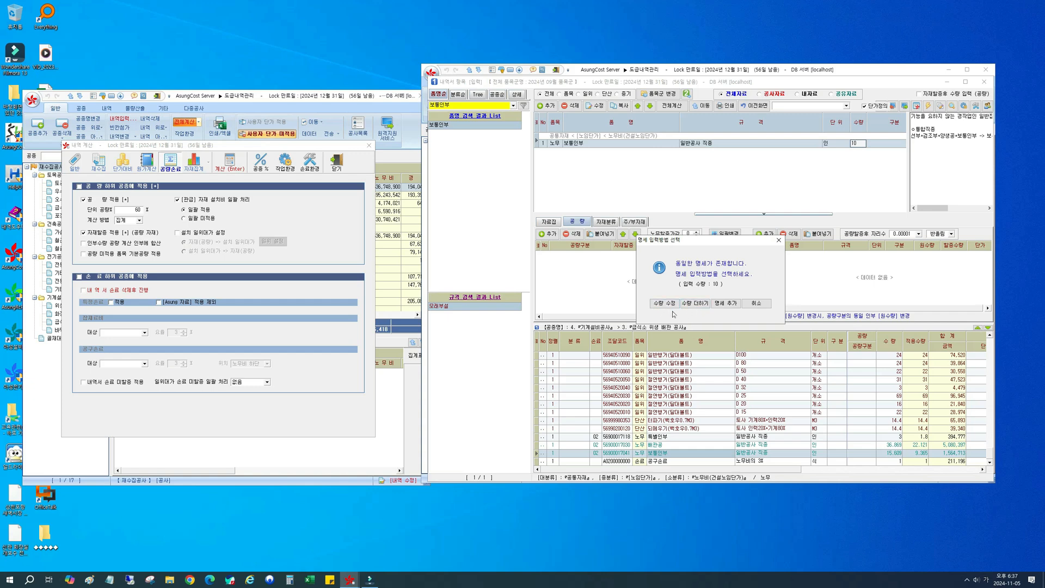
left_click(724, 307)
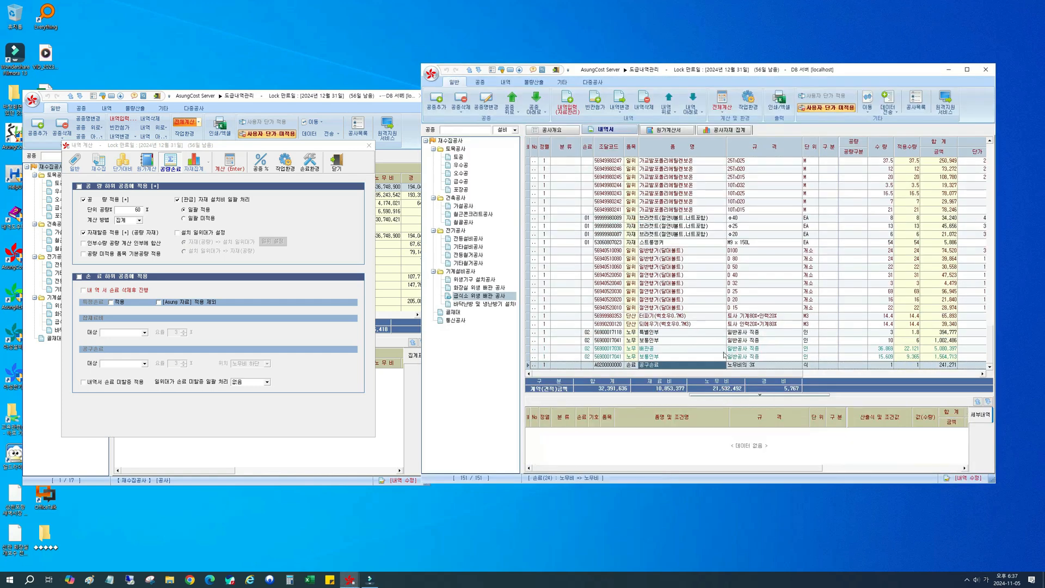
Step: Compare the 수량 and 적용수량 of the added 보통인부 row with the 보통인부 row calculated from 공량
left_click(675, 341)
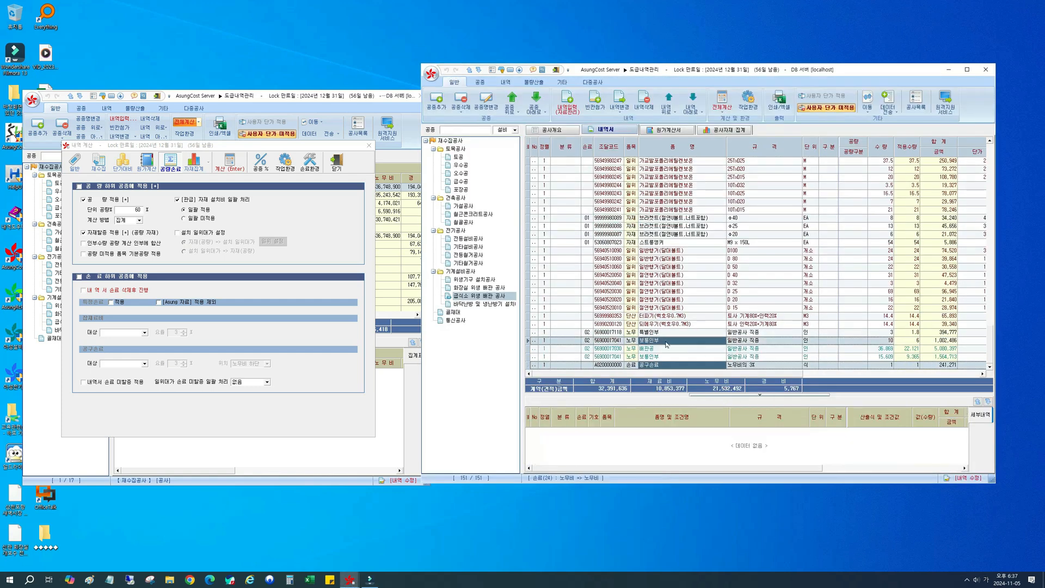
left_click(657, 357)
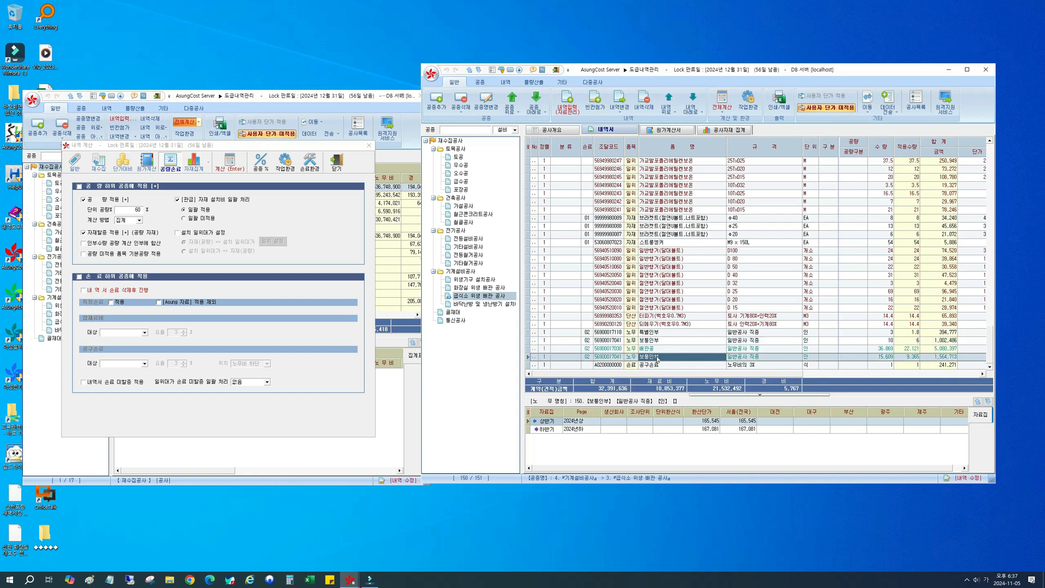
left_click(665, 349)
left_click(672, 357)
left_click(881, 342)
left_click(881, 357)
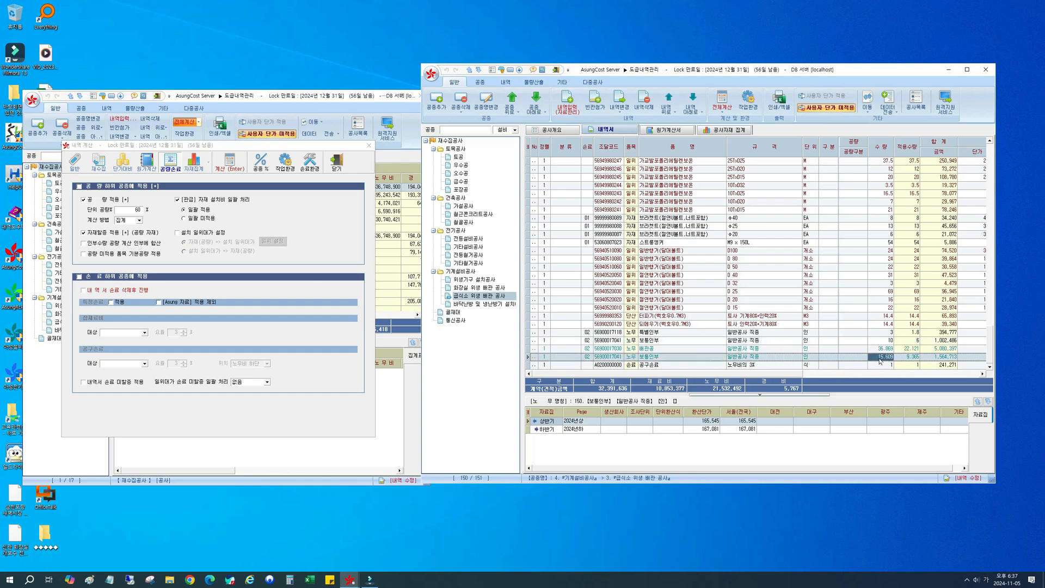
left_click(907, 359)
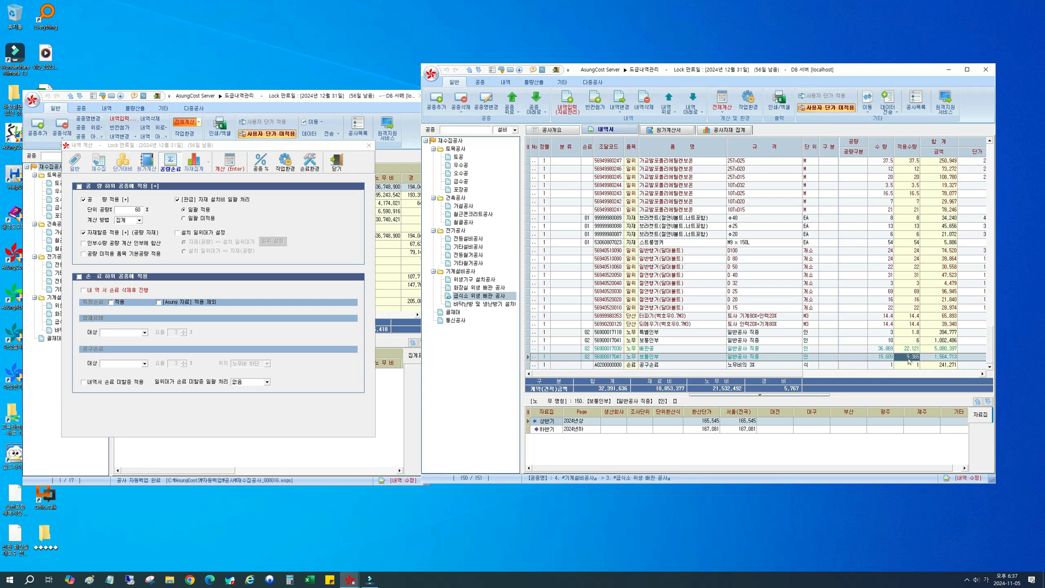
Step: Set 노무수량 to 100% in the 내역서 단가/수량 settings of 단가대비
left_click(123, 163)
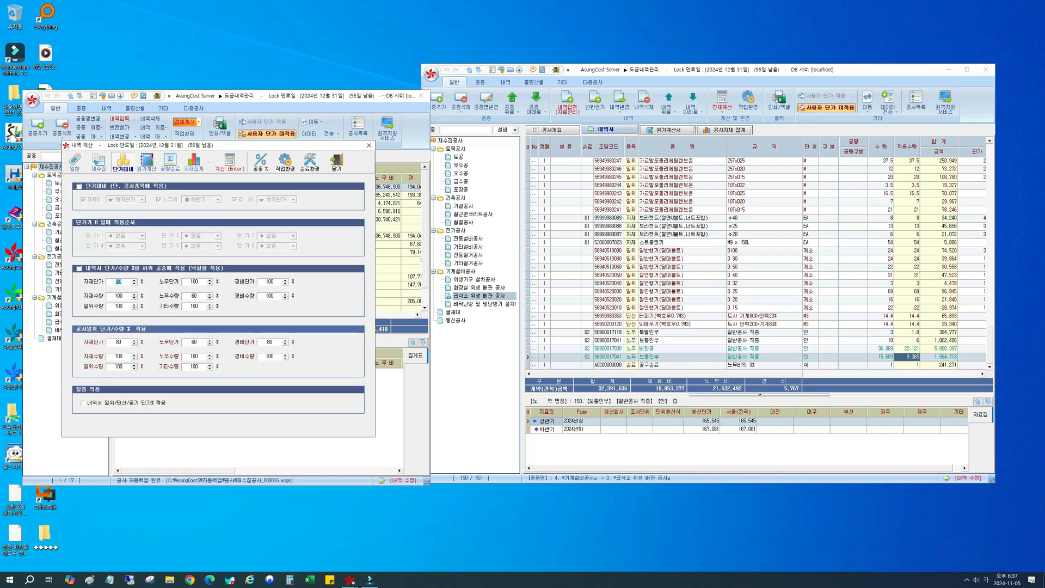
left_click(194, 296)
type("100")
Step: Enable 인부수량 공량 계산 인부에 합산 in the 공량 settings and check the 수량 of both 보통인부 rows
left_click(170, 162)
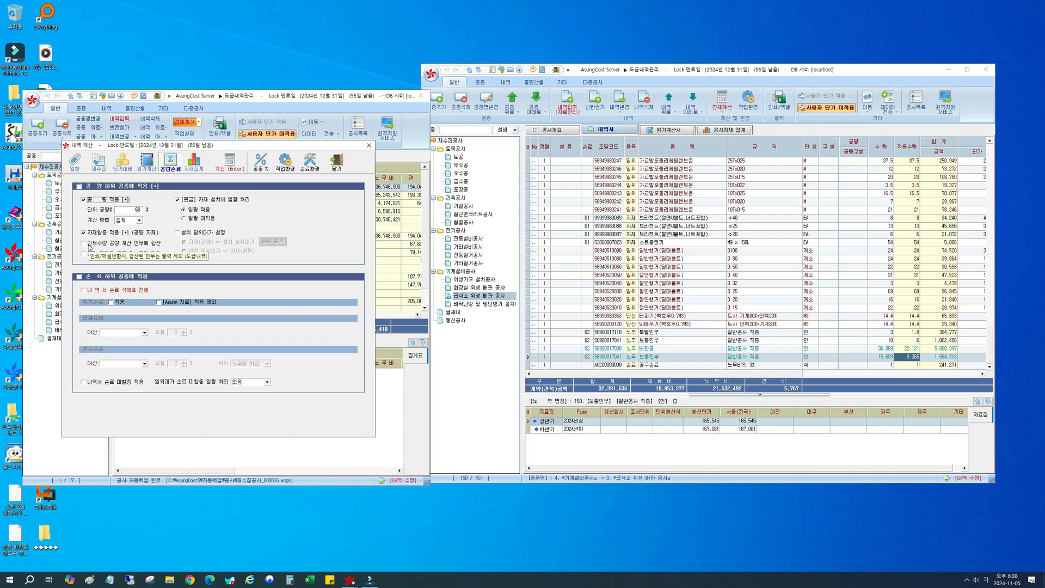
left_click(89, 244)
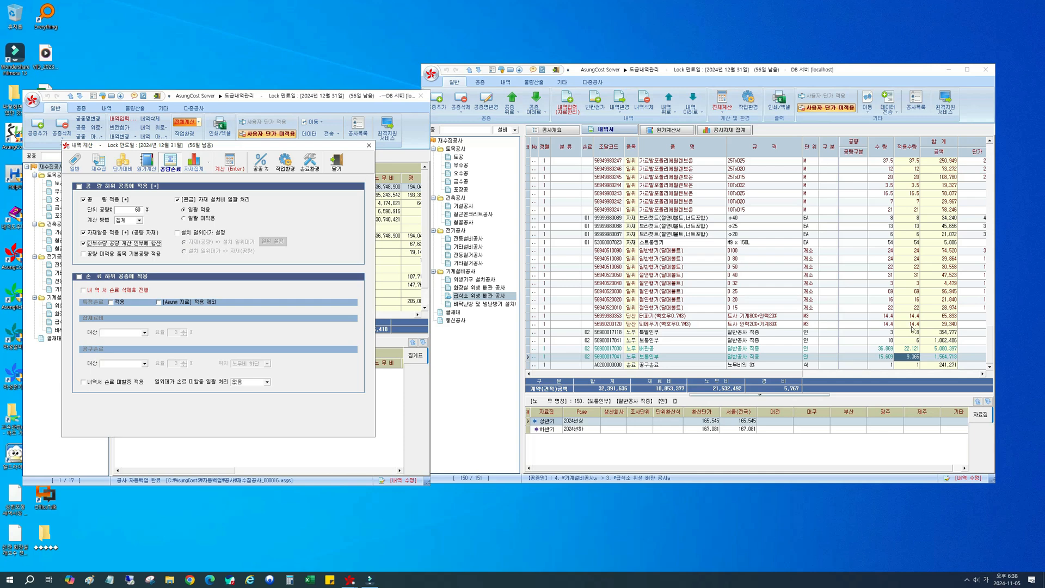
left_click(885, 340)
left_click(885, 340)
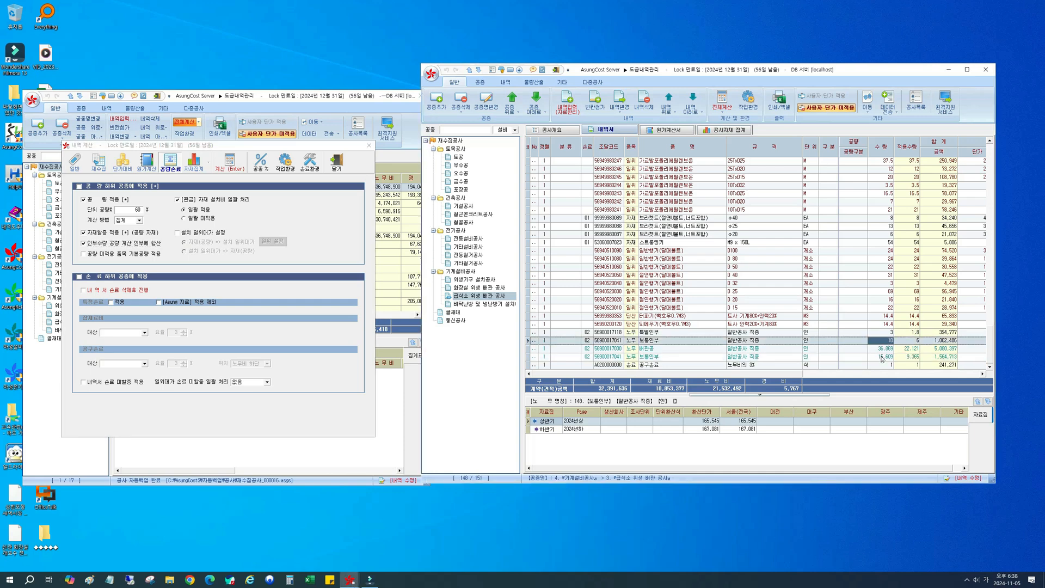
left_click(882, 357)
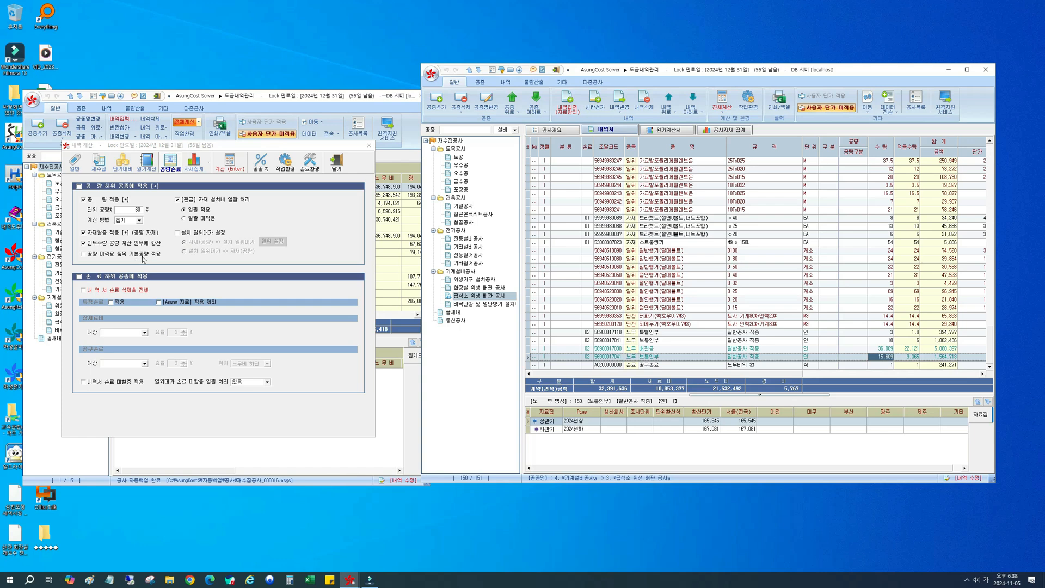
Step: Locate the 스텐관(2.5T) D80 row in the 급식소 위생 배관 공사 list
left_click(744, 267)
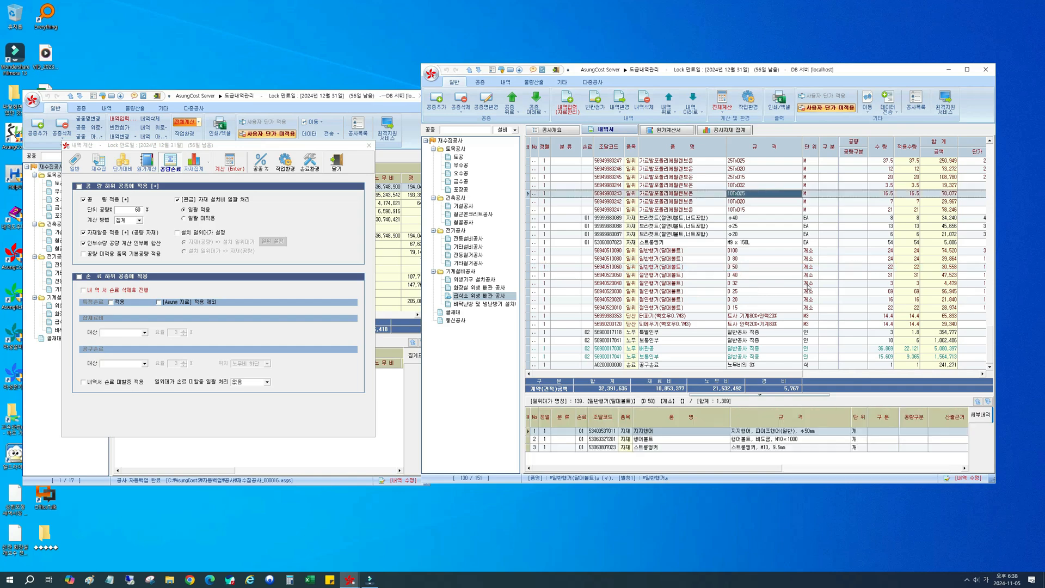
scroll(807, 287, "up", 6)
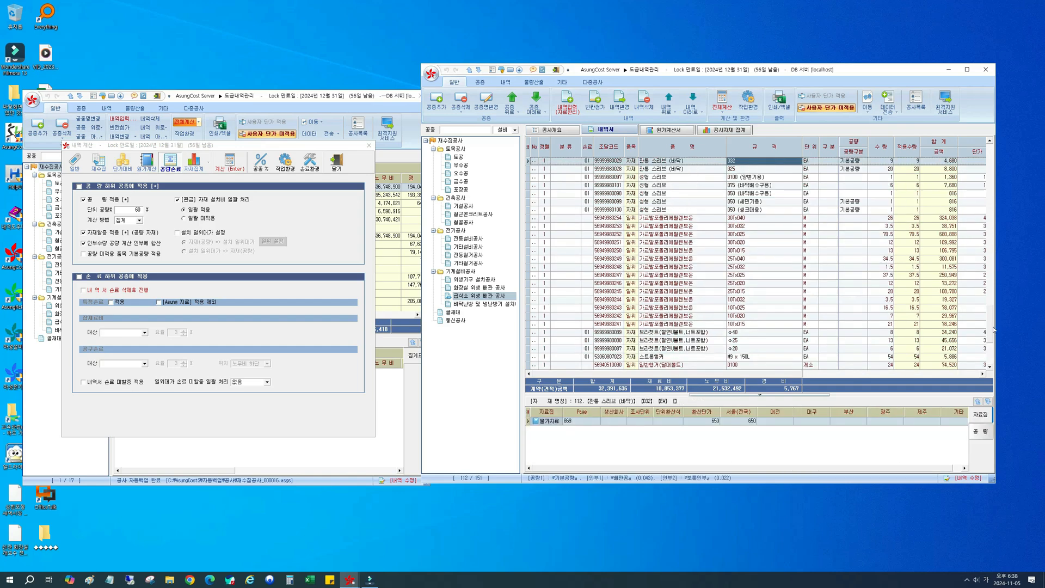
scroll(696, 287, "up", 20)
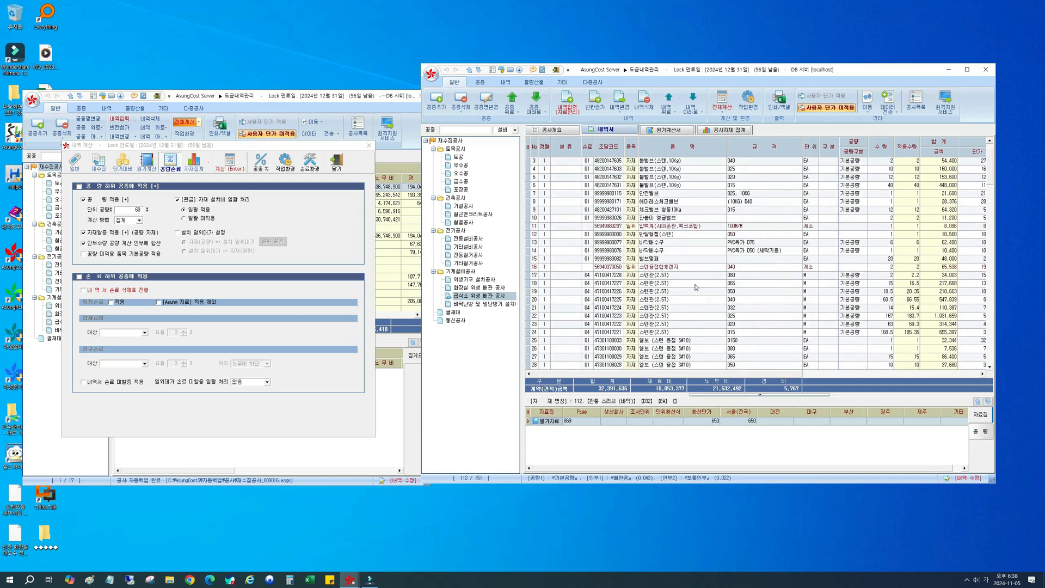
left_click(680, 276)
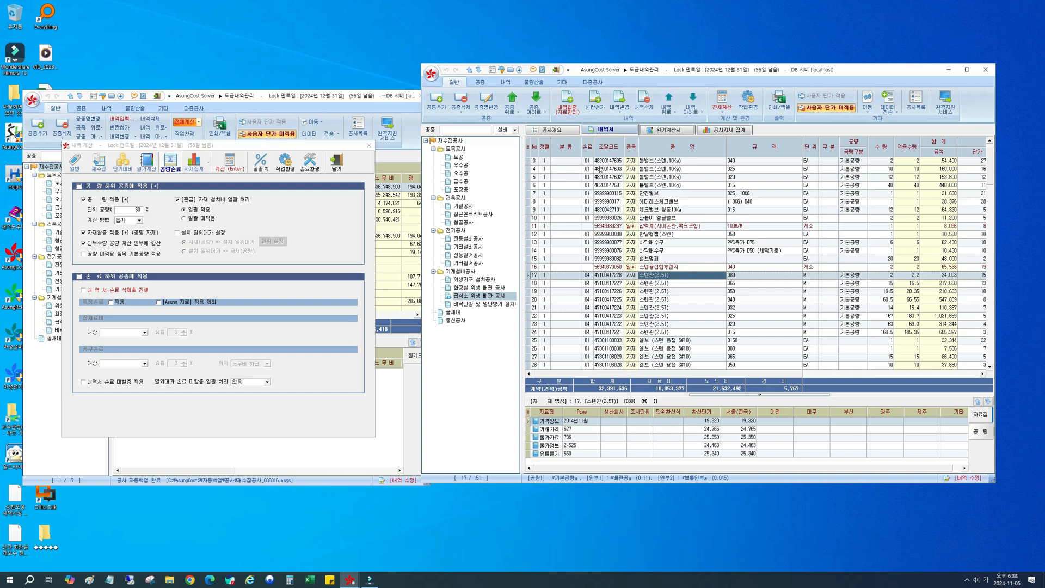
Step: Search the item library for 배관용 and examine the 공량구분 entries of 배관용스테인리스강관
left_click(570, 101)
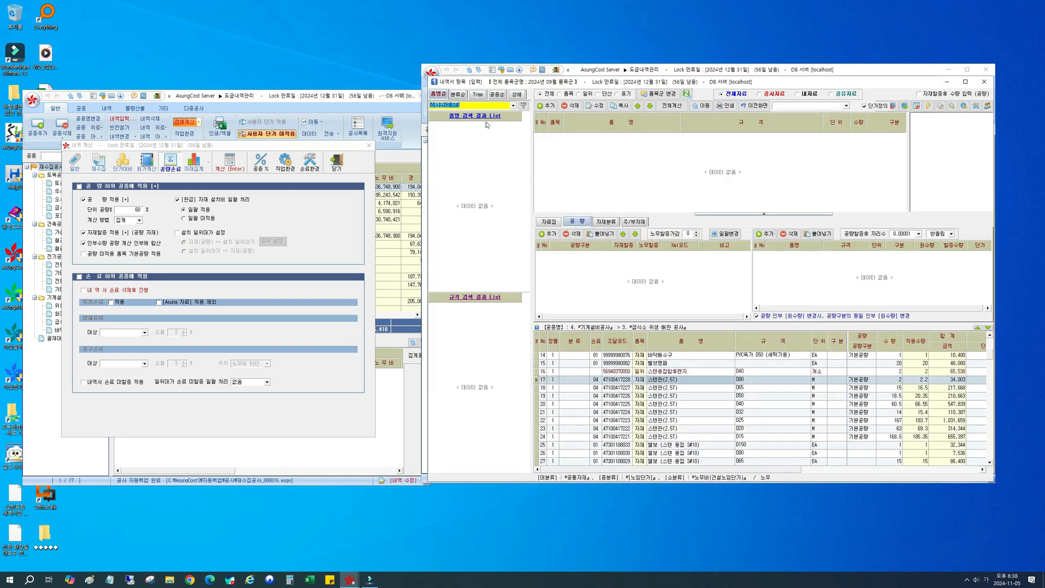
key("BackSpace")
type("배관용")
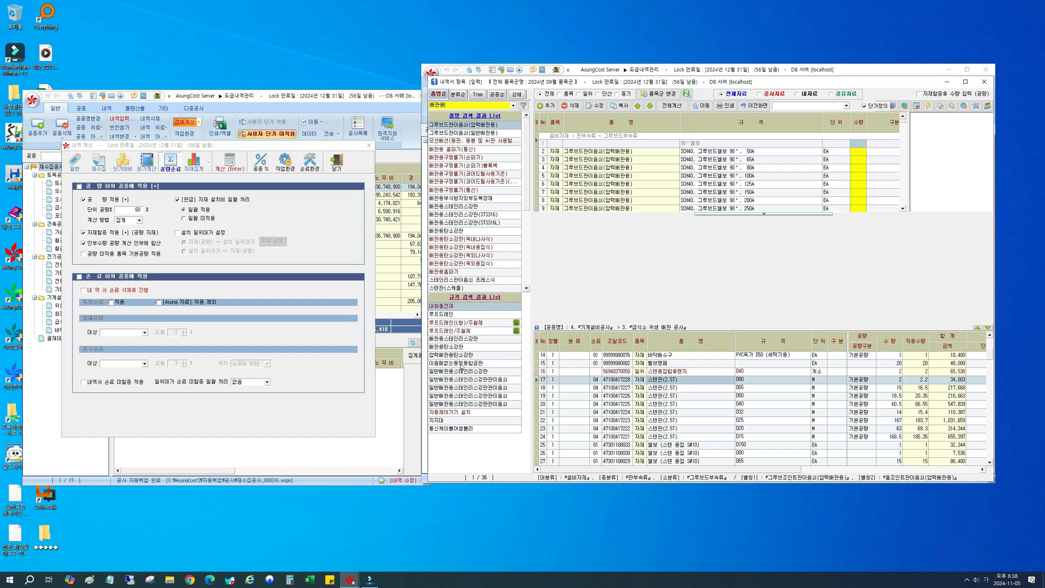
left_click(492, 343)
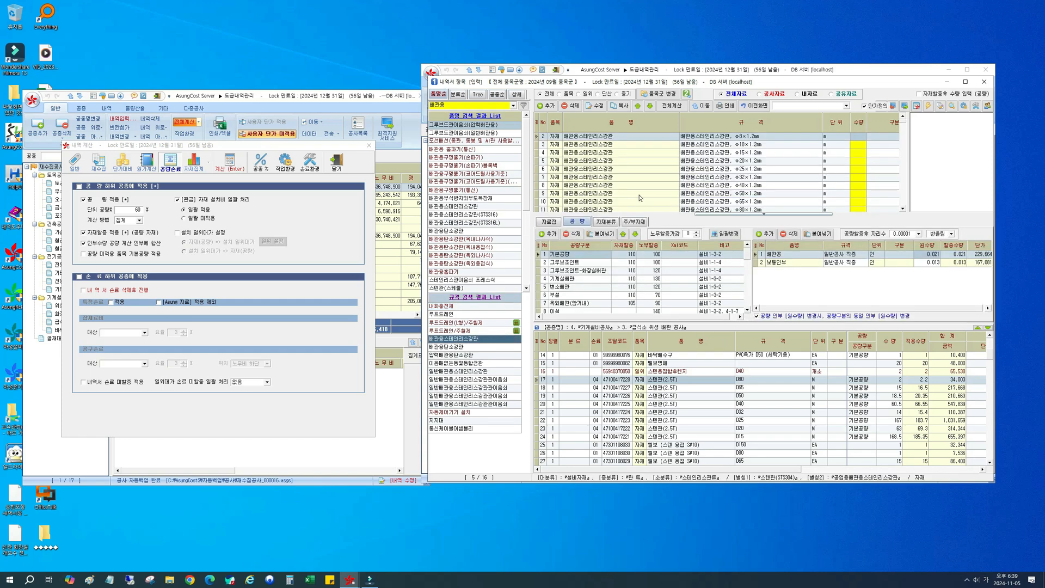
left_click(643, 170)
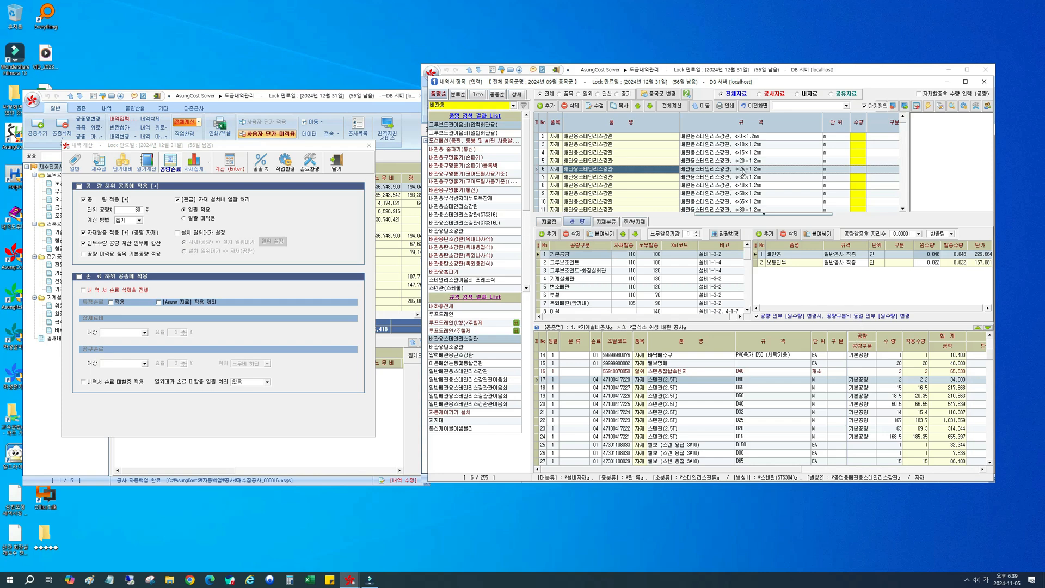
left_click(755, 106)
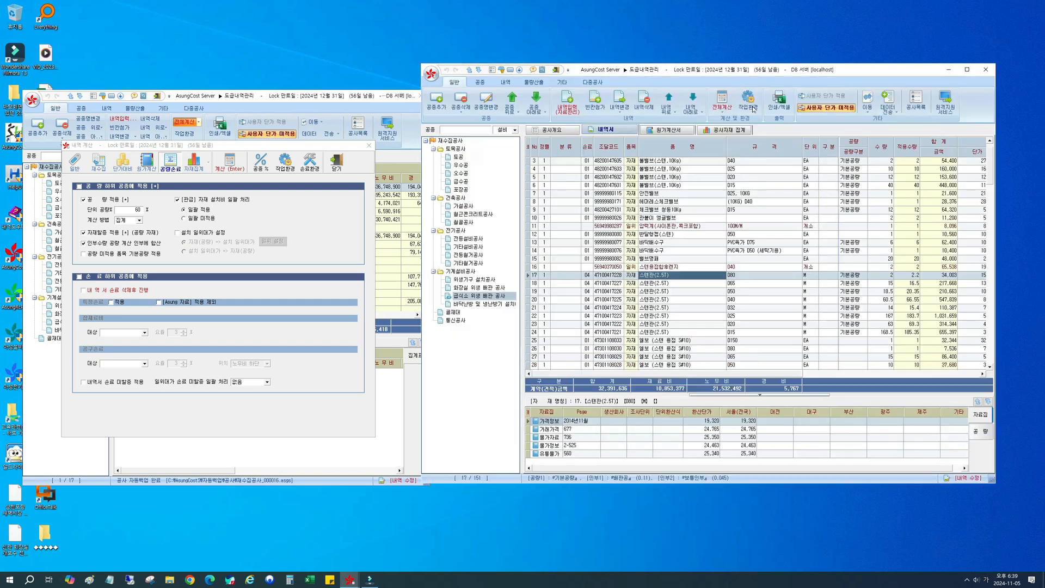
Step: Clear the 공량구분 of the 스텐관(2.5T) D80 row
left_click(851, 277)
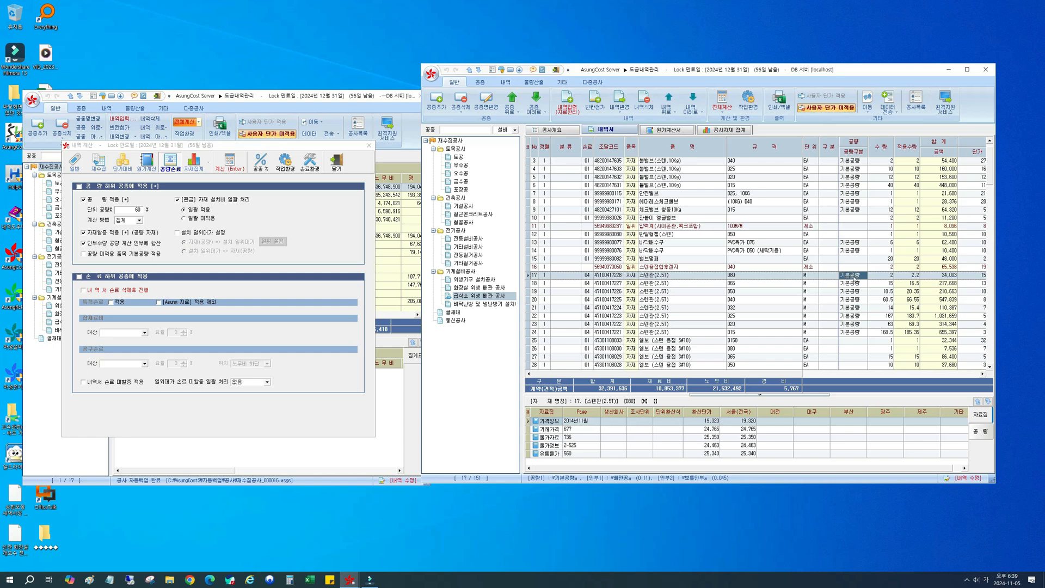
left_click(862, 277)
left_click(864, 277)
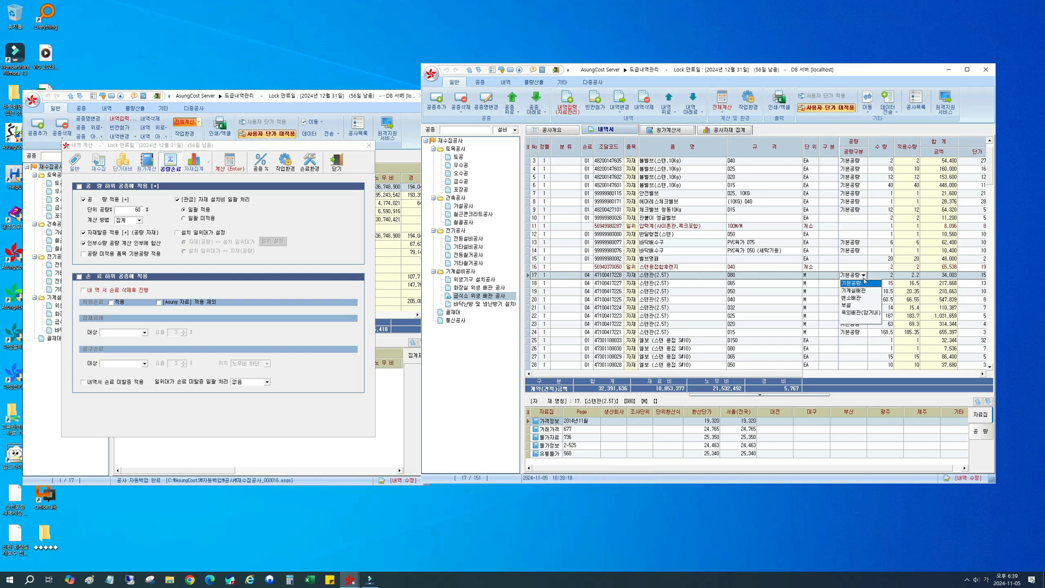
left_click(857, 318)
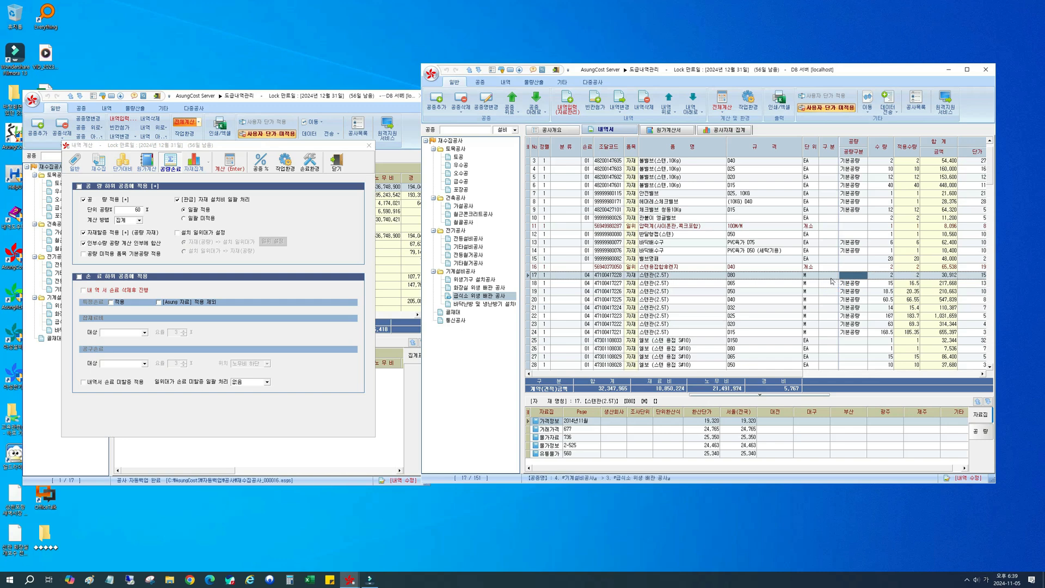
Step: Set the 공량구분 of the 스텐관(2.5T) D80 row back to 기본공량
left_click(830, 278)
left_click(848, 275)
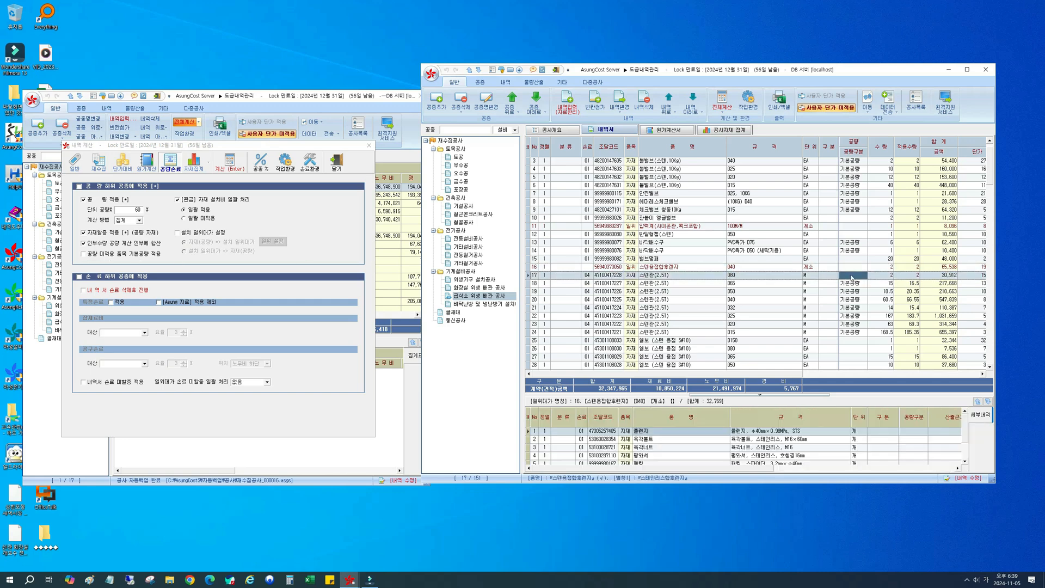
left_click(863, 276)
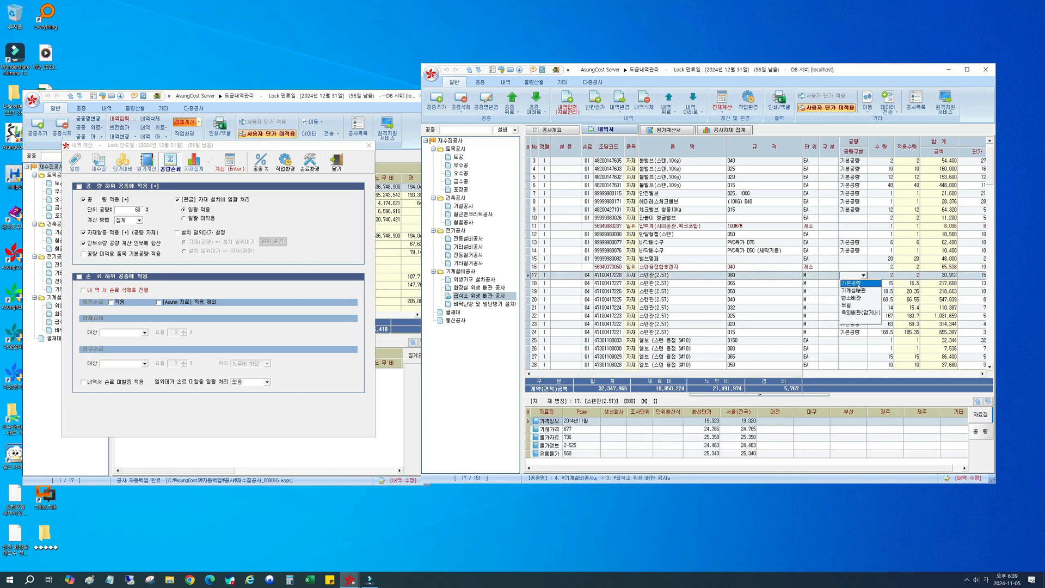
left_click(861, 283)
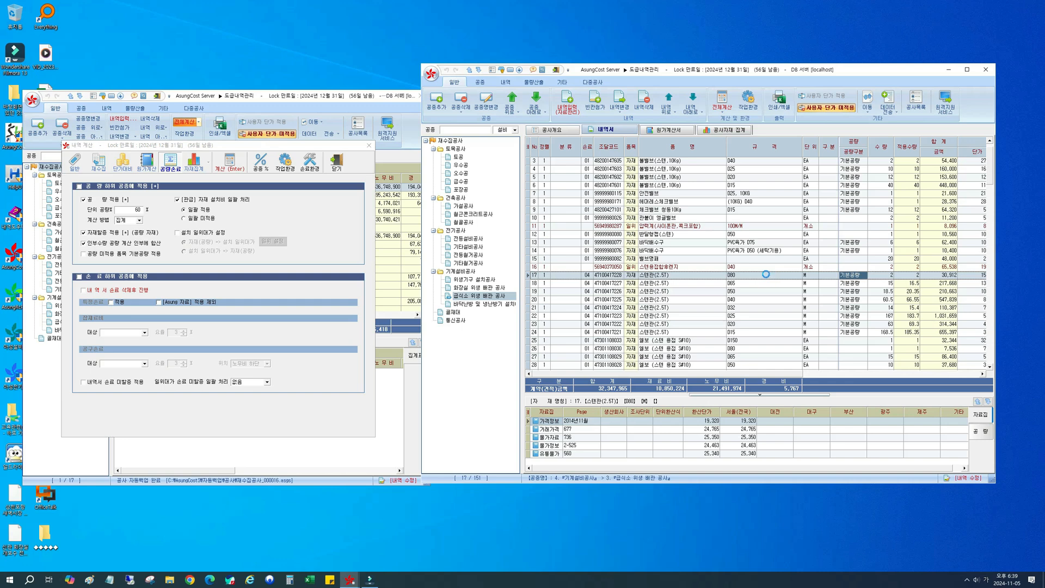
Step: Change the 공량구분 of the 스텐관(2.5T) D80 row to 기계실배관
left_click(863, 277)
left_click(863, 277)
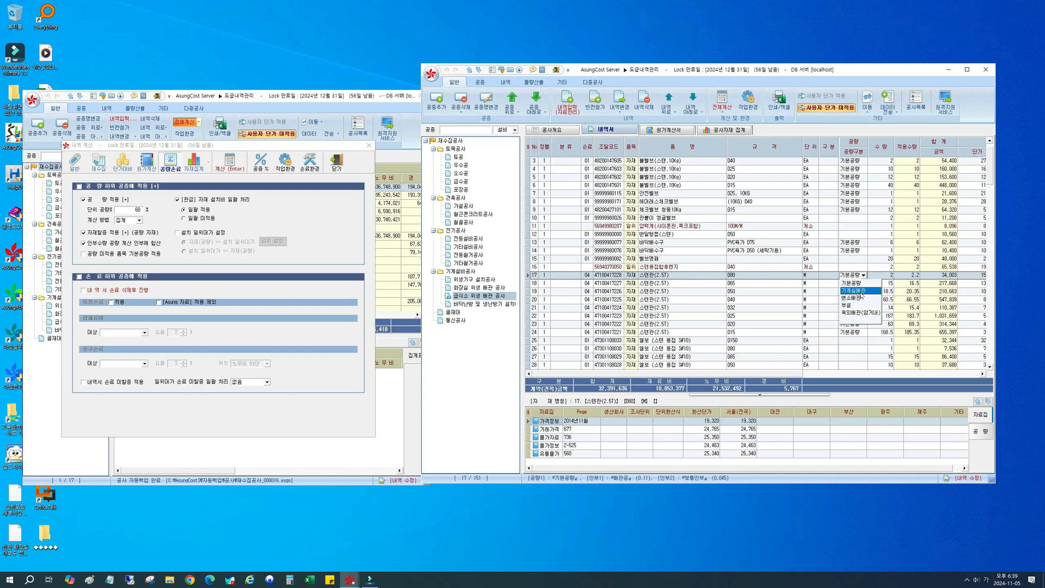
left_click(861, 292)
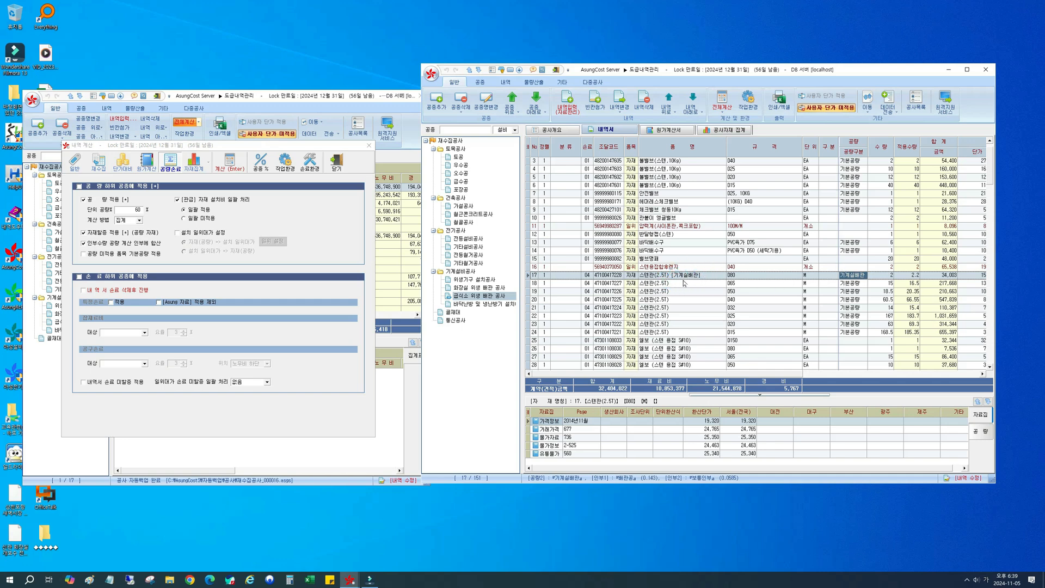
Step: Return the 공량구분 of the 스텐관(2.5T) D80 row to 기본공량
left_click(861, 277)
left_click(863, 279)
left_click(862, 286)
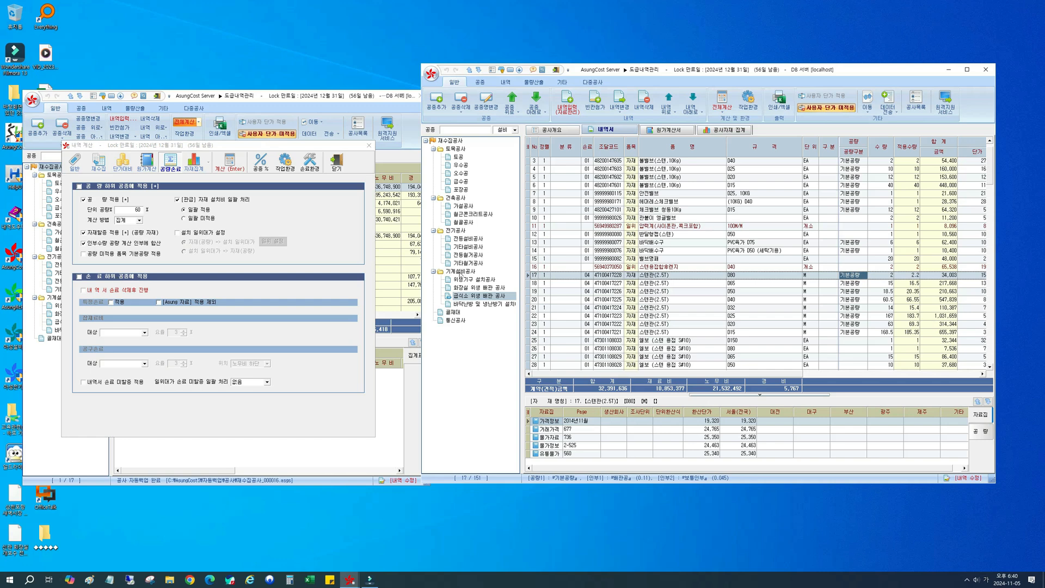
Step: Compare the 공량 환경 settings across the 기계설비공사, 전기공사, 건축공사 and 토목공사 summaries, including the 전등설비공사 item list
left_click(460, 272)
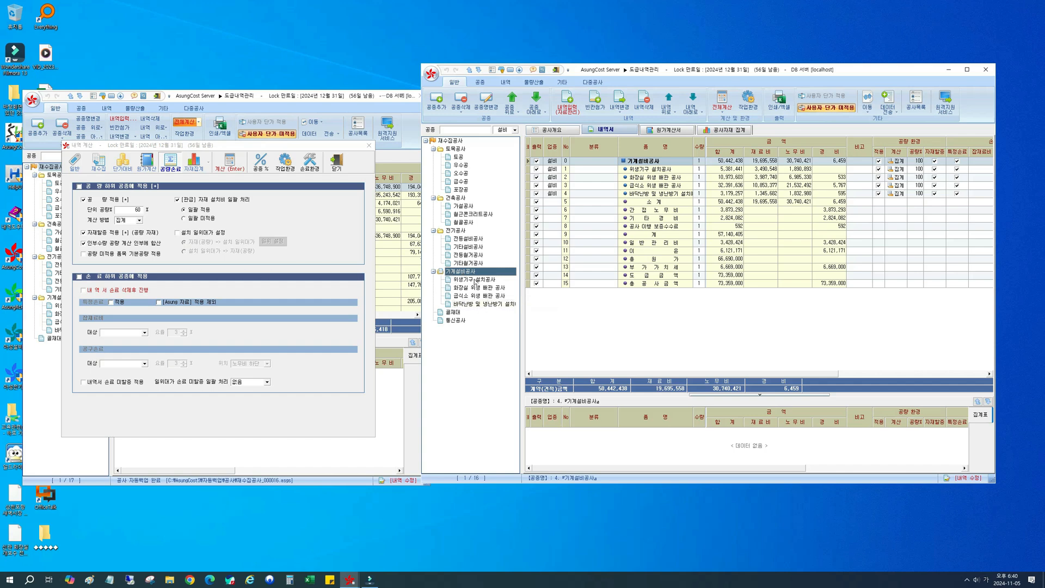
left_click(456, 233)
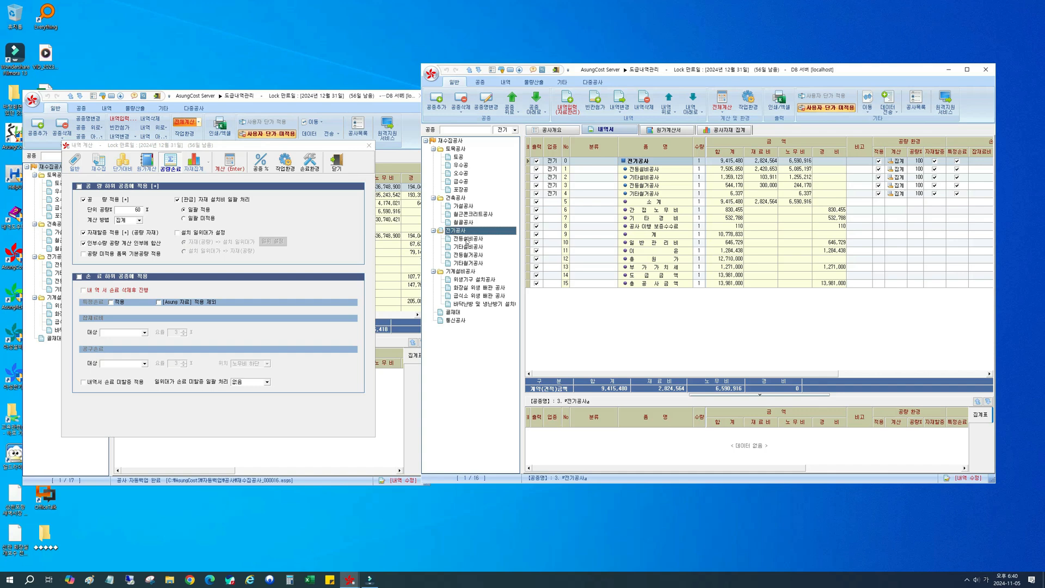
left_click(467, 240)
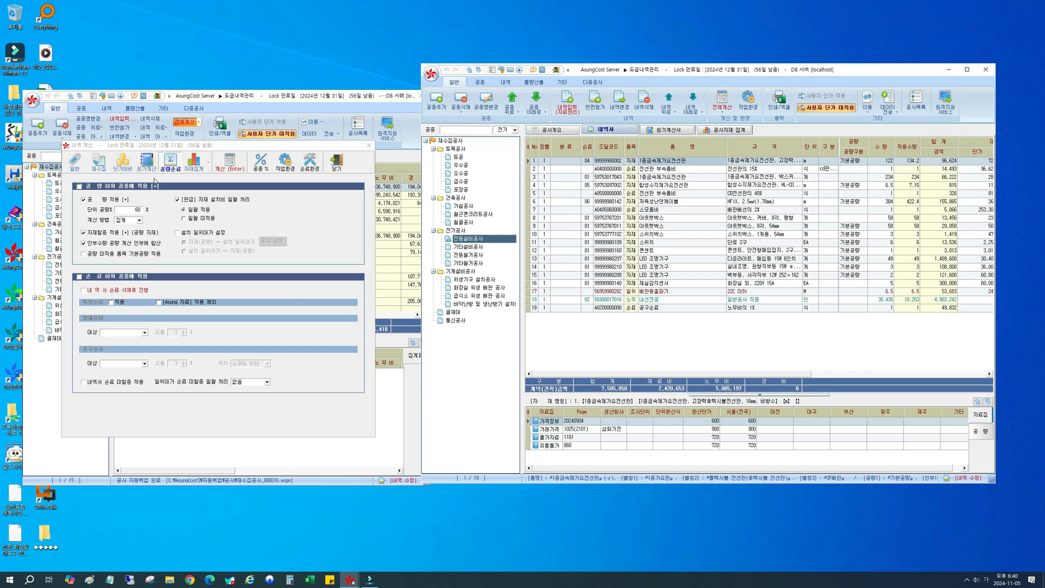
left_click(456, 199)
left_click(457, 150)
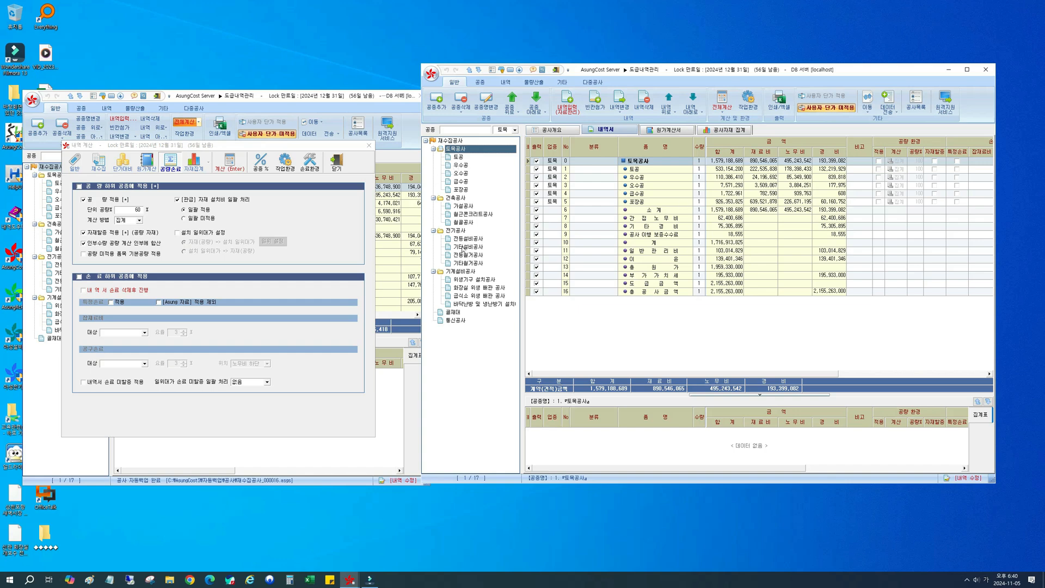
left_click(456, 232)
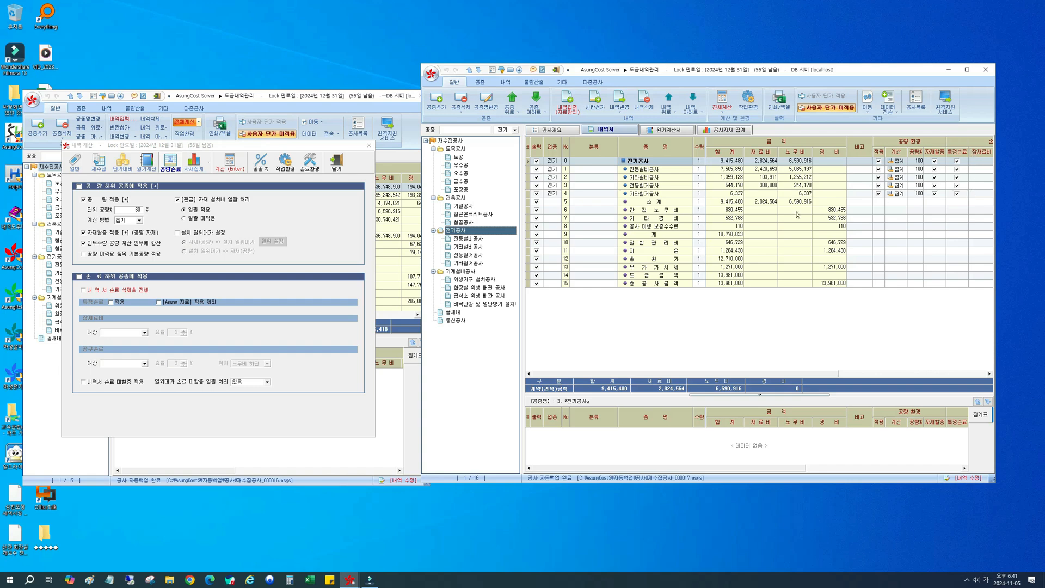
Step: Enable applying 공량 to the sub-work types, set 단위 공량 to 100%, and turn off 인부수량 공량 계산 인부에 합산
left_click(76, 188)
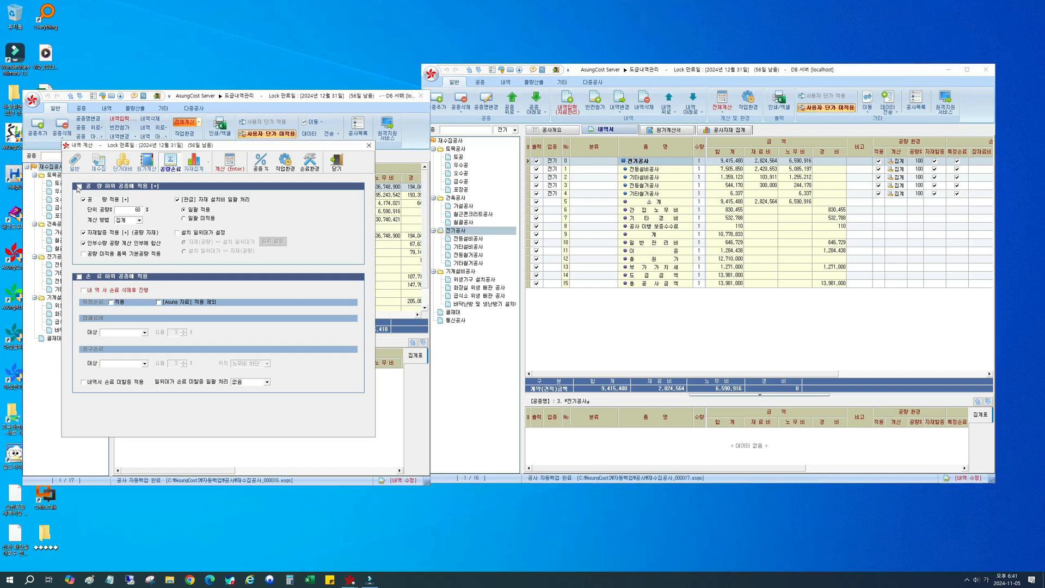
left_click(79, 187)
double_click(139, 209)
key("BackSpace")
type("100")
left_click(114, 243)
left_click(115, 334)
left_click(117, 347)
left_click(122, 335)
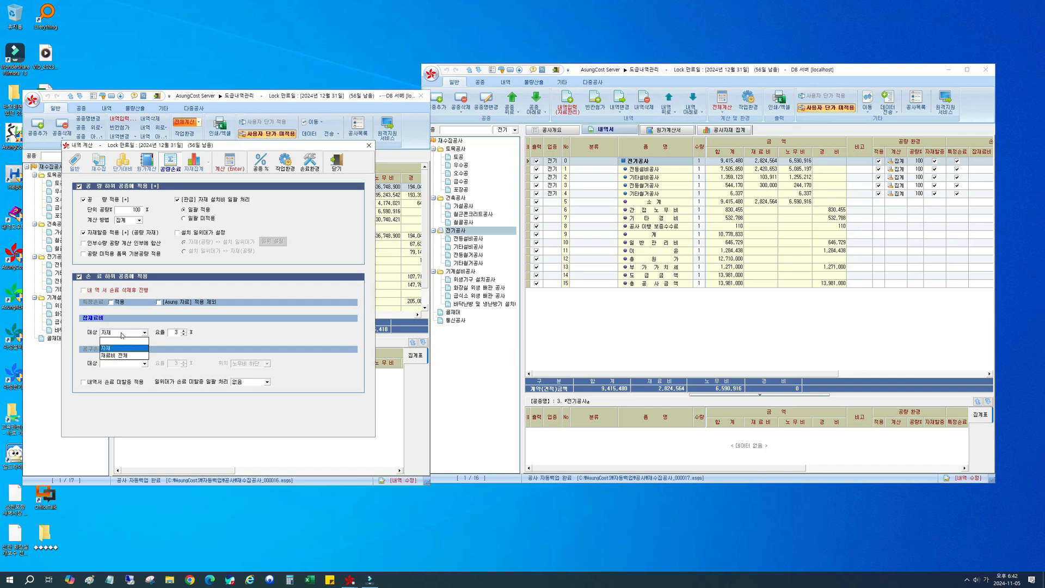
left_click(117, 343)
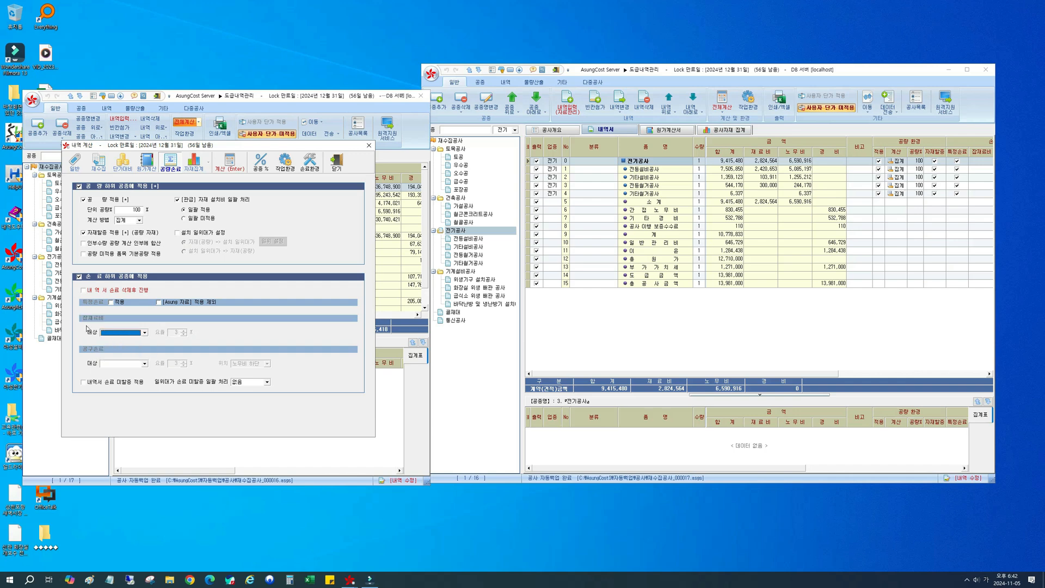
Step: Apply 특정손료, set the 공구손료 대상 to 노무, and turn on 내역서 손료 삭제후 진행
left_click(111, 302)
left_click(125, 363)
left_click(124, 381)
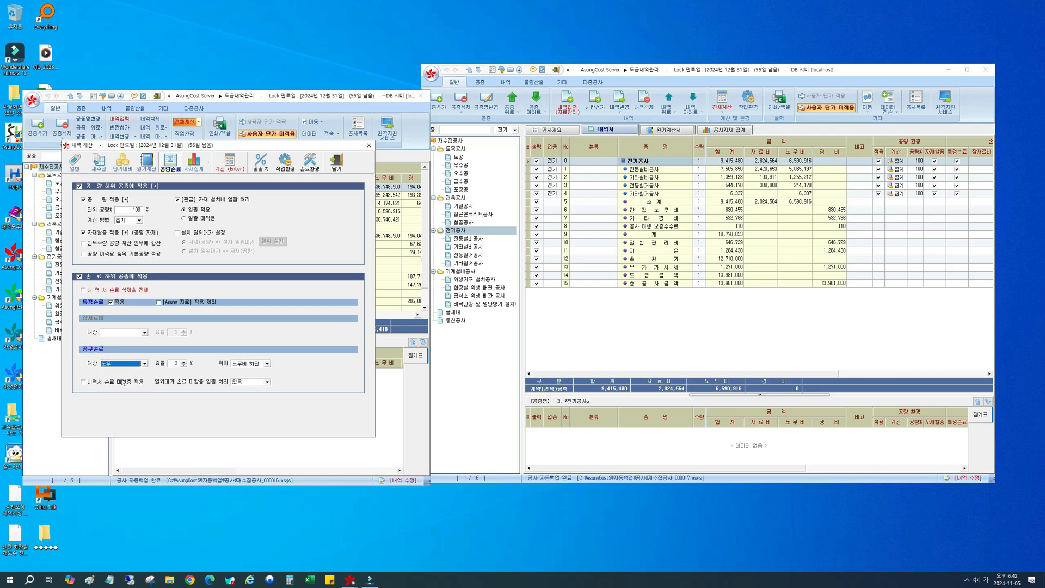
left_click(92, 359)
left_click(85, 291)
Step: Open the 전등설비공사 item list and examine its 손료 rows for 전선관 부속품비, 공구손료 and 소모품비
double_click(644, 170)
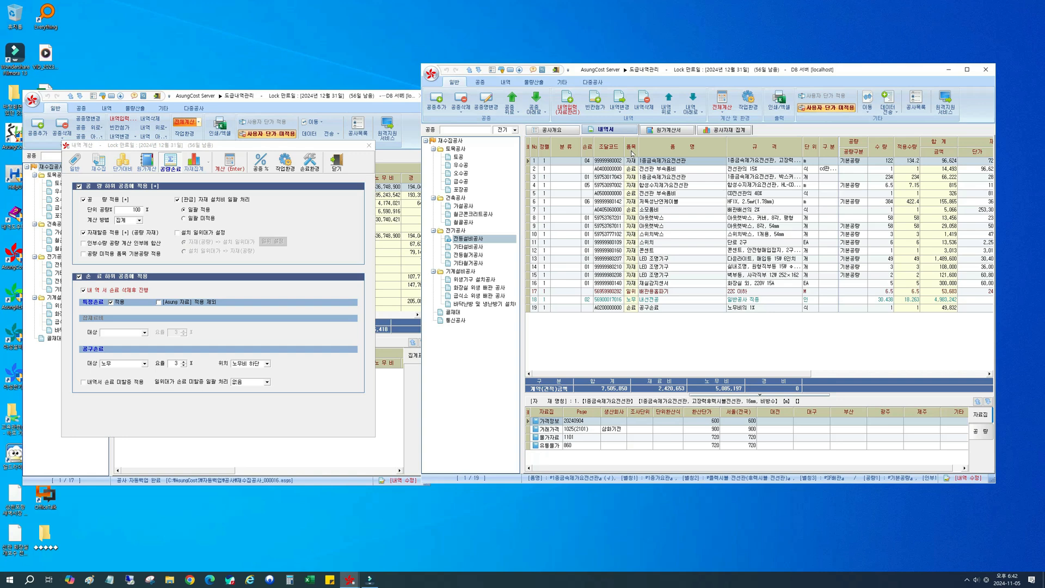
left_click(632, 169)
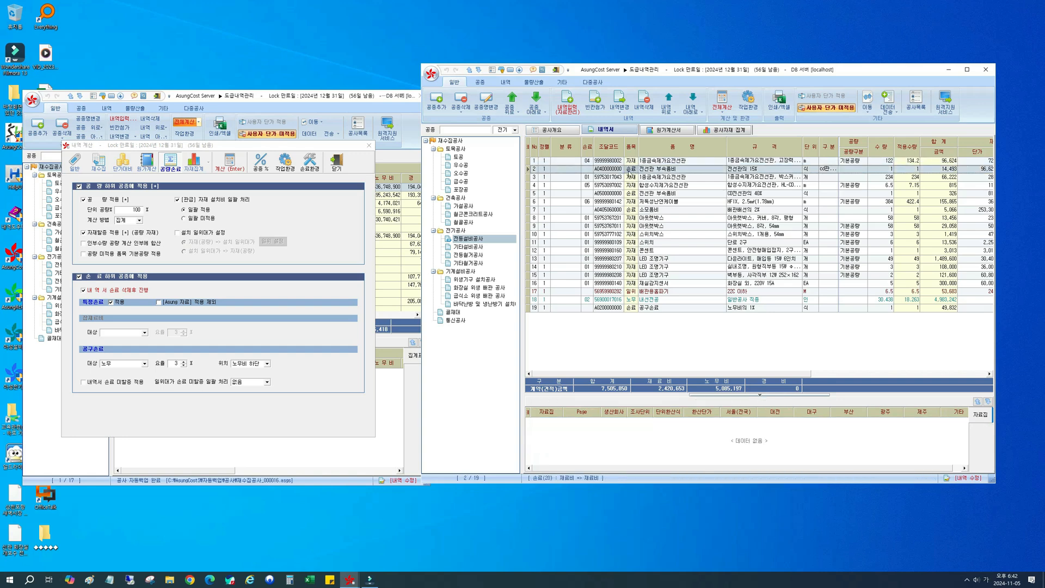
left_click(633, 193)
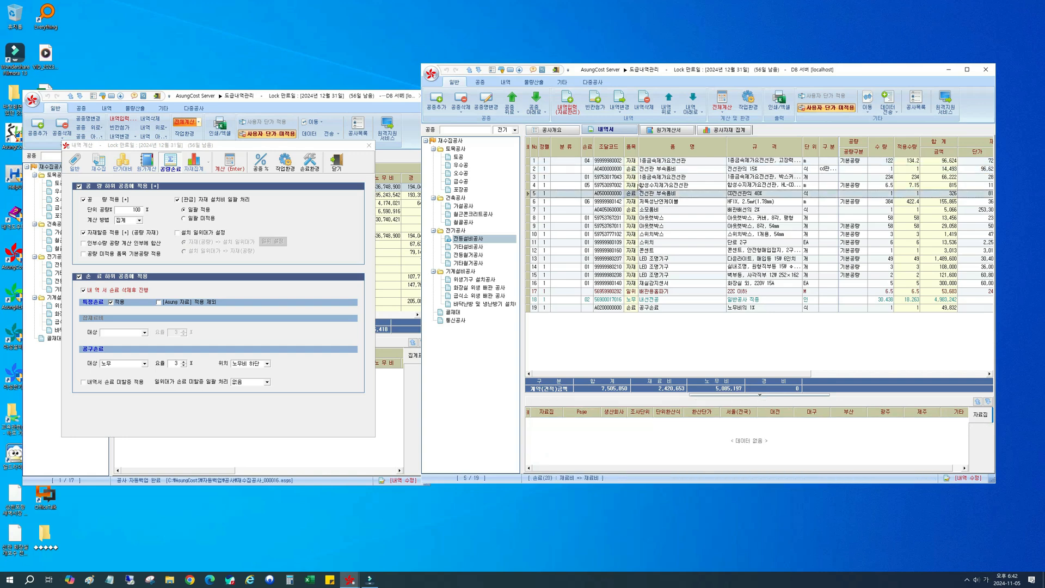
left_click(632, 308)
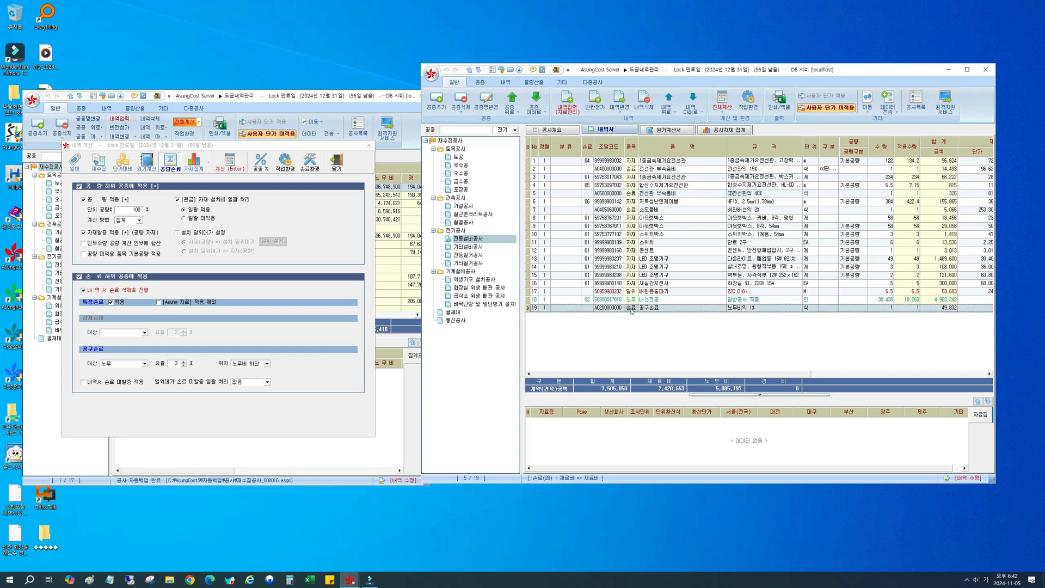
left_click(634, 211)
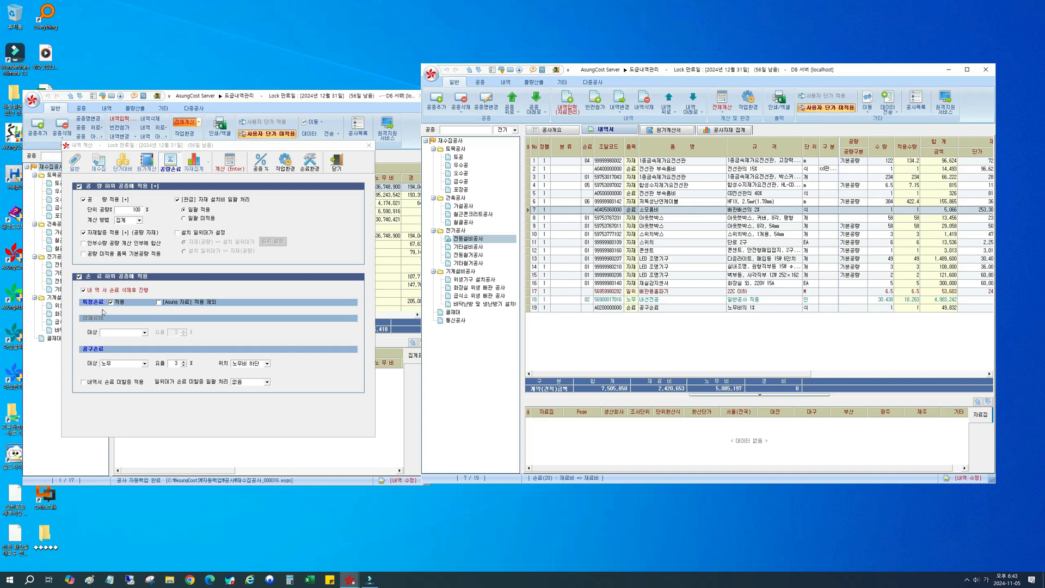
Step: Turn off 내역서 손료 삭제후 진행 and open the 특정손료 list of the 손료 환경설정
left_click(101, 291)
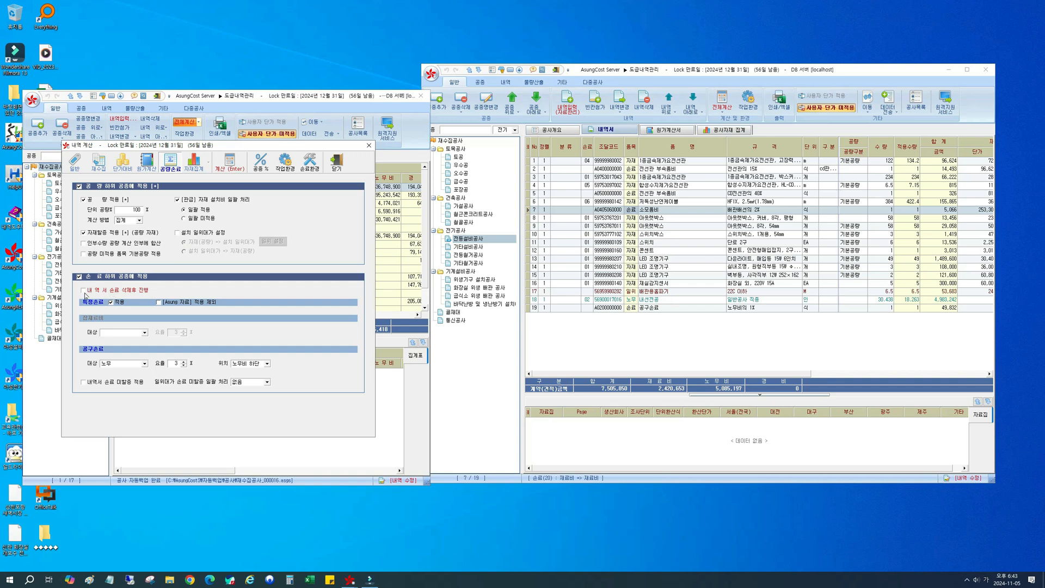
left_click(111, 301)
left_click(307, 167)
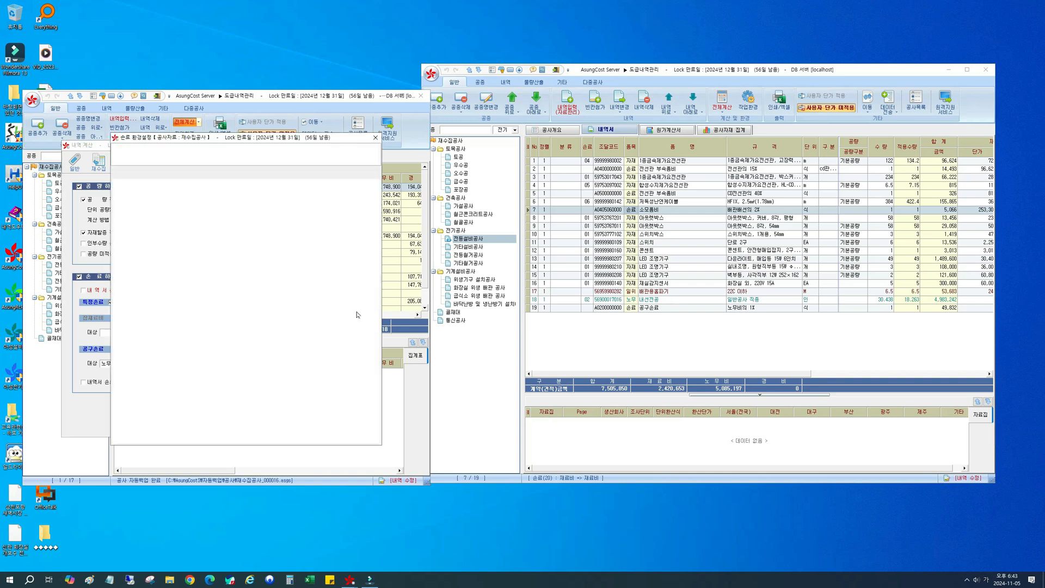
left_click_drag(238, 137, 405, 164)
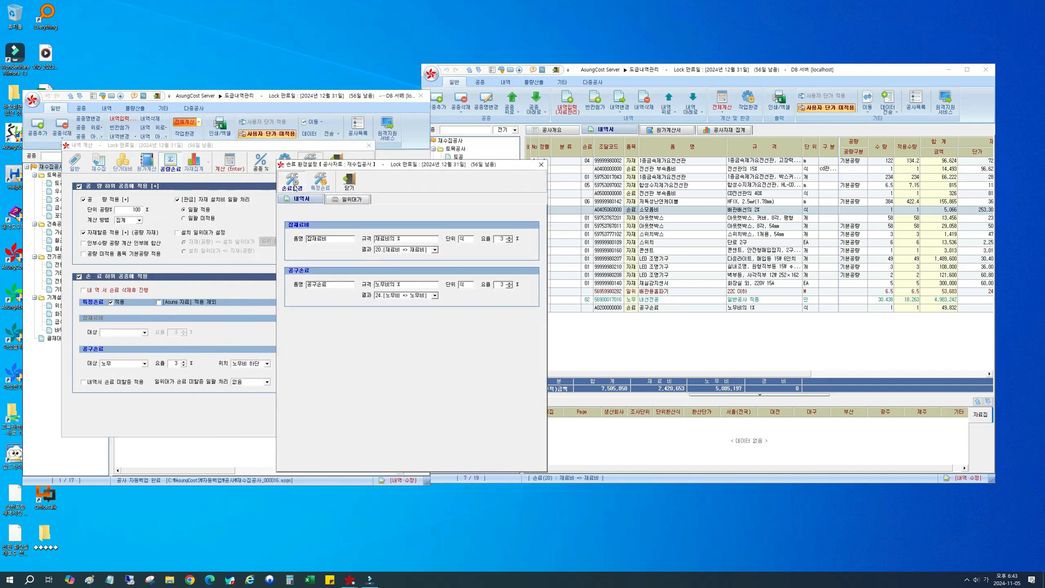
left_click(322, 181)
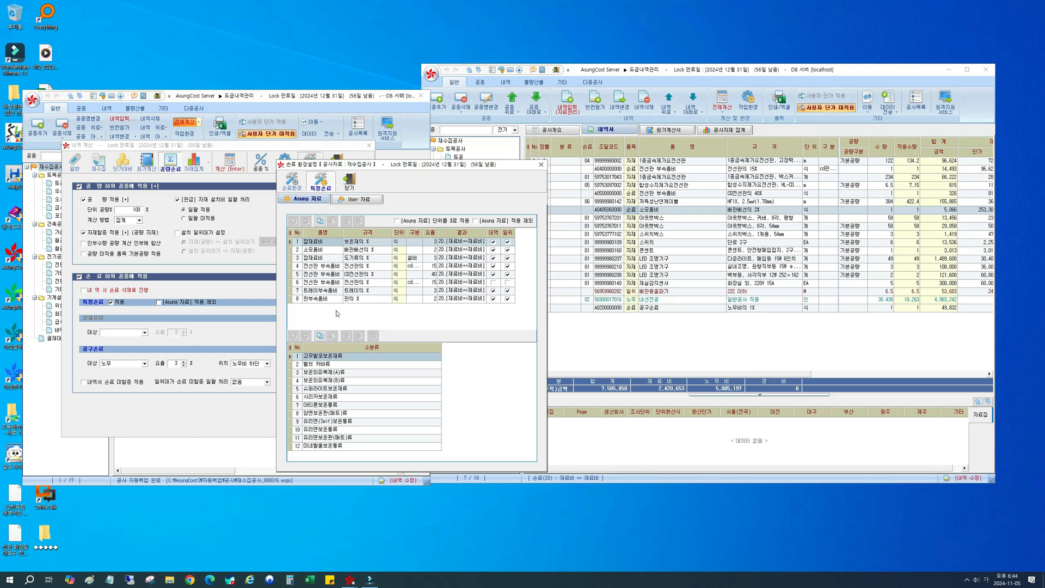
Step: Examine which 소분류 belong to the 특정손료 entries for 잡재료비, 소모품비 and 전선관 부속품비
left_click(332, 243)
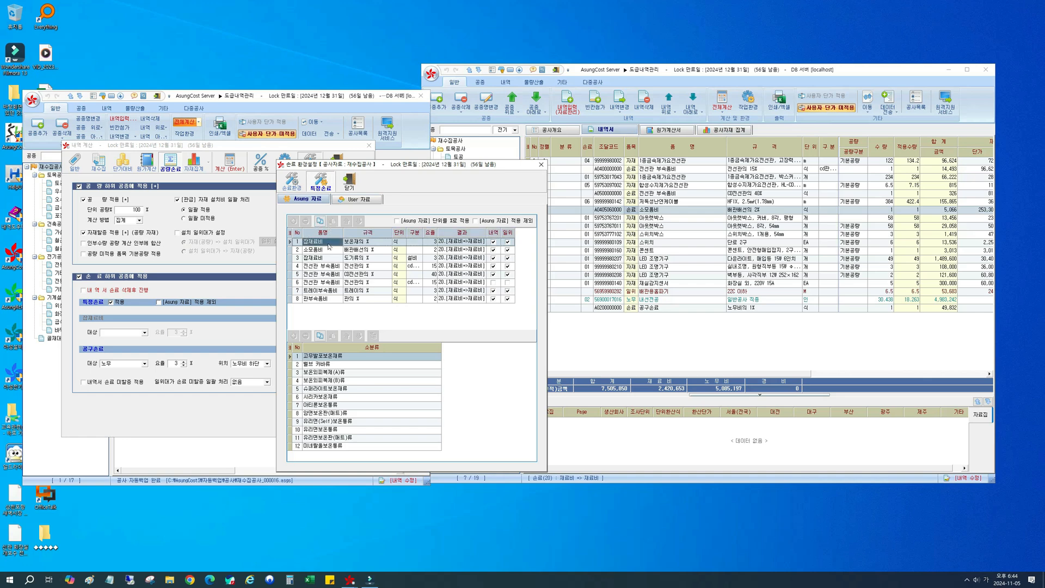
left_click(361, 244)
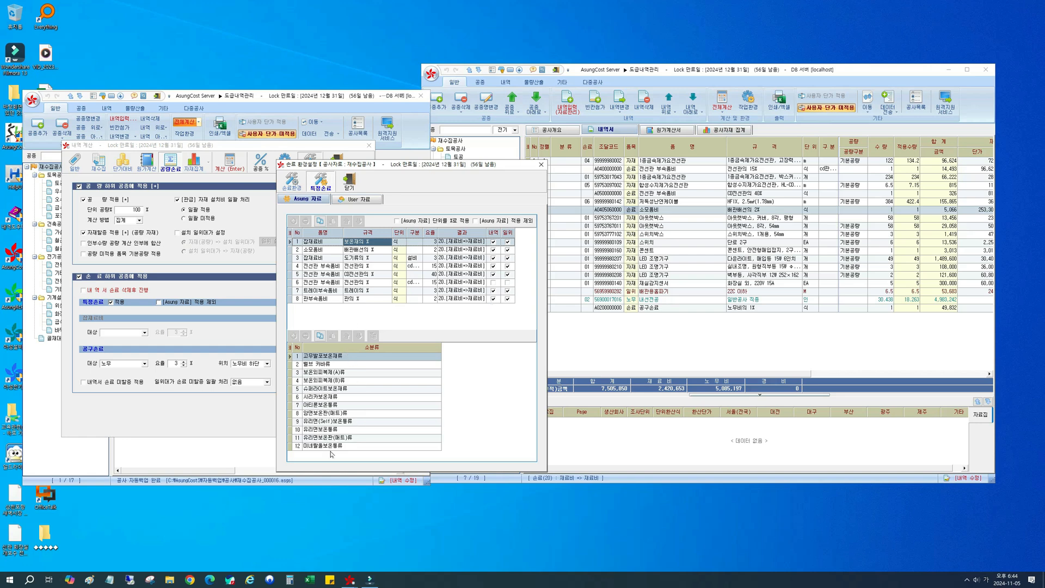
left_click(358, 250)
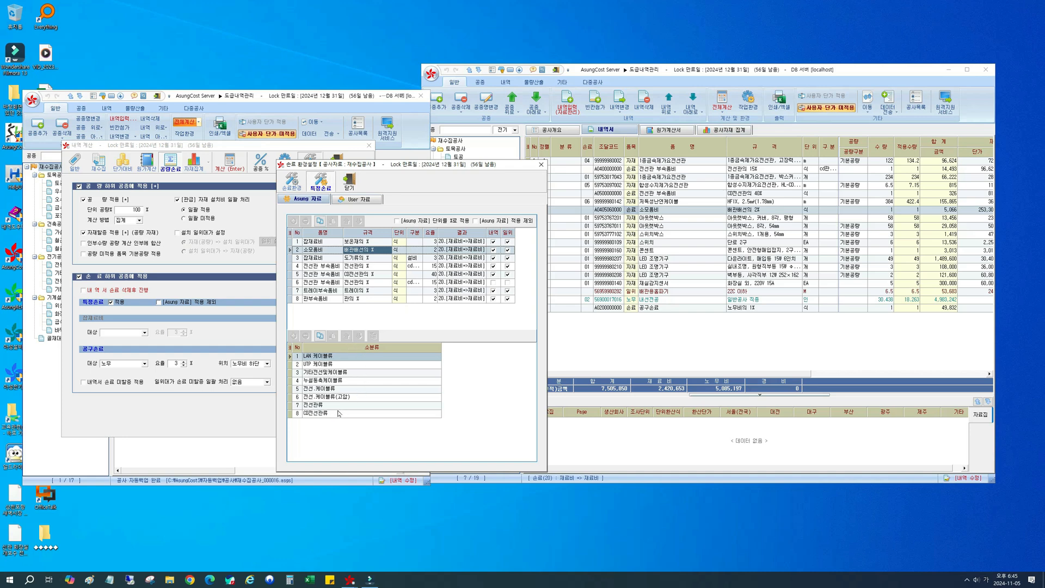
key("Down")
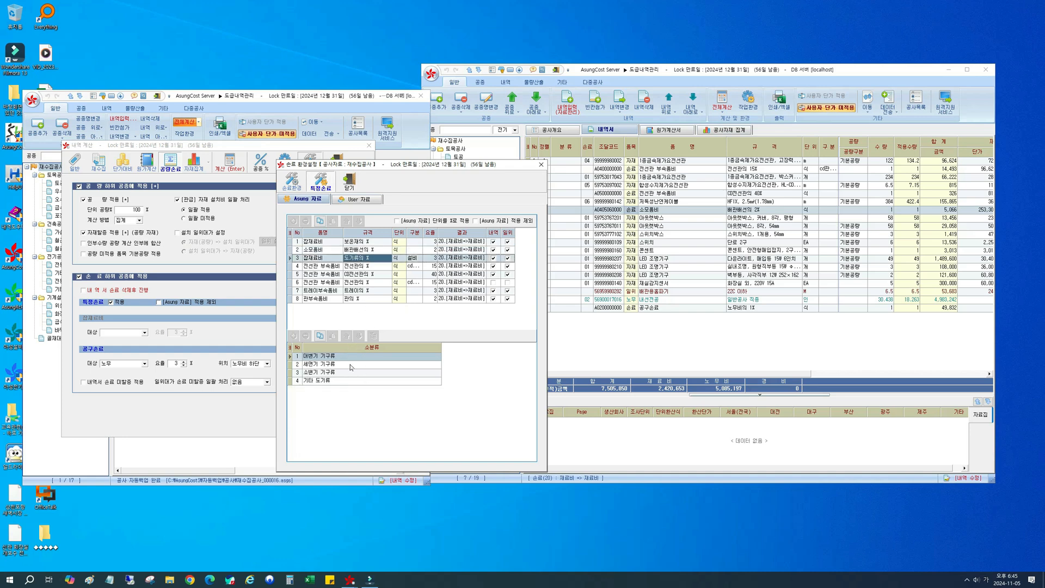
left_click(359, 266)
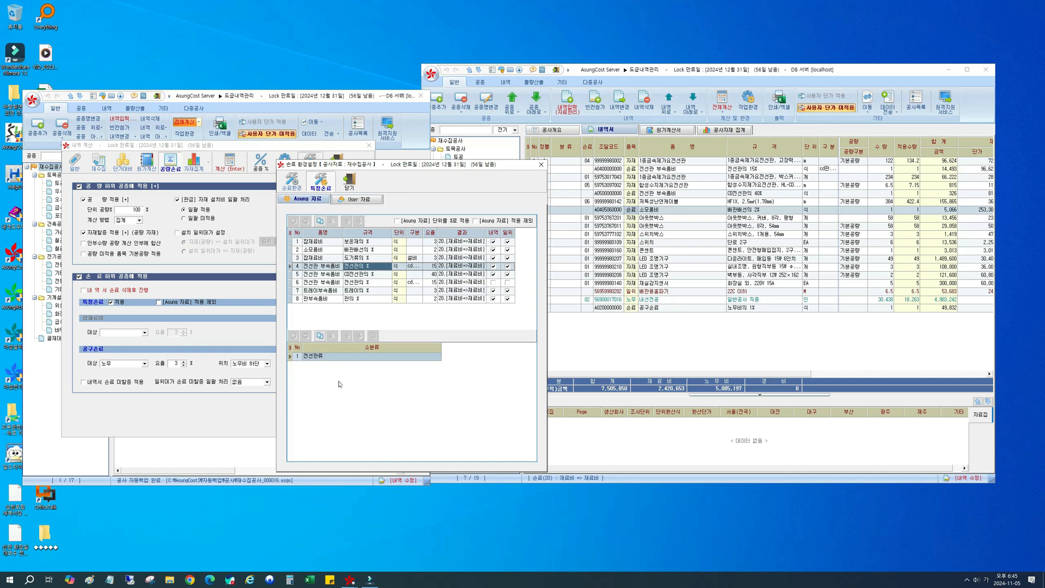
left_click(360, 282)
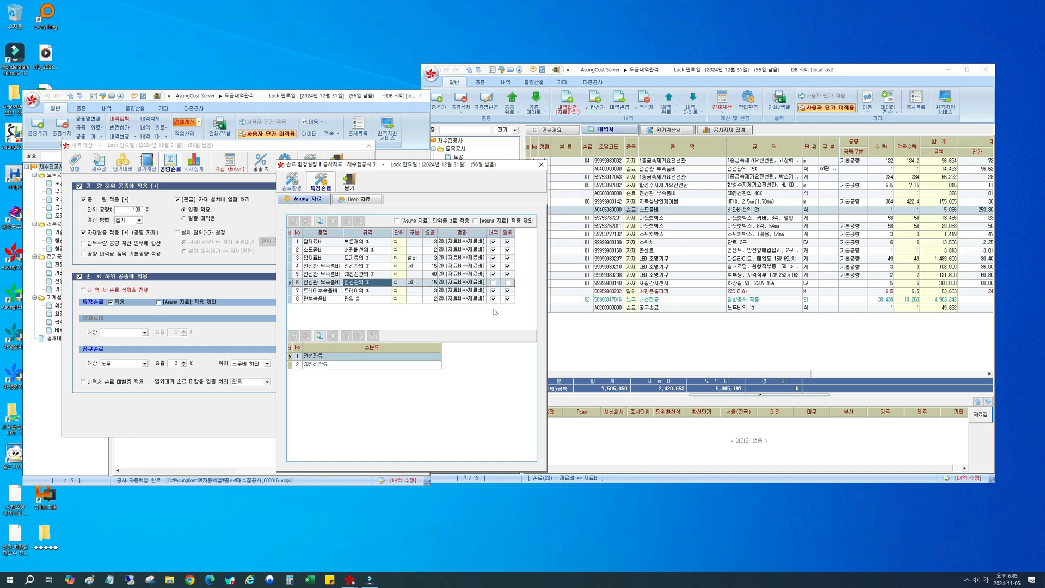
Step: Check the 품명 and 규격 of the 전선관 부속품비, 공구손료 and 소모품비 rows in the 전등설비공사 estimate
left_click(682, 176)
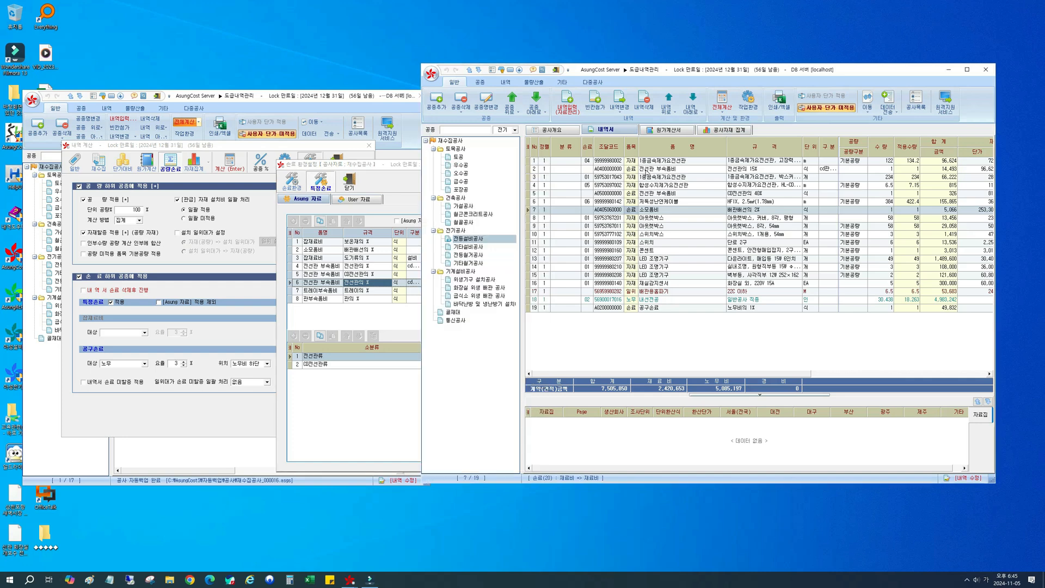
left_click(681, 170)
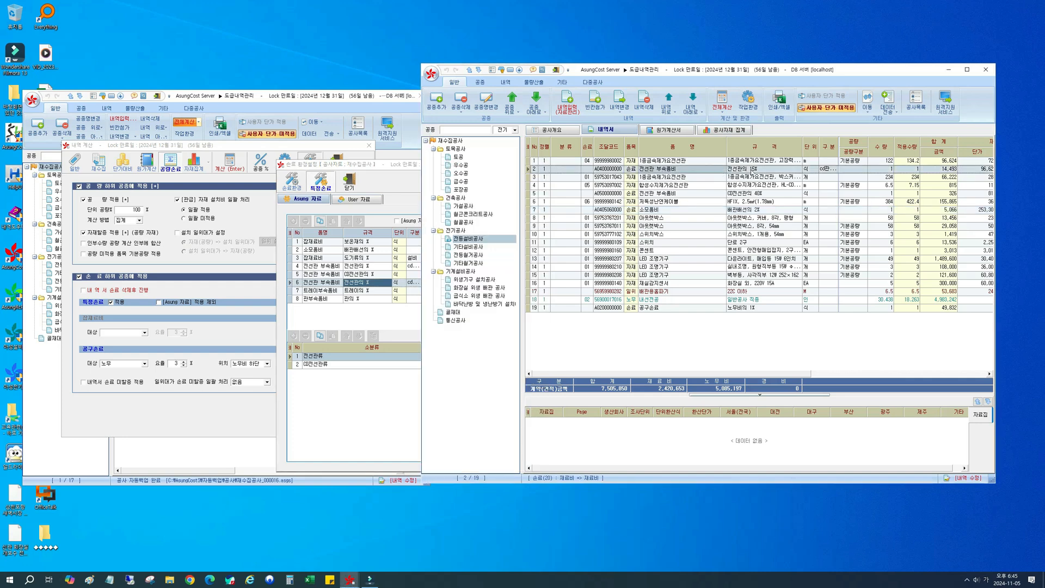
left_click(659, 195)
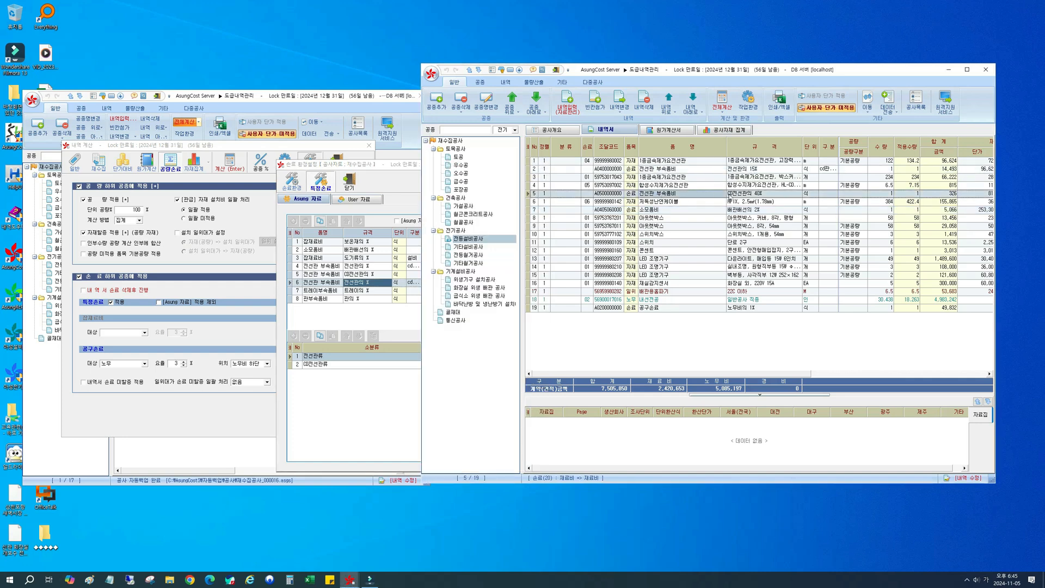
left_click(734, 195)
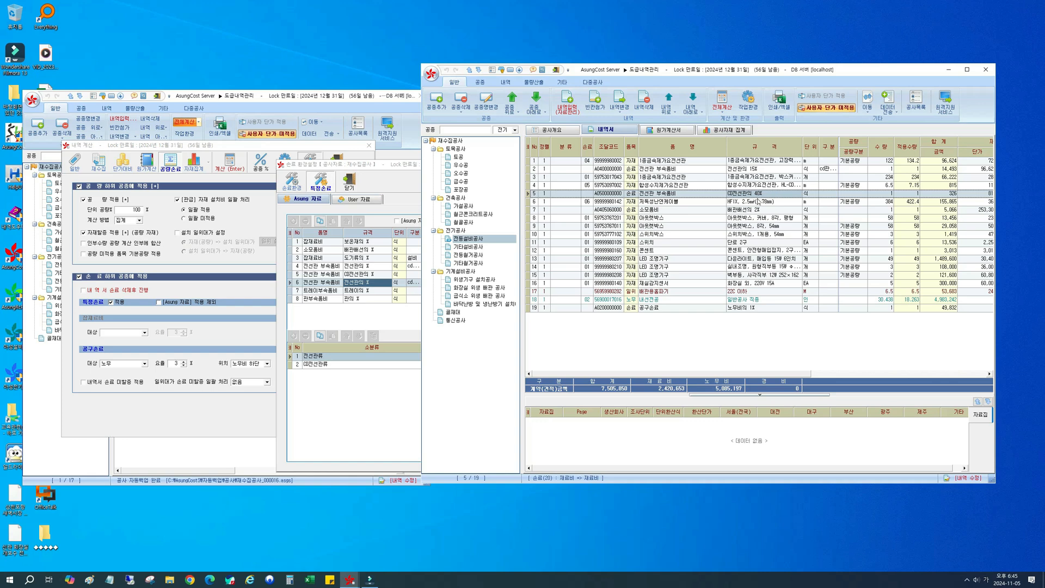
left_click(663, 308)
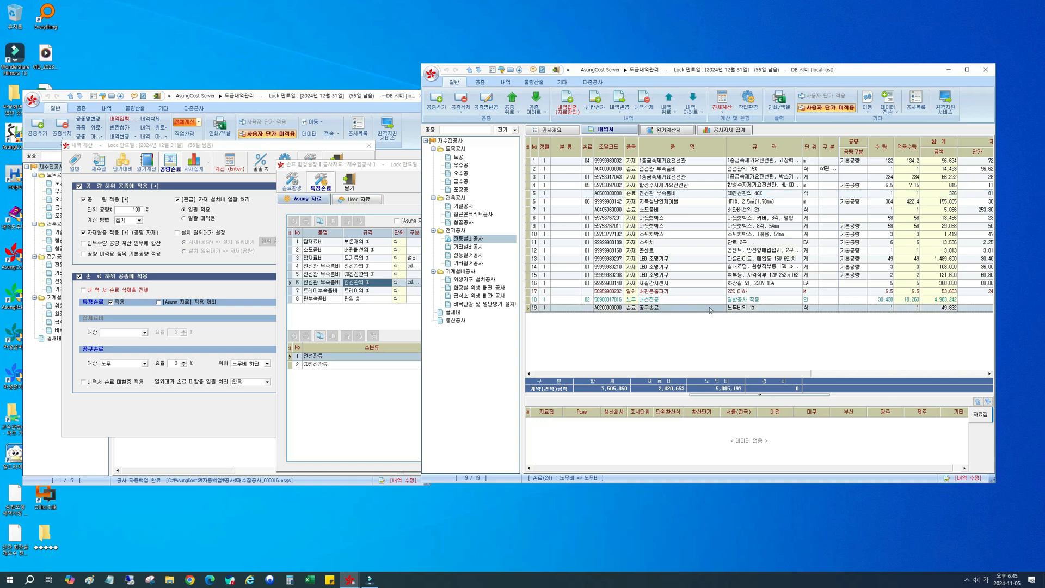
left_click(777, 310)
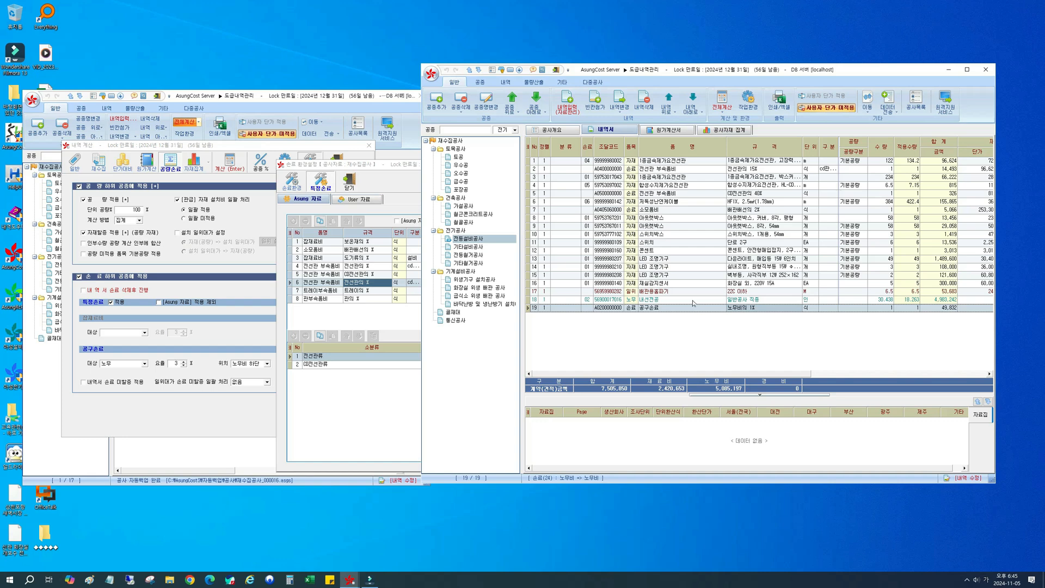
left_click(692, 214)
left_click(762, 214)
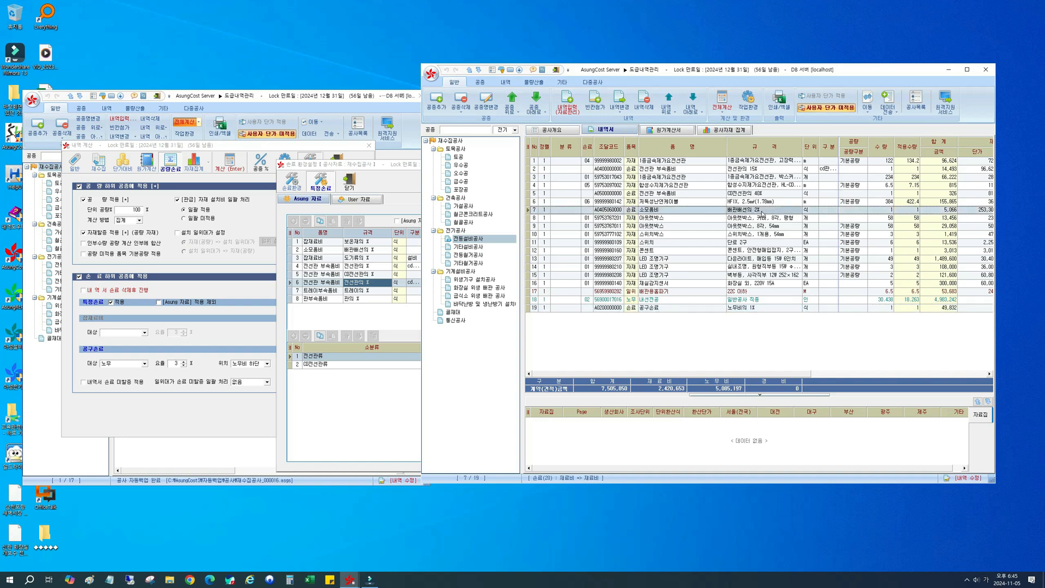
Step: Review the 요율 of the 보온재 잡재료비 entry and the 소분류 of the 도기류 and 전선관 entries in 특정손료
left_click(409, 265)
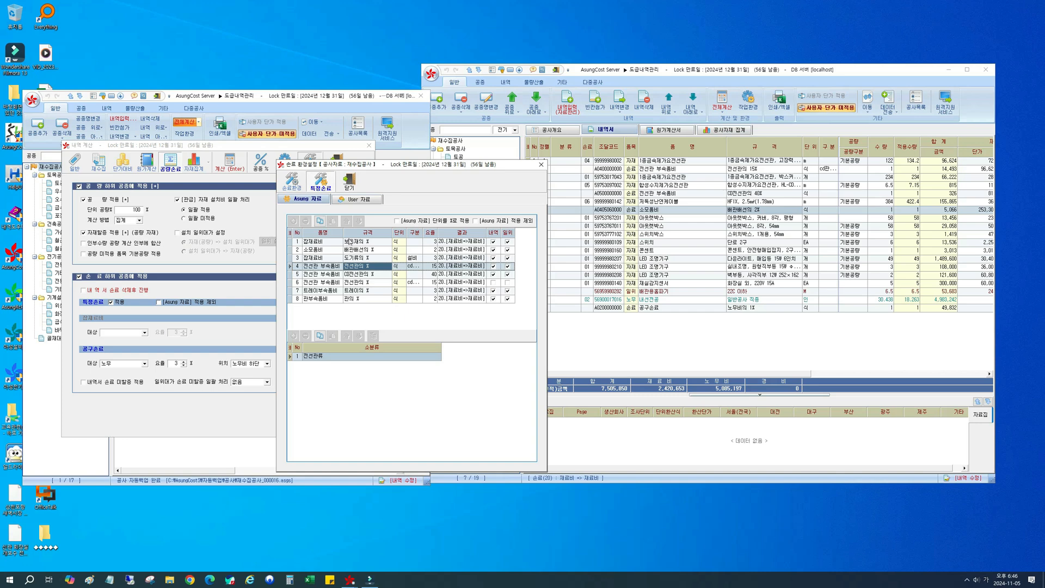
left_click(434, 242)
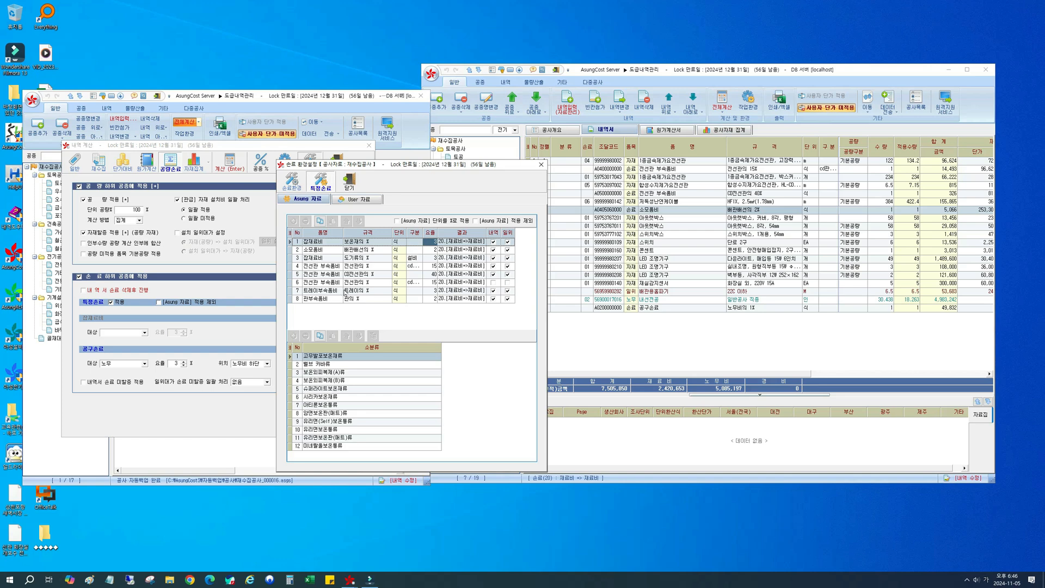
left_click(355, 259)
left_click(354, 266)
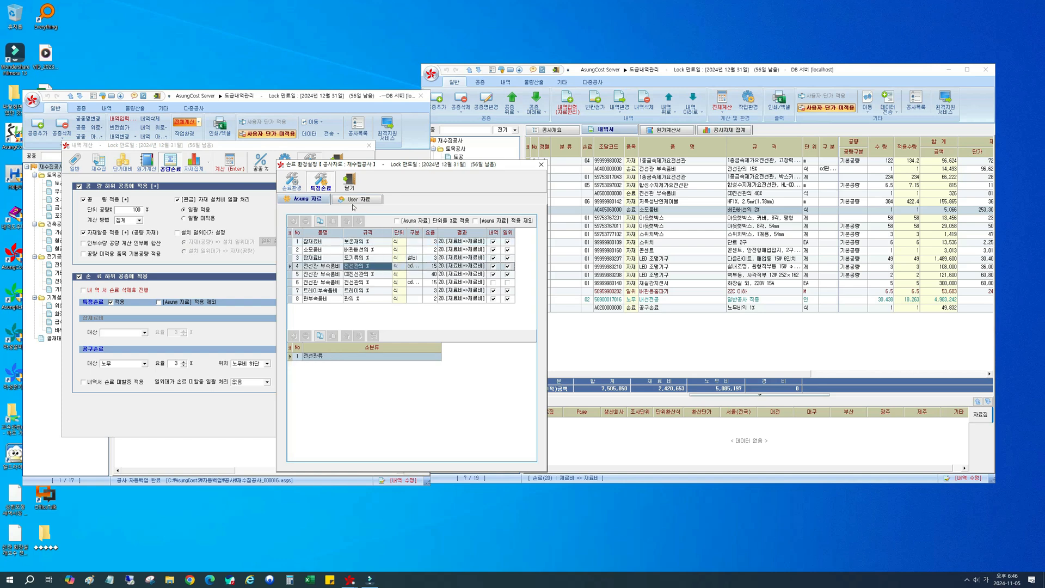
Step: Copy all 특정손료 entries from the Asung 자료 list into the User 자료 list
left_click(367, 282)
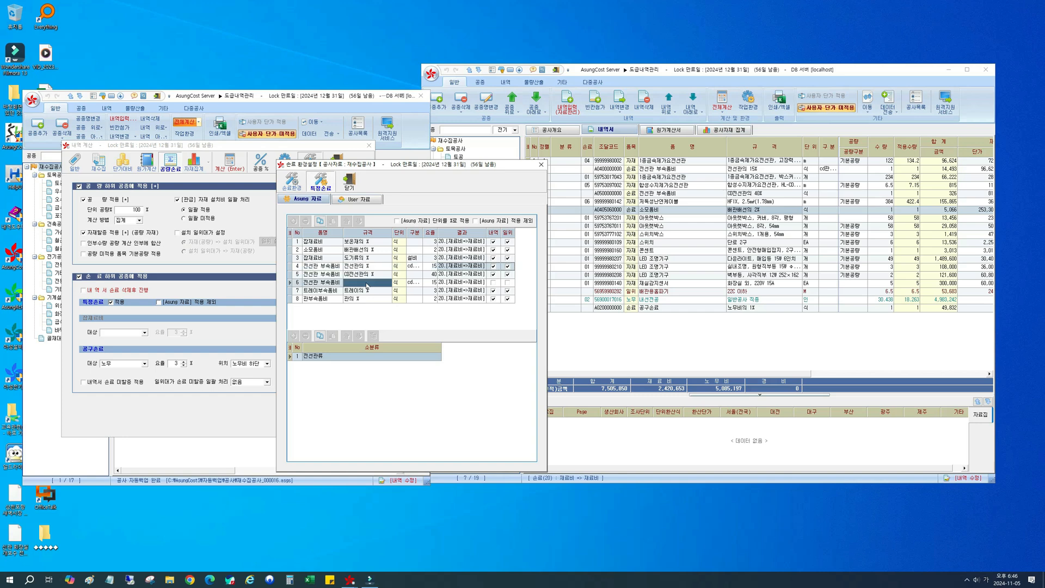
key("ctrl+a")
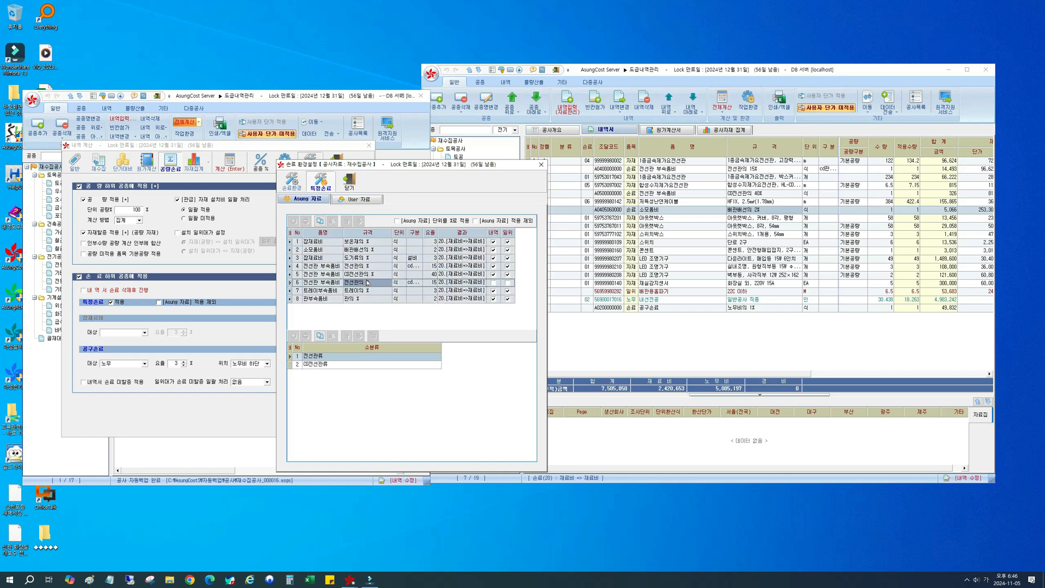
left_click(321, 221)
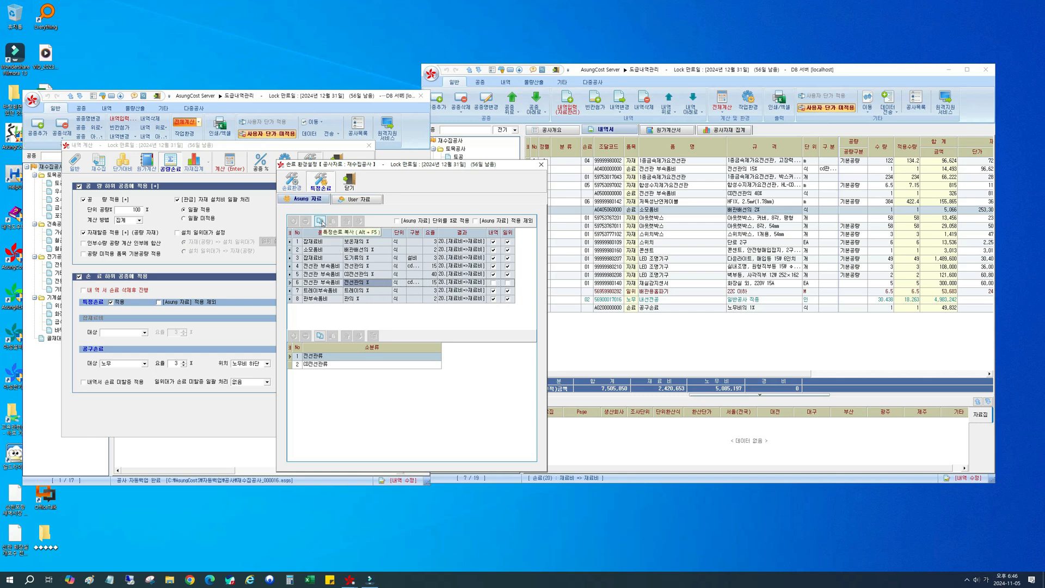
left_click(360, 201)
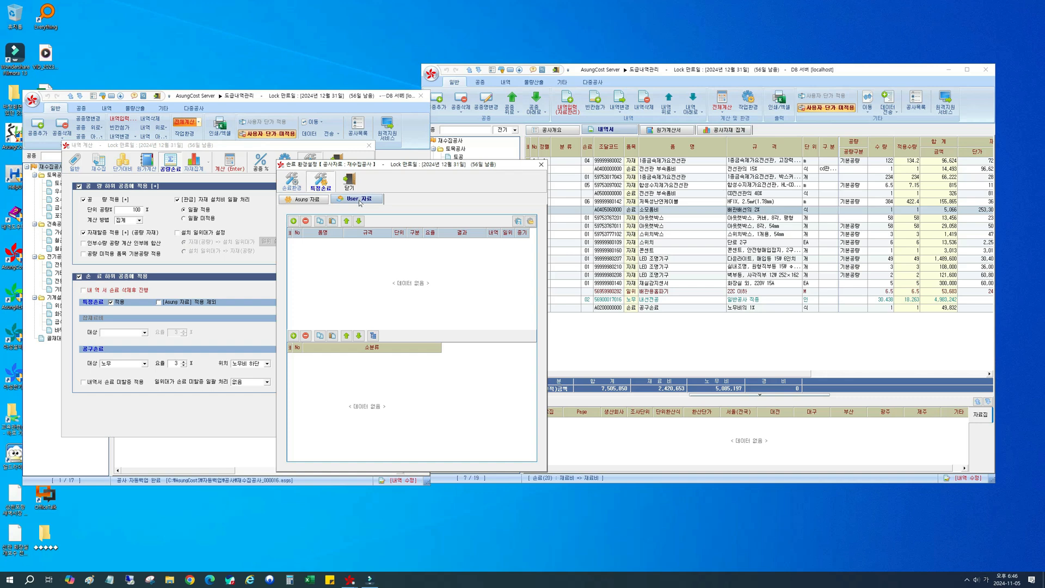
left_click(334, 224)
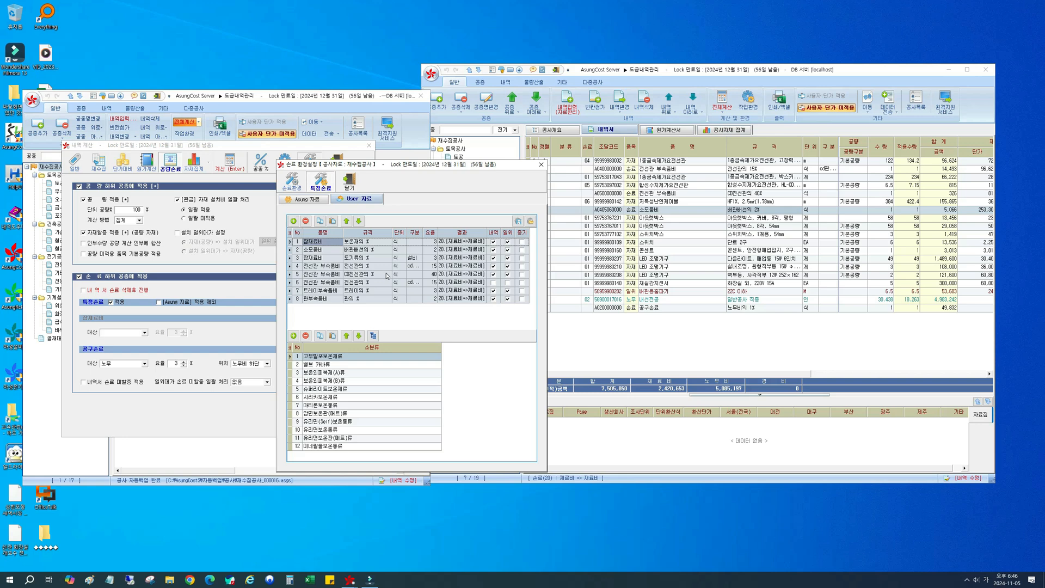
Step: Turn on [Asung 자료] 적용 제외 for the Asung 자료 list of 특정손료
left_click(318, 200)
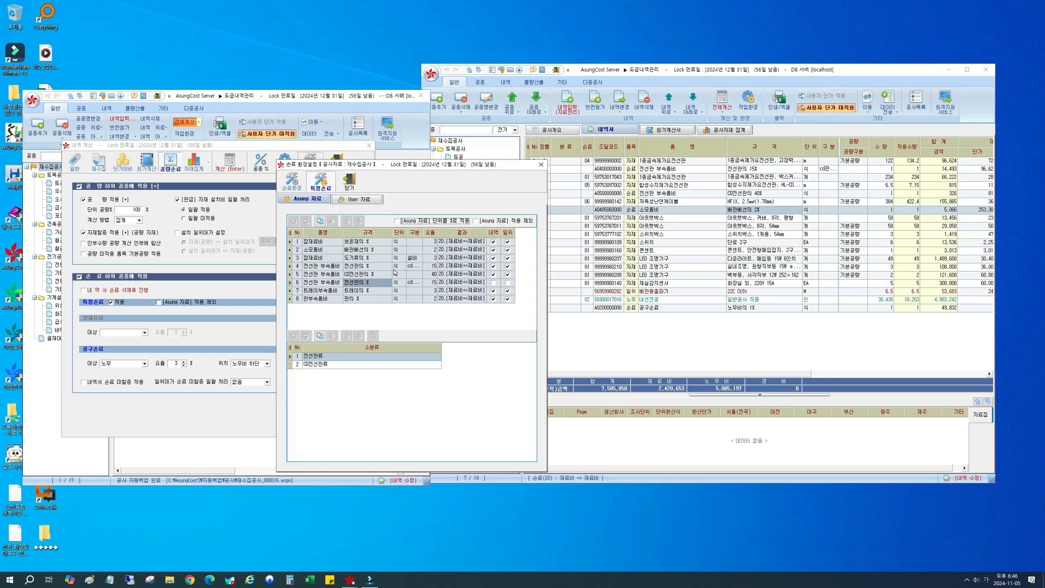
left_click(395, 268)
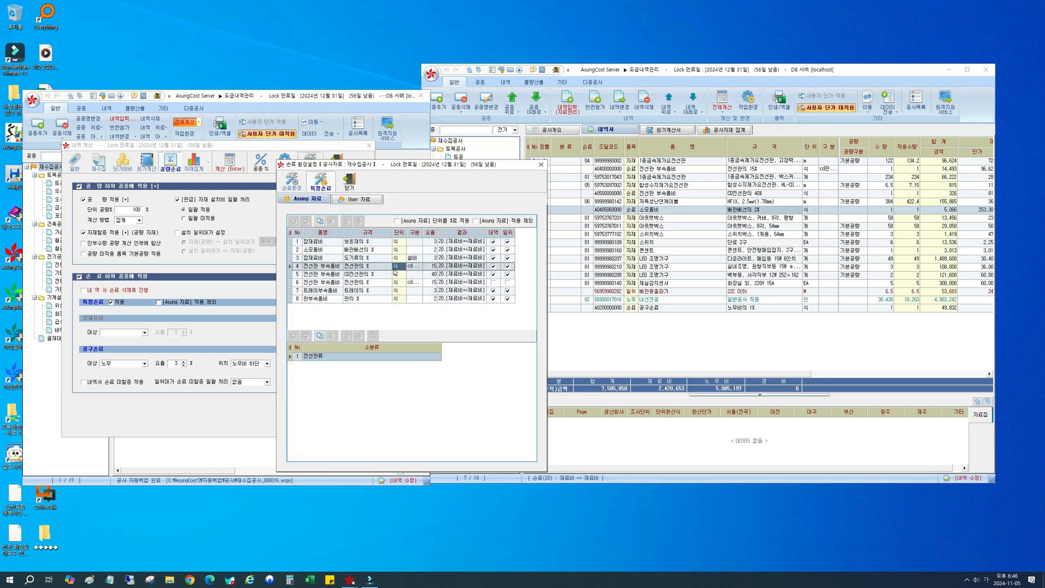
left_click(475, 221)
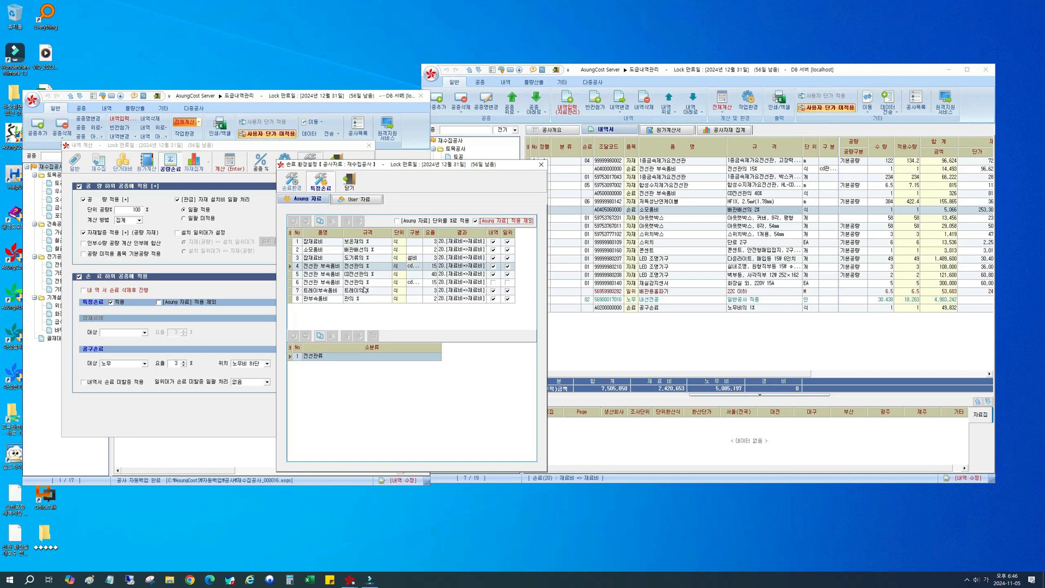
Step: In User 자료, set the 요율 of the 보온재 잡재료비 to 2 and of the 관부속품비 to 3
left_click(357, 201)
left_click(410, 280)
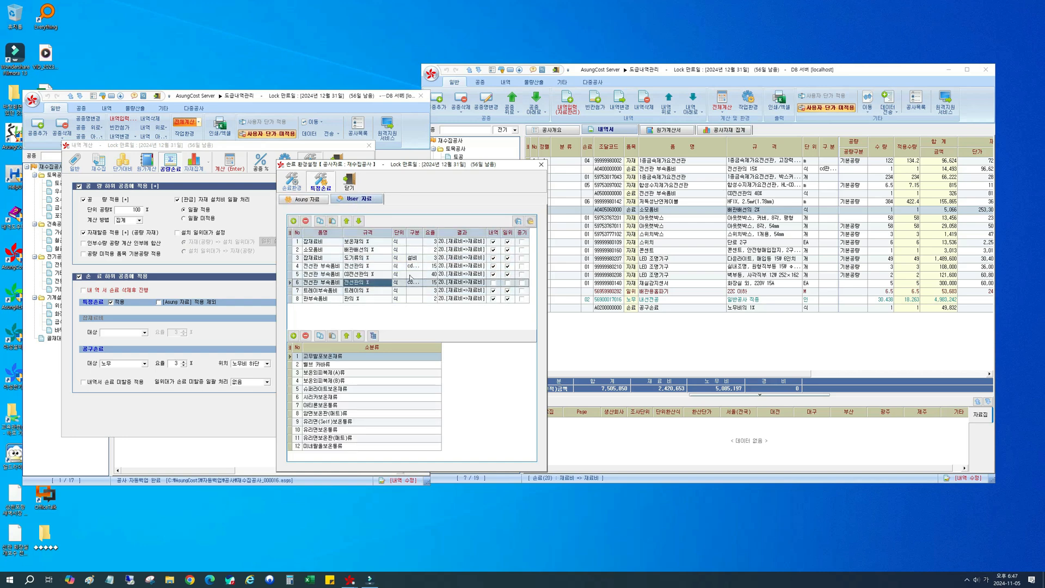
left_click(431, 241)
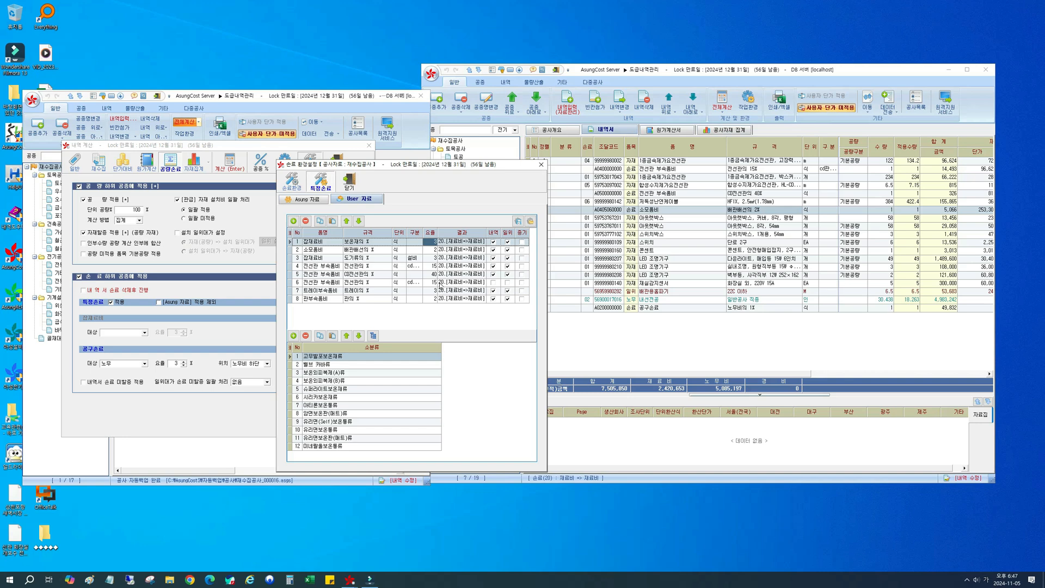
key("Down")
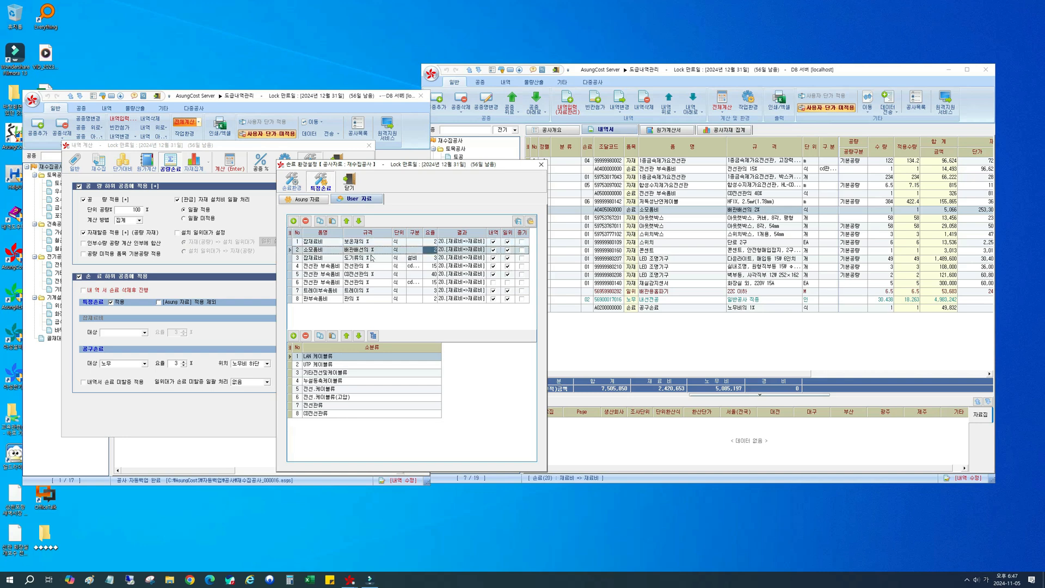
left_click(493, 250)
left_click(434, 299)
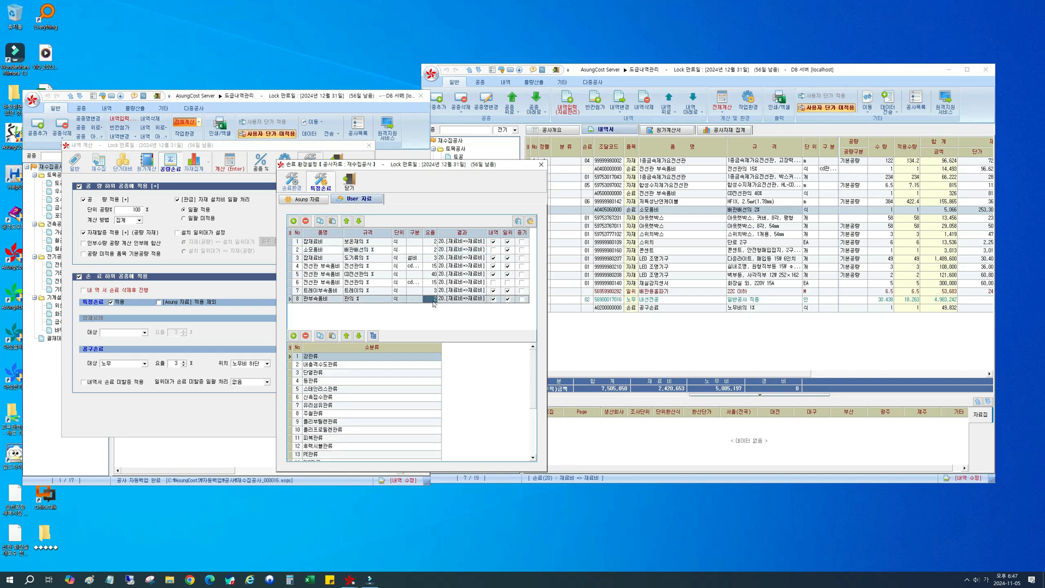
type("3")
Step: Compare the 특정손료 entries and 요율 in the Asung 자료 and User 자료 lists
left_click(325, 201)
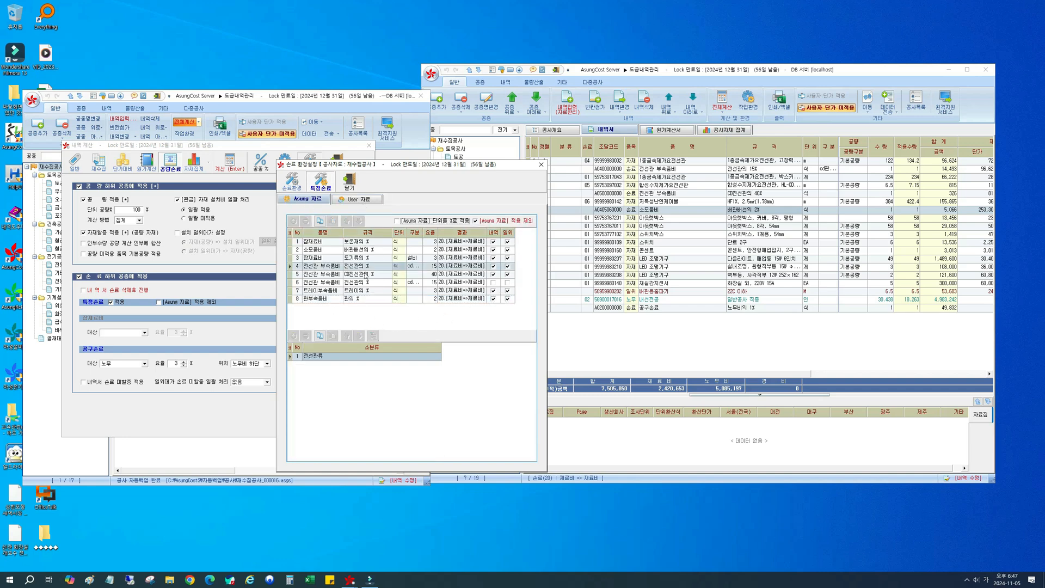
left_click(368, 199)
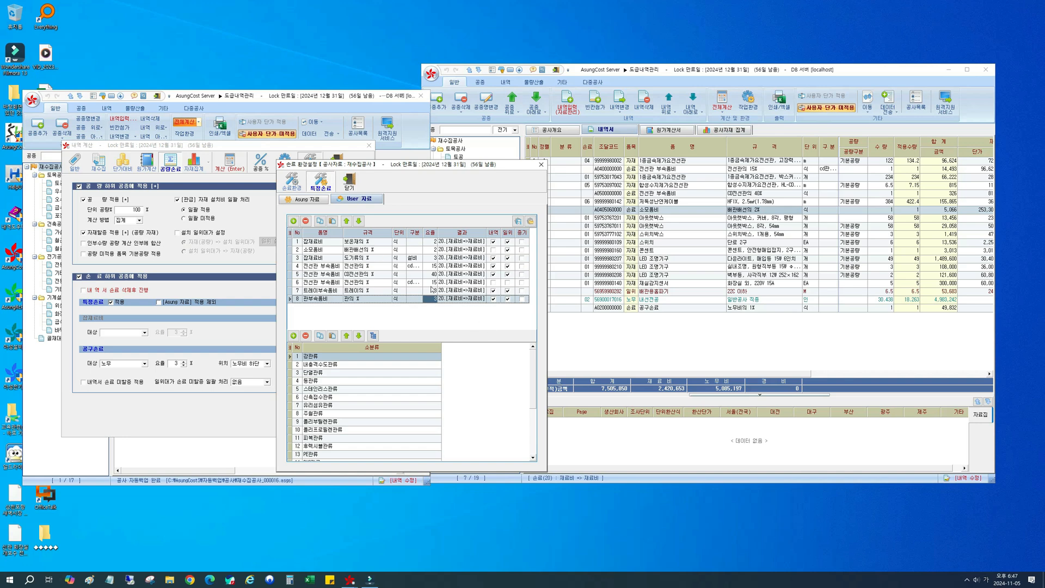
left_click(314, 201)
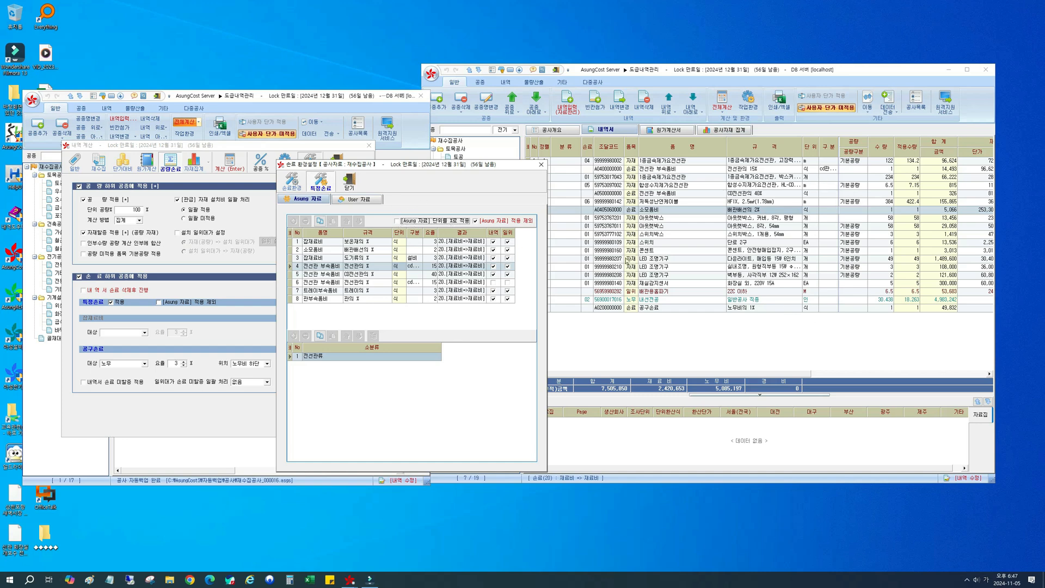
left_click(356, 200)
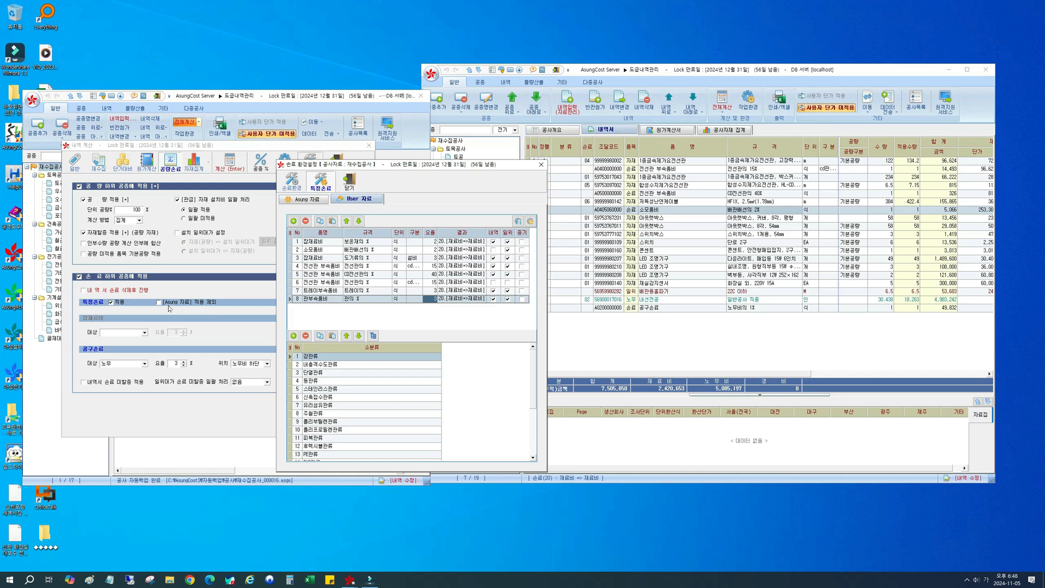
left_click(306, 198)
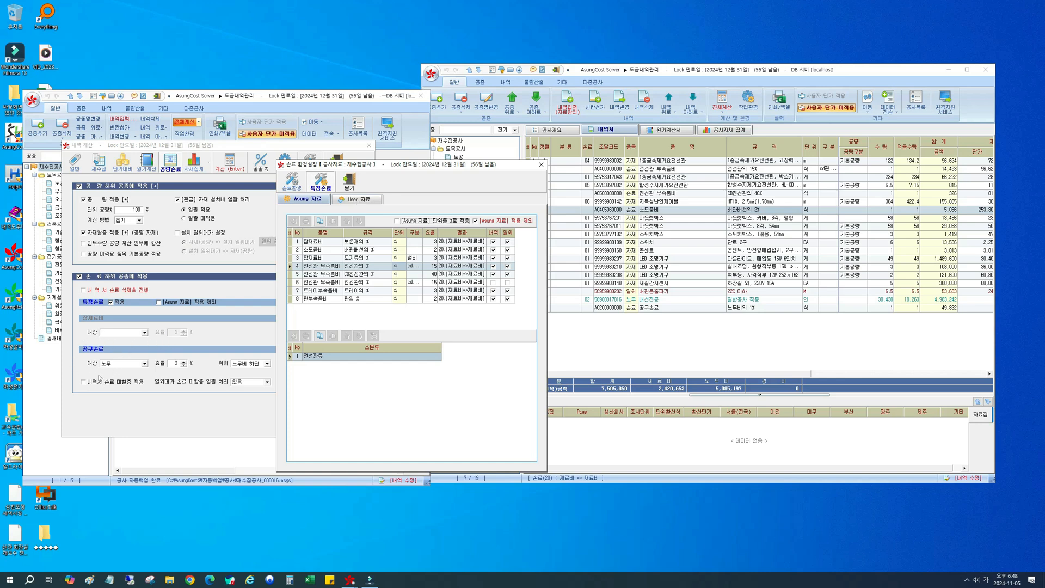
Step: Check the 내역서 잡재료비 and 공구손료 settings in 손료환경 together with the 특정손료 적용 option
left_click(292, 181)
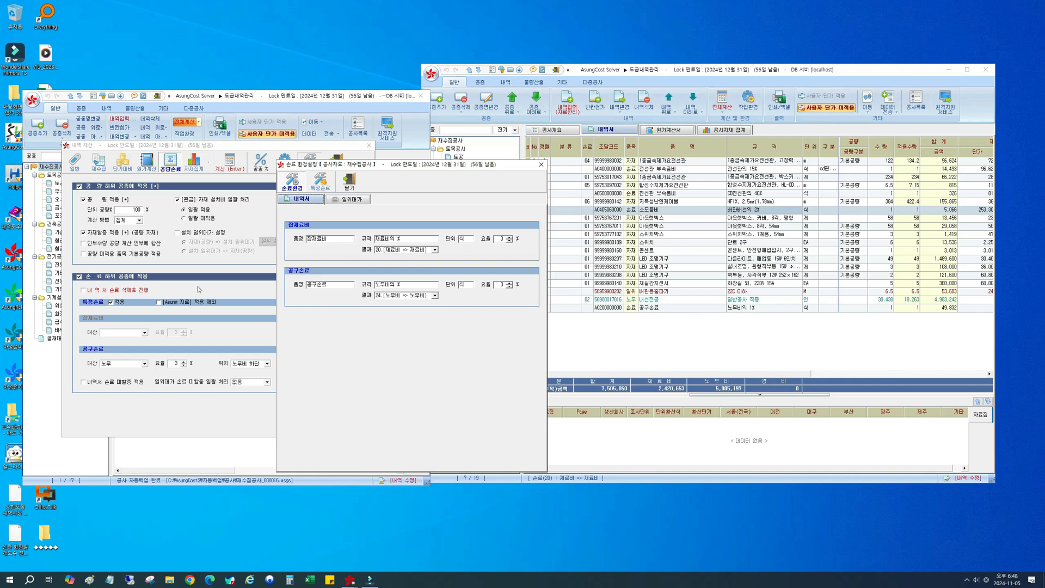
left_click(111, 301)
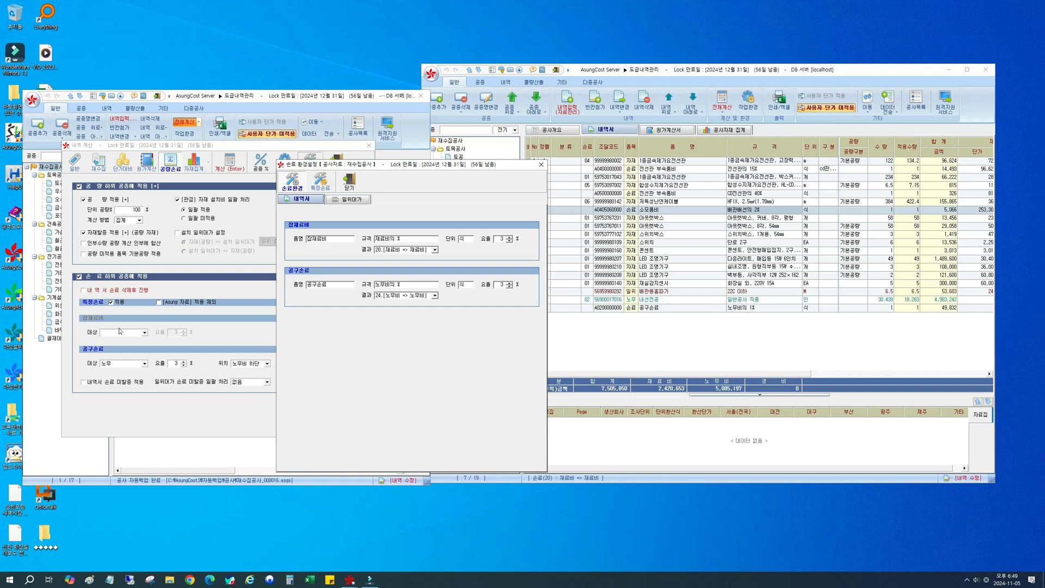
Step: Turn on [Asung 자료] 적용 제외, set the 잡재료비 대상 to 자재, and review the 내역서 rates in 손료환경
left_click(351, 187)
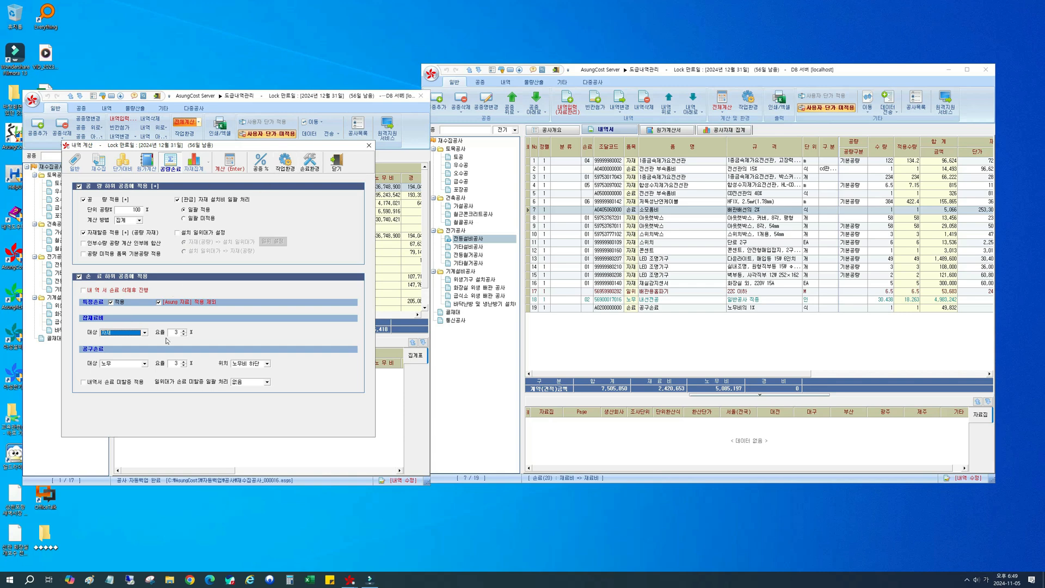
left_click(309, 162)
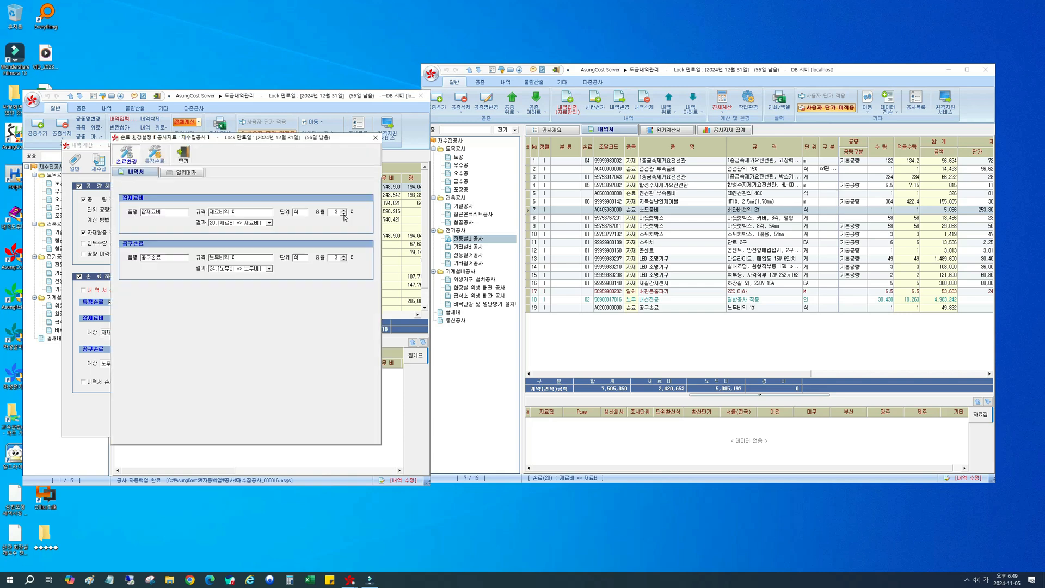
left_click_drag(369, 175, 381, 177)
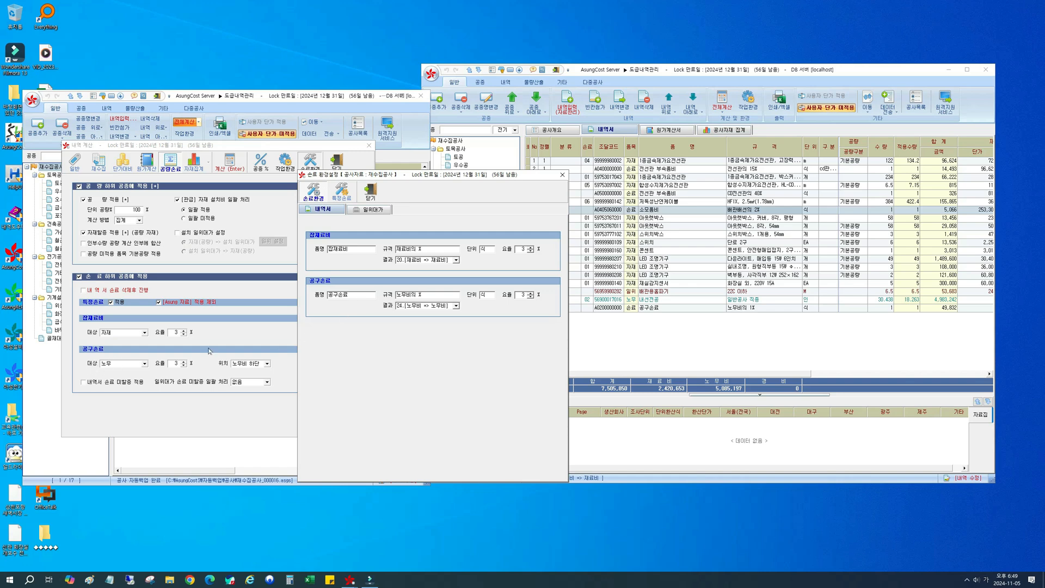
left_click(371, 191)
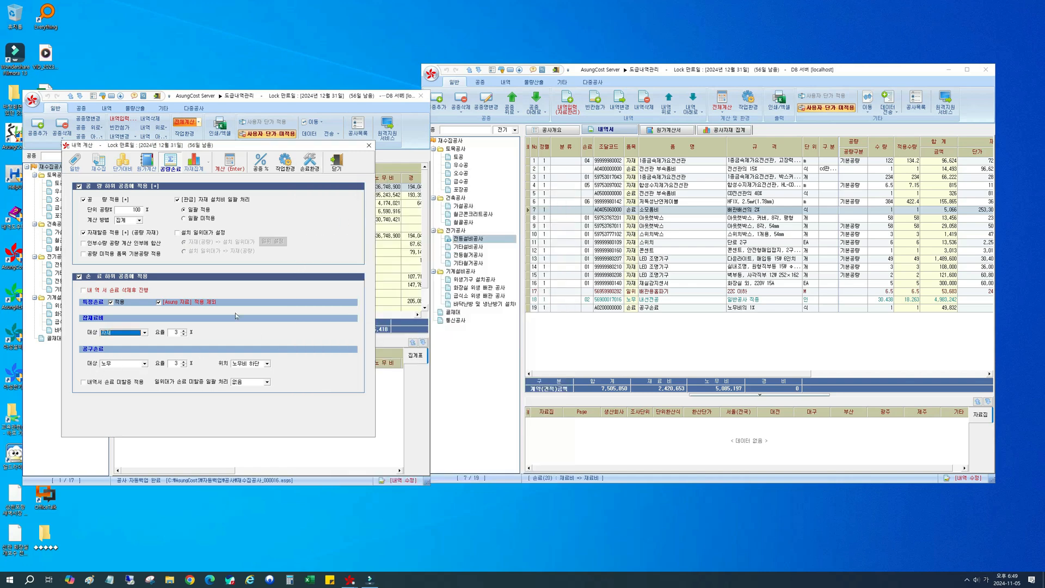
Step: Review the 공구손료 대상 options, keeping 노무, and check the matching 내선전공 labour row in the 내역서
left_click(145, 363)
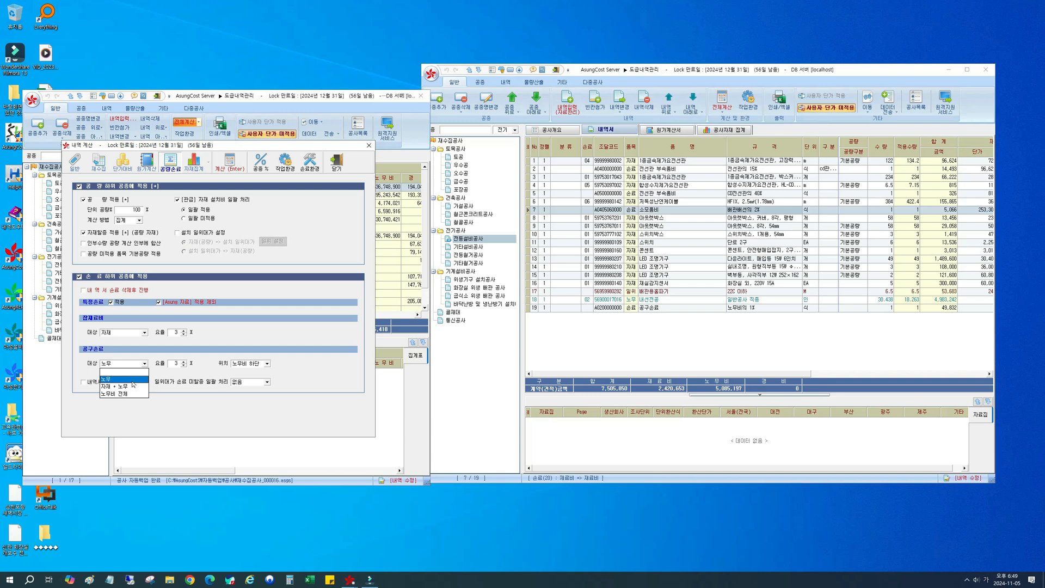
left_click(133, 379)
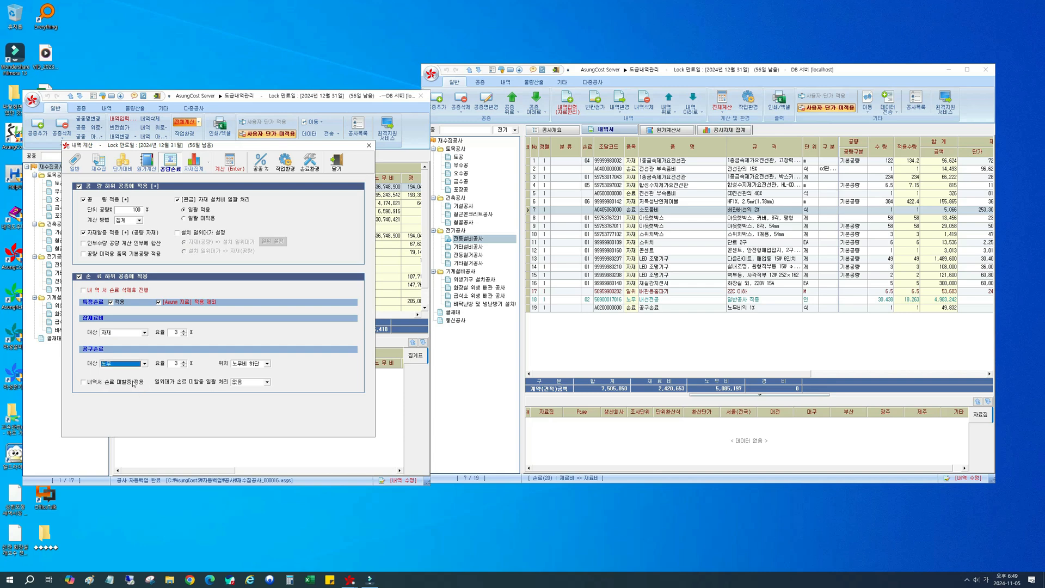
left_click(672, 301)
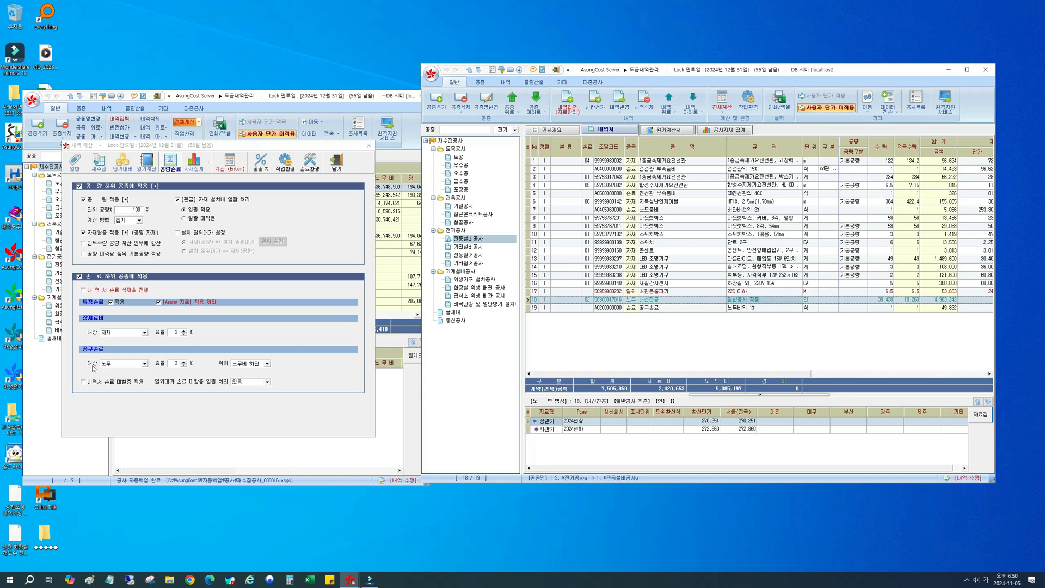
left_click(177, 364)
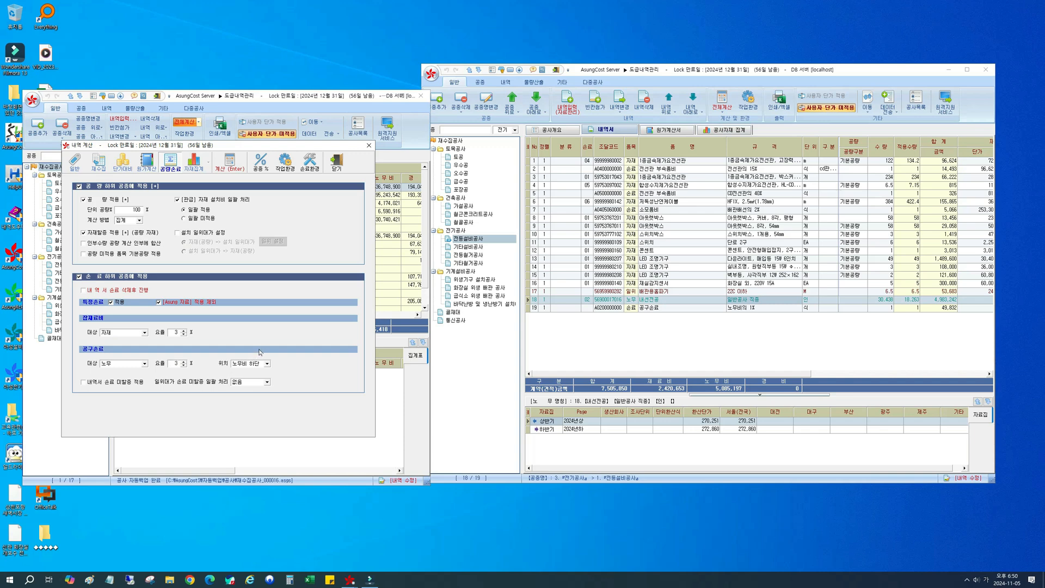
Step: Compare the 공구손료 위치 options with the 배관공, 보통인부 and 공구손료 rows of 급수소 위생 배관 공사
left_click(254, 365)
left_click(480, 298)
left_click(479, 296)
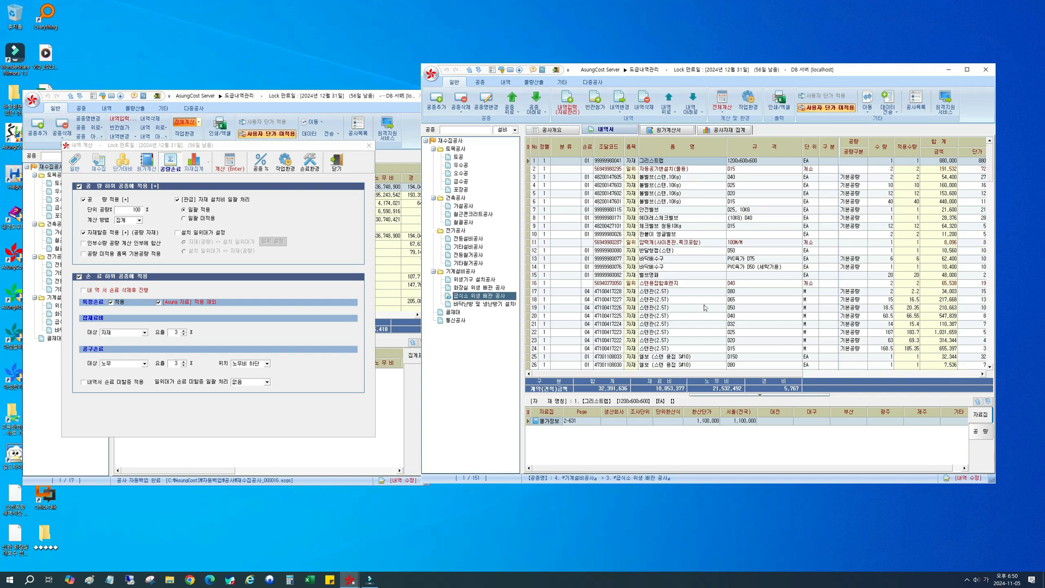
left_click(705, 308)
scroll(705, 308, "down", 20)
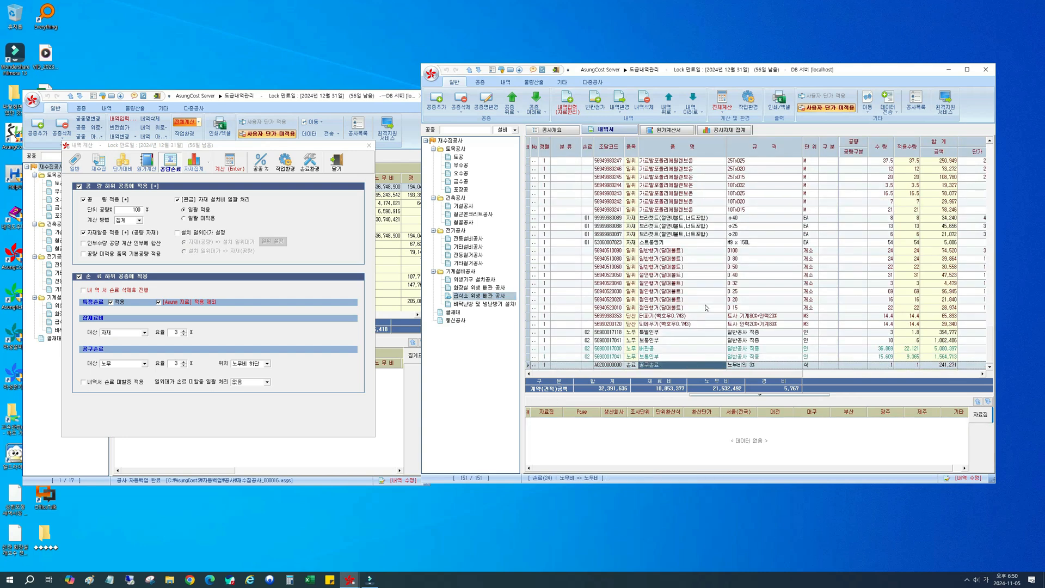
left_click(673, 349)
left_click(674, 356)
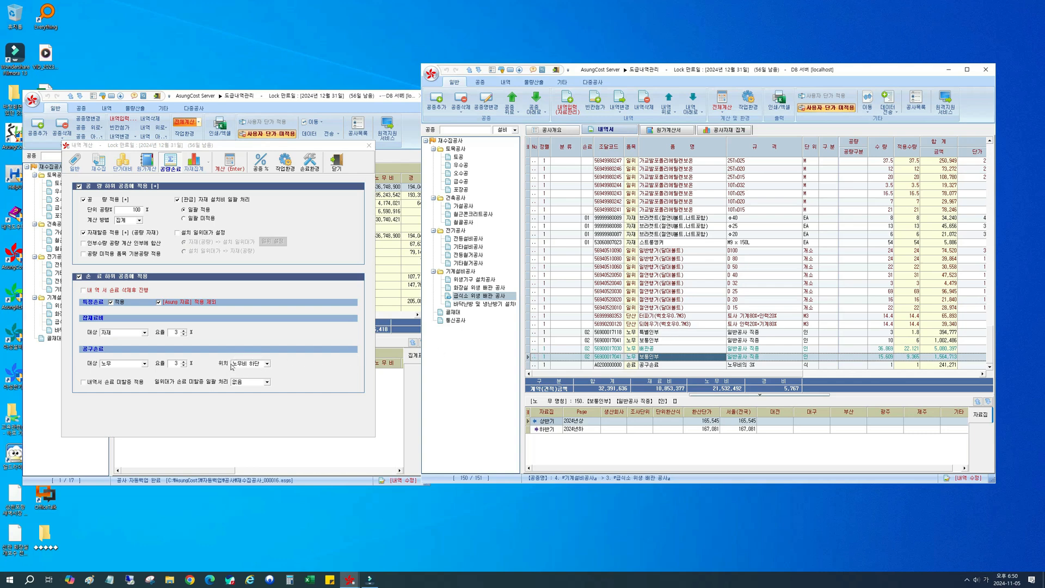
left_click(260, 364)
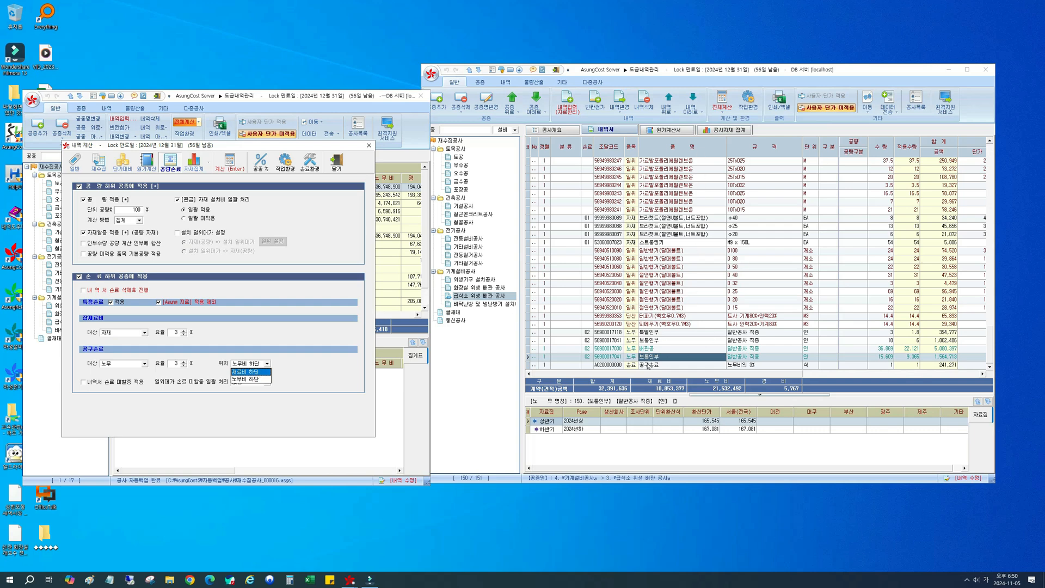
left_click(656, 349)
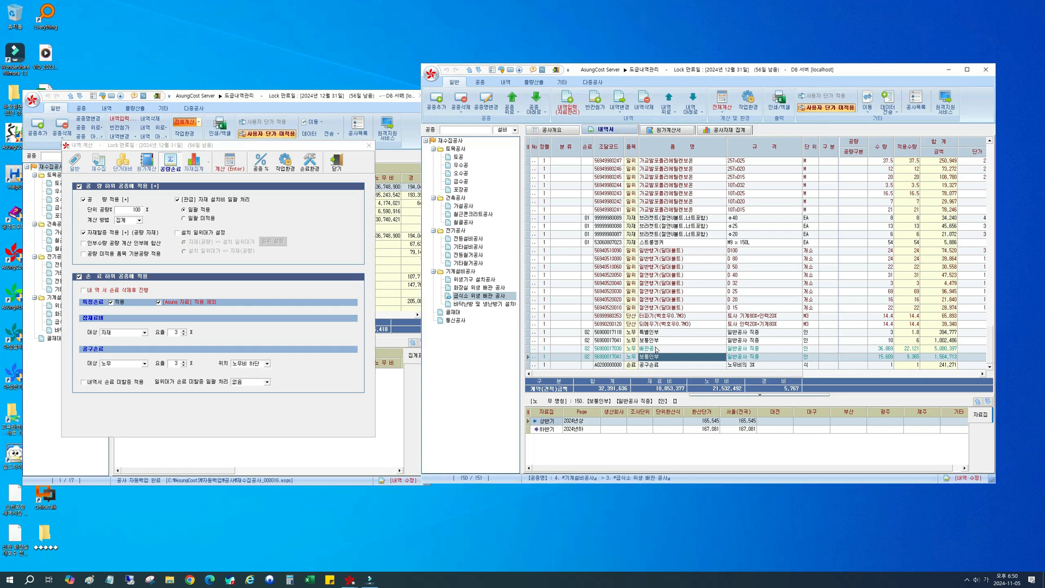
left_click(652, 366)
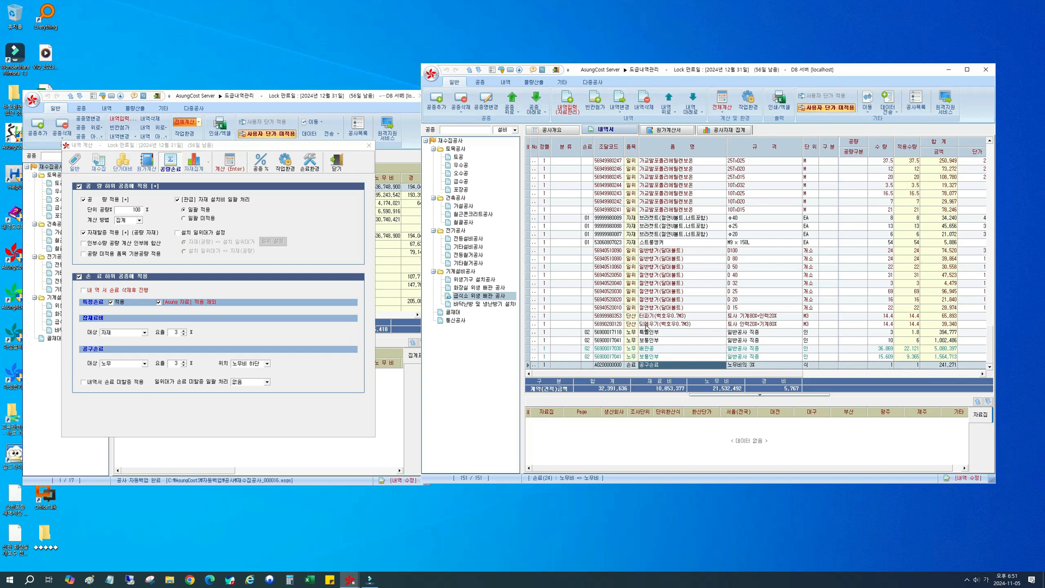
Step: Turn off [Asung 자료] 적용 제외 for 특정손료 and show the 전등설비공사 items in the 내역서
left_click(204, 303)
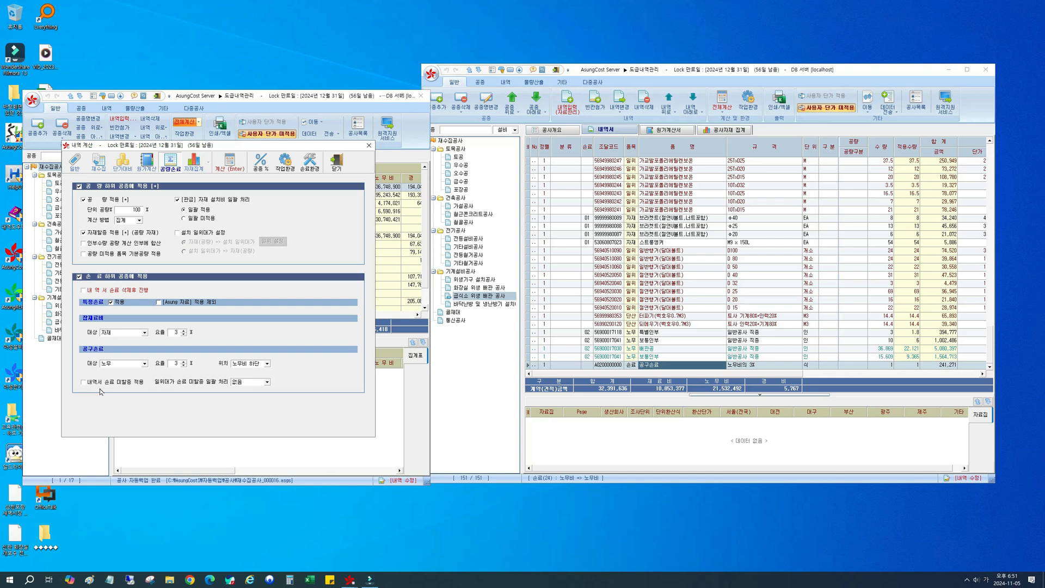
left_click(804, 235)
scroll(804, 238, "up", 3)
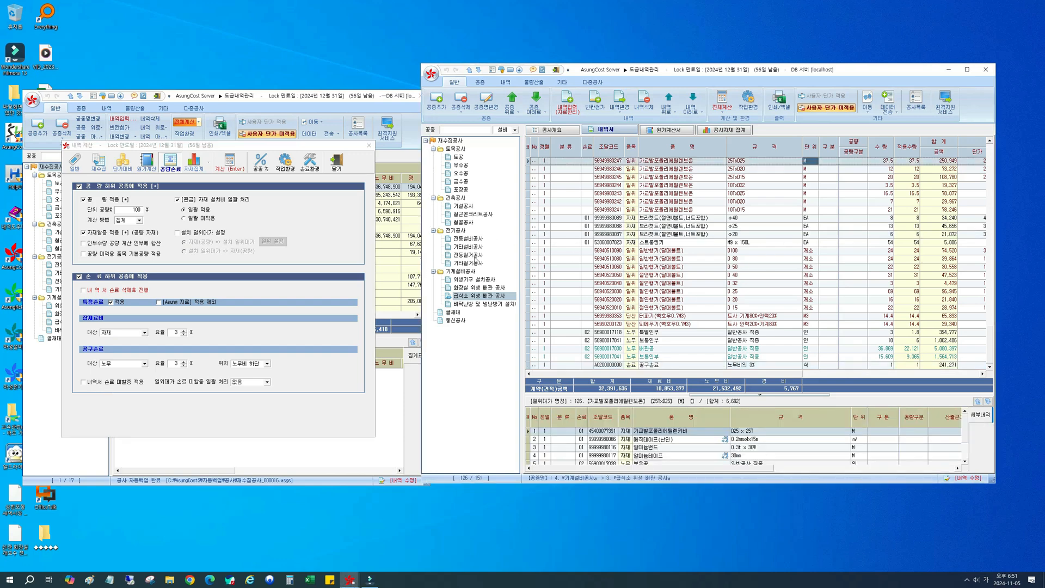
left_click(468, 238)
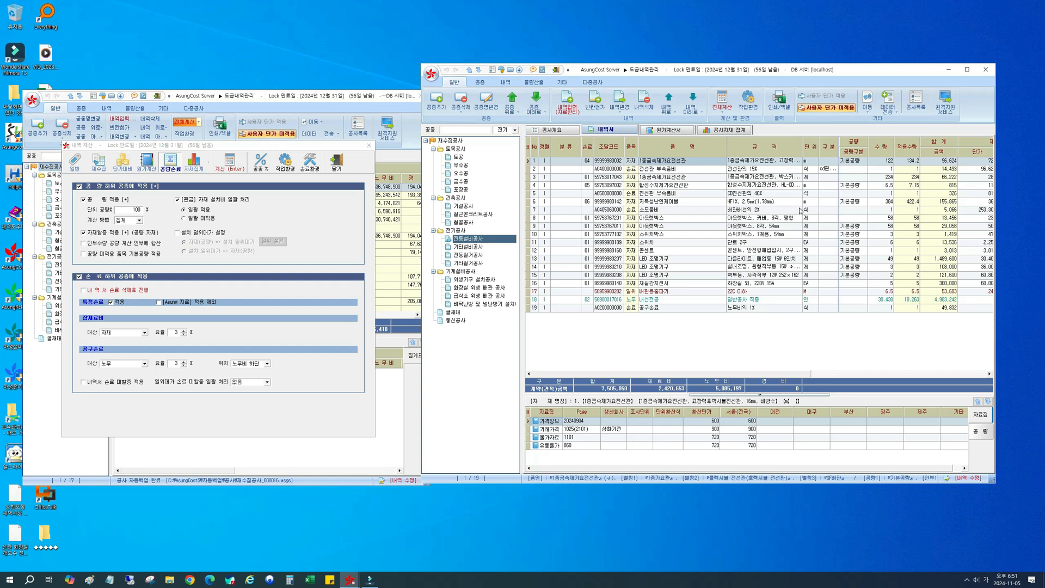
Step: Compare 수량 and 적용수량 for the first 1종금속제가요전선관, 전선관 부속품비 and 내선전공 rows of 전등설비공사
left_click(880, 163)
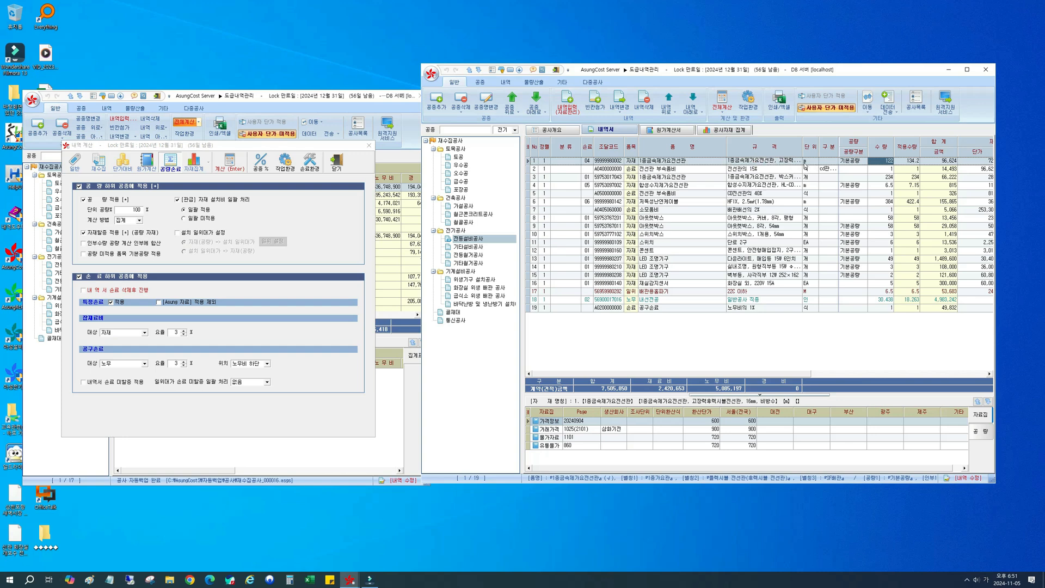
left_click(814, 163)
left_click(879, 303)
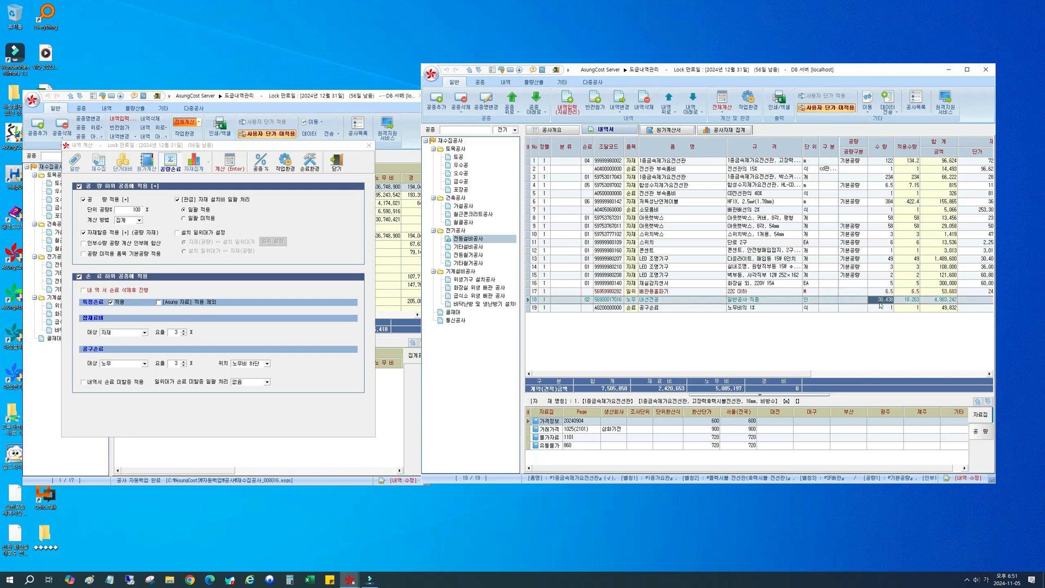
left_click(909, 162)
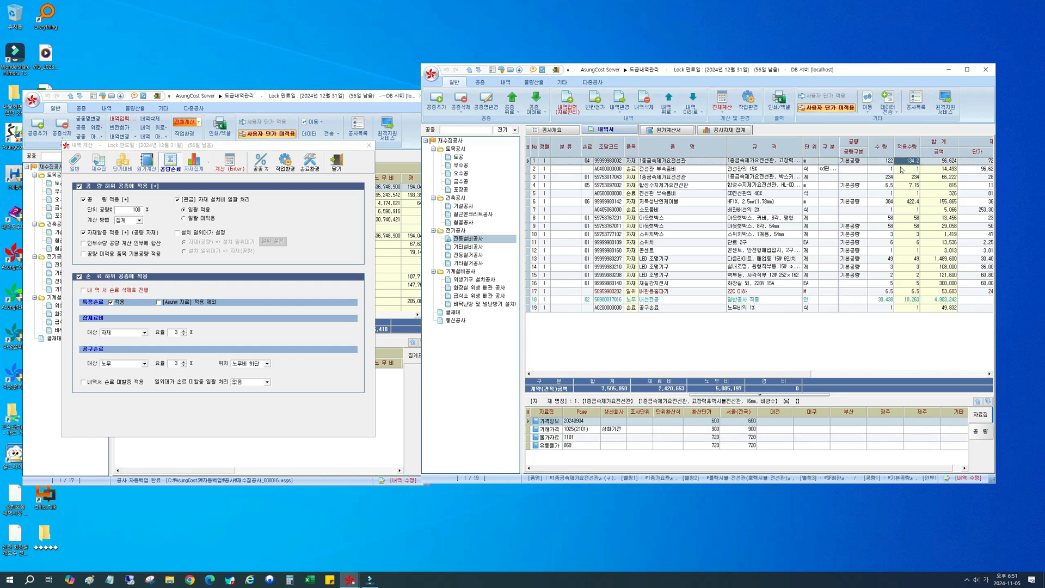
left_click(880, 169)
left_click(652, 172)
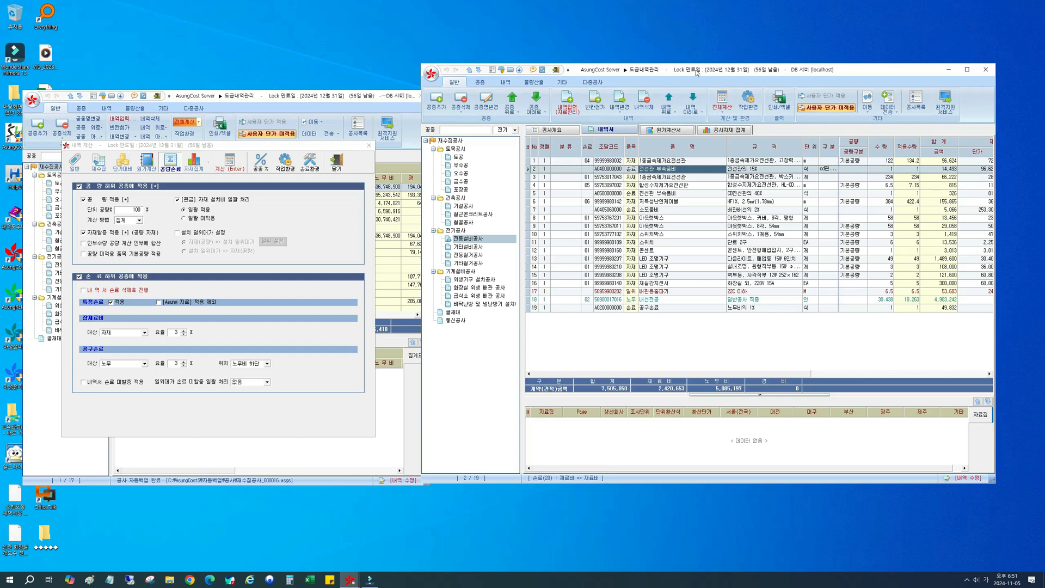
left_click_drag(698, 71, 674, 61)
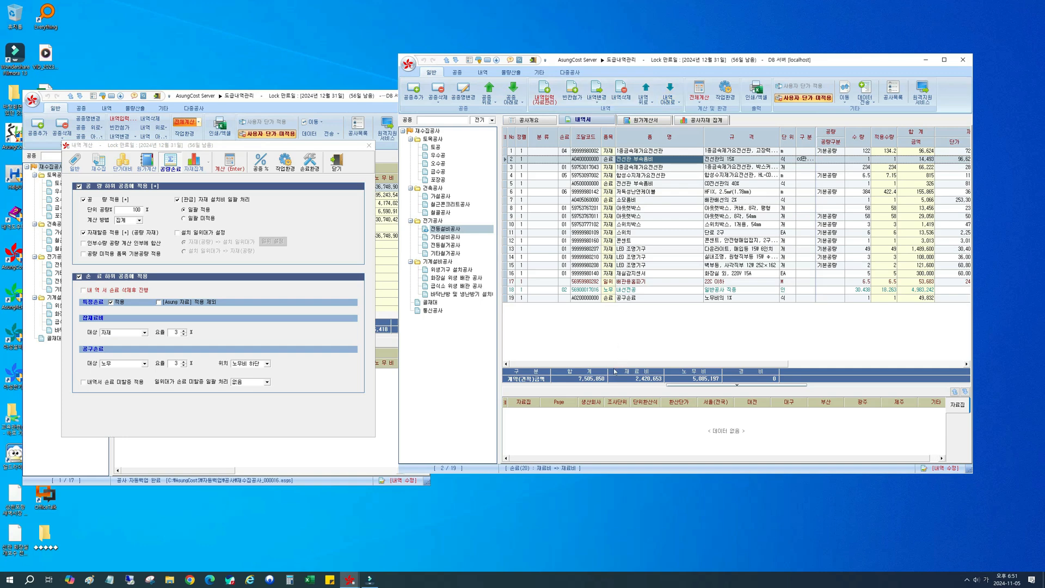
Step: Turn 내역서 손료 미할증 적용 on and back off, checking the 수량 of the first 1종금속제가요전선관 row in between
left_click(83, 387)
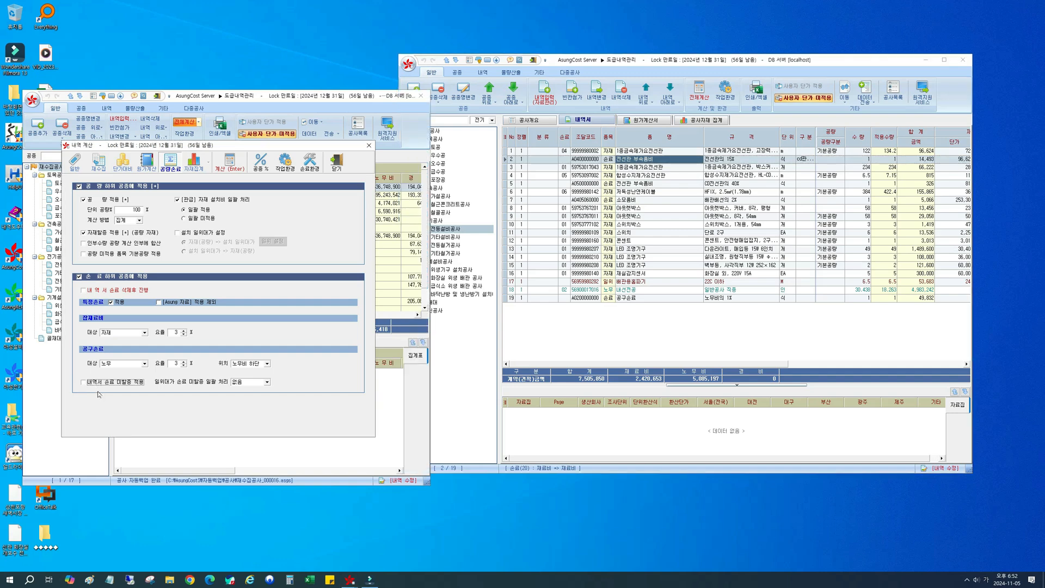
left_click(853, 152)
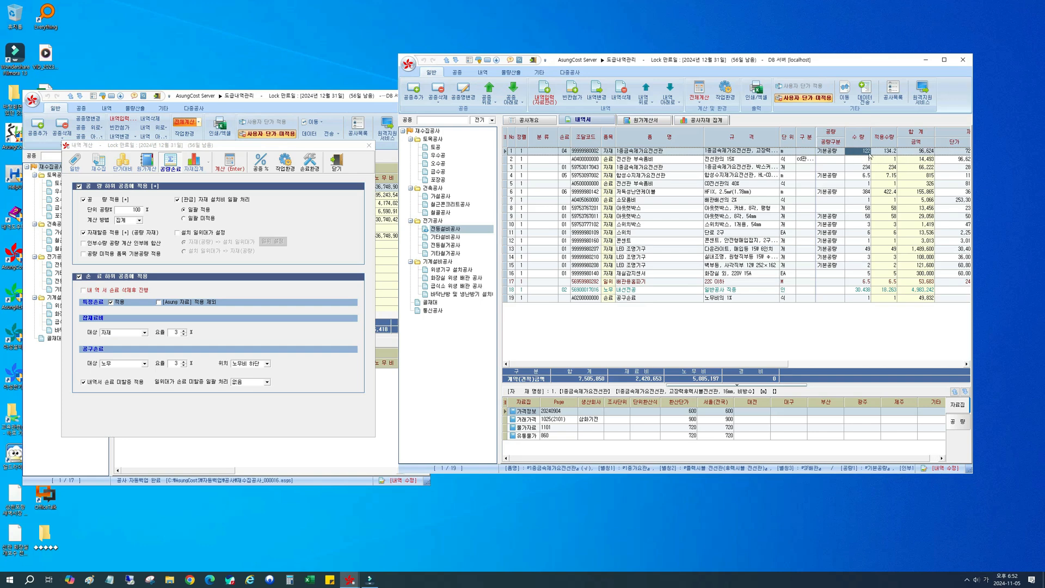
left_click(83, 382)
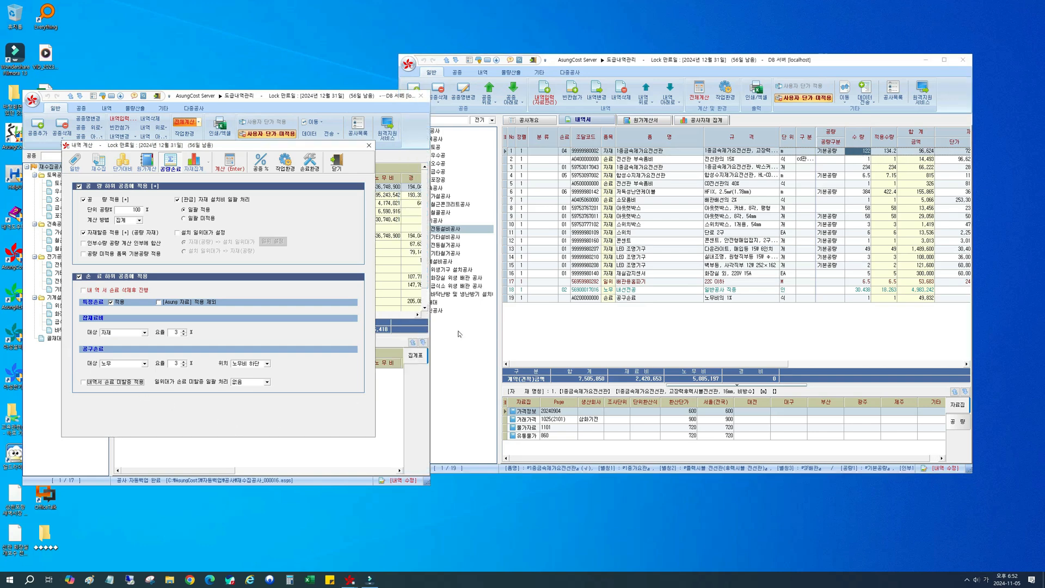
Step: Examine how the 전선관 부속품비 단가 relates to the 수량 and 적용수량 of the first 1종금속제가요전선관 row
left_click(874, 164)
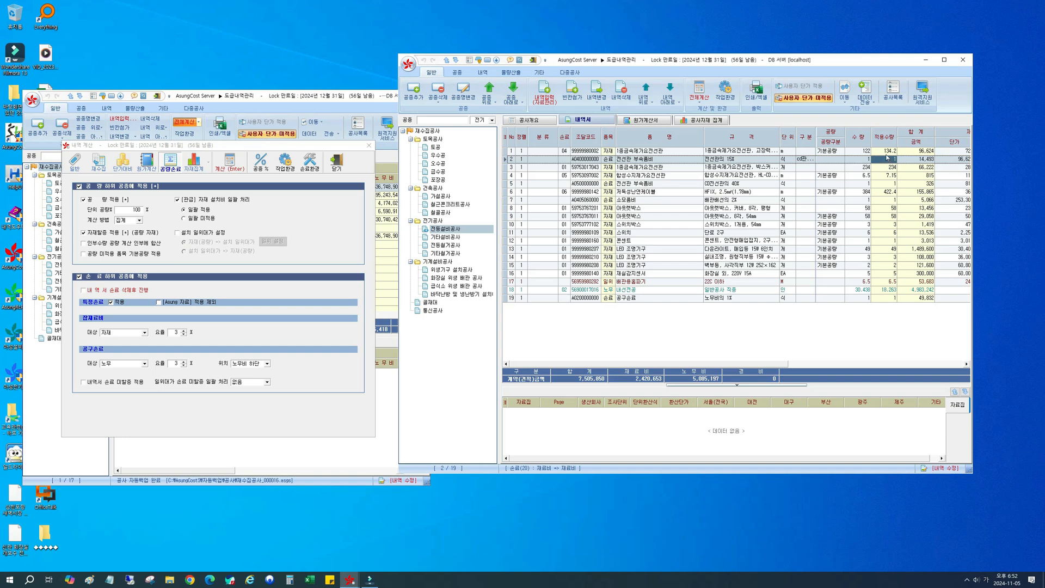
left_click(887, 151)
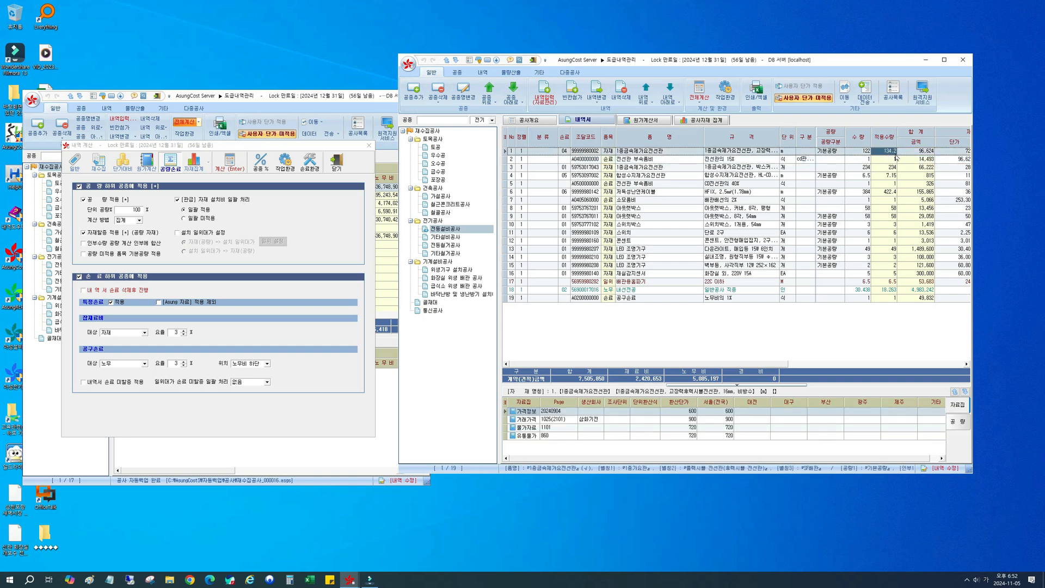
key("Down")
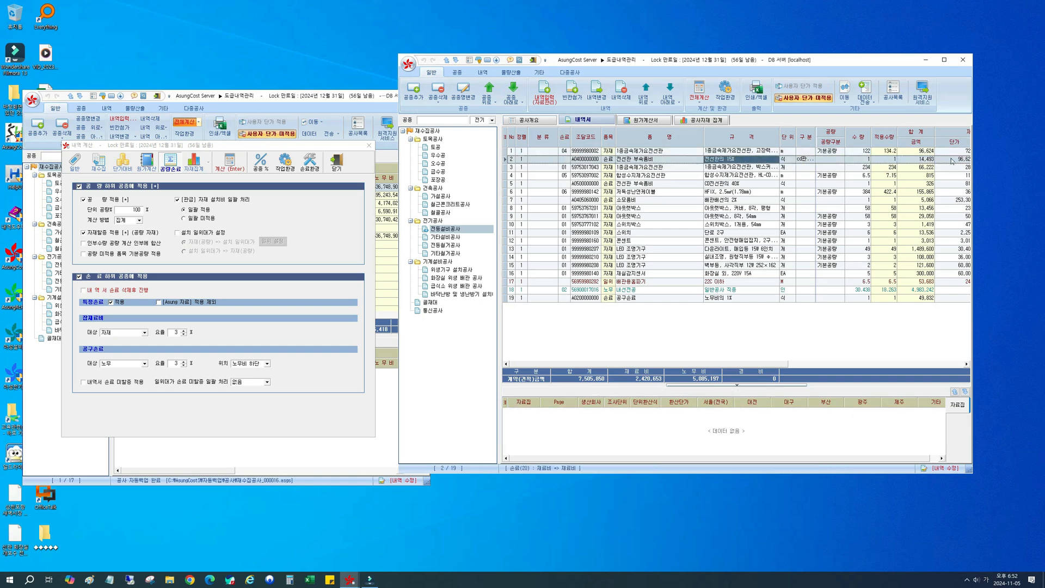
left_click(952, 160)
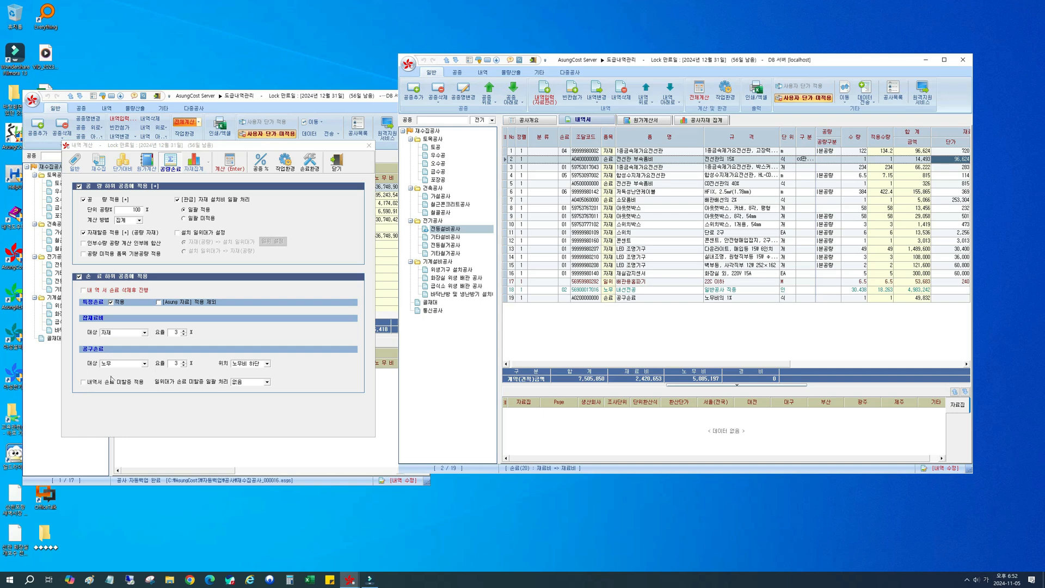
left_click(644, 151)
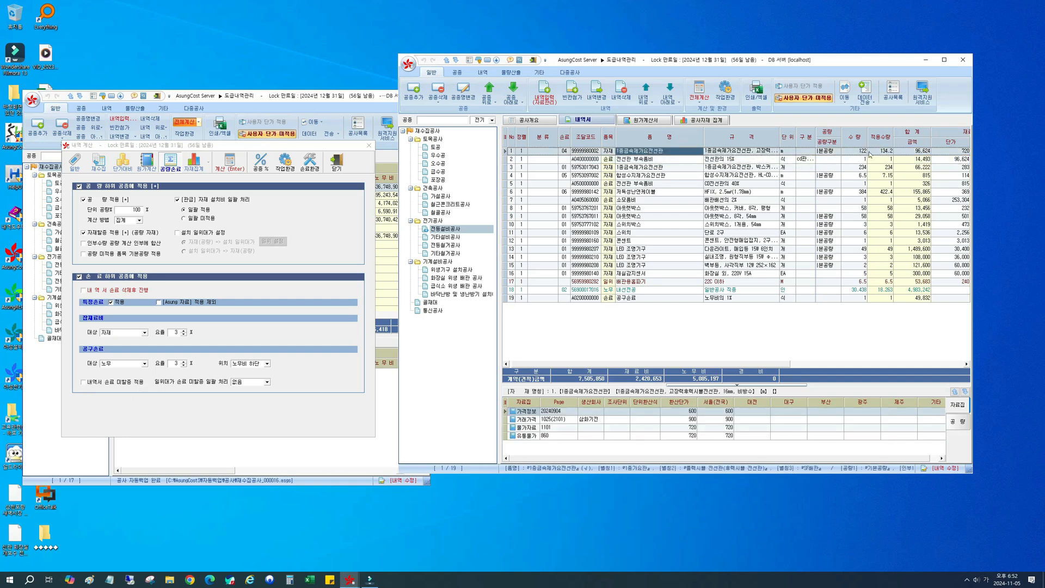
left_click(641, 159)
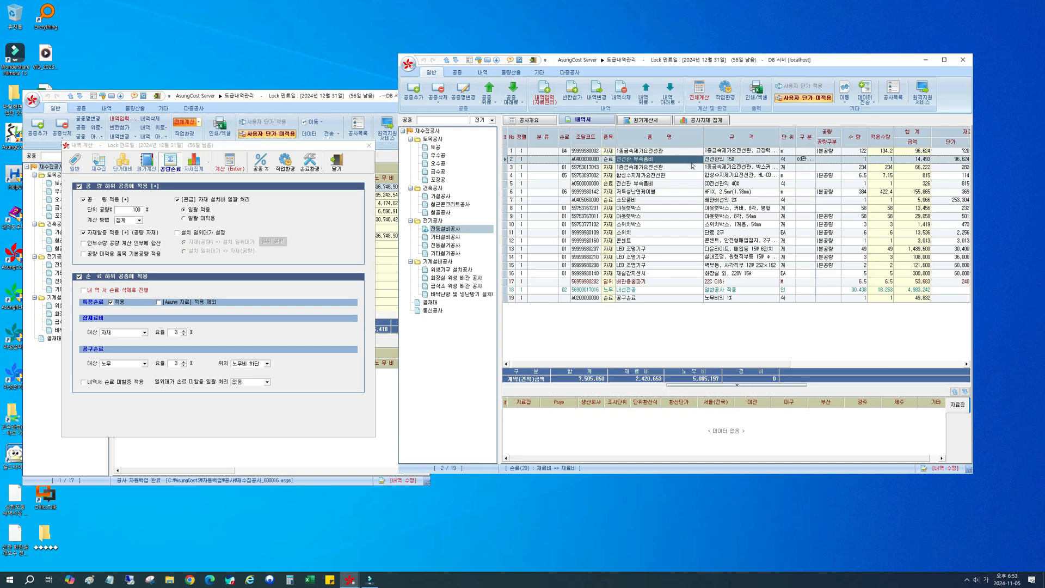
left_click(860, 152)
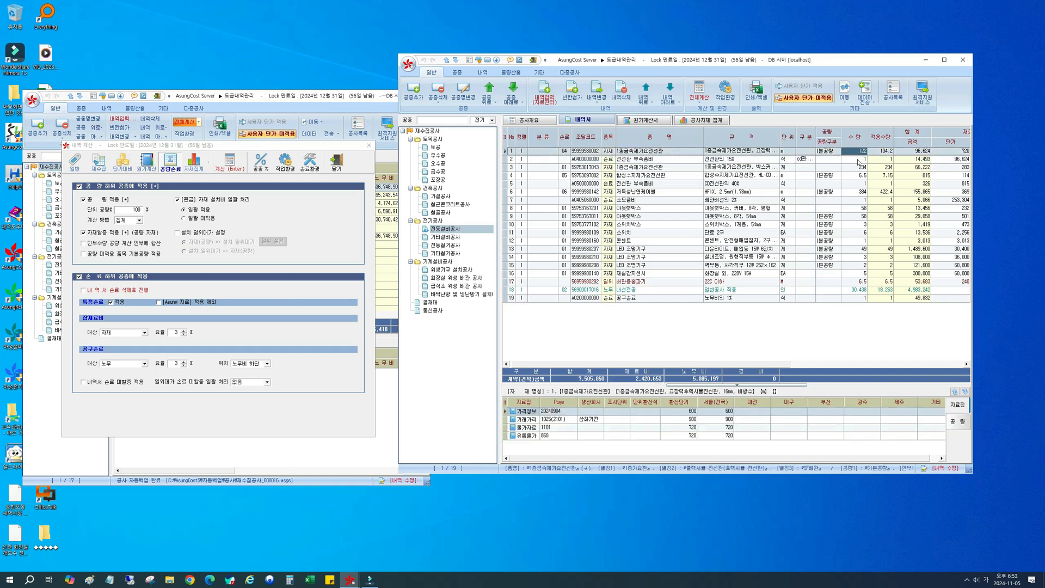
left_click(859, 159)
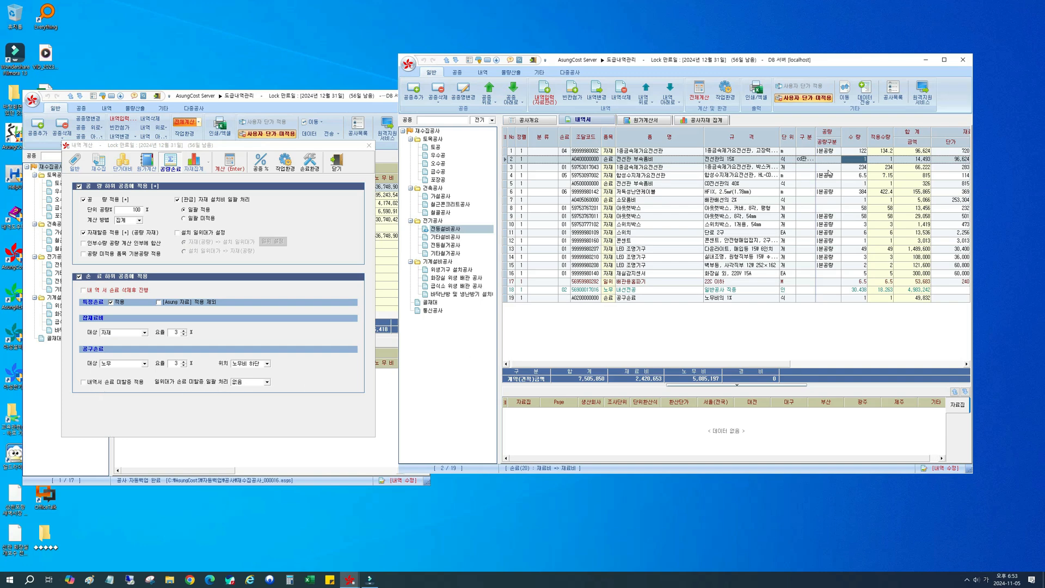
Step: Review the 일위대가 손료 미할증 일괄 처리 options and keep 없음
left_click(259, 382)
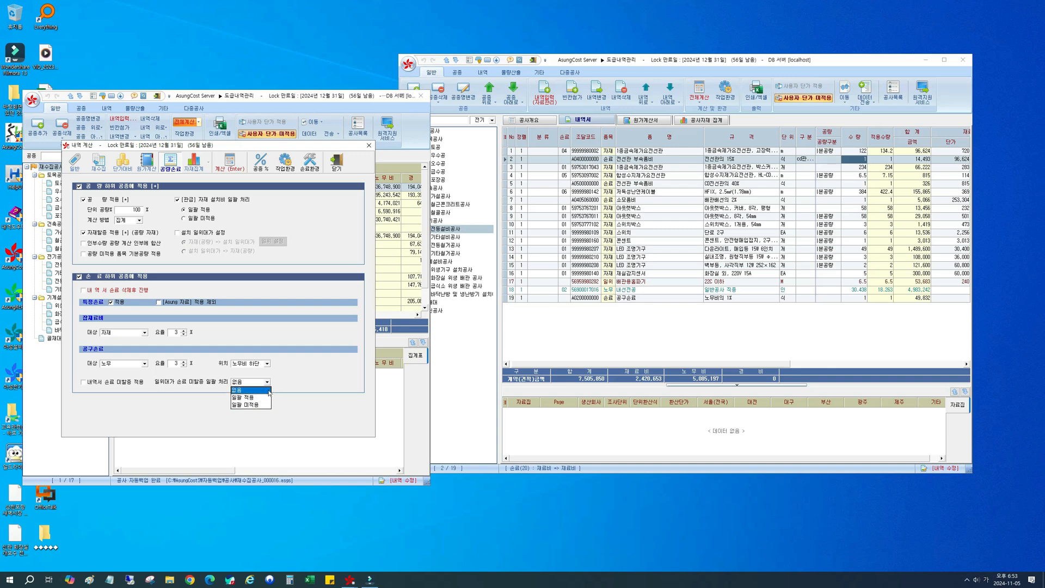
left_click(270, 391)
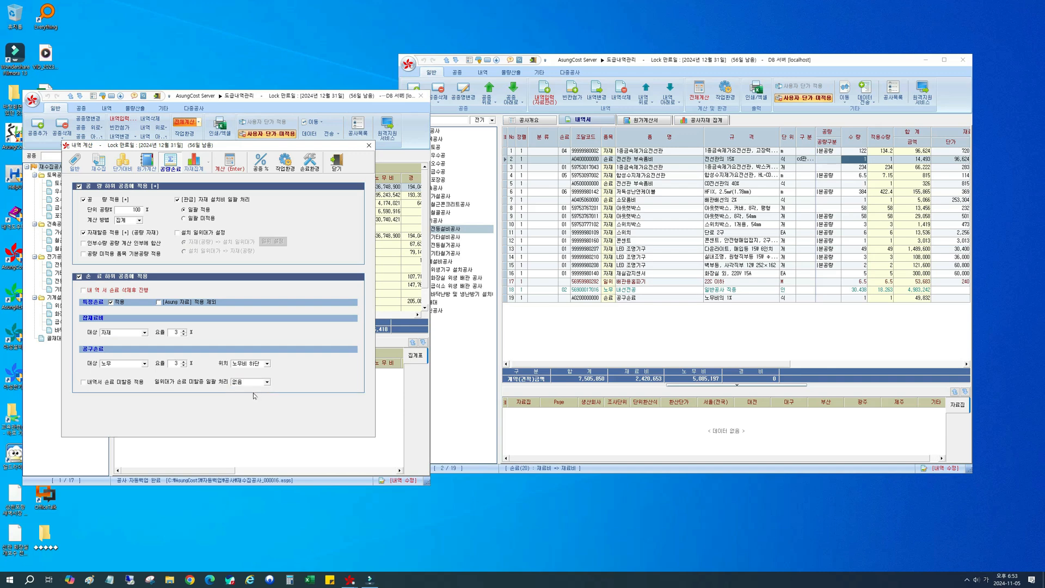
Step: Set the 일위대가 손료 미할증 일괄 처리 option to 일괄 적용
left_click(884, 152)
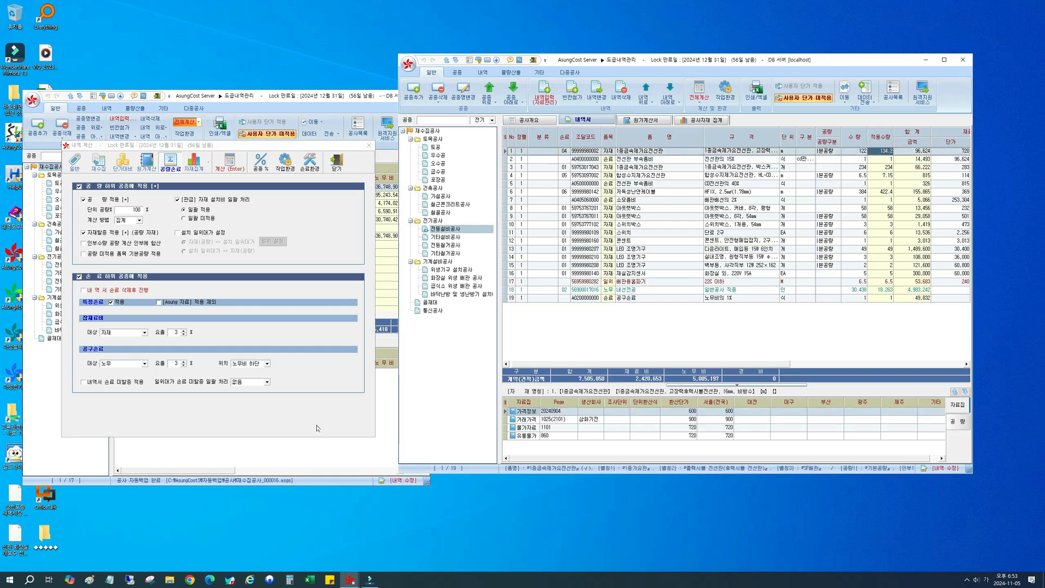
left_click(262, 382)
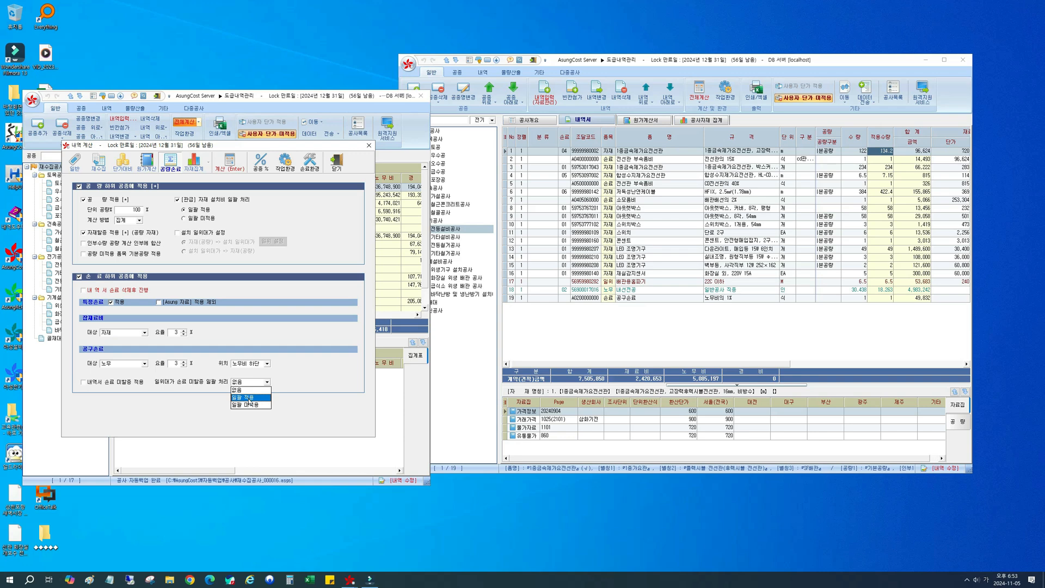
left_click(249, 398)
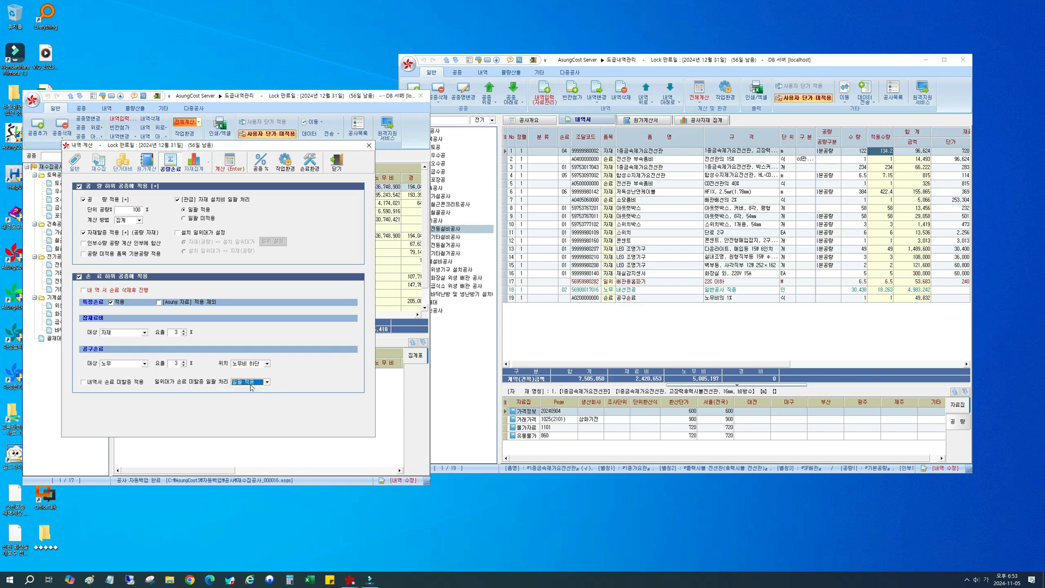
Step: Open the item entry window from 전등설비공사 and list the 일위대가 items of 1종금속제 가요전선관
left_click(674, 281)
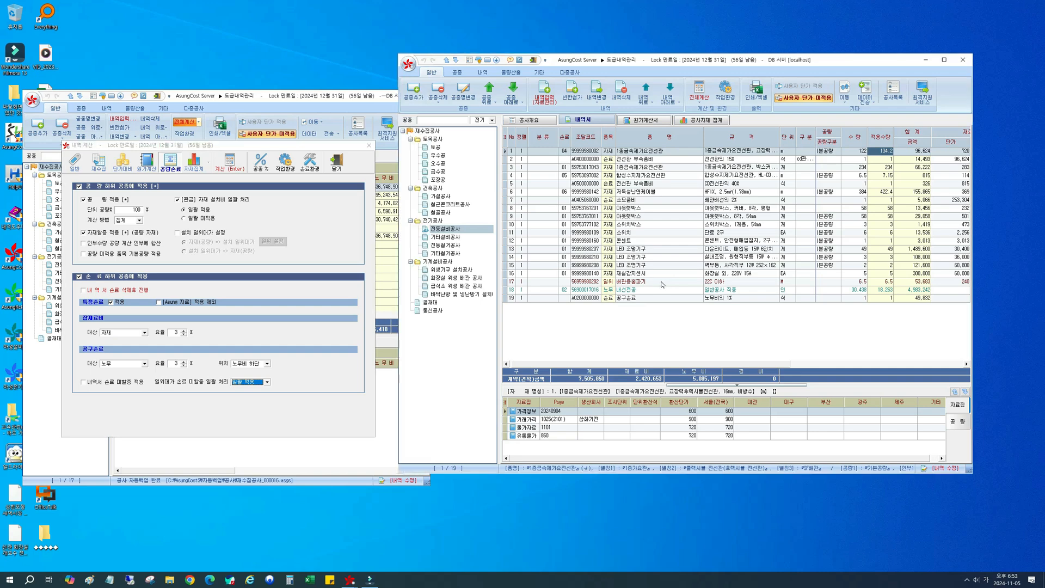
left_click(444, 237)
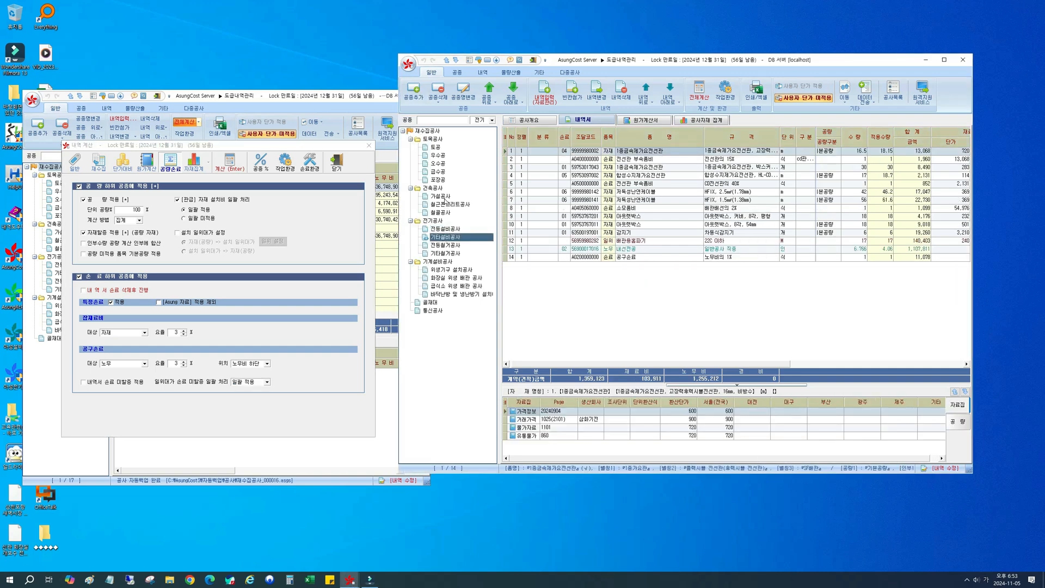
left_click(452, 229)
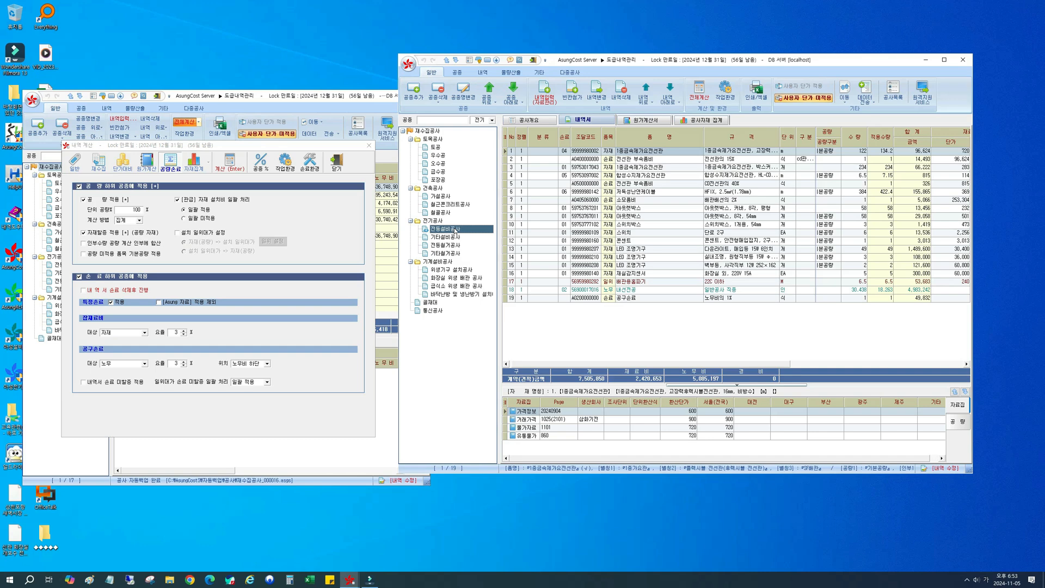
left_click(536, 100)
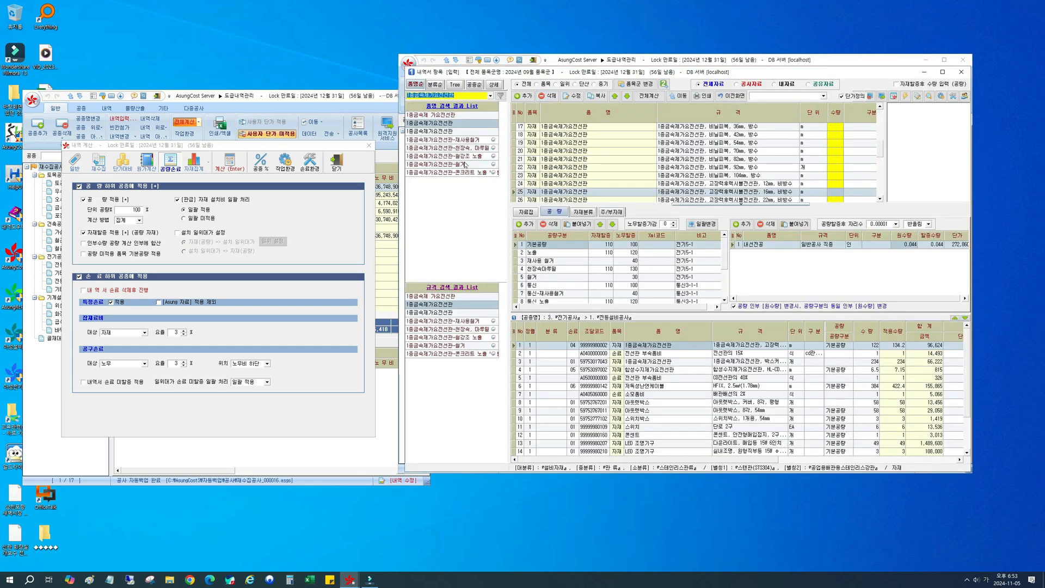
left_click(445, 116)
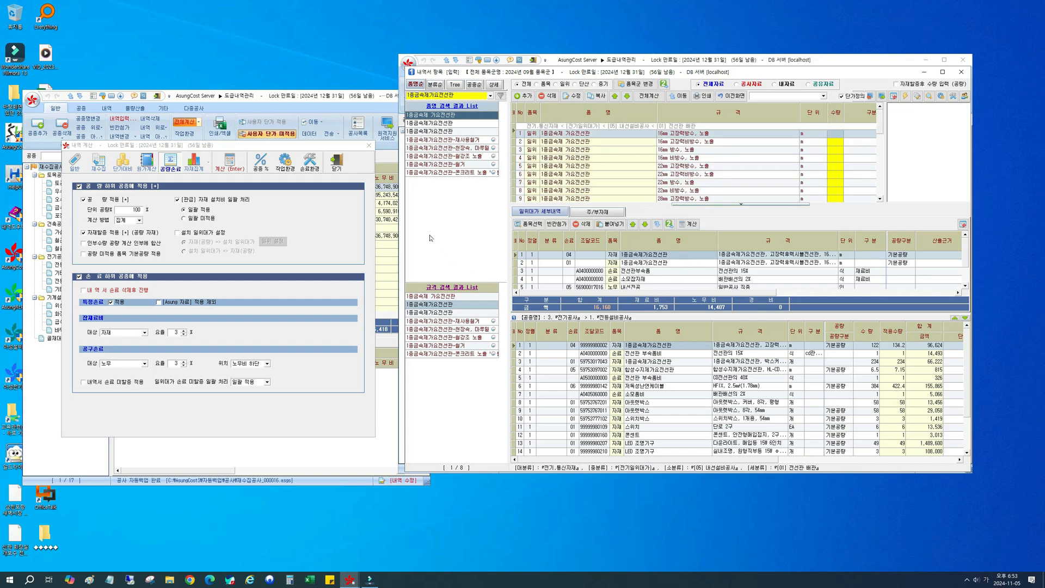
Step: Enlarge the item entry window and adjust its detail pane and 규격 column so 수량, 적용수량 and the cost columns are readable
left_click_drag(643, 72, 586, 55)
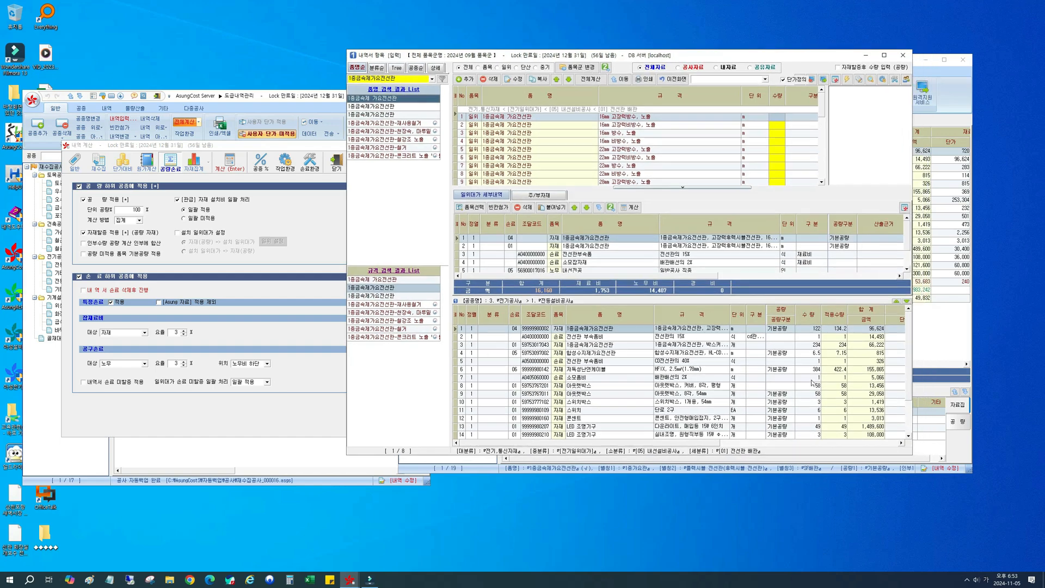
left_click_drag(912, 455, 966, 494)
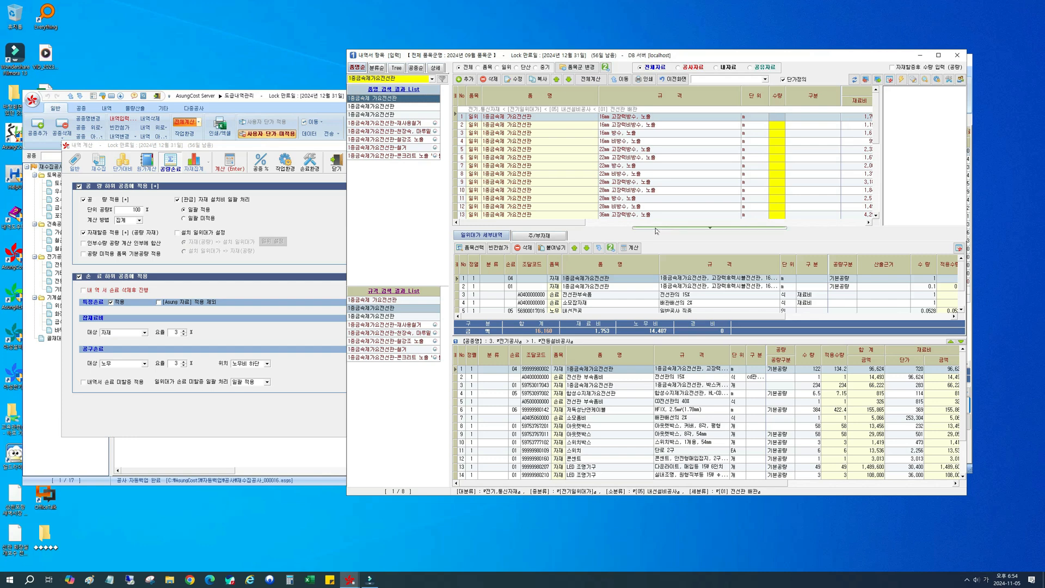
left_click_drag(655, 227, 646, 206)
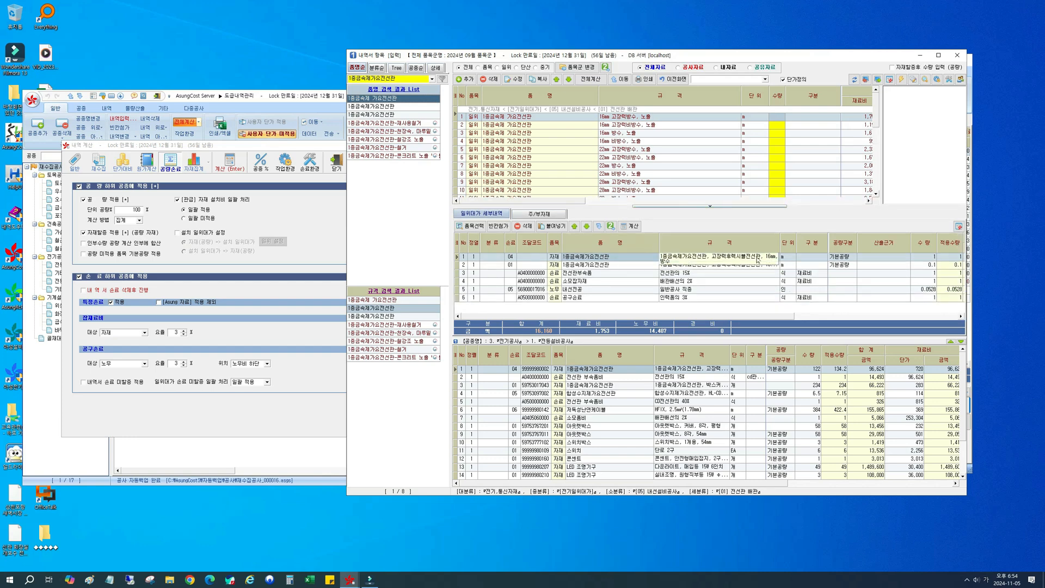
left_click_drag(780, 244, 802, 249)
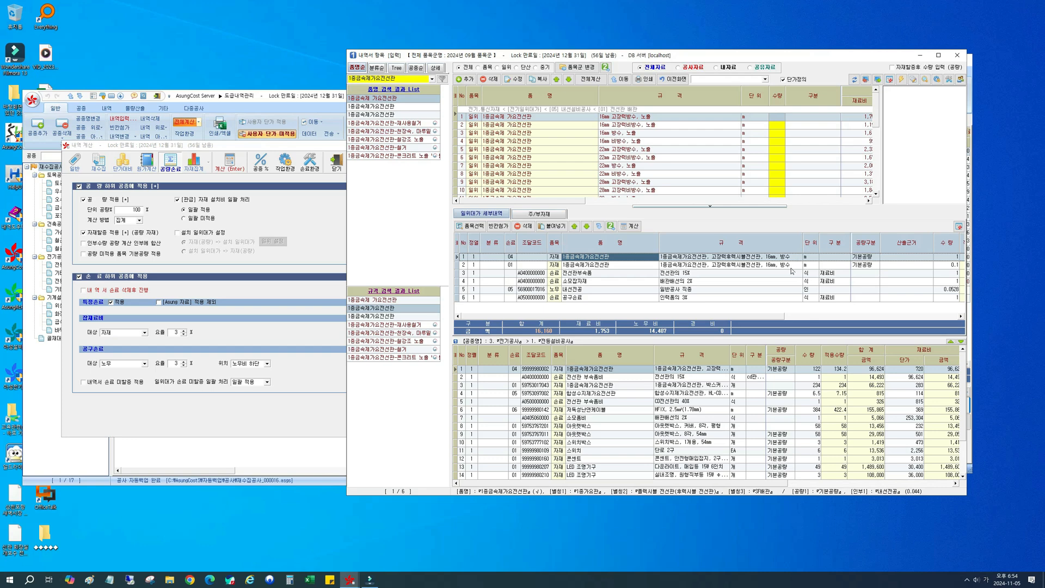
left_click(774, 266)
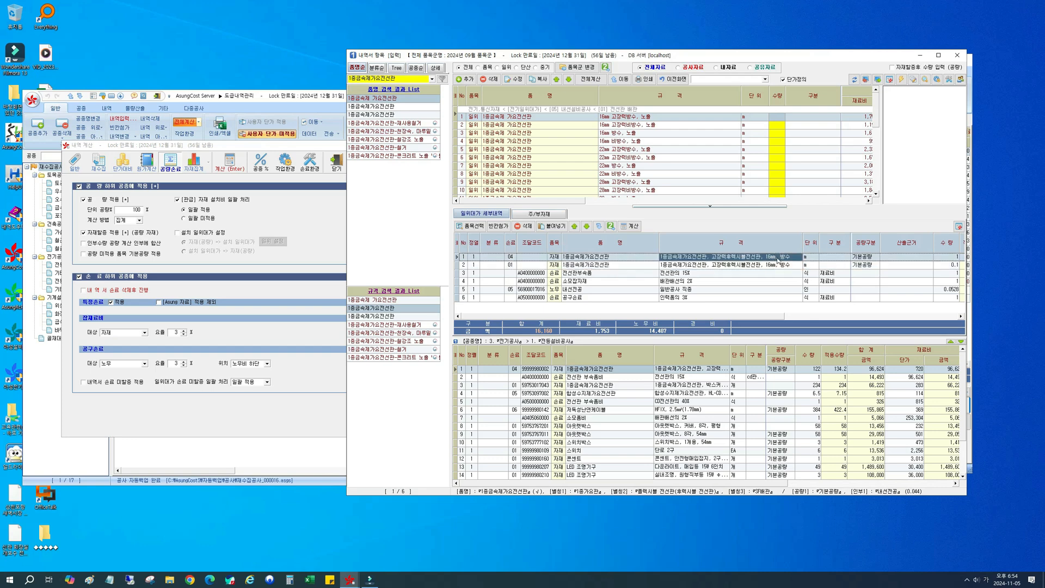
left_click_drag(661, 254, 637, 250)
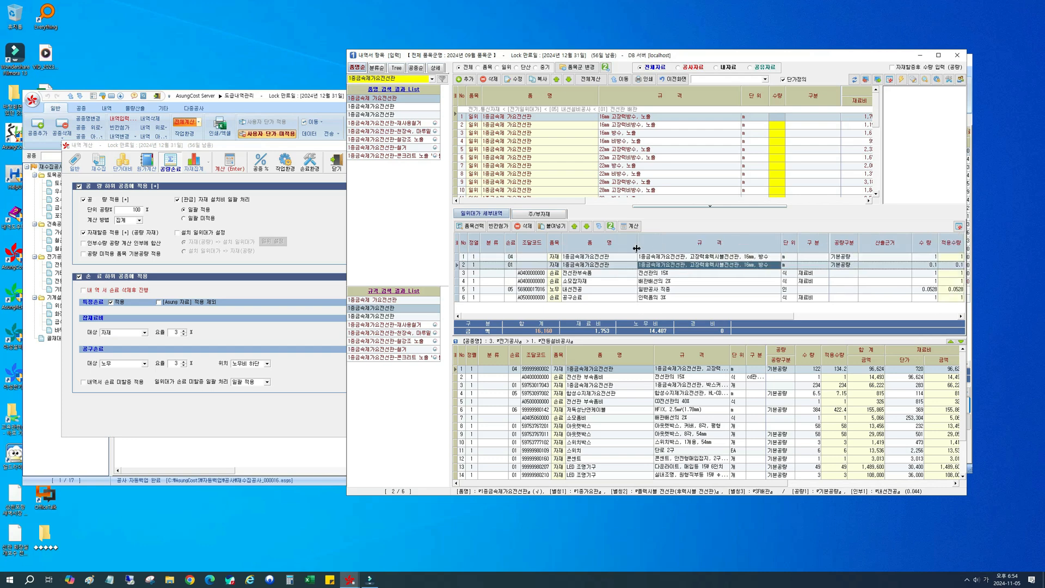
left_click_drag(344, 254, 173, 254)
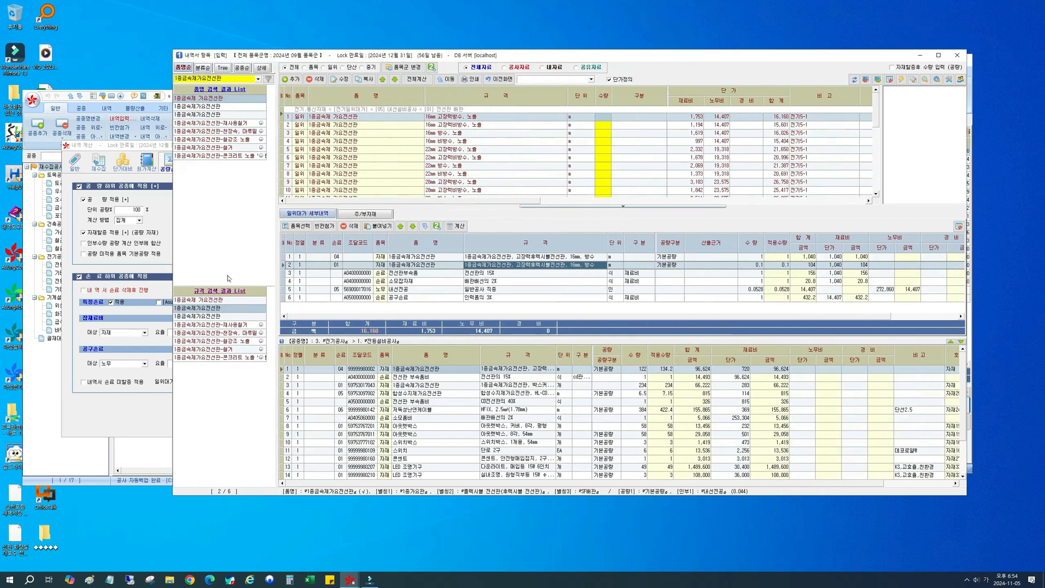
Step: Compare the 수량 of the two 1종금속제가요전선관 rows in the 일위대가 세부내역
left_click(751, 258)
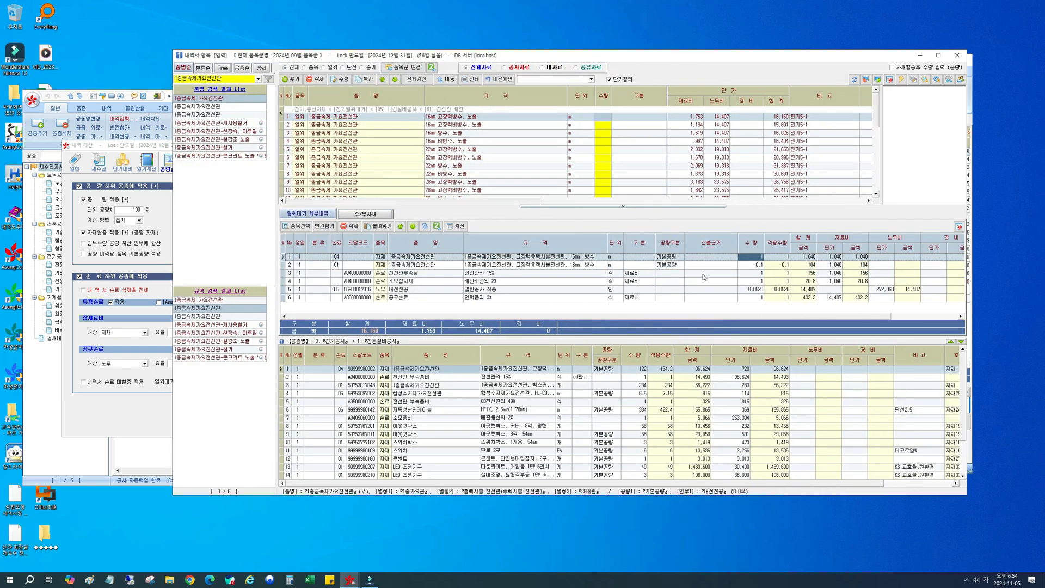
left_click(757, 266)
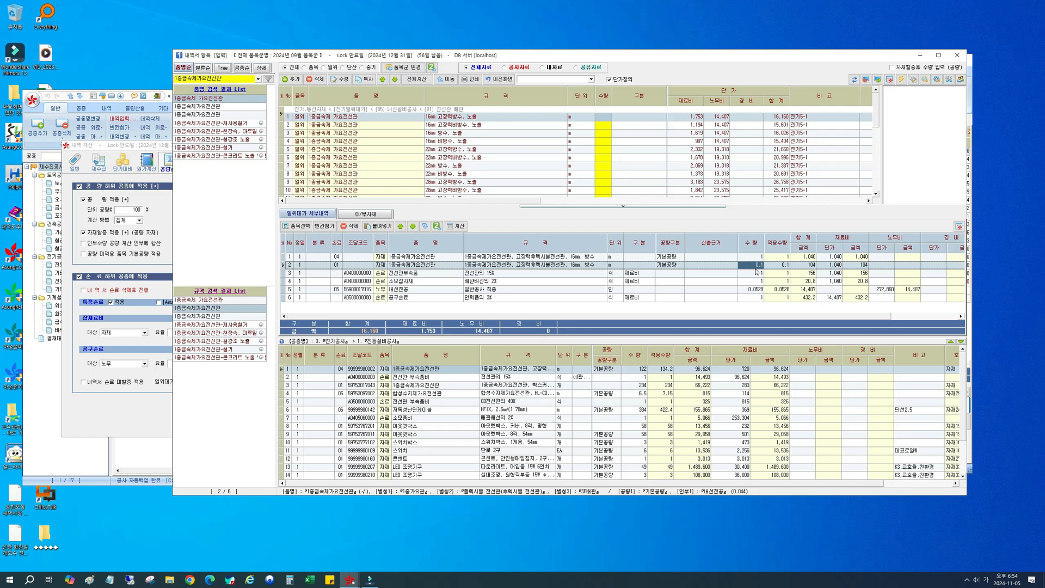
left_click(752, 258)
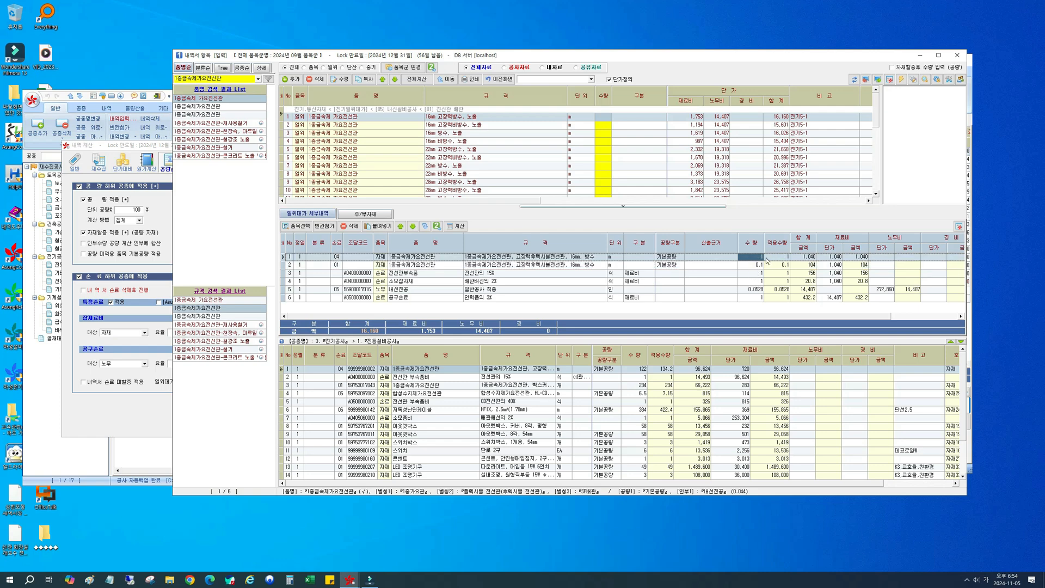
left_click(753, 267)
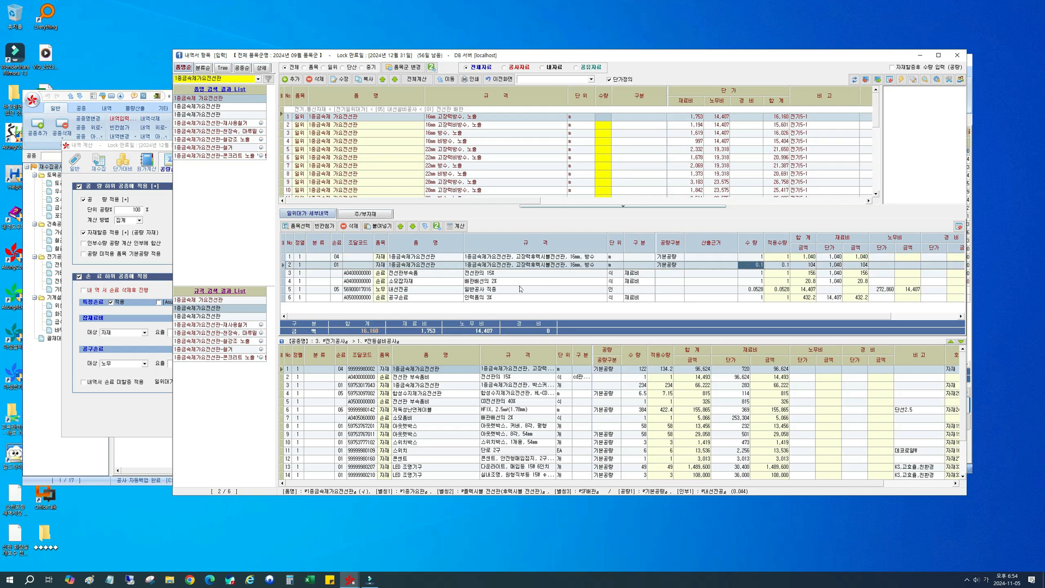
Step: Examine how the 손료 code 04 of the first 1종금속제가요전선관 detail row relates to the 조달코드 of the 전선관부속품 row
left_click(419, 273)
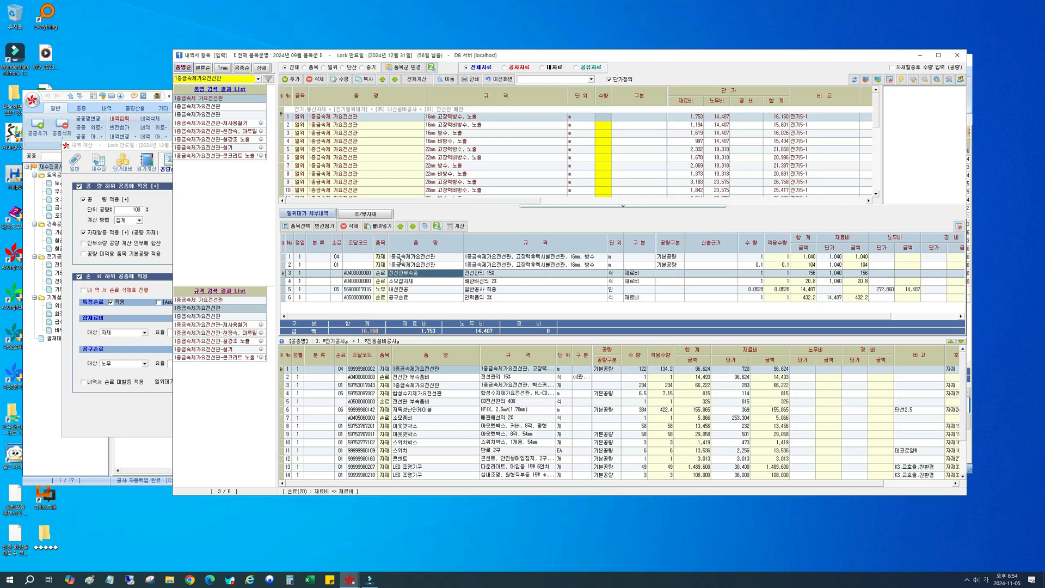
left_click(401, 258)
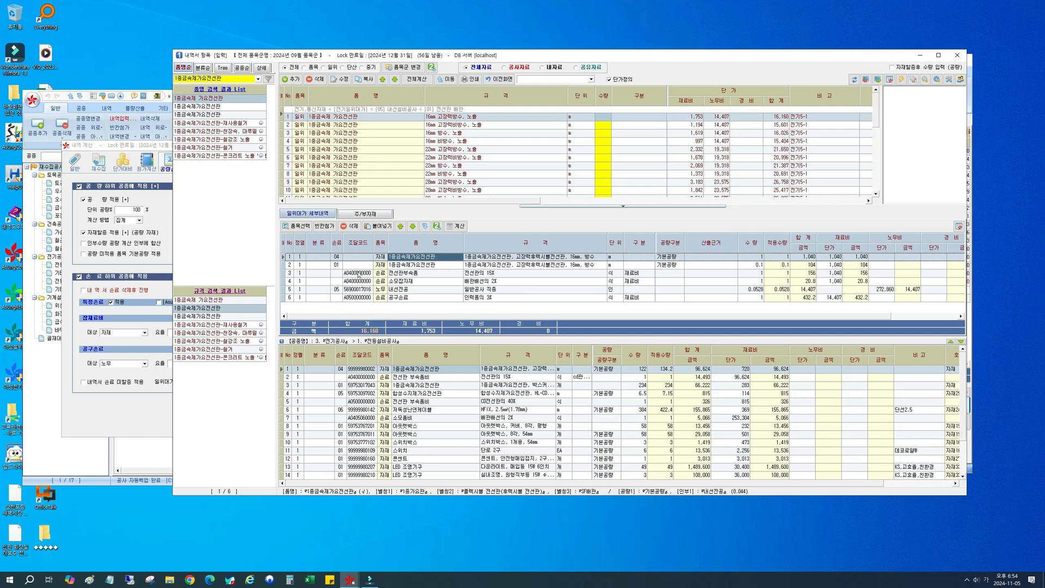
left_click(334, 258)
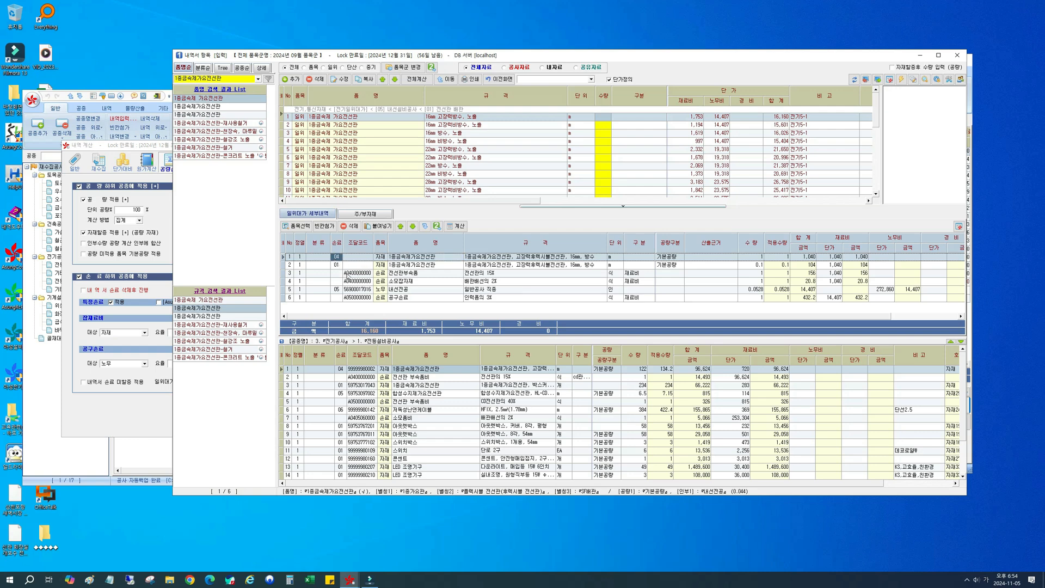
left_click(348, 274)
left_click(338, 258)
left_click(351, 272)
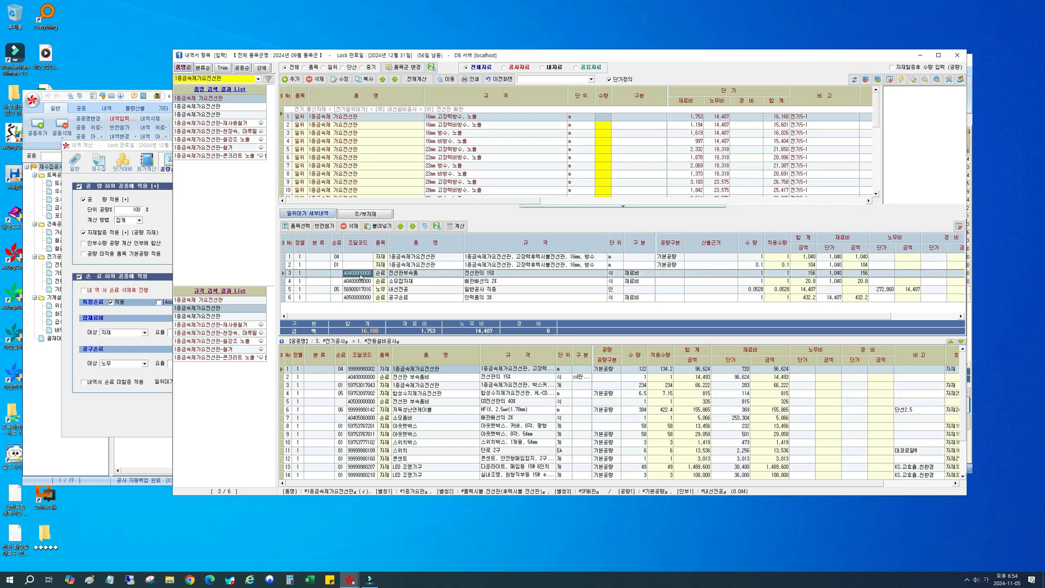
left_click(338, 258)
left_click(348, 273)
left_click(338, 257)
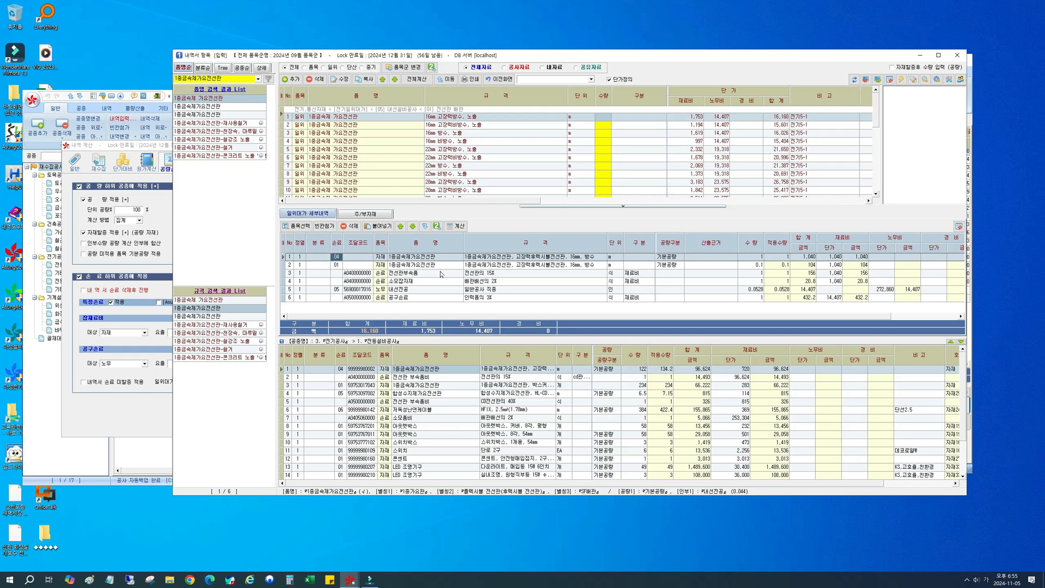
Step: Check the 재료비 금액 of the second 1종금속제가요전선관 detail row against the first row
left_click(437, 267)
left_click(380, 259)
left_click(859, 266)
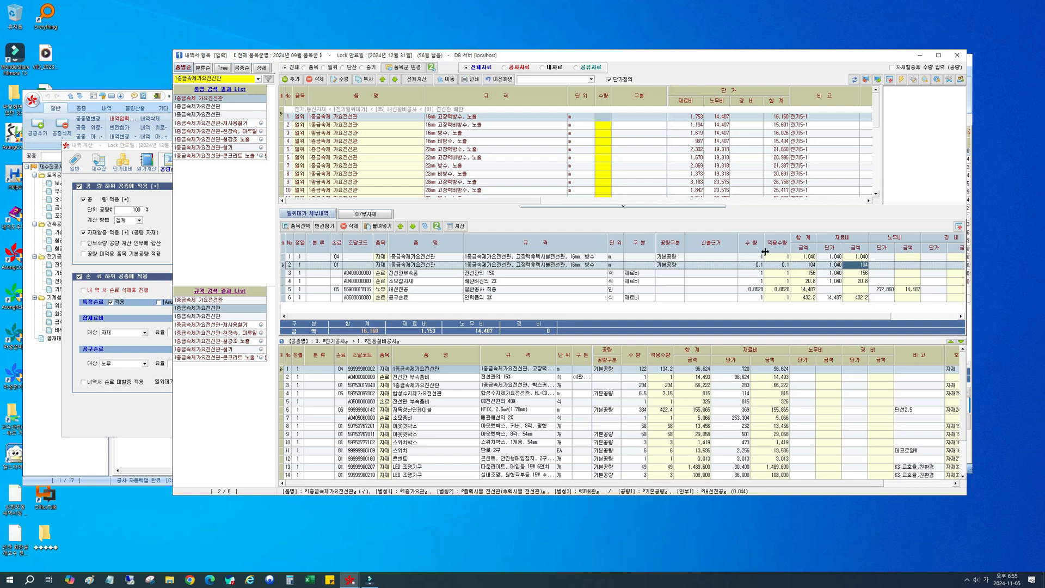
Step: Set the 일위대가 손료 미할증 일괄 처리 option back to 없음
left_click_drag(363, 56, 543, 57)
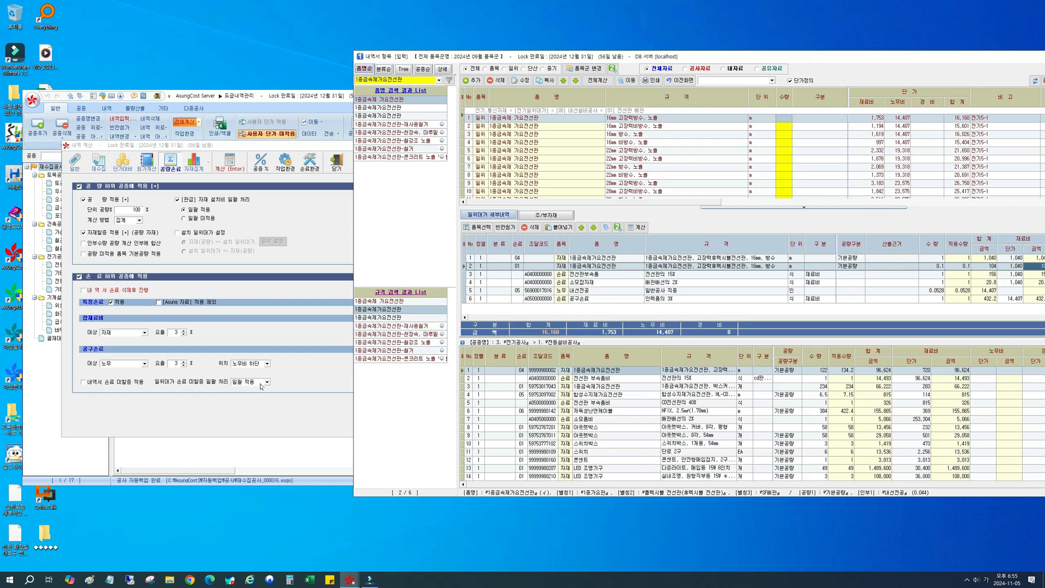
left_click(267, 382)
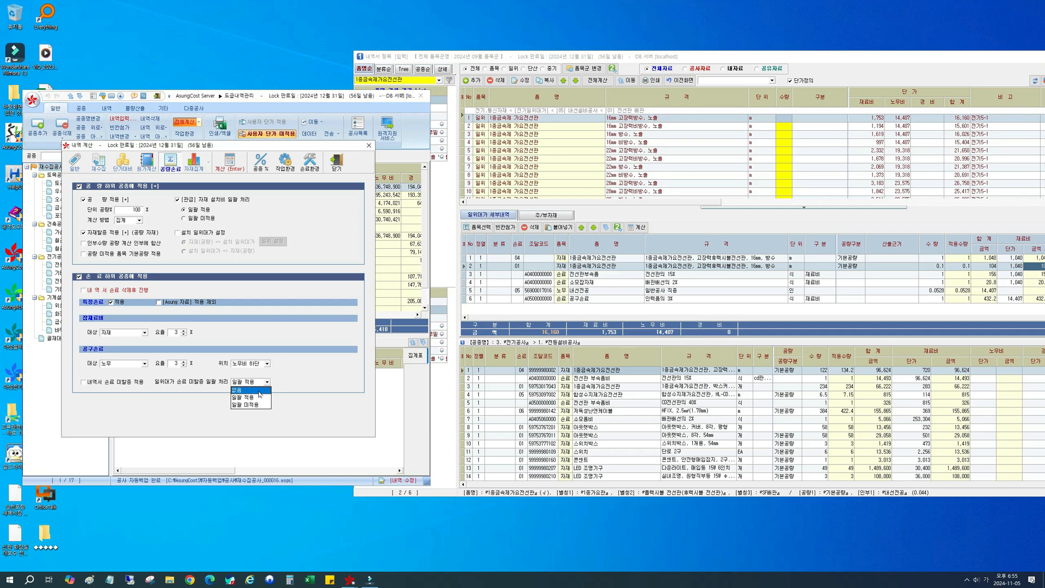
left_click(258, 391)
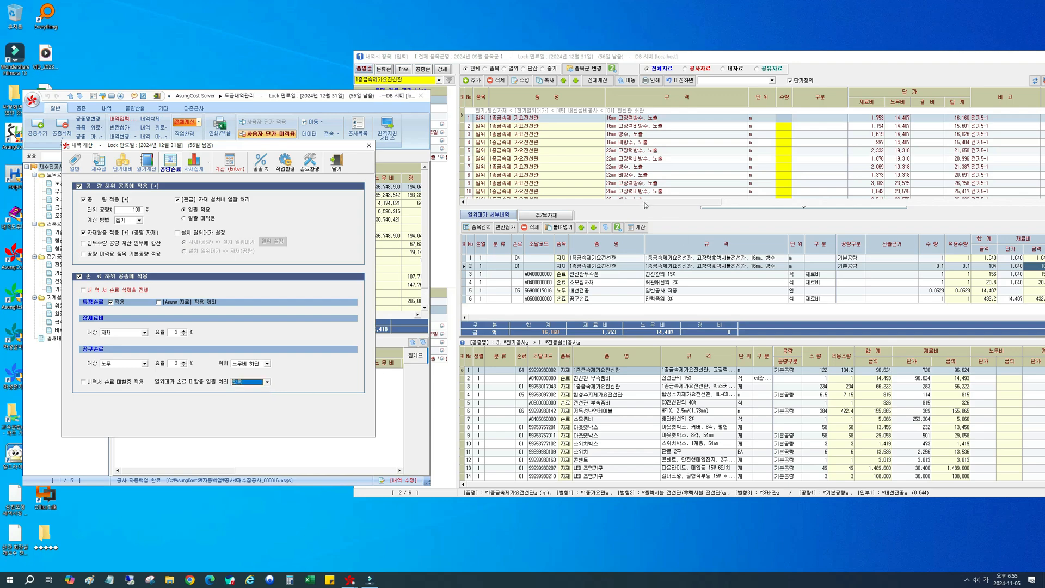
Step: Turn on 손료미할증 in the 손료 환경 columns for the 16mm 고장력방수, 노출 item of 1종금속제 가요전선관
left_click_drag(696, 58, 551, 55)
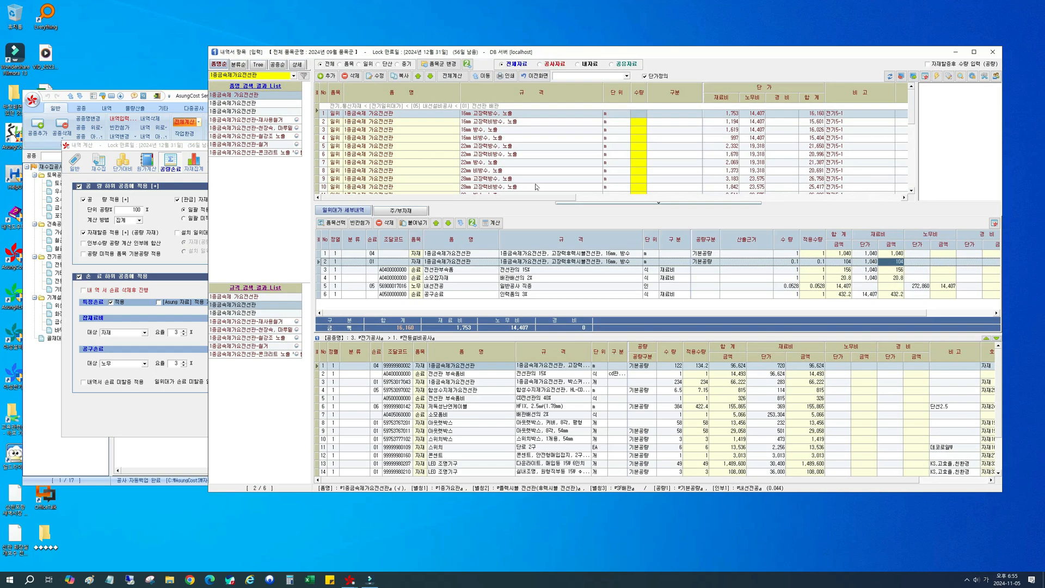
left_click_drag(531, 200, 547, 201)
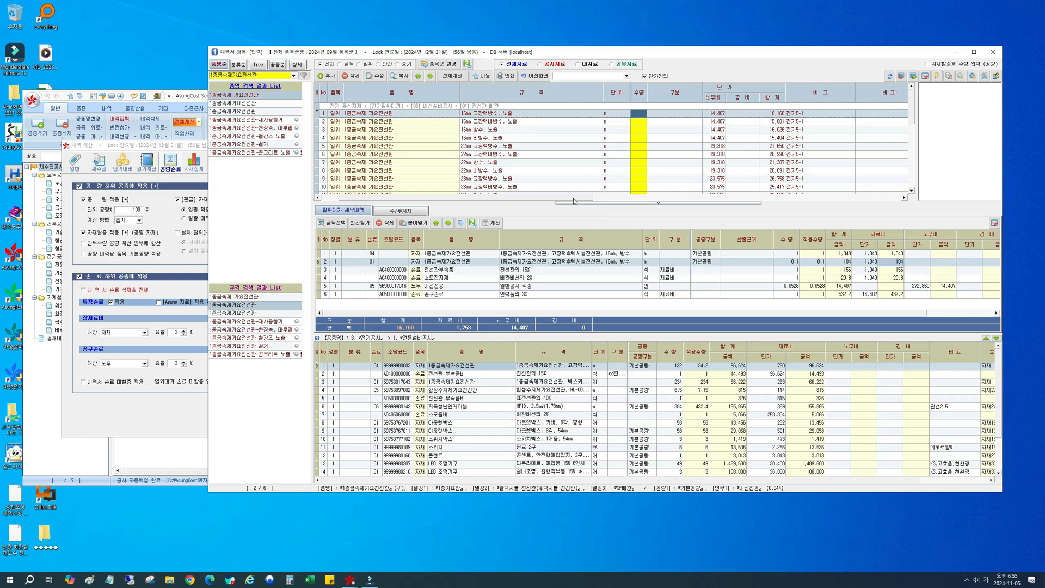
left_click_drag(573, 201, 549, 202)
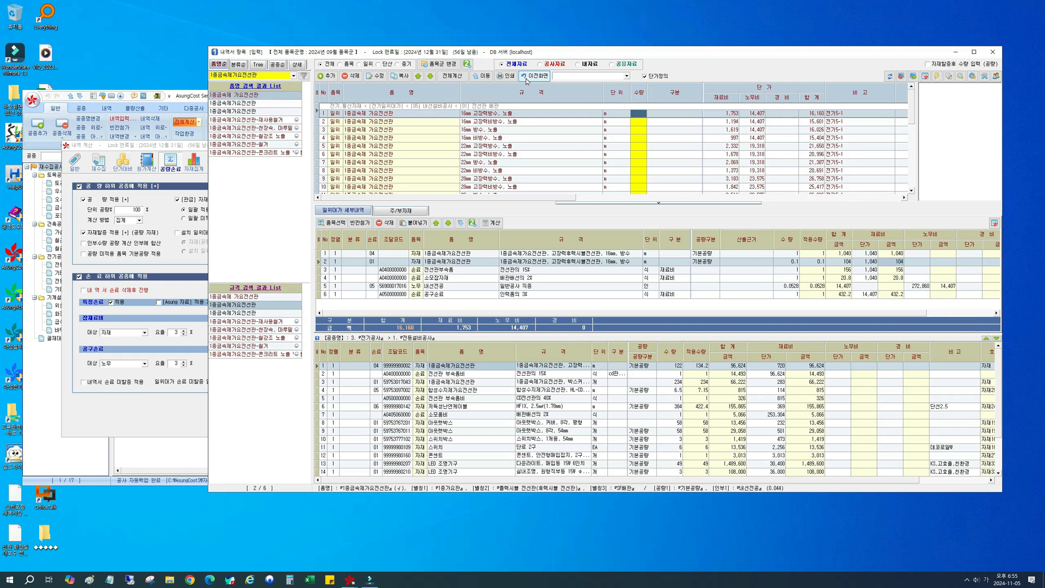
left_click_drag(519, 198, 858, 197)
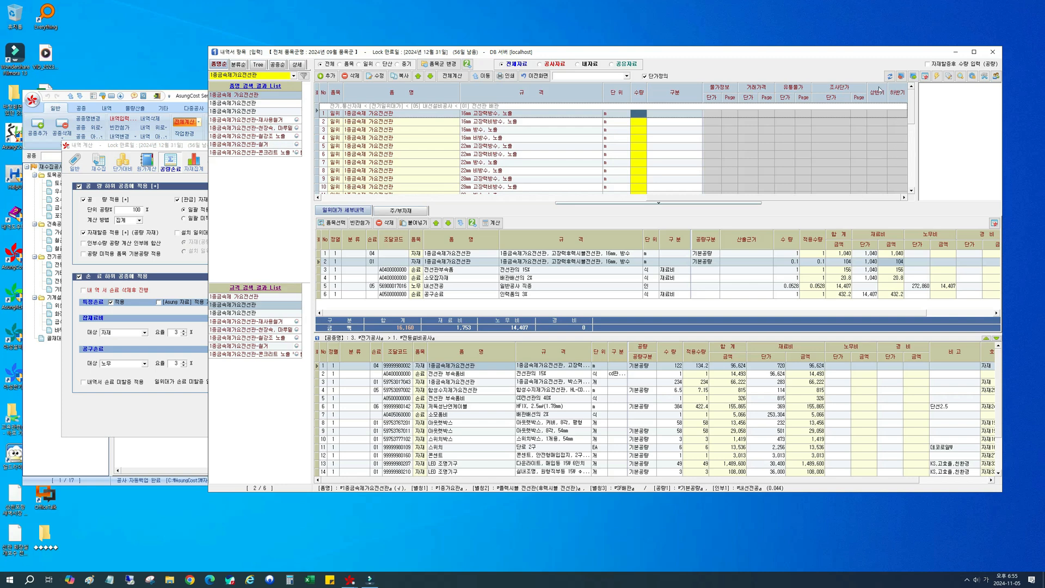
left_click(317, 96)
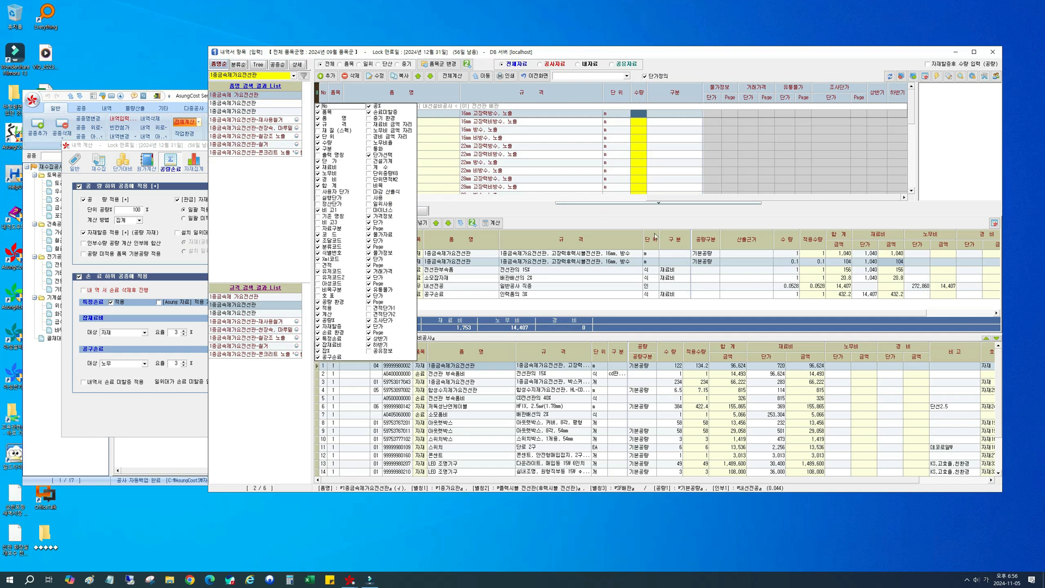
left_click(679, 201)
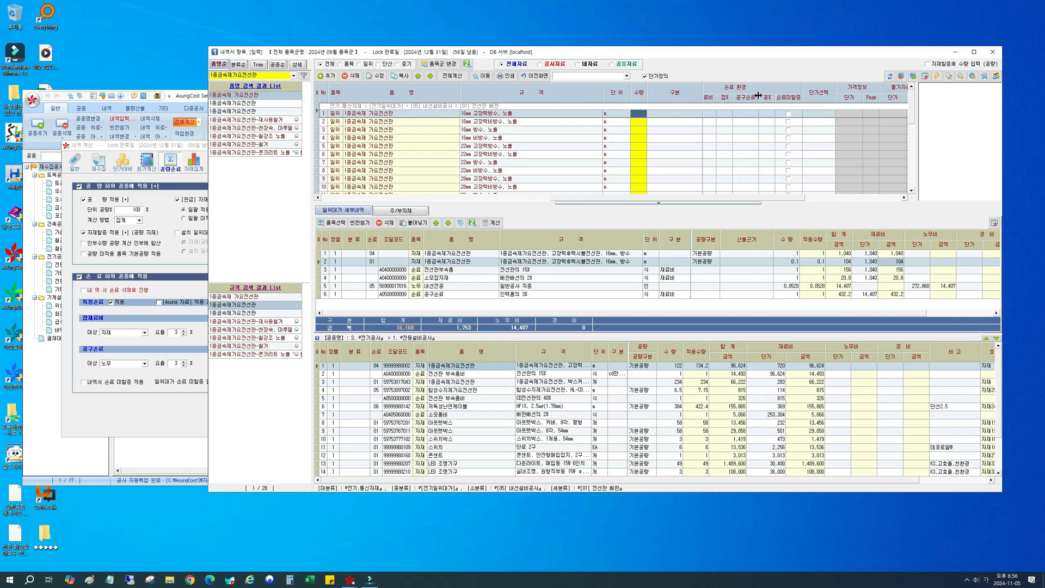
left_click(788, 114)
Step: Compare the 수량 values of the two 1종금속제가요전선관 detail rows
left_click(795, 255)
left_click(794, 262)
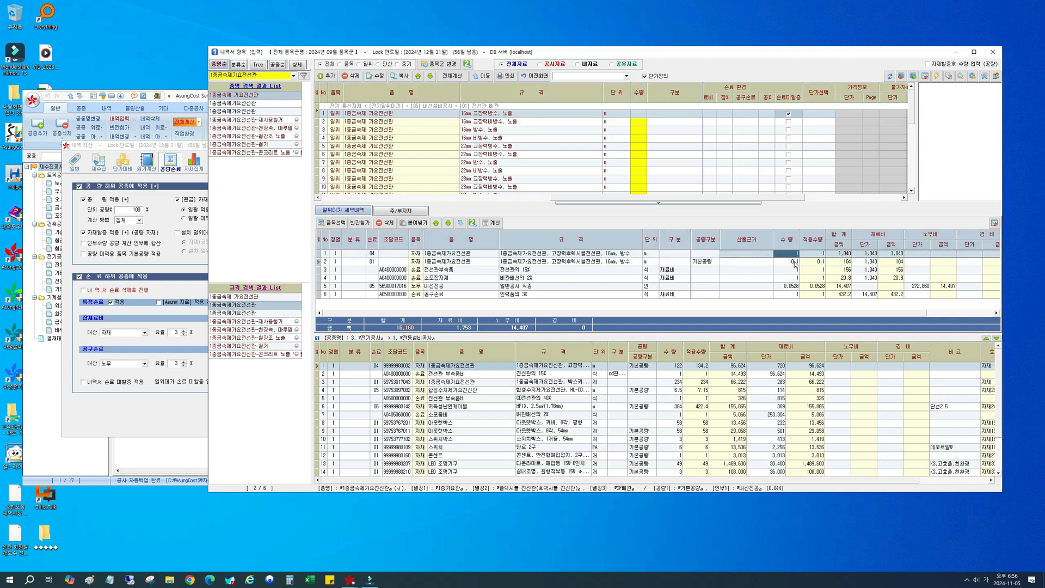
left_click(794, 255)
left_click(794, 262)
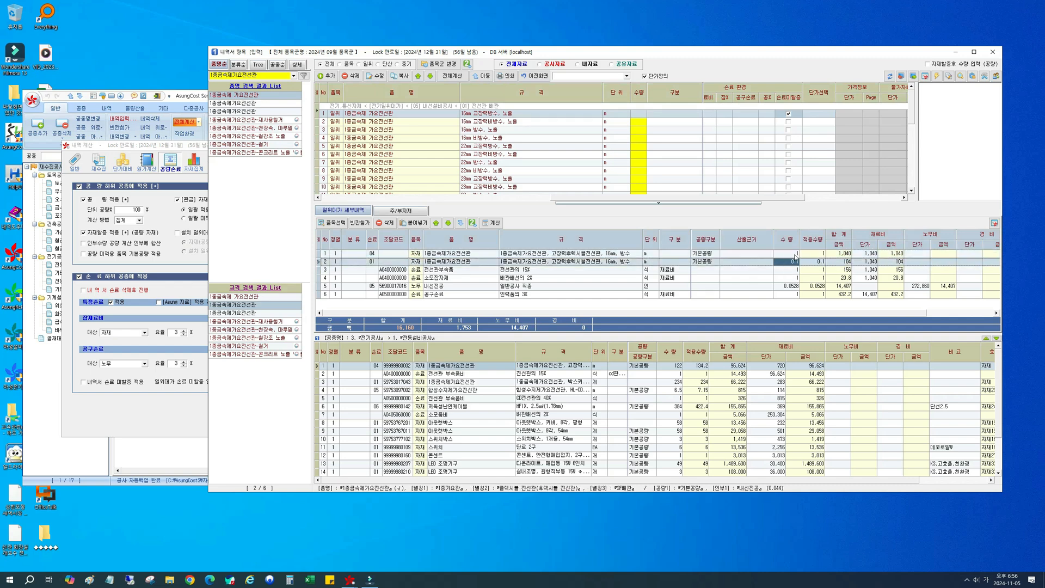
left_click(794, 254)
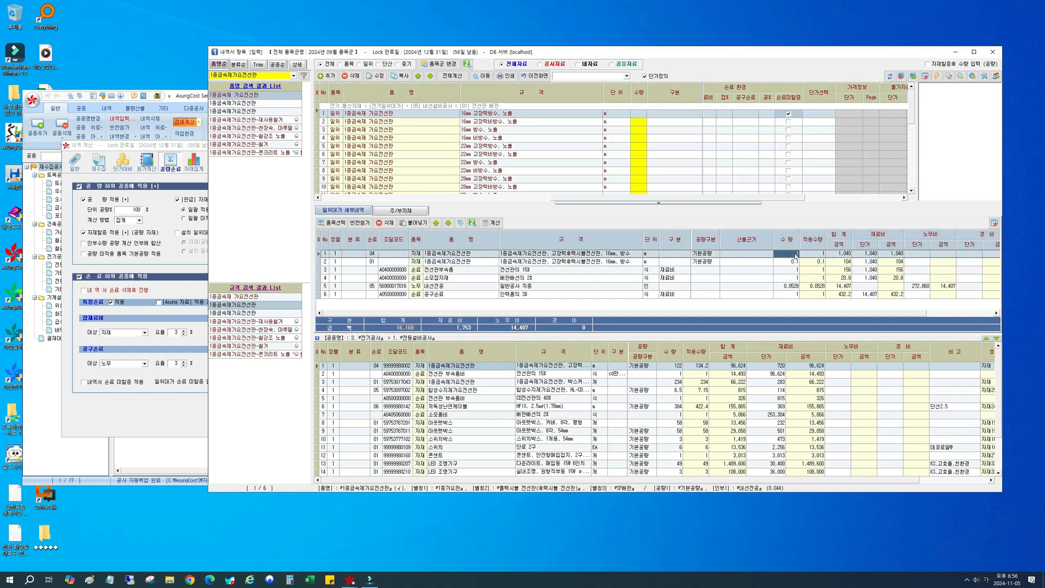
Step: For the 16mm 고장력방수, 노출 item, turn off 손료미할증 and enable 공량 적용 with 집계 100%, 자재할증, 특정손료, and 공구손료 노무 3%
left_click(788, 115)
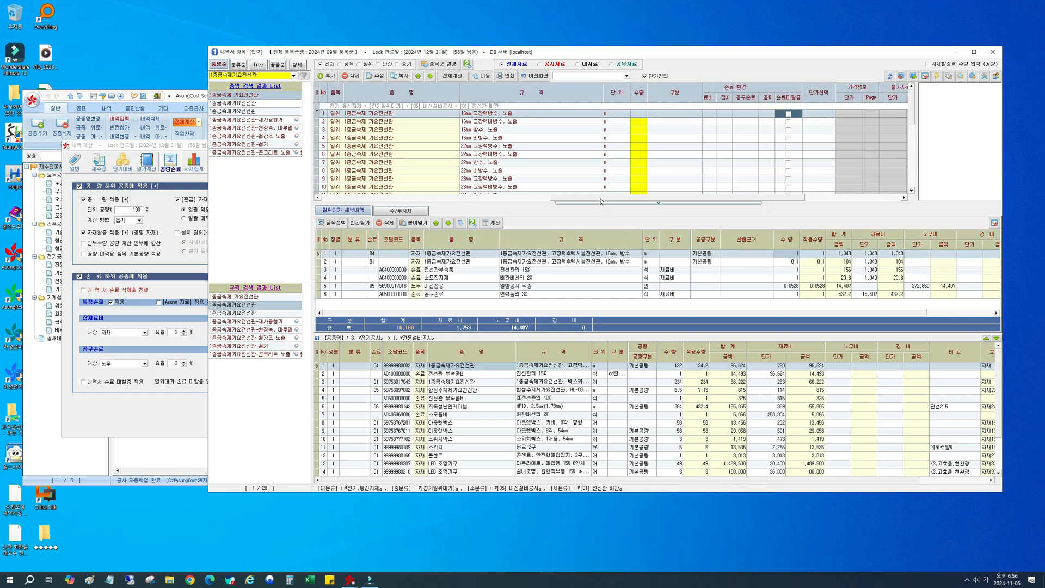
left_click_drag(600, 199, 543, 201)
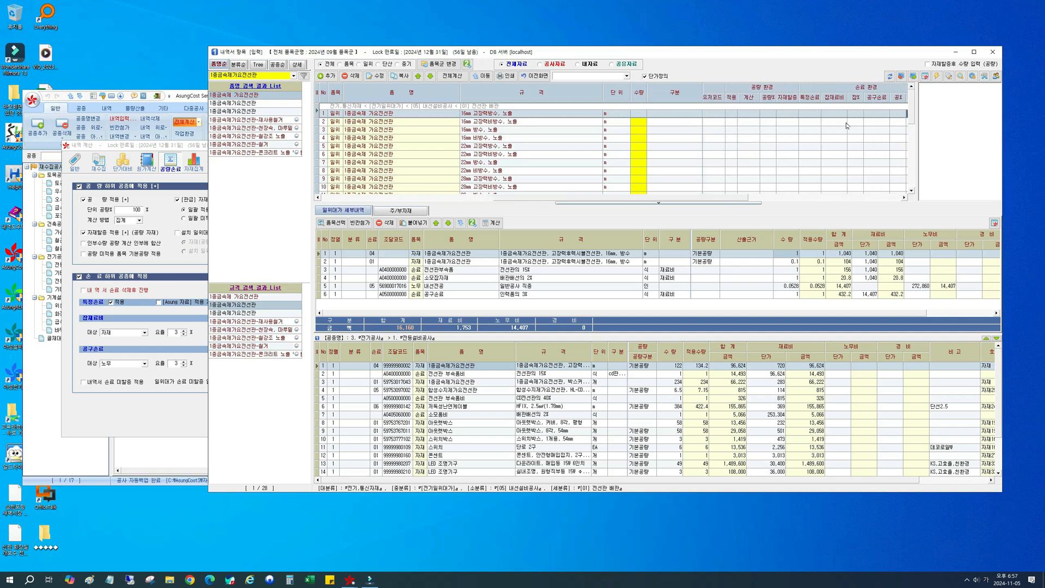
left_click(732, 113)
left_click(733, 114)
left_click(786, 115)
left_click(809, 115)
left_click(881, 116)
left_click(885, 116)
left_click(885, 113)
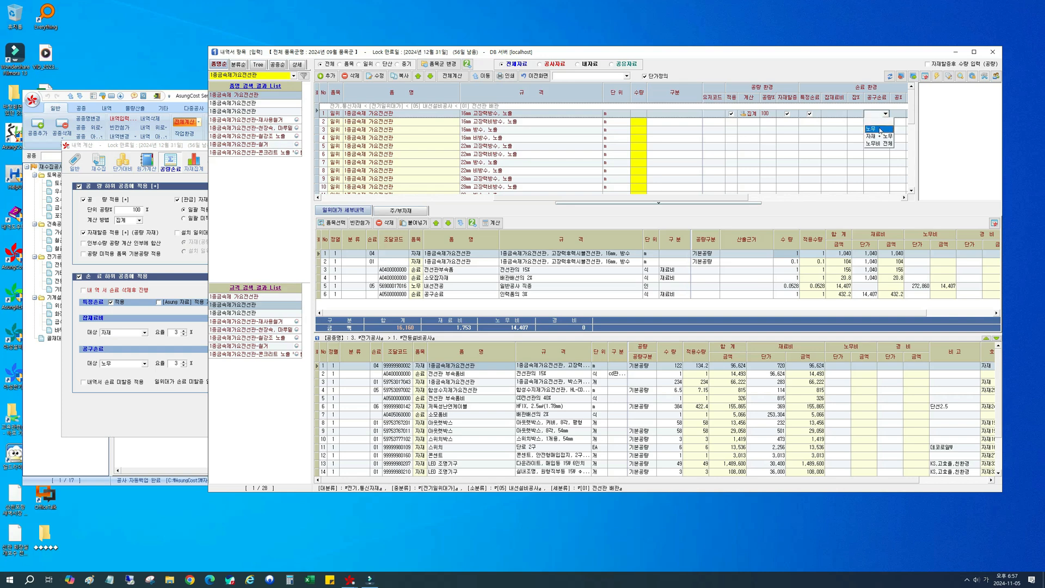
left_click(880, 129)
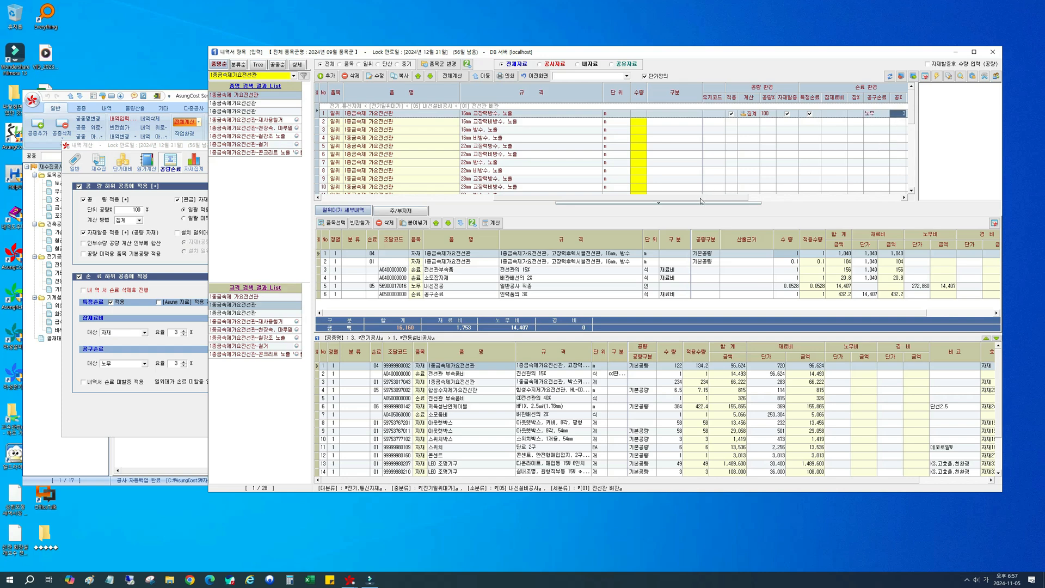
scroll(709, 199, "right", 2)
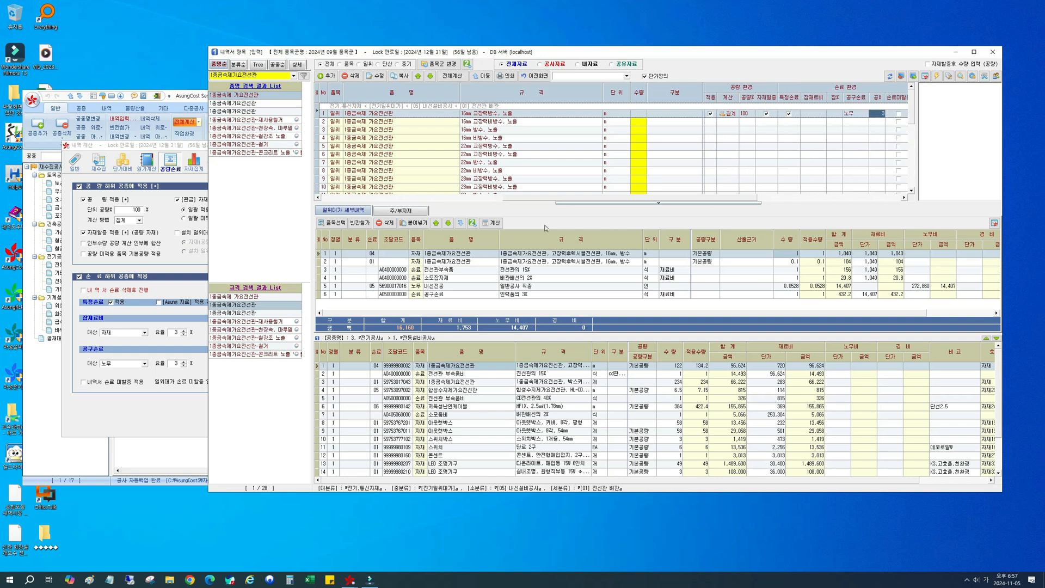
Step: Recalculate the 일위대가 details and delete the second 1종금속제가요전선관 row, the one with 수량 0.1
left_click(491, 224)
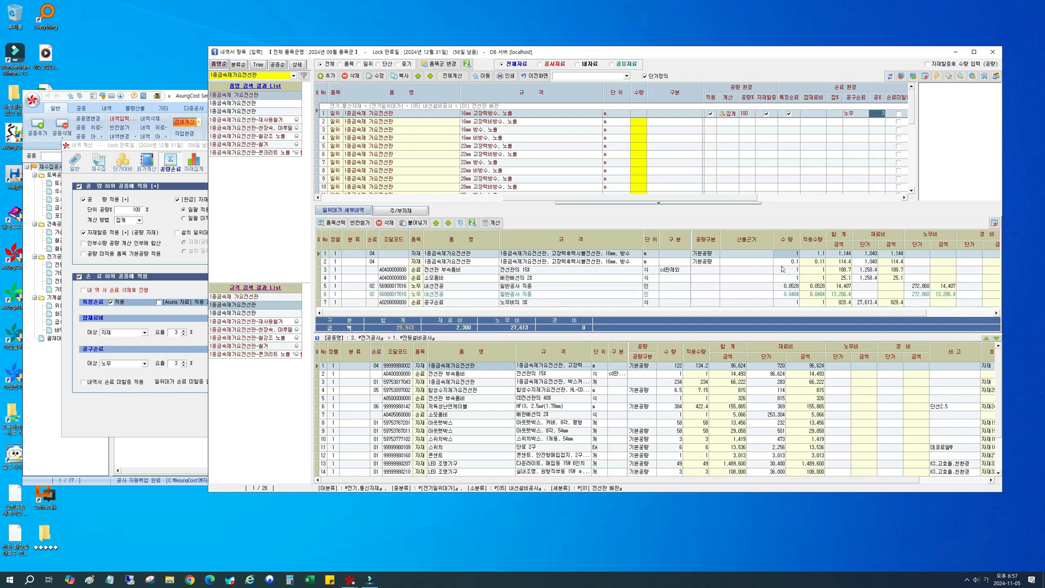
left_click(815, 254)
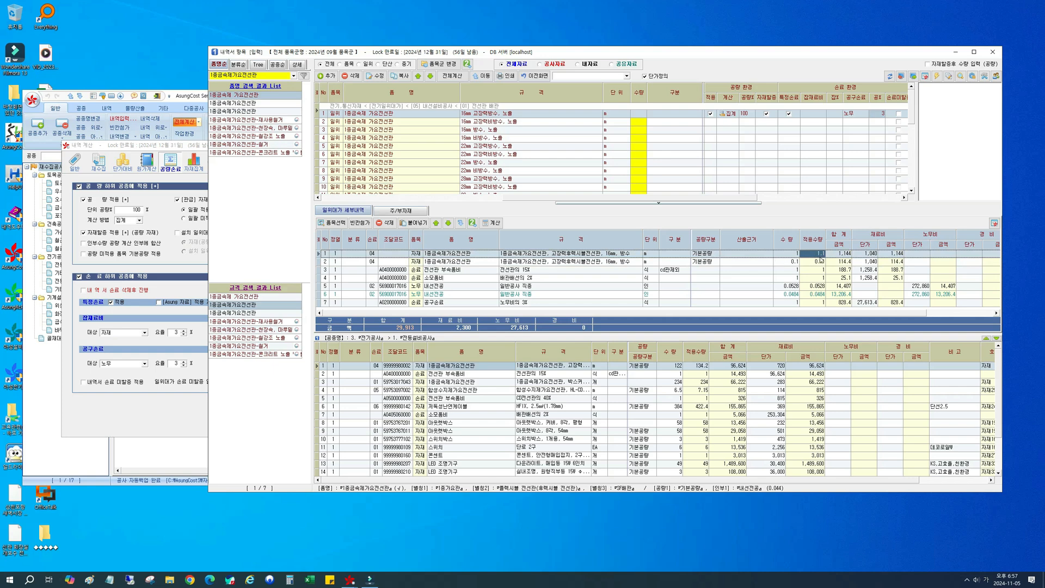
left_click(789, 262)
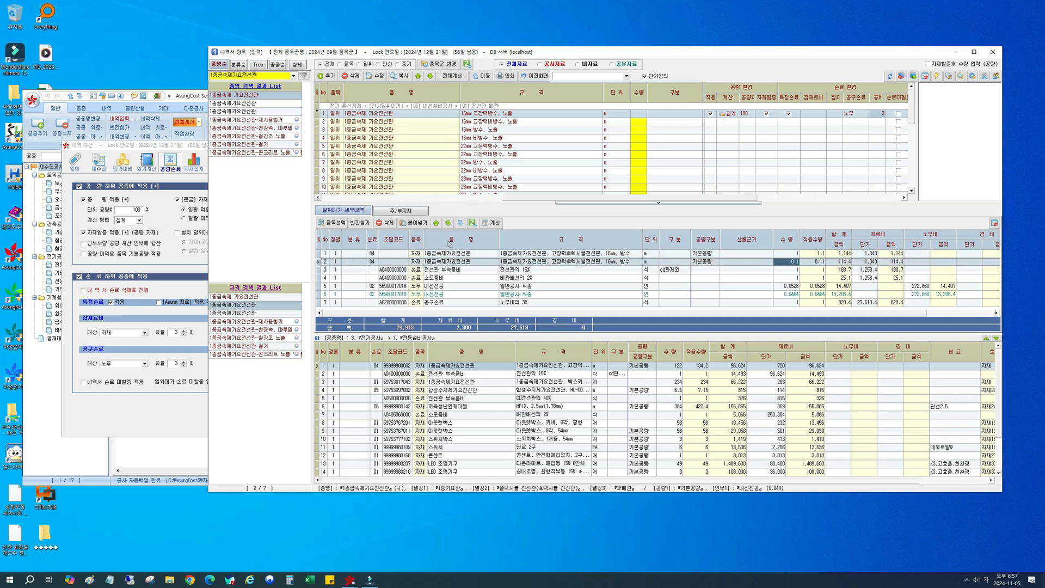
left_click(385, 222)
left_click(524, 322)
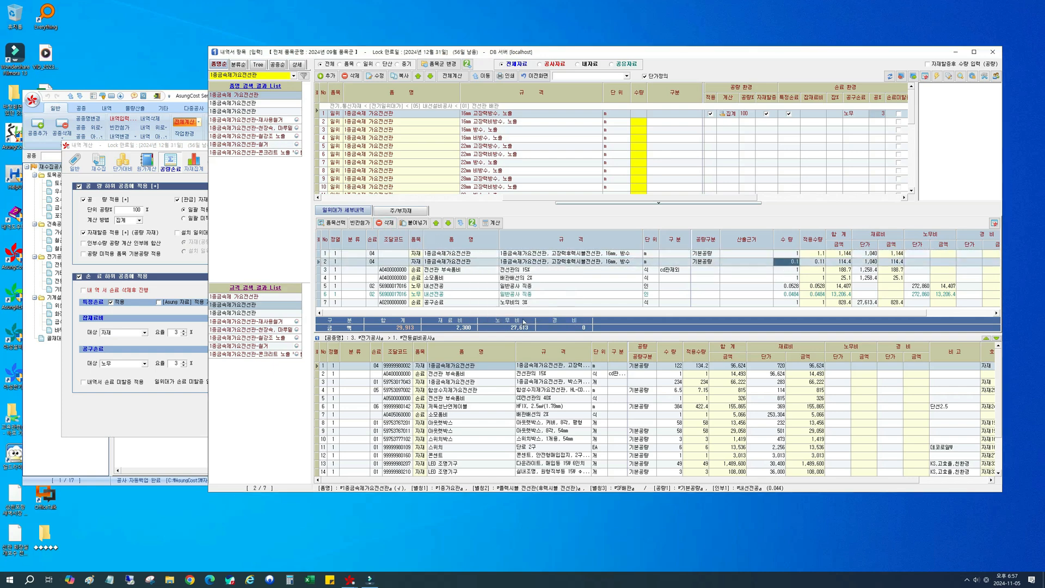
Step: Delete all detail rows from 전선관 부속품비 through 공구손료 and recalculate the 일위대가 from the remaining 1종금속제가요전선관 row
left_click(552, 285)
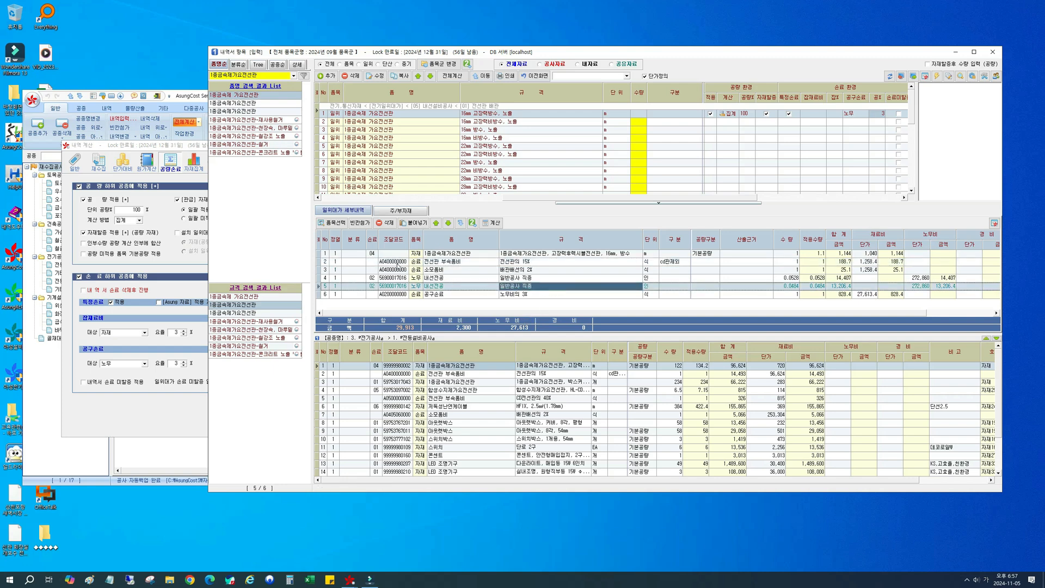
left_click(455, 262)
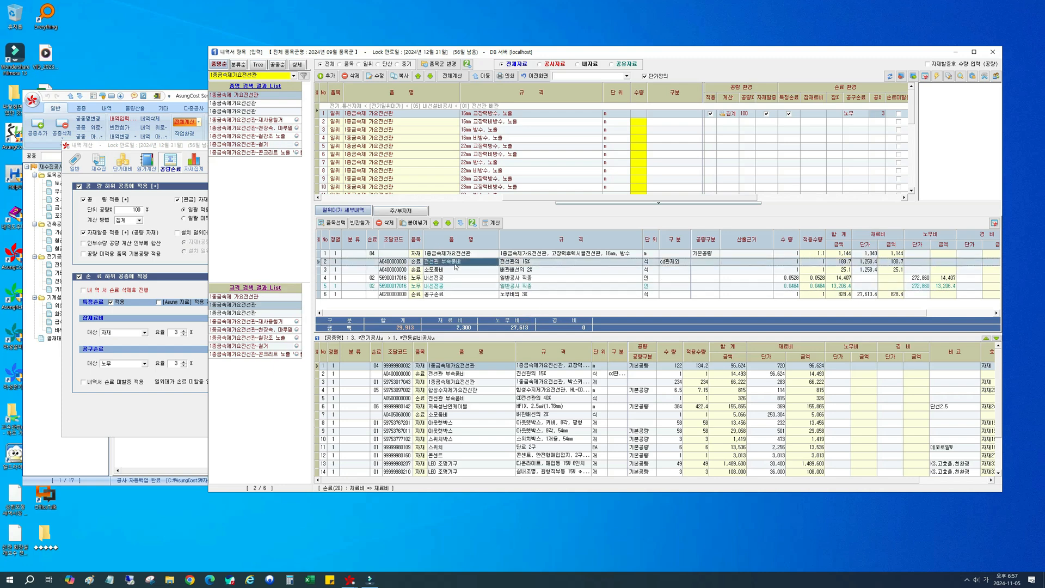
left_click(452, 295, "shift")
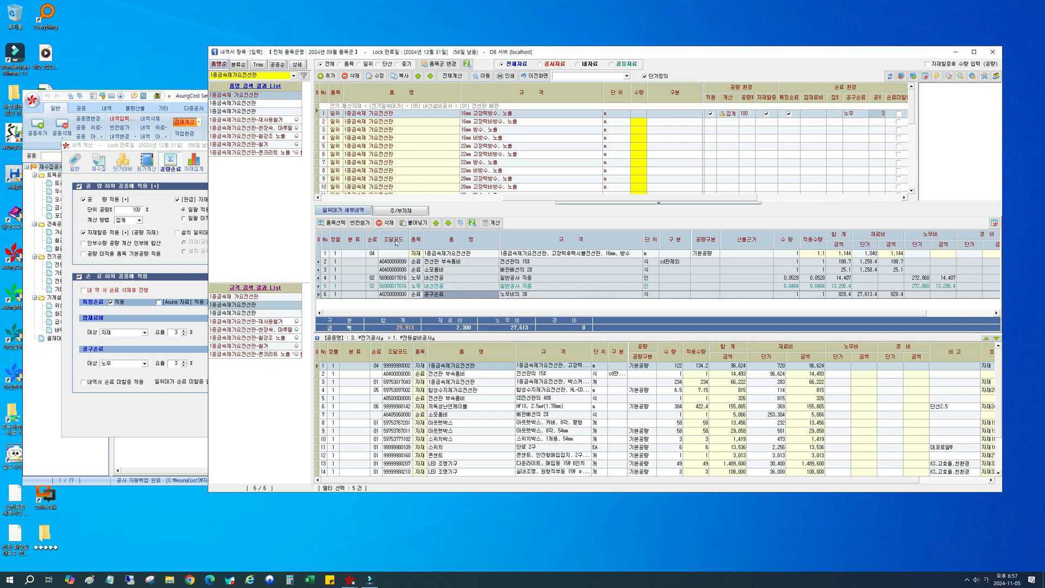
left_click(386, 223)
key("Return")
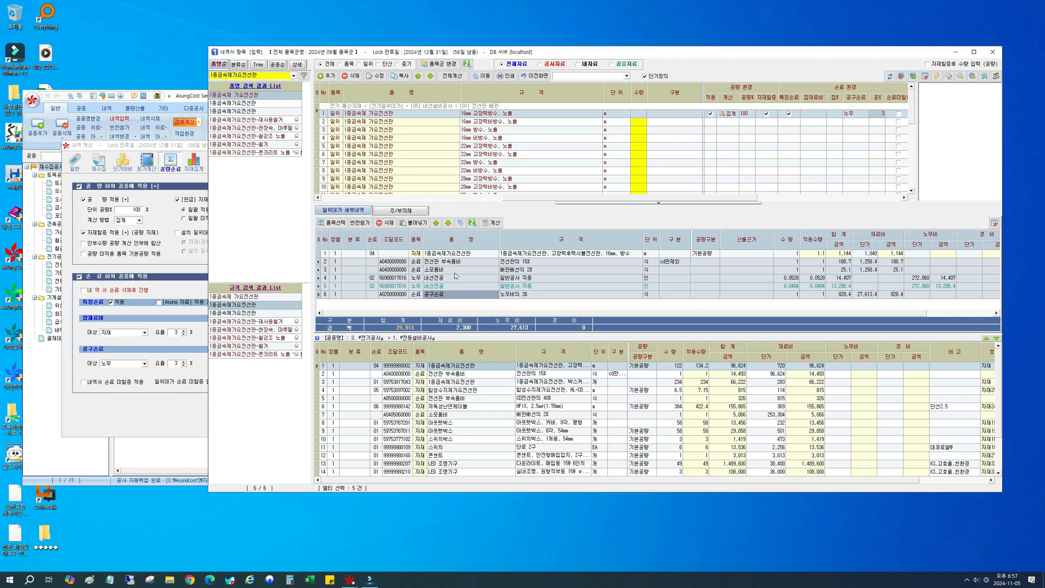
left_click(493, 223)
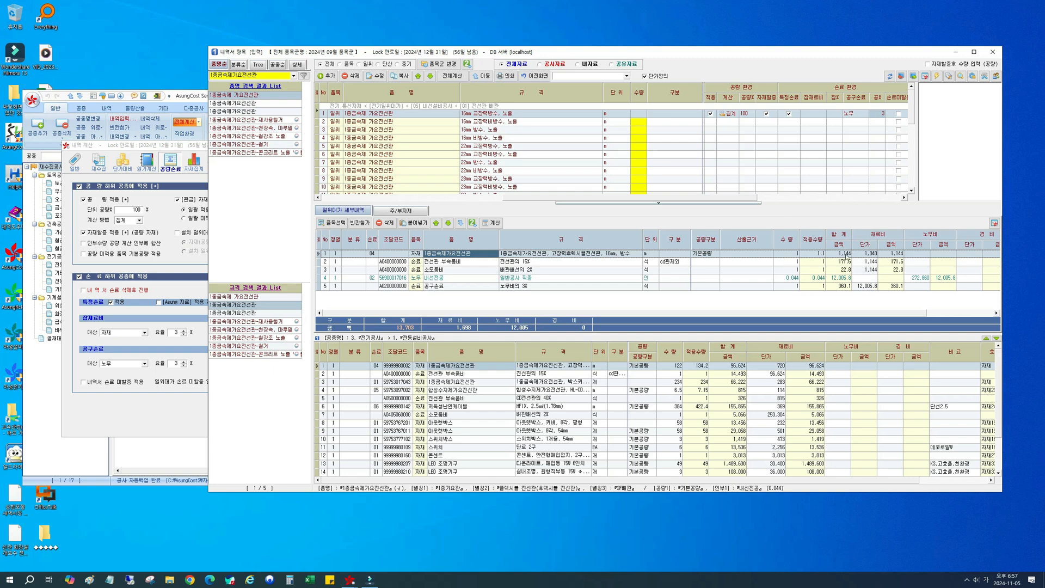
Step: Examine how the 재료비 단가 and 금액 of the 전선관 부속품비 15% row derive from the 1종금속제가요전선관 row
left_click(819, 262)
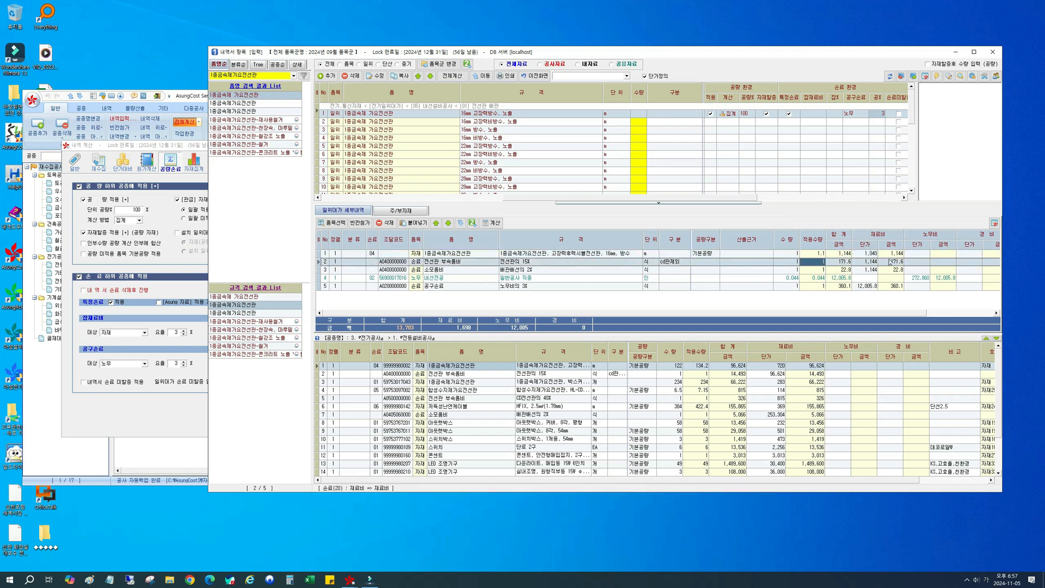
left_click(439, 263)
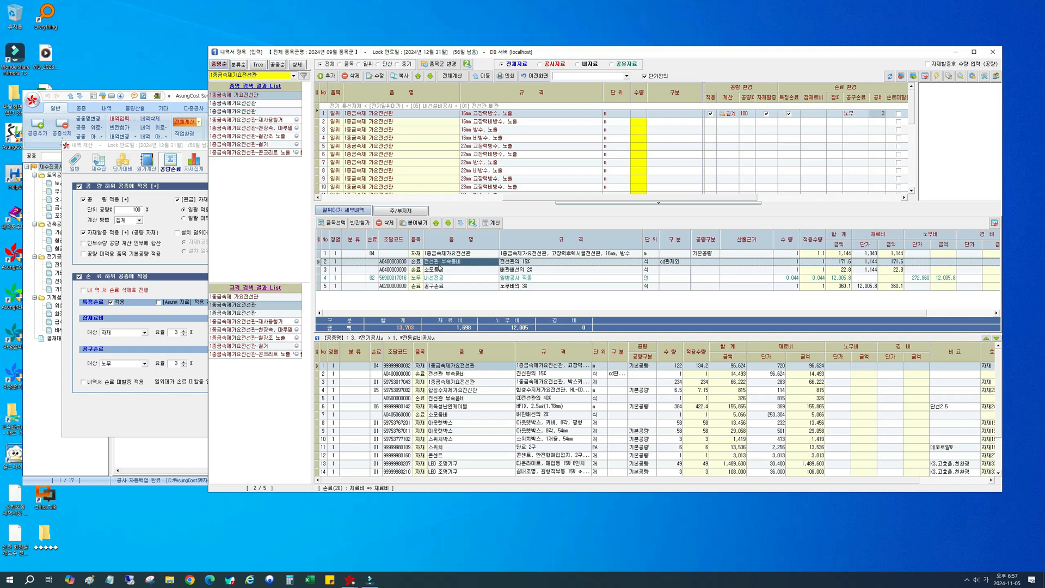
left_click(866, 263)
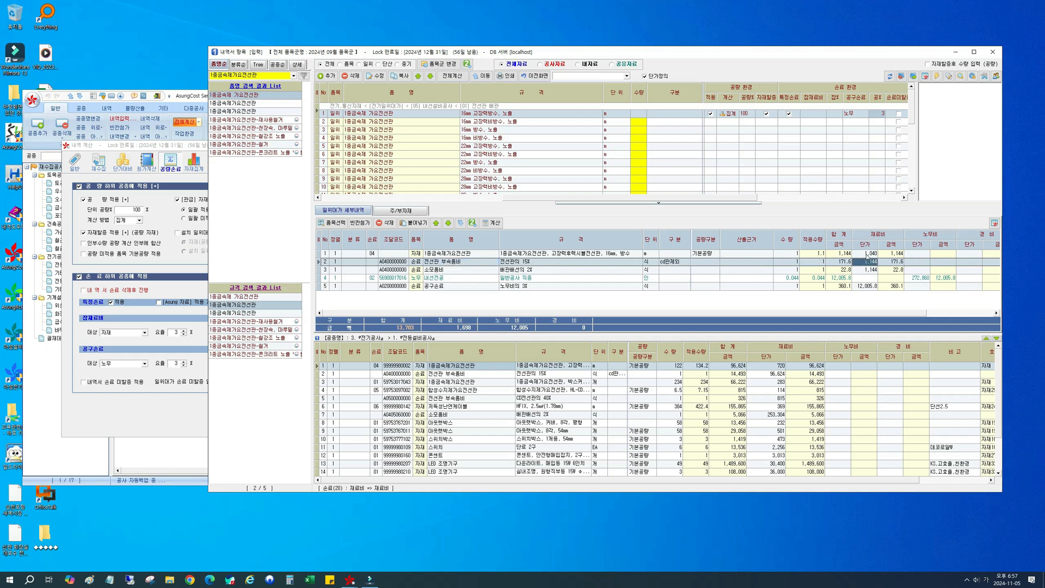
left_click(868, 254)
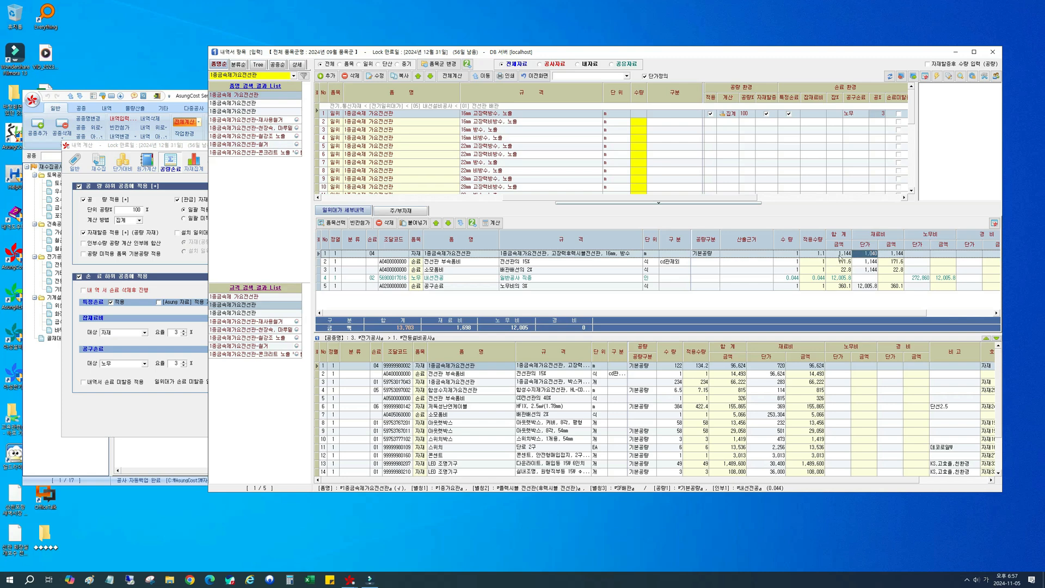
left_click(893, 253)
left_click(431, 263)
left_click(872, 265)
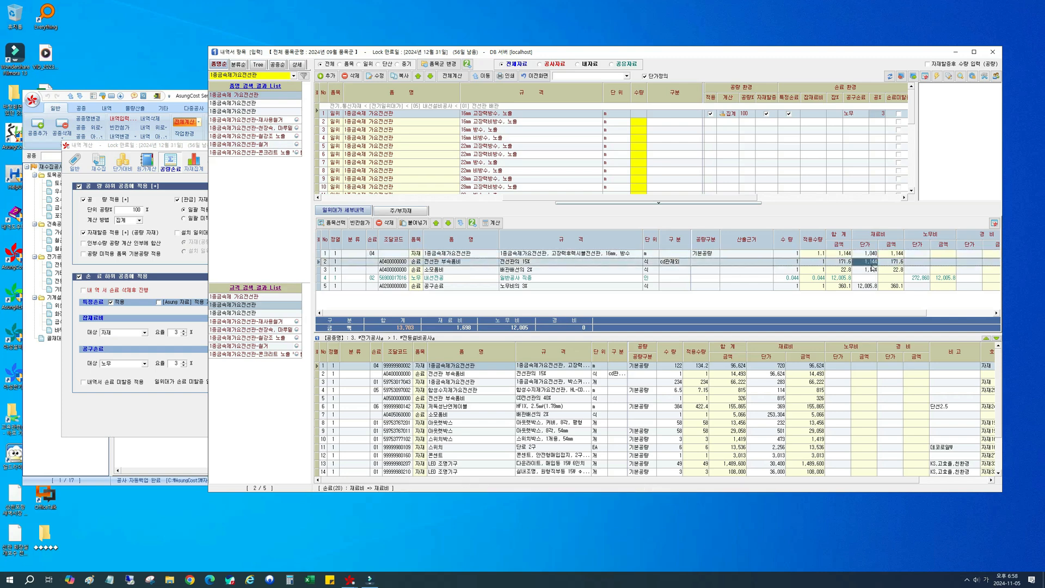
left_click(561, 263)
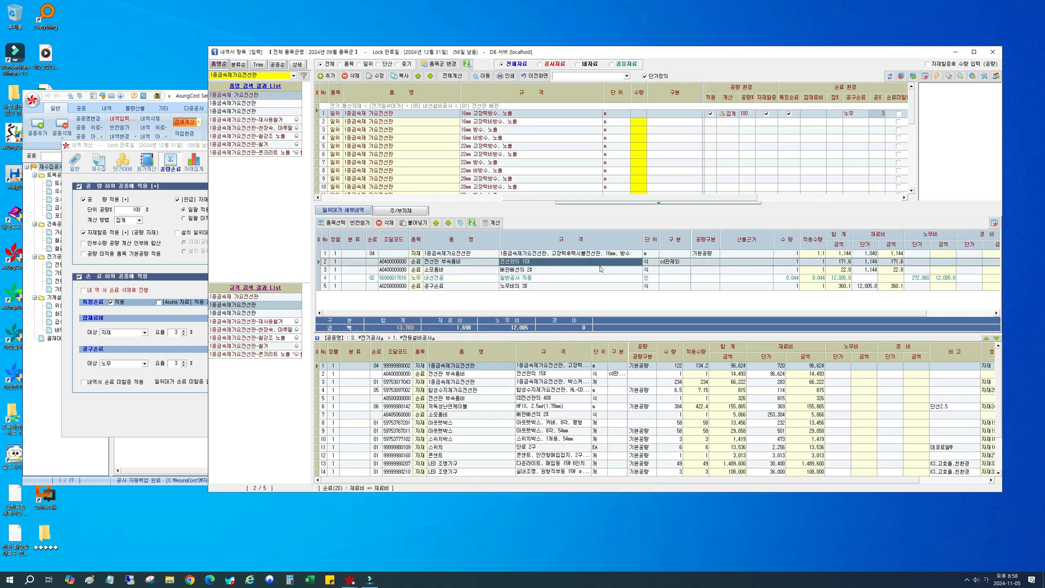
left_click(891, 264)
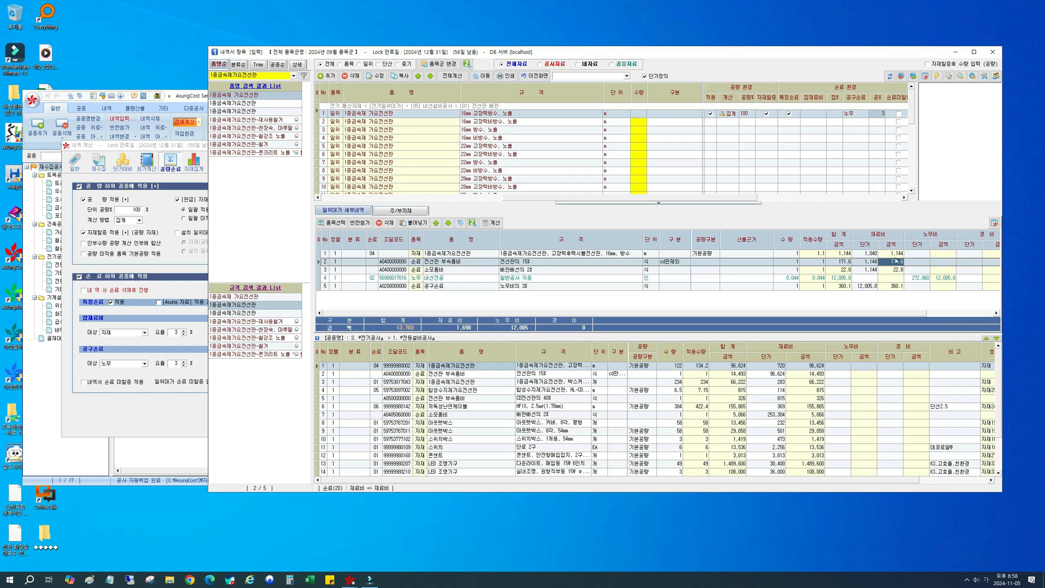
left_click(867, 254)
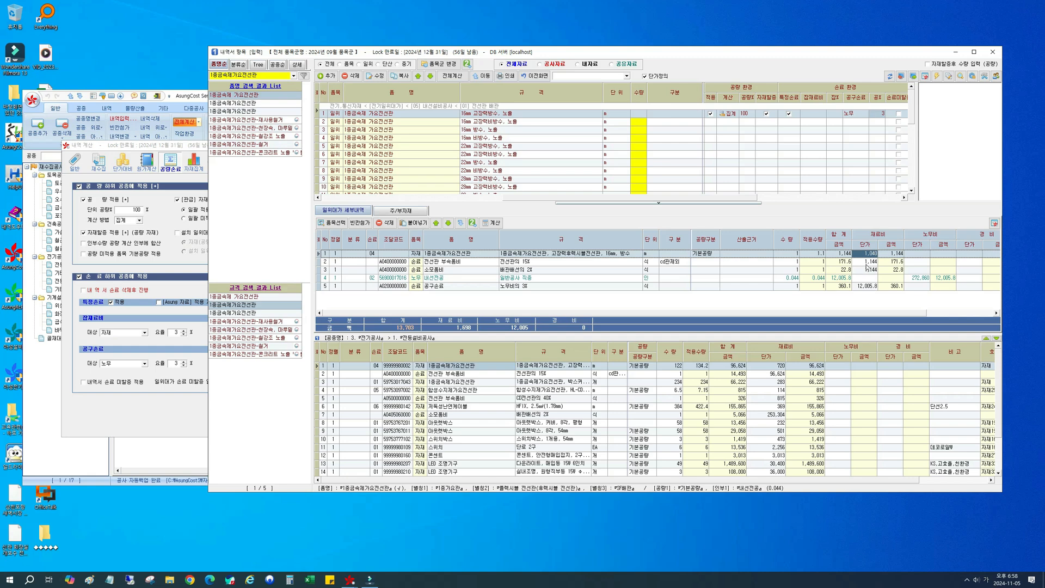
Step: Turn on 손료미할증 in the 손료 환경 columns for the first 16mm 고장력방수, 노출 item again
left_click(741, 199)
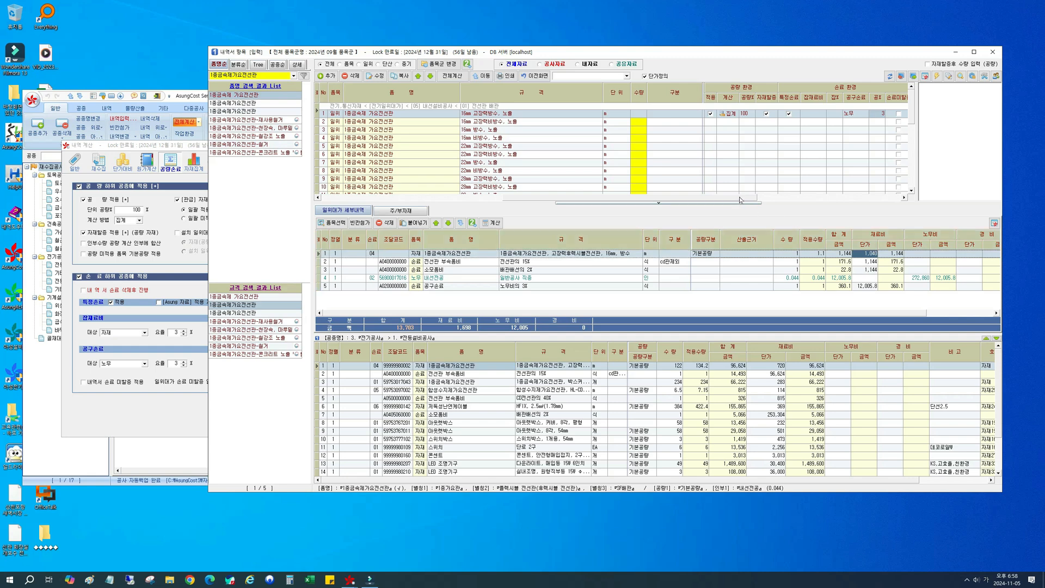
left_click_drag(740, 199, 757, 199)
left_click(860, 113)
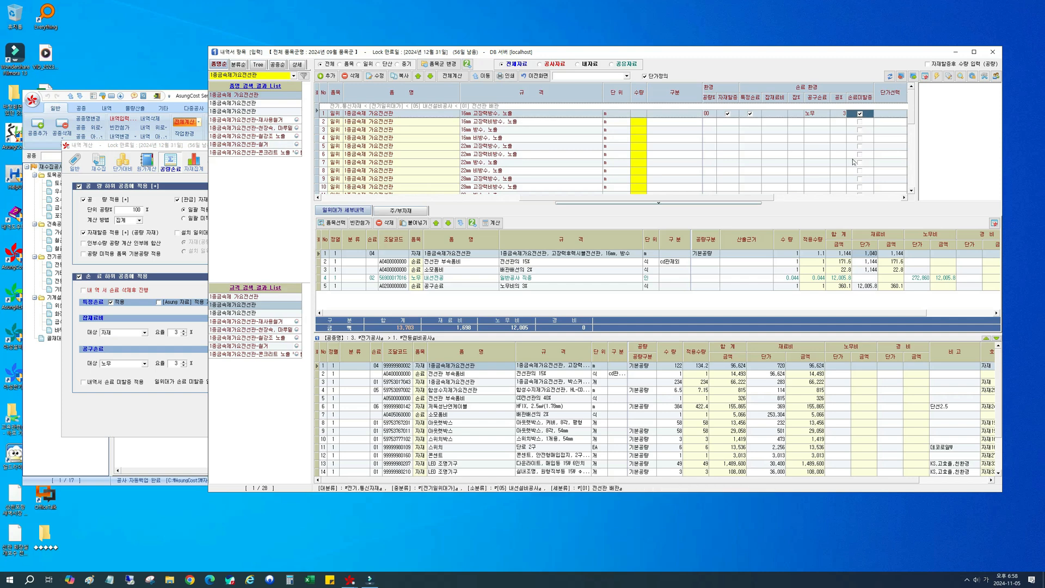
Step: Review the choices of the 일위대가 손료 미할증 일괄 처리 option in the 내역 계산 settings and return to the item list
left_click(190, 347)
left_click(250, 383)
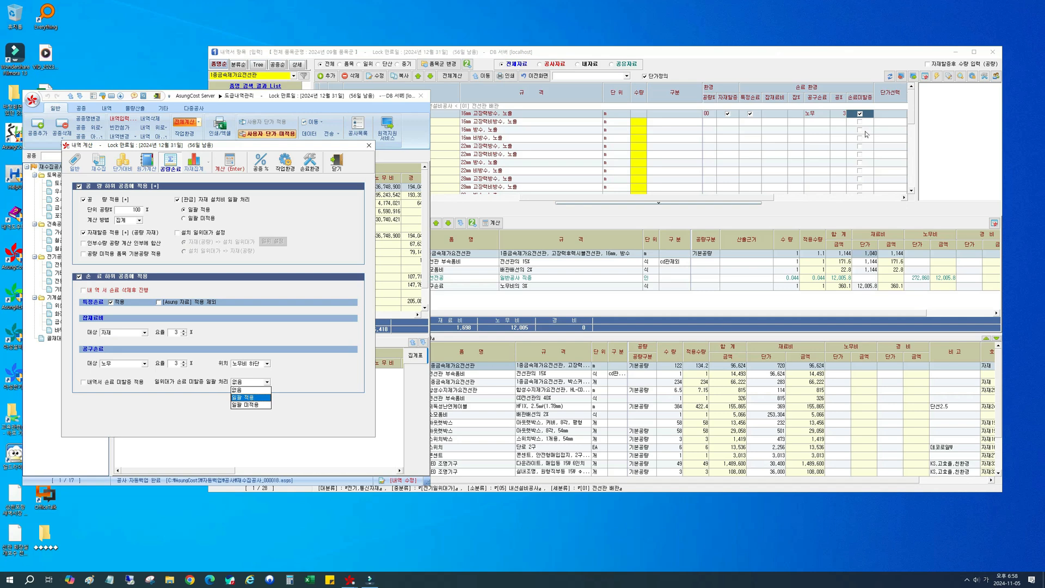
left_click(853, 199)
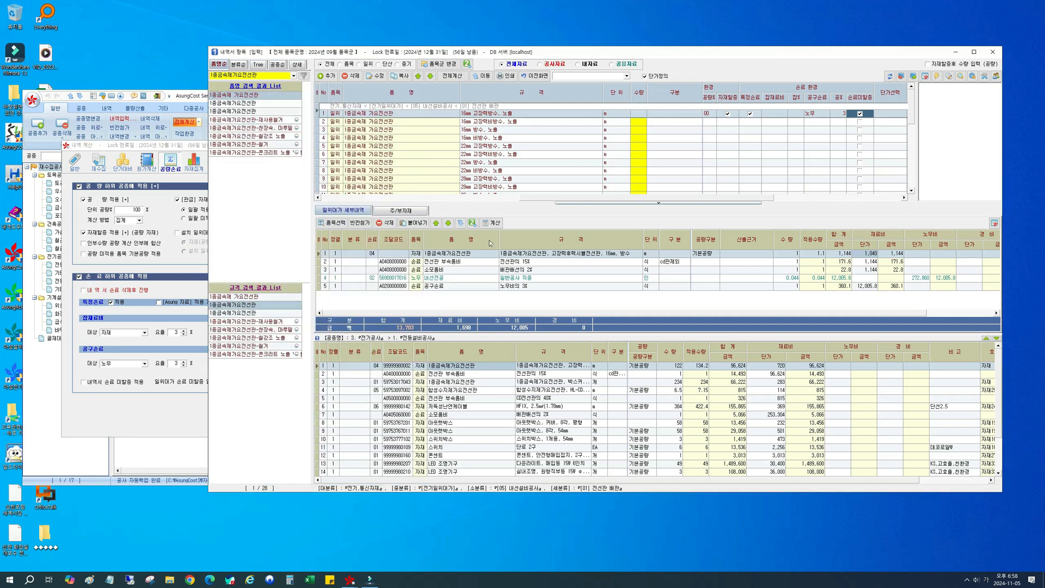
Step: Check the 재료비 단가 and 금액 of the 전선관 부속품비 and 소모품비 rows against the 1종금속제가요전선관 row
left_click(865, 262)
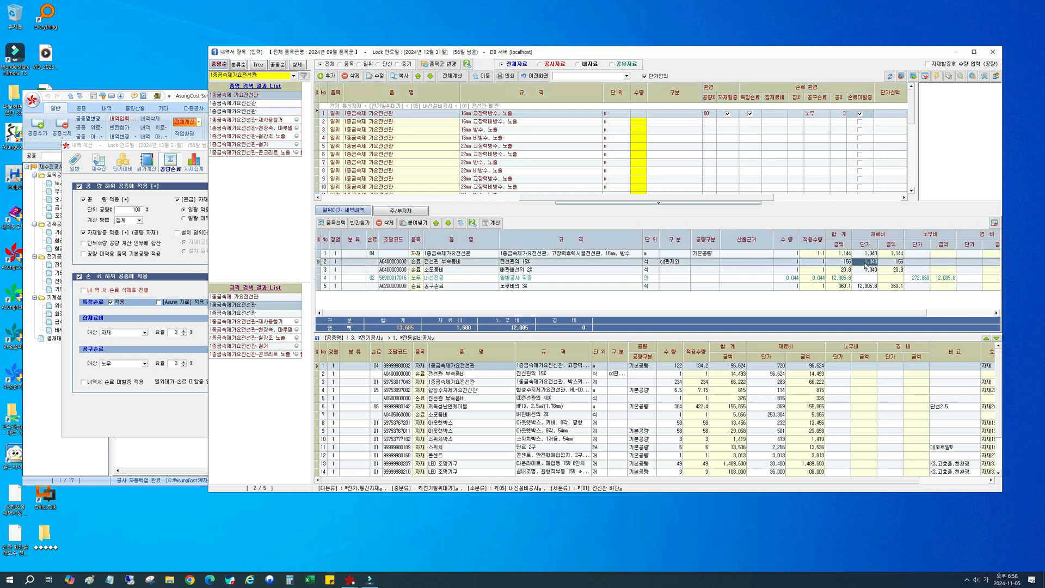
left_click(896, 254)
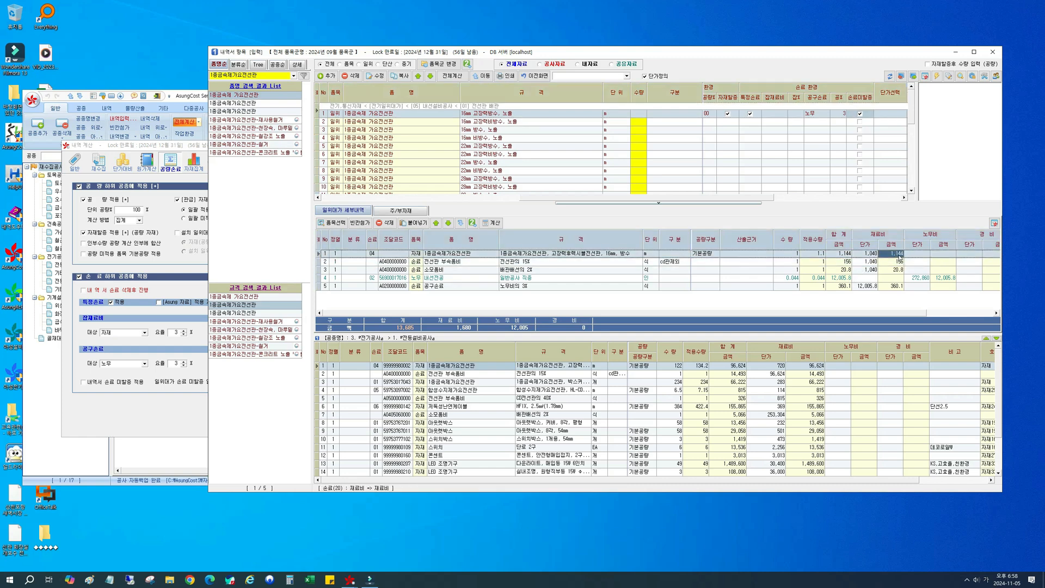
left_click(871, 263)
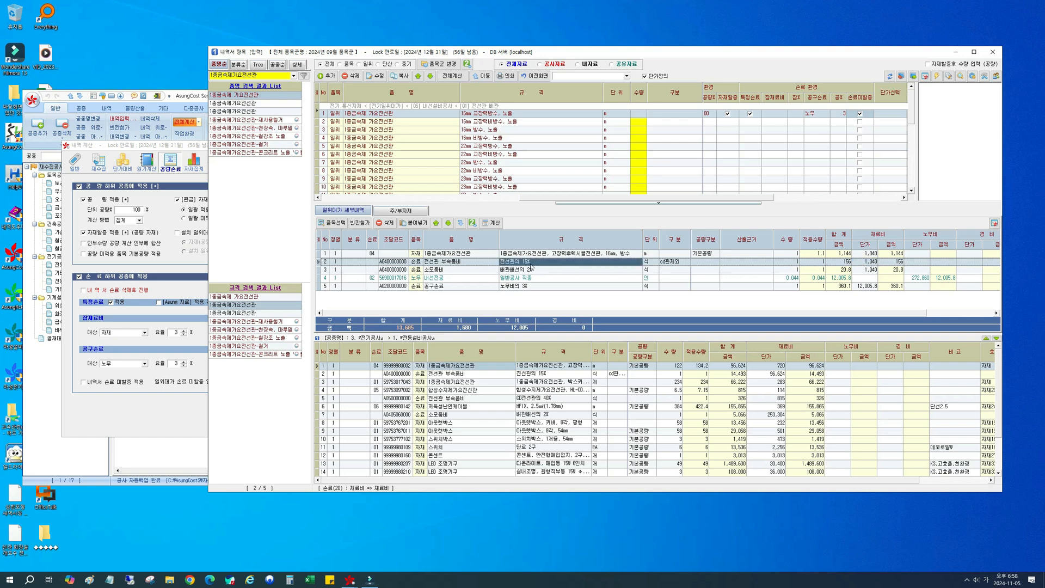
left_click(893, 264)
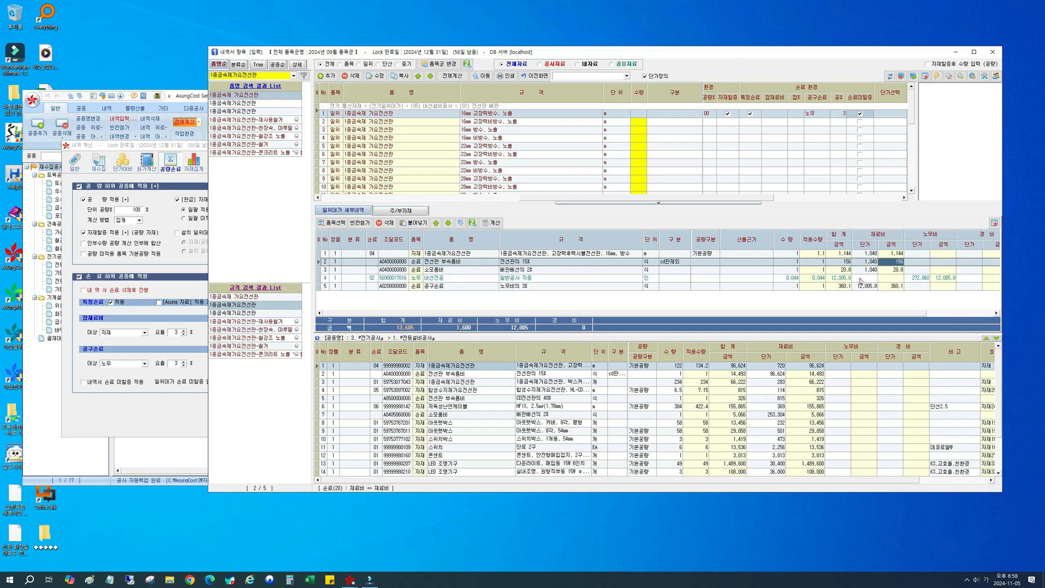
left_click(486, 269)
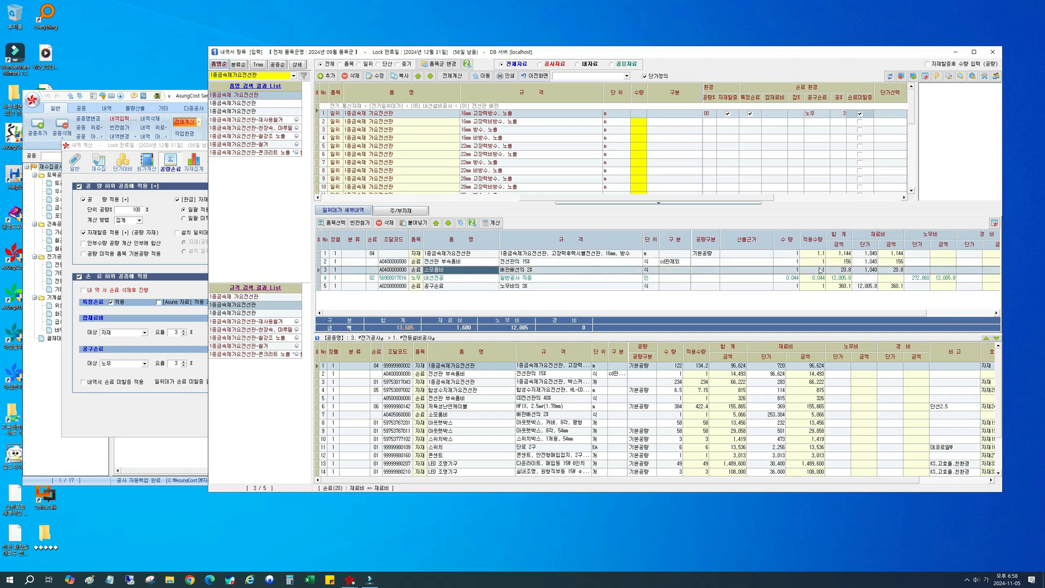
left_click(865, 270)
left_click(896, 271)
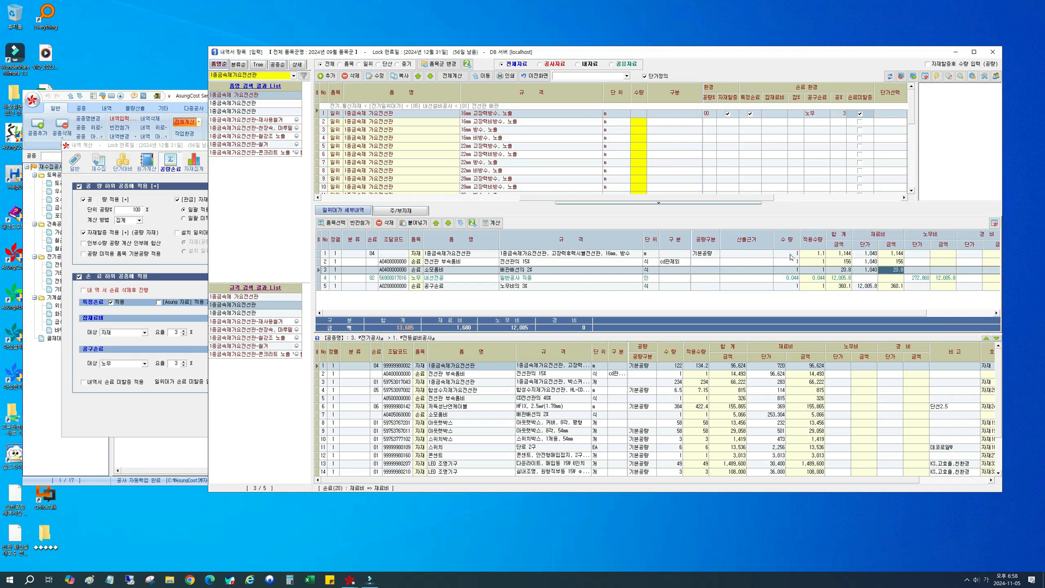
Step: Recheck the 일위대가 손료 미할증 일괄 처리 setting in 내역 계산 and close the item entry window to return to the 내역서
left_click(167, 416)
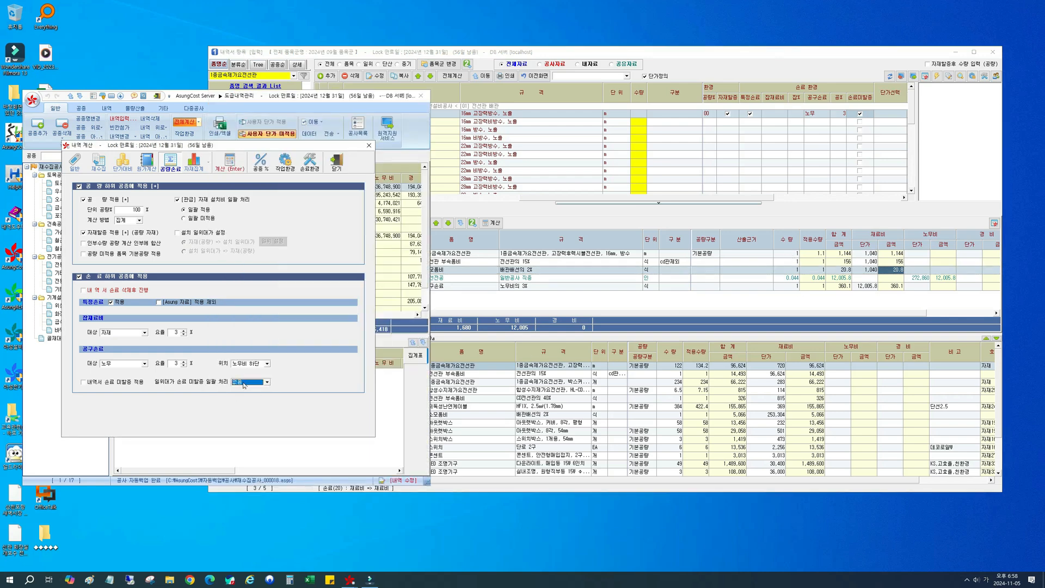
left_click(580, 299)
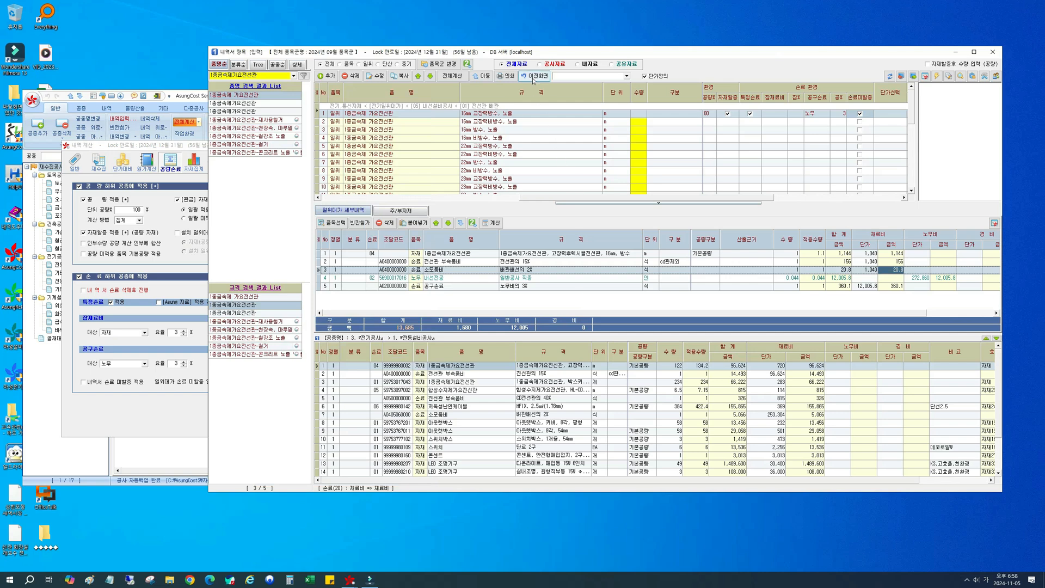
key("Escape")
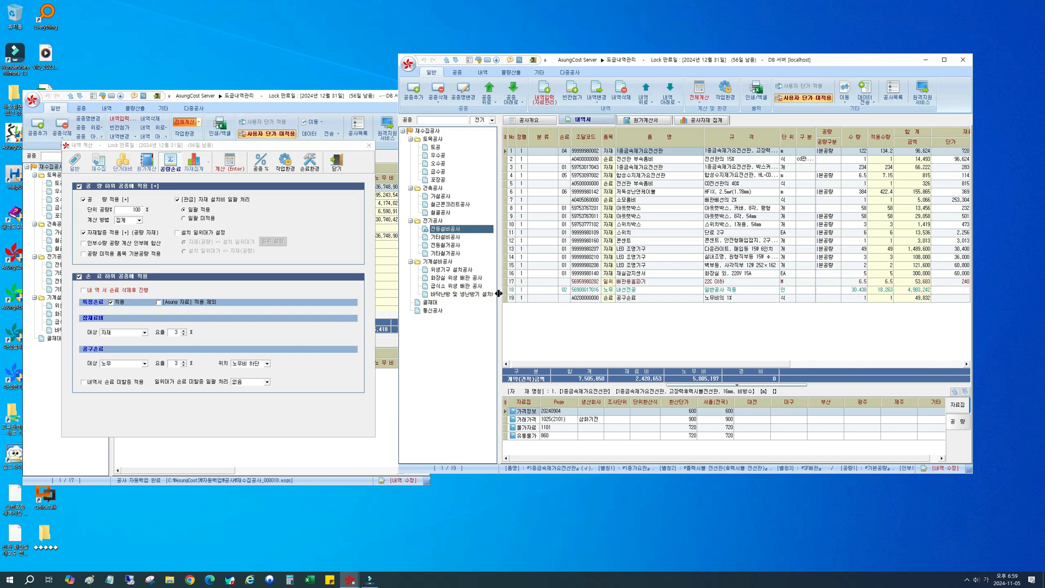
left_click_drag(569, 61, 562, 62)
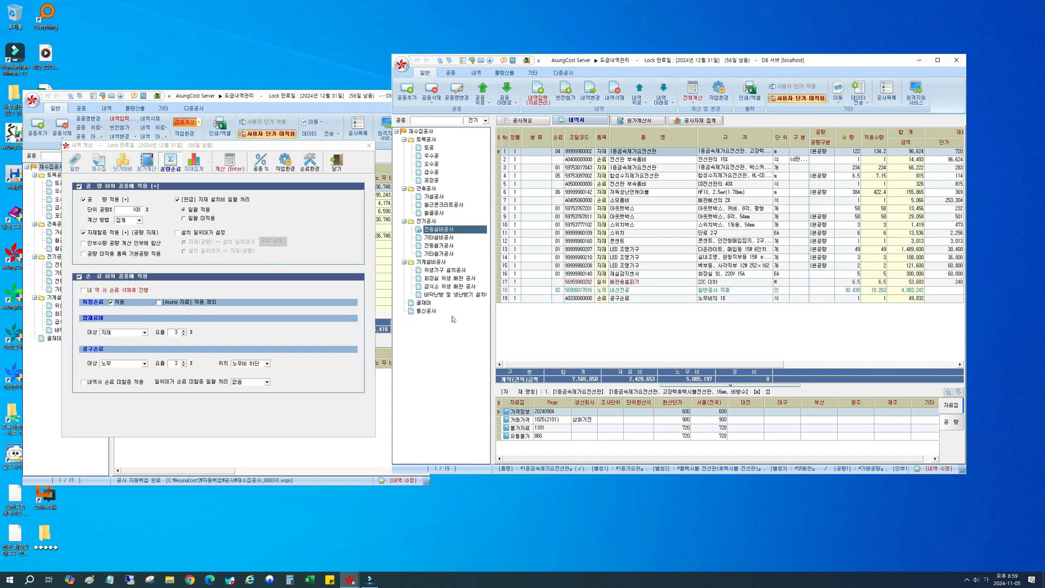
Step: Open the 위생기구 설치공사 section and set the 분류 of the first 양변기 row to 관급
left_click(448, 279)
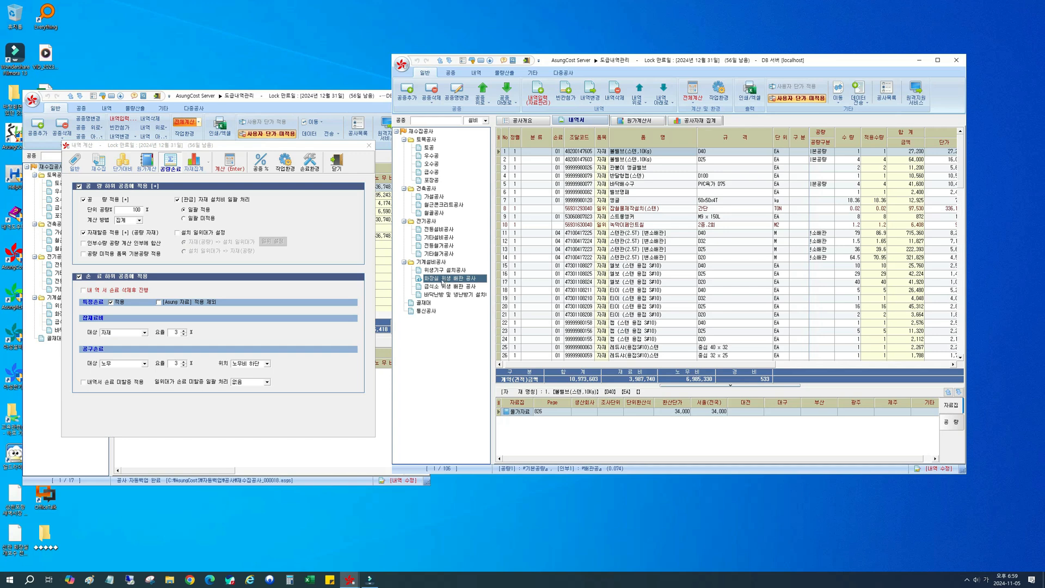
left_click(446, 270)
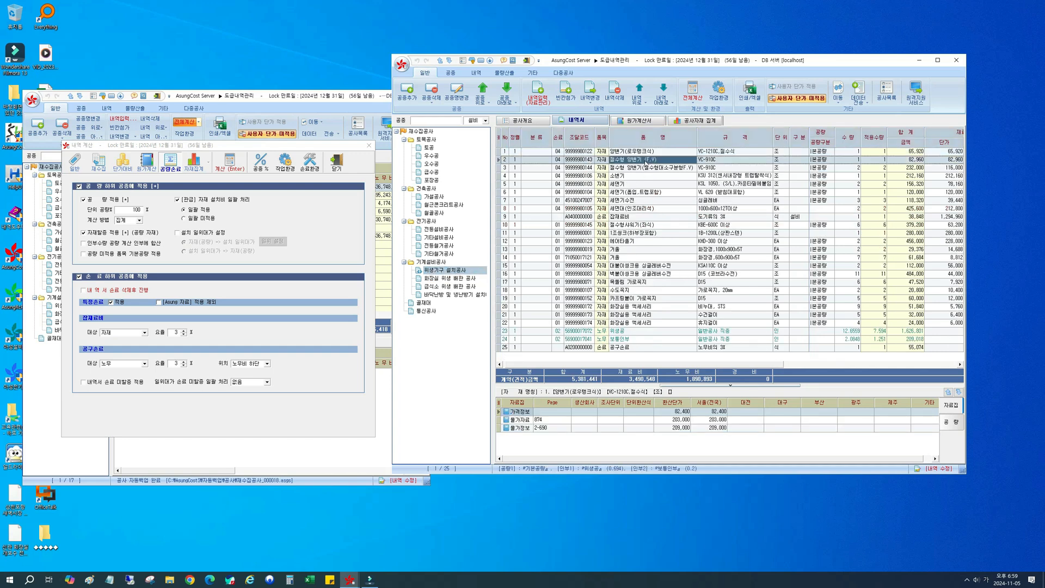
left_click(647, 167)
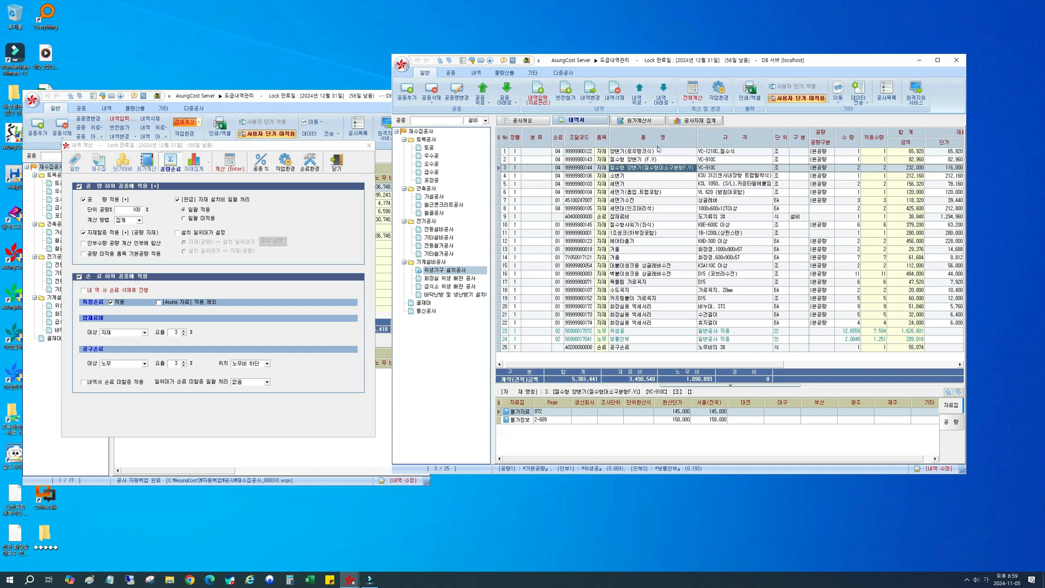
left_click(536, 153)
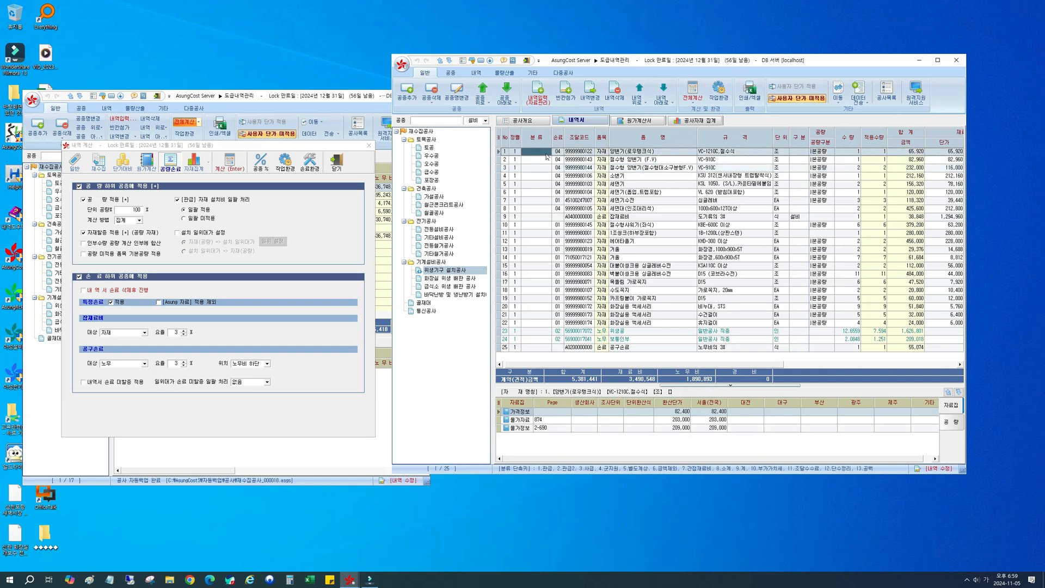
left_click(546, 153)
left_click(548, 152)
Step: Apply the 관급 분류 to rows 2 through 8 of 위생기구 설치공사, down to the 세면대 row
left_click(541, 159)
left_click(543, 161)
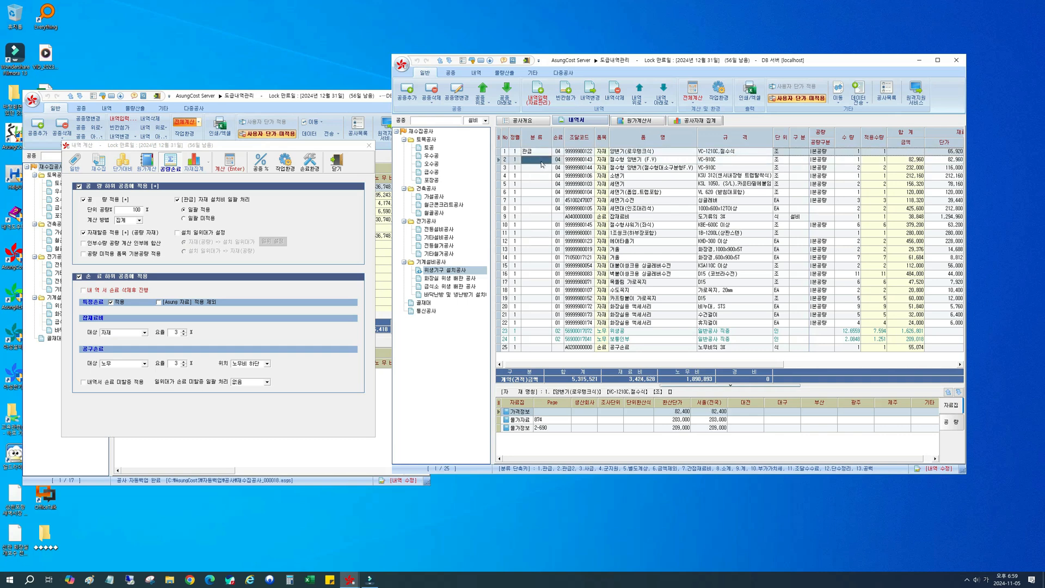
left_click(535, 209, "shift")
key("ctrl+v")
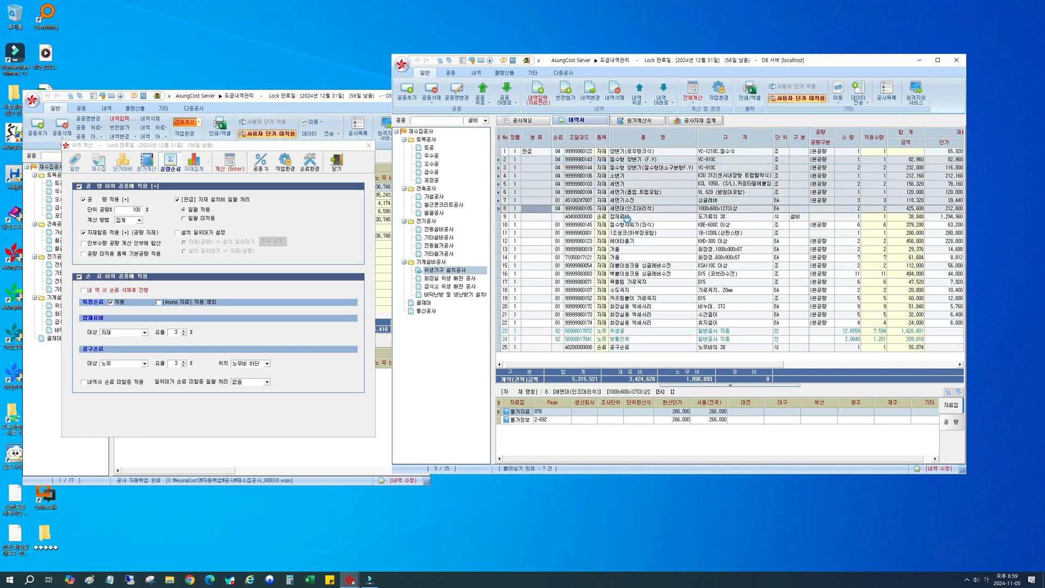
Step: Apply the 관급 분류 to material rows 10 through 22 as well and delete the 잡재료비 row
left_click(539, 224)
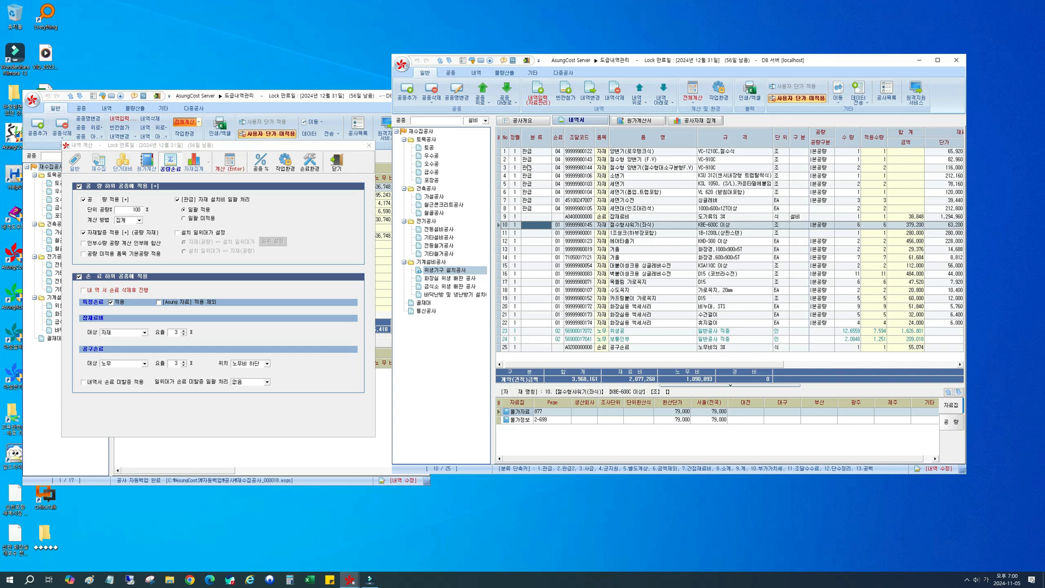
scroll(626, 366, "right", 1)
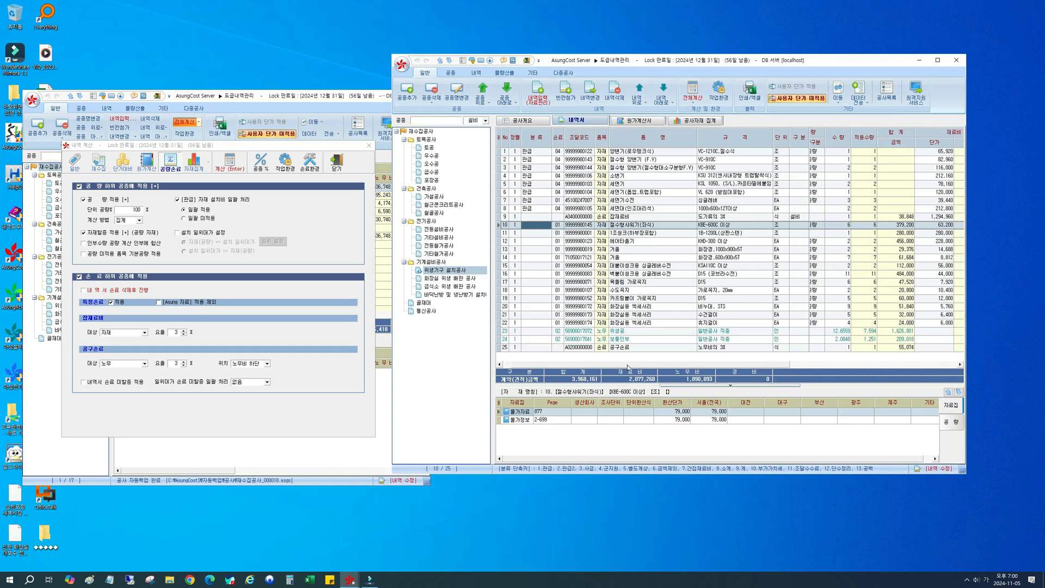
scroll(628, 368, "right", 8)
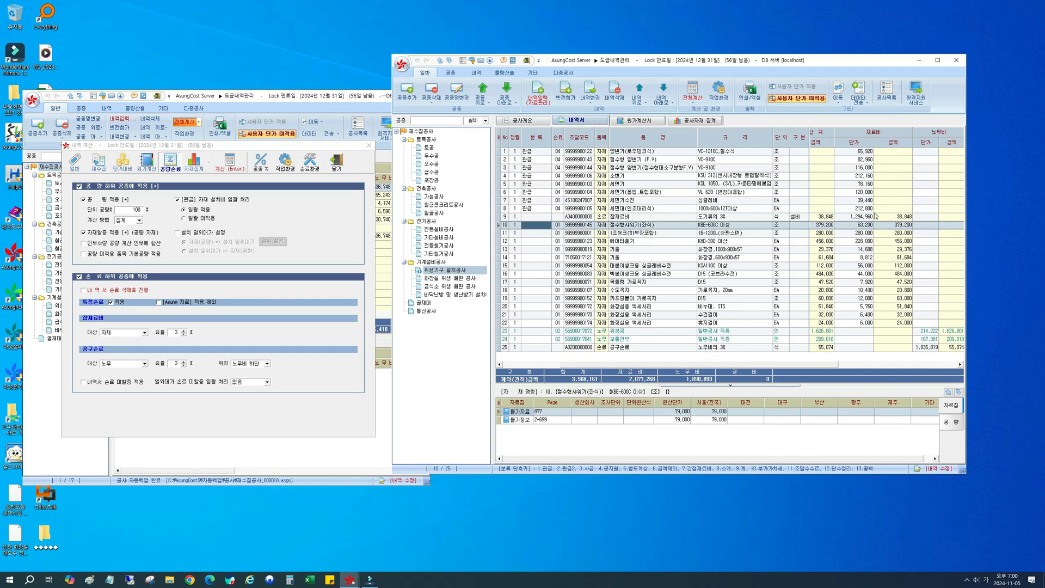
left_click(665, 211)
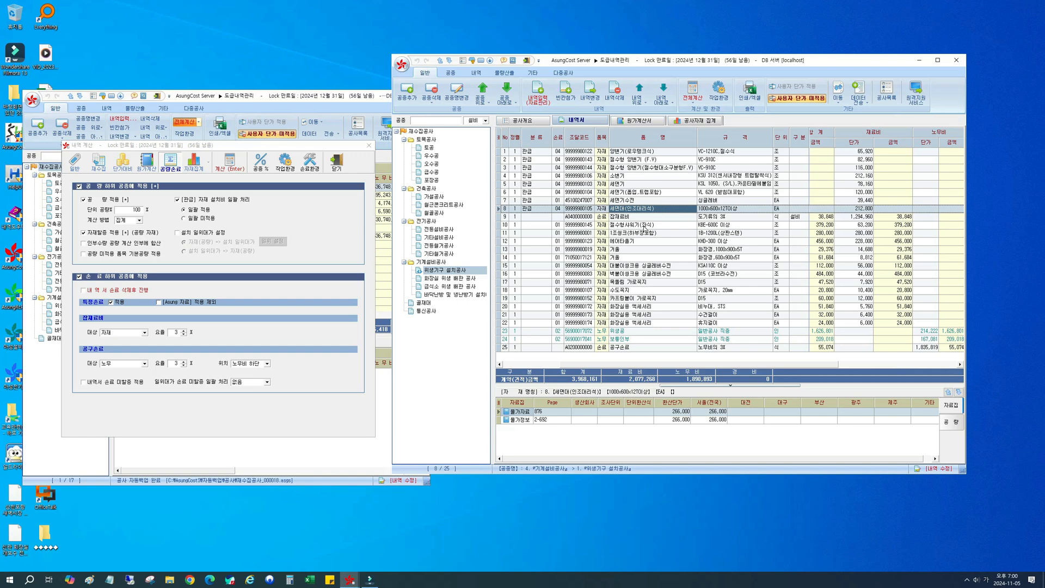
left_click(643, 224)
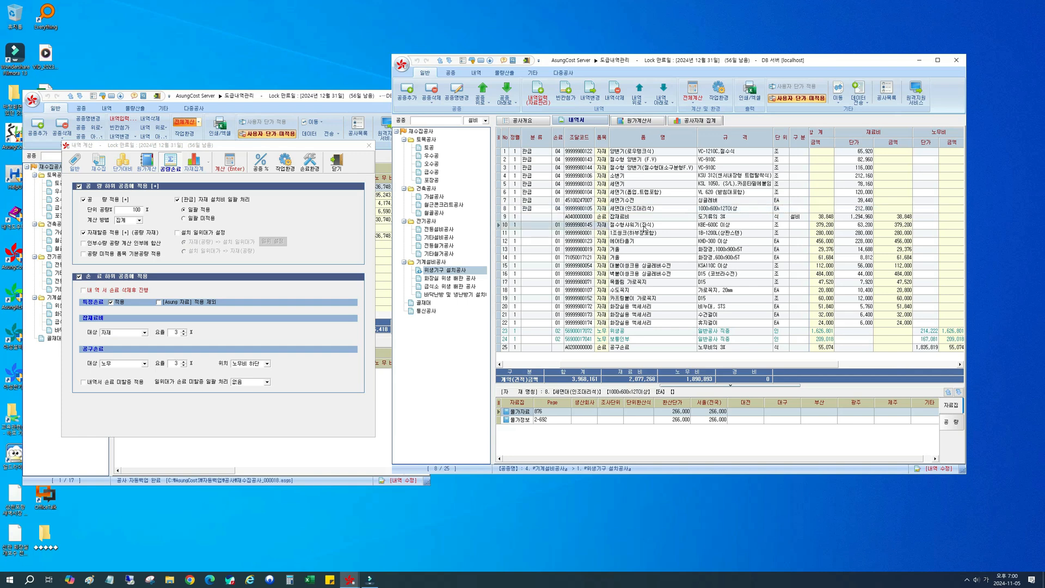
left_click(537, 227)
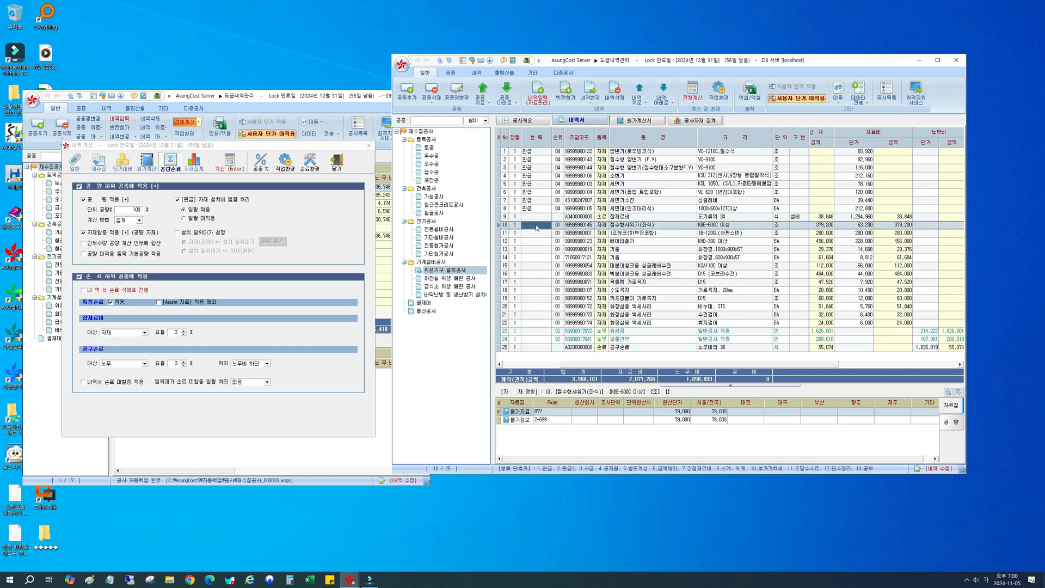
left_click(534, 323, "shift")
key("ctrl+v")
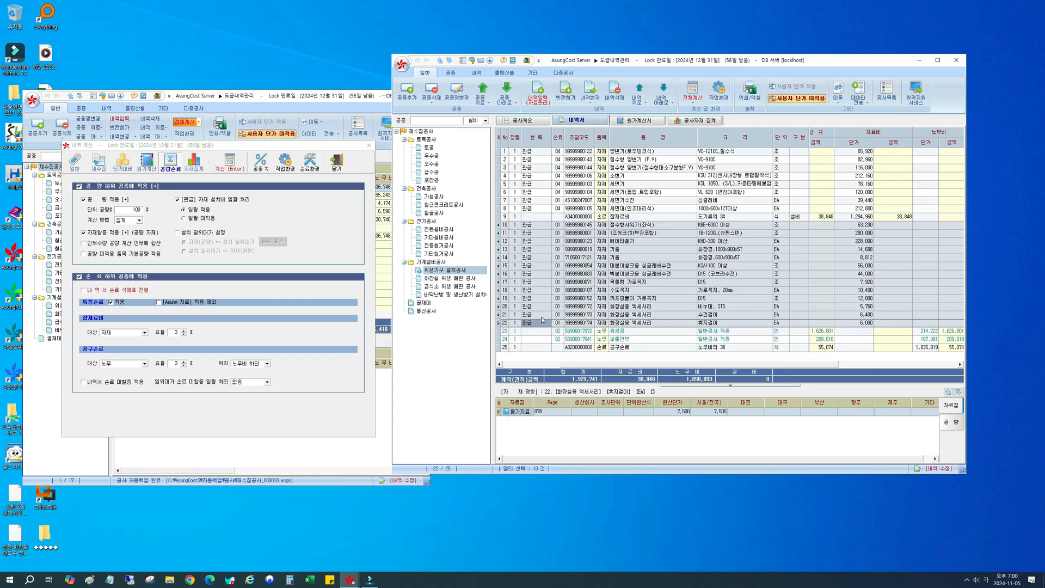
left_click(655, 217)
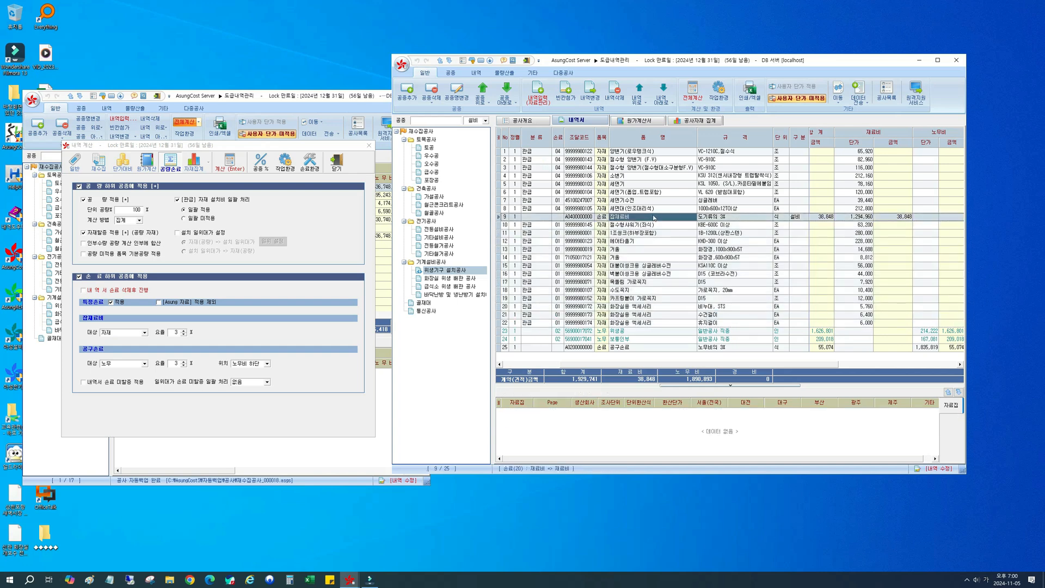
left_click(625, 98)
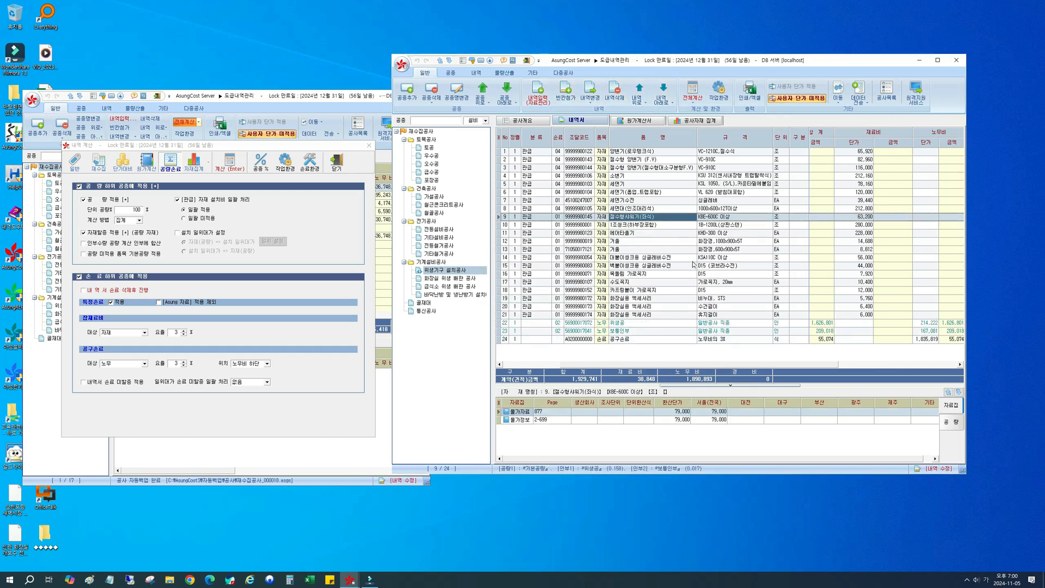
Step: Examine the 위생공, 보통인부 and 공구손료 rows against the 공량구분 of the 관급 material rows
left_click(665, 325)
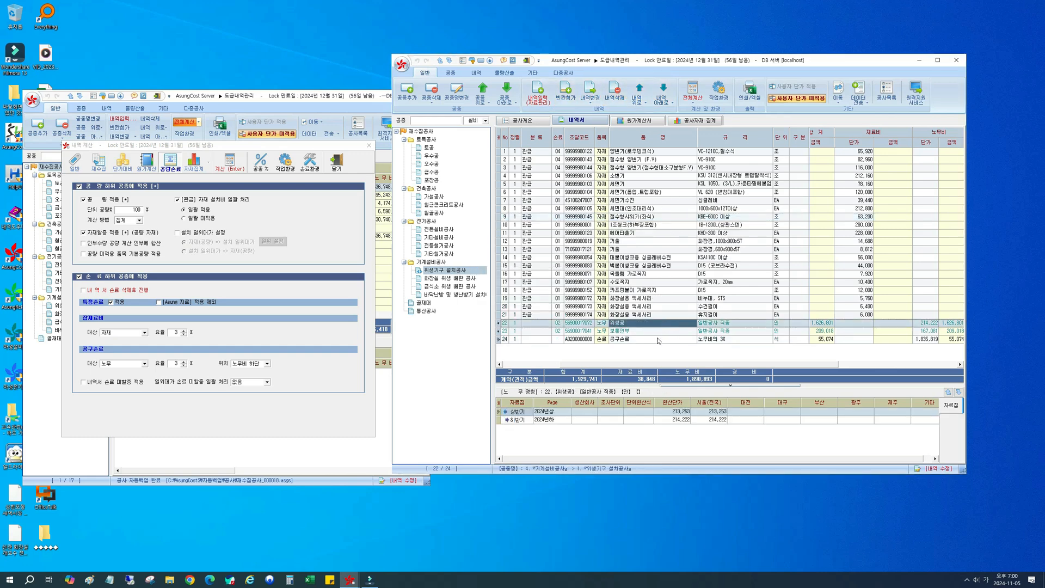
left_click(659, 340, "shift")
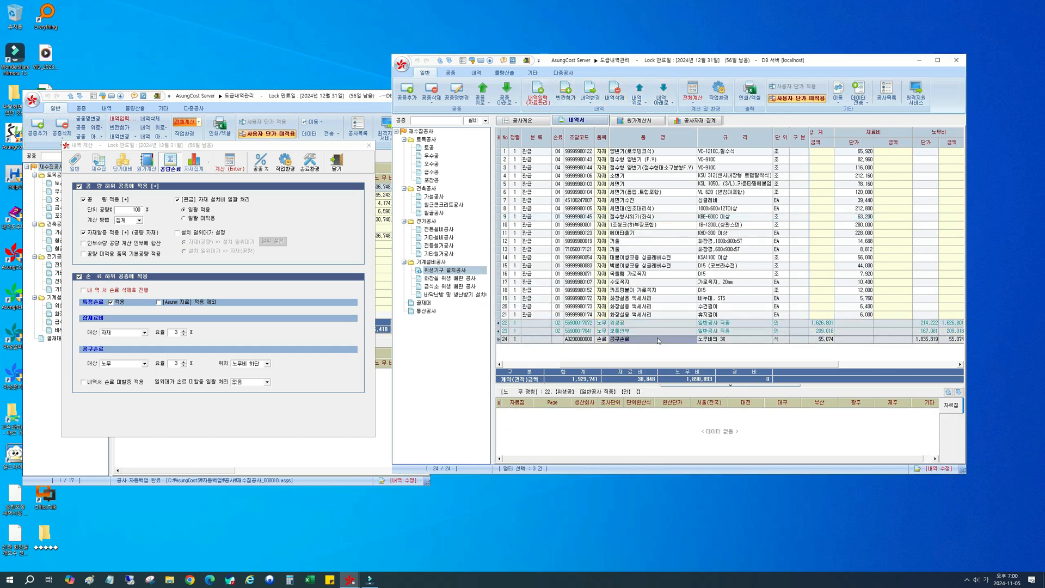
left_click(643, 308)
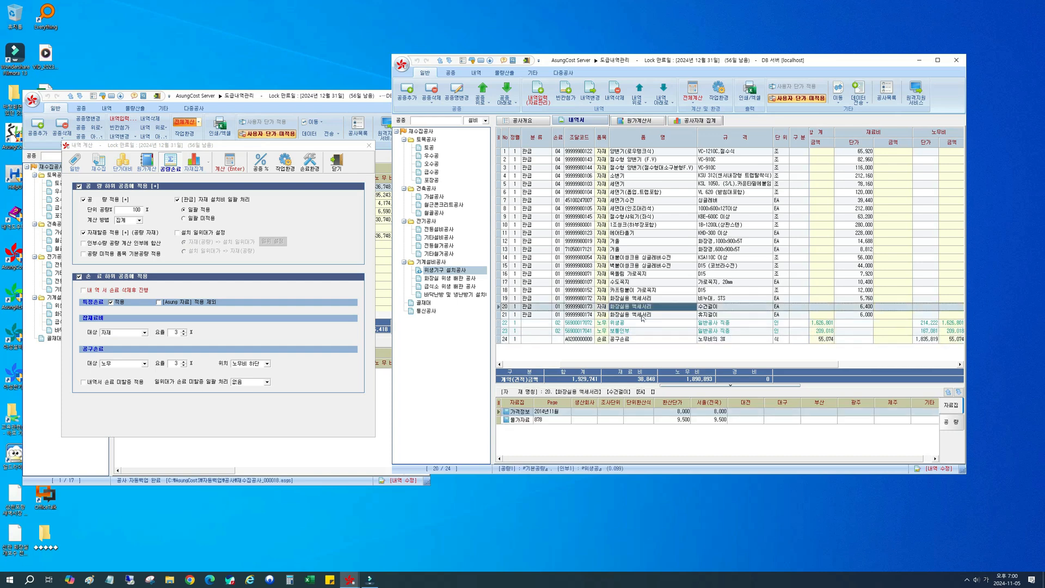
key("Left")
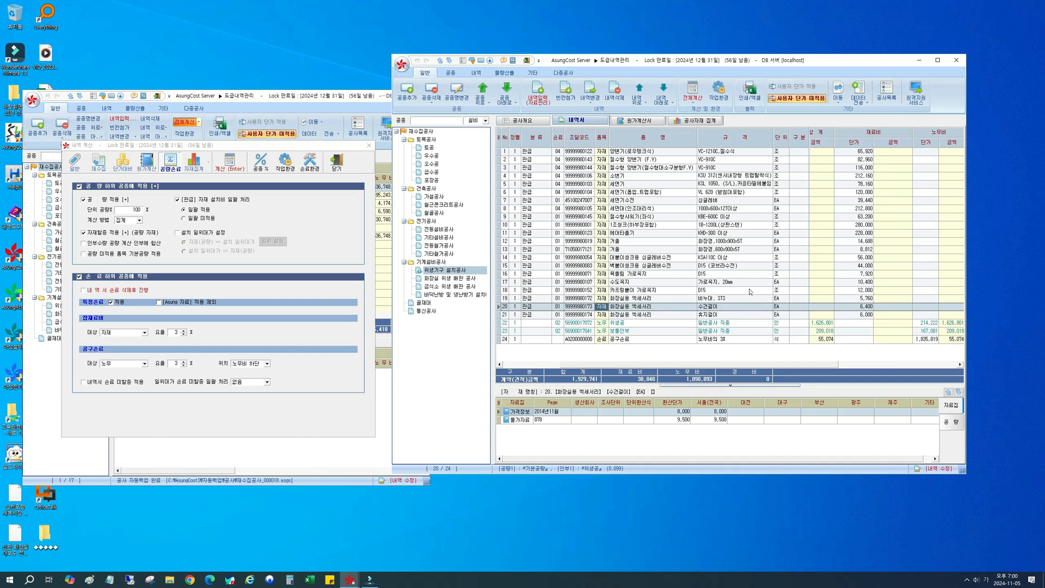
key("Right")
key("Right")
key("Right")
key("Right")
key("Right")
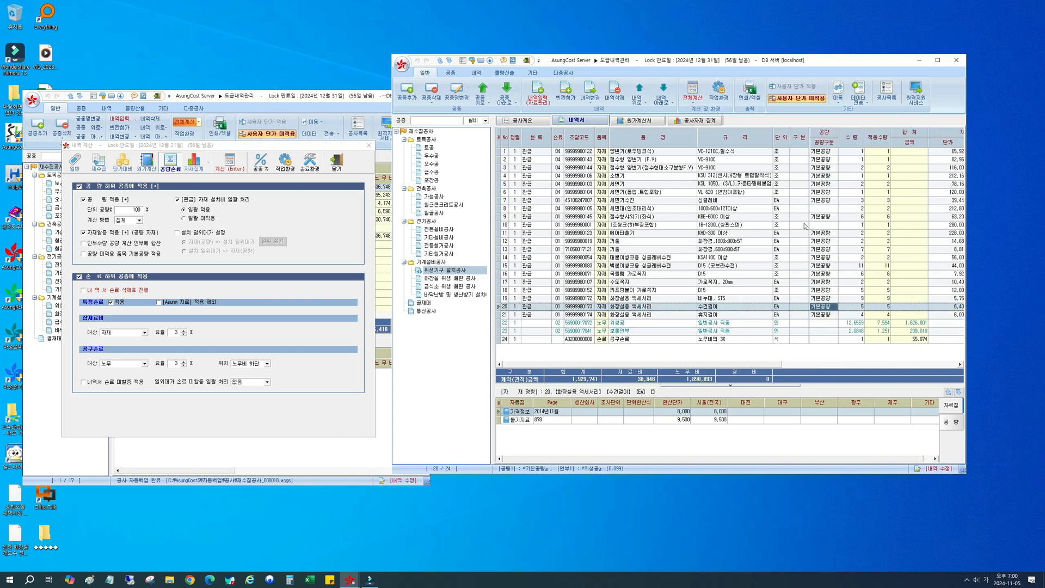
left_click(601, 151)
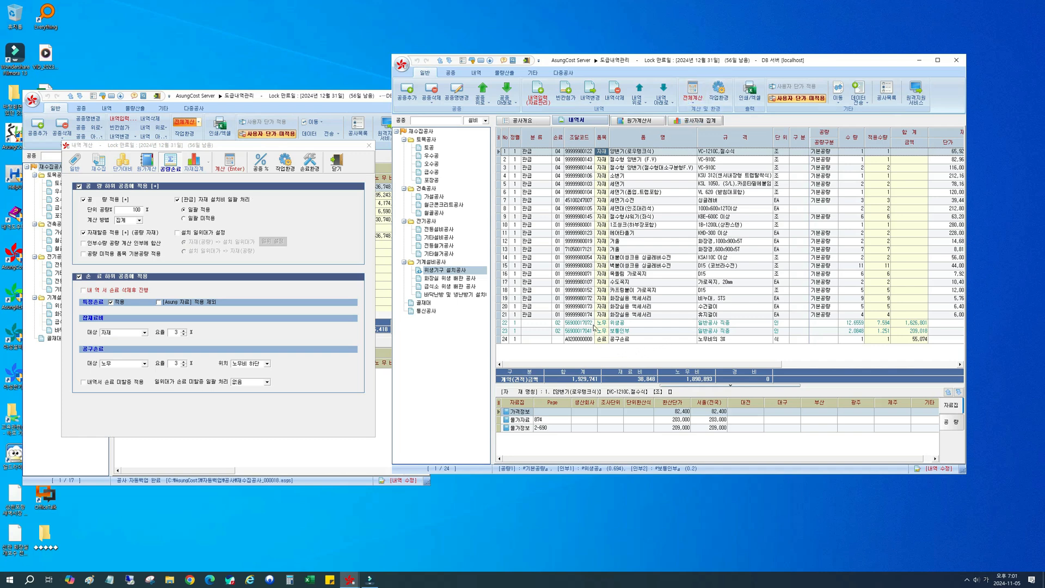
left_click(655, 323)
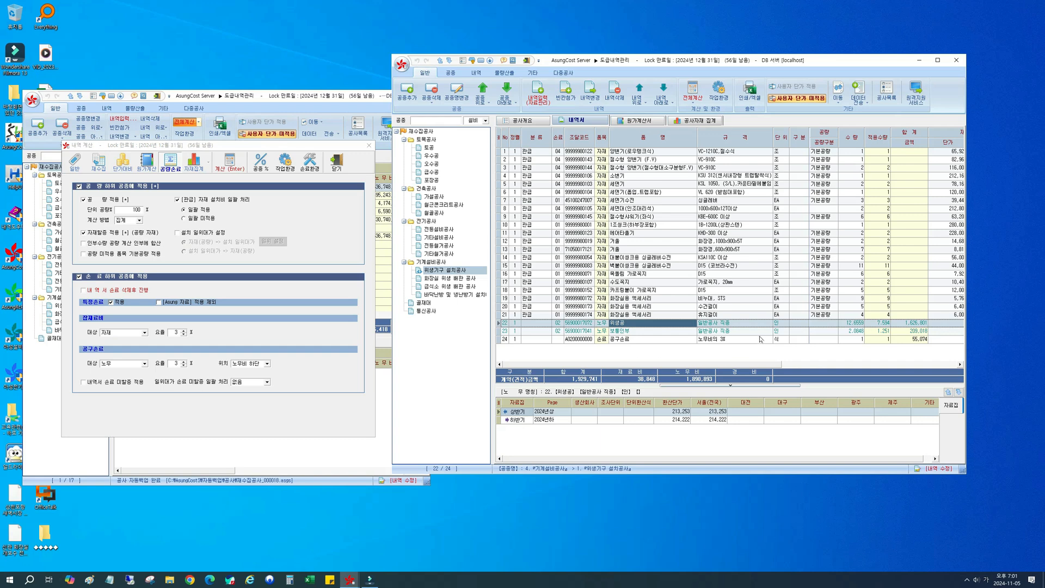
left_click(762, 330)
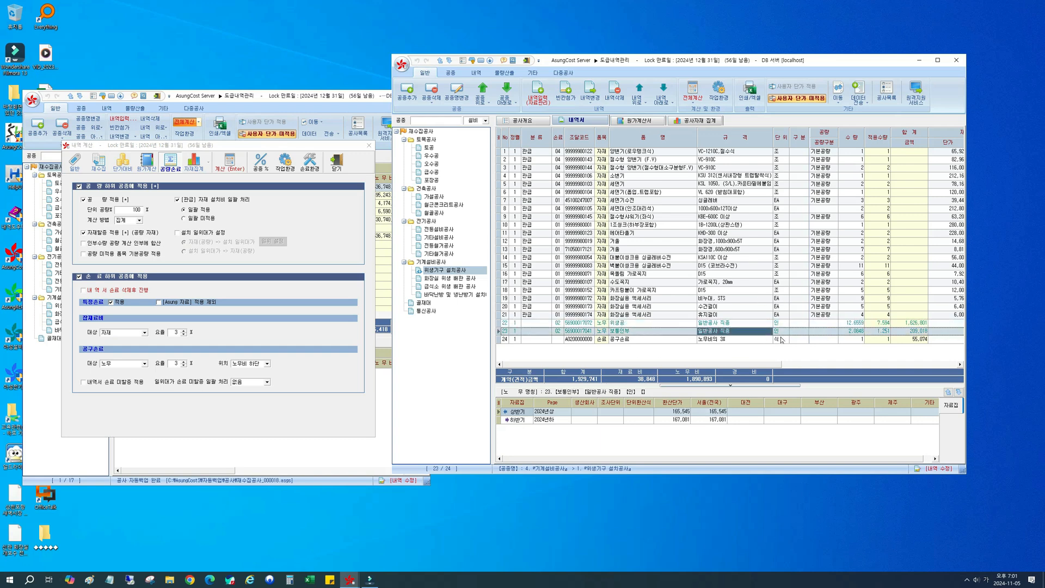
Step: Set [관급] 자재 설치비 일괄 처리 to 일괄 미적용 in the 공량손료 settings and recalculate the whole 내역서
mouse_move(768, 366)
left_mouse_down()
mouse_move(823, 367)
mouse_move(761, 371)
left_mouse_up()
left_click(693, 92)
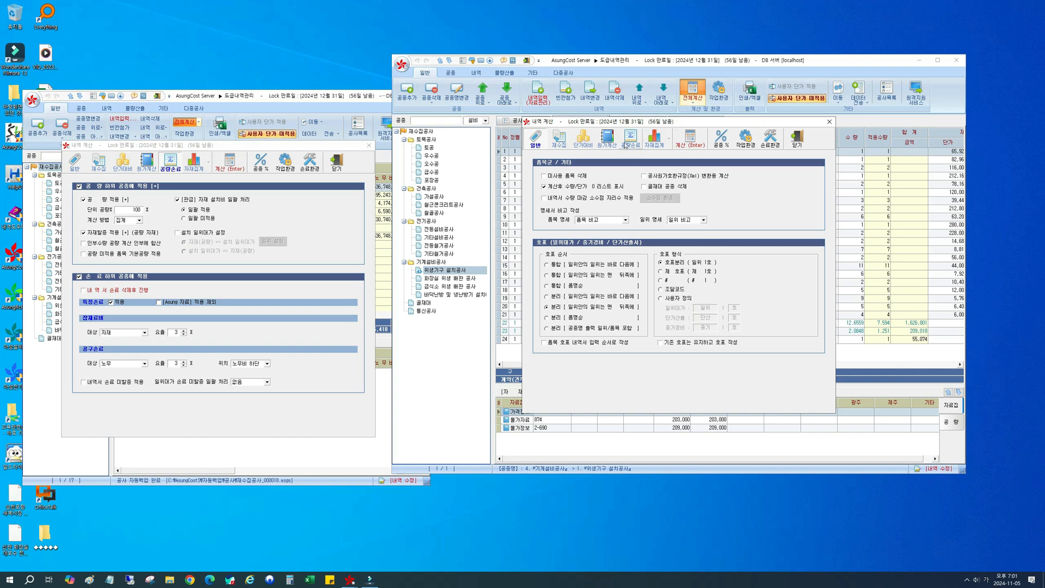
left_click(630, 139)
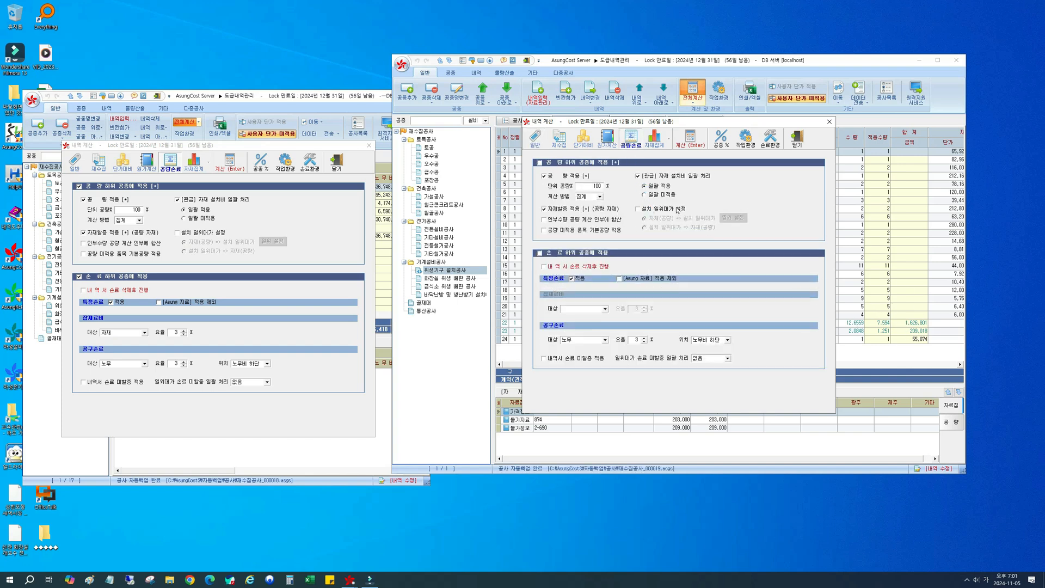
left_click(652, 196)
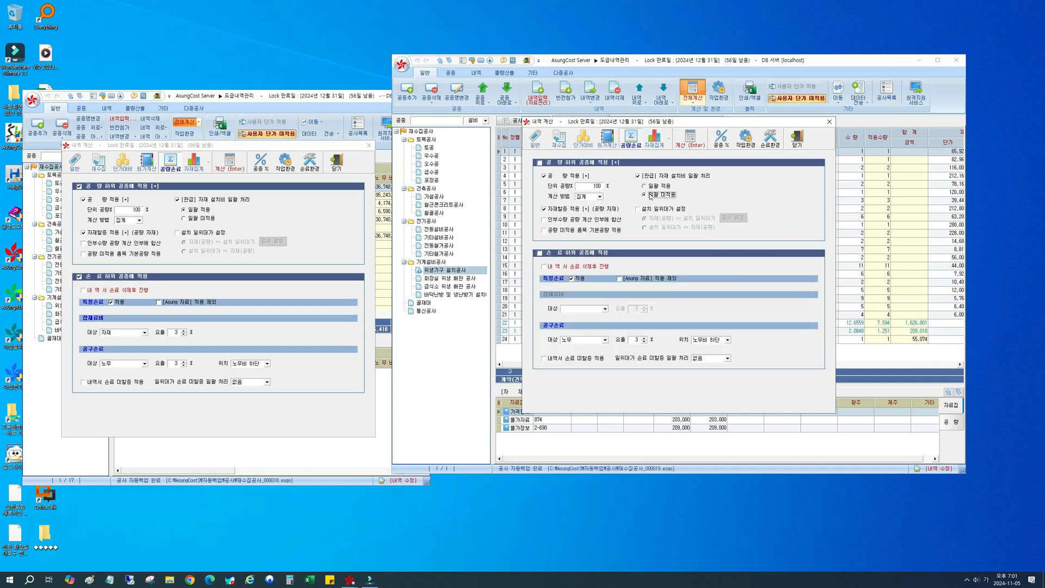
left_click(691, 145)
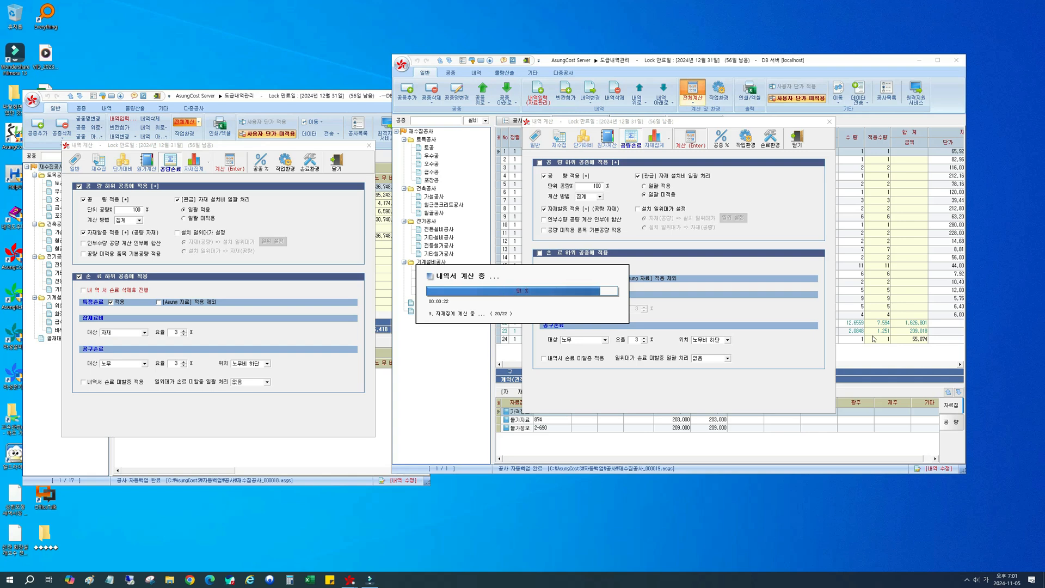
left_click(437, 320)
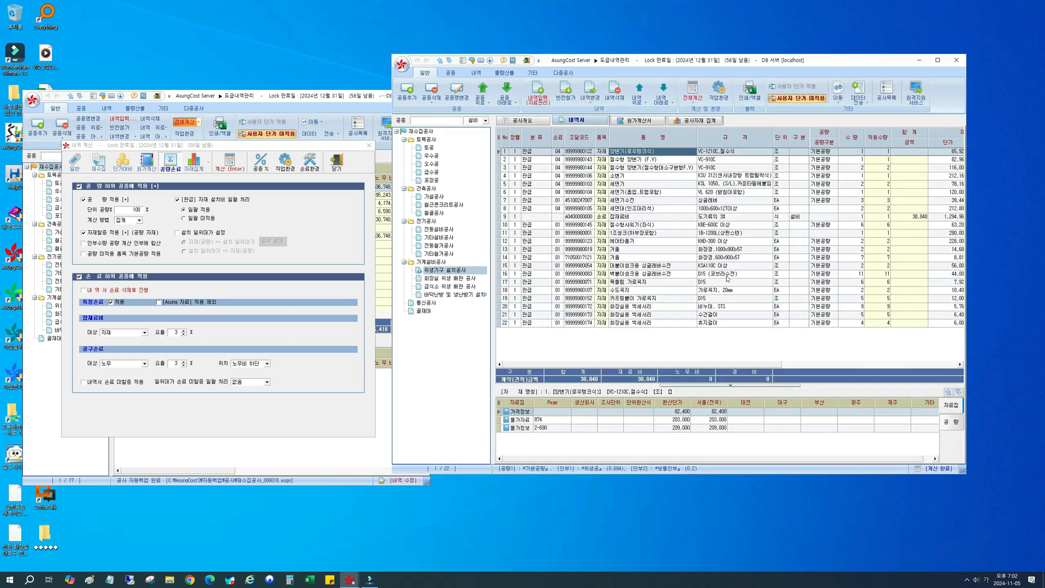
left_click(777, 153)
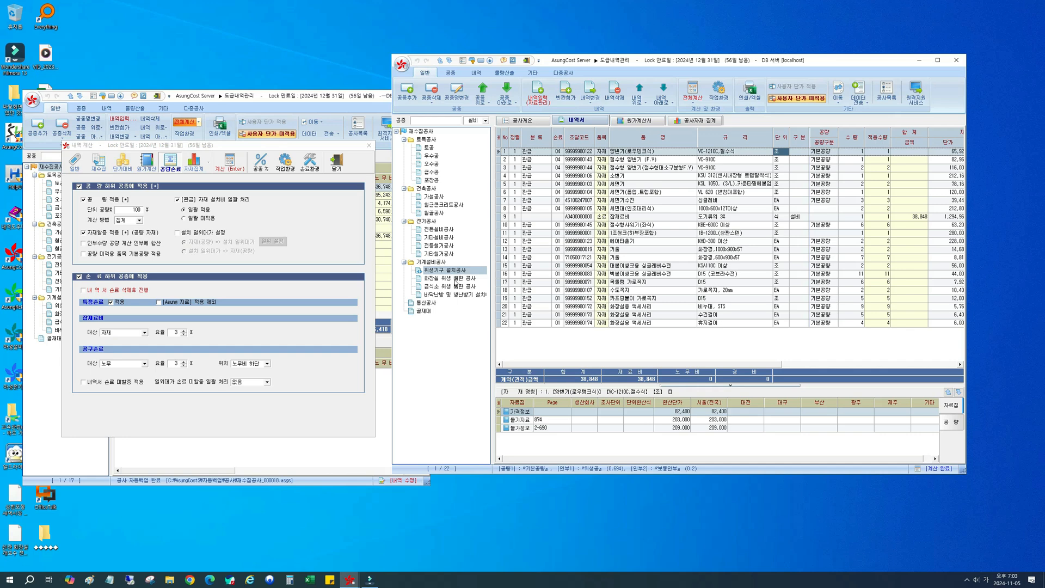
Step: Open 전등설비공사 and examine the row options for converting items between 일위대가 and 자재
left_click(438, 229)
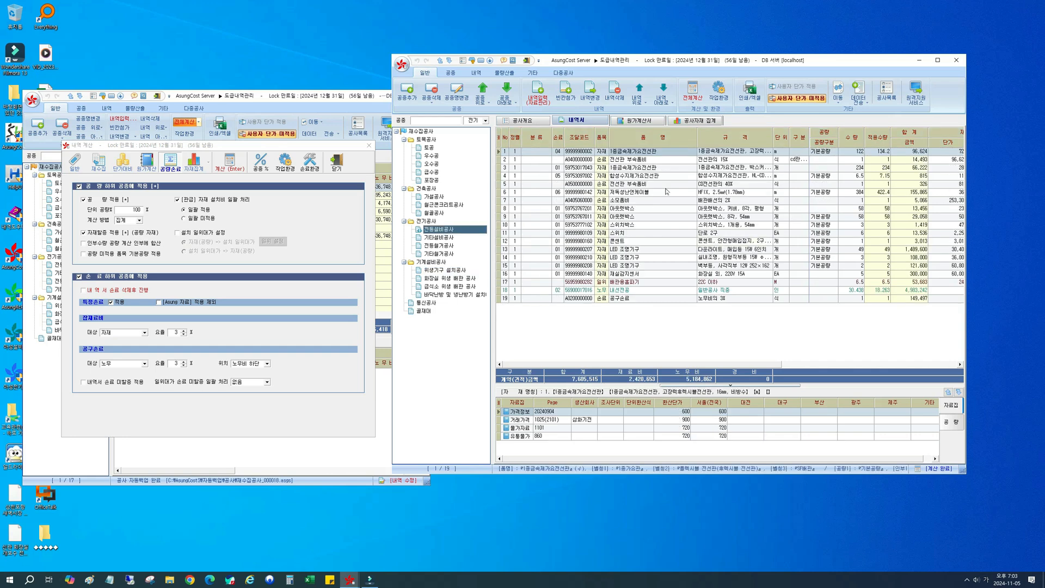
right_click(678, 154)
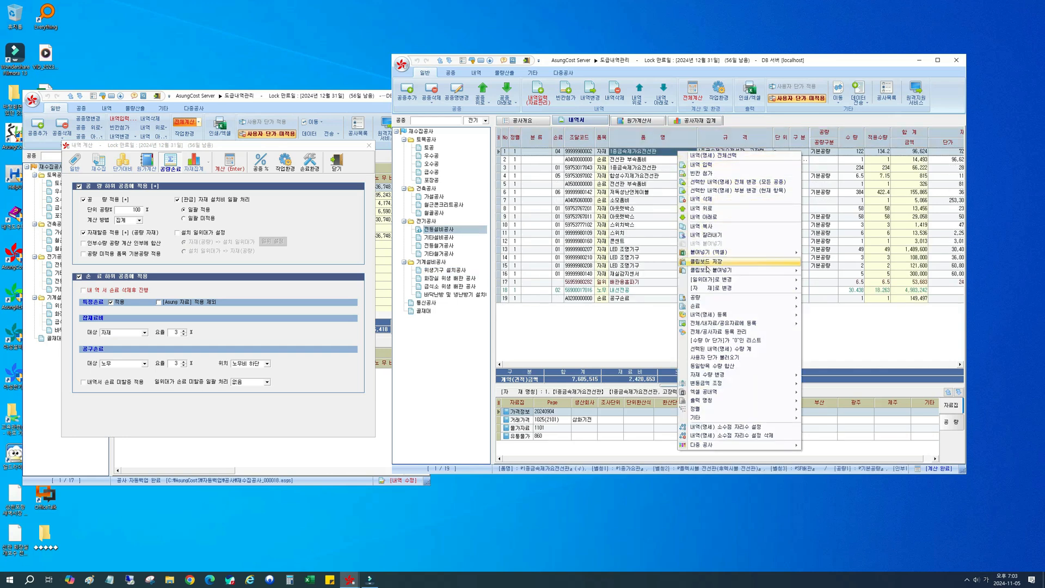
mouse_move(711, 281)
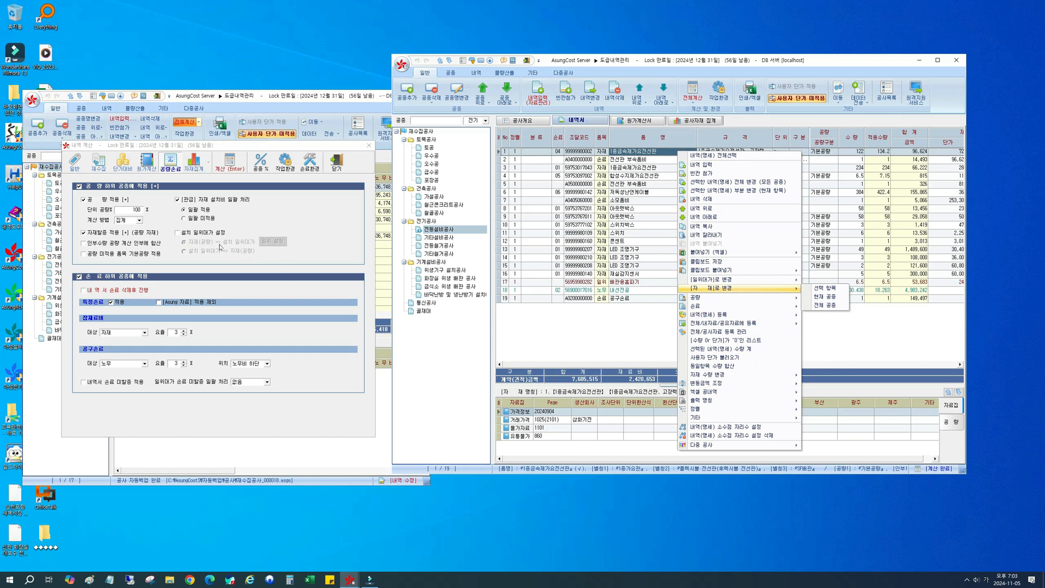
Step: Enable 설치 일위대가 설정 in the 공량손료 settings with the 자재(공량) => 설치 일위대가 conversion
left_click(202, 236)
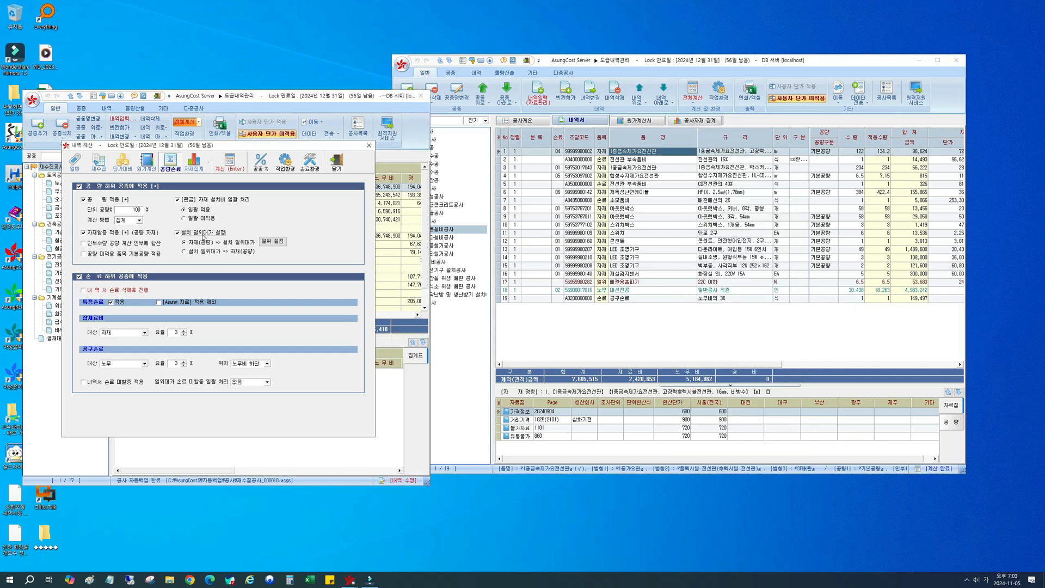
left_click(204, 236)
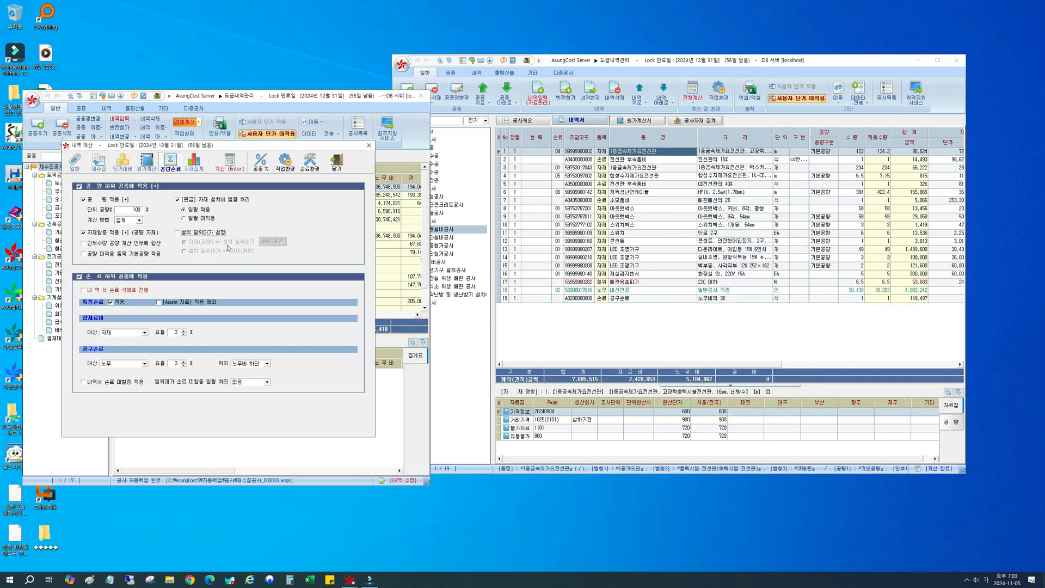
left_click(204, 236)
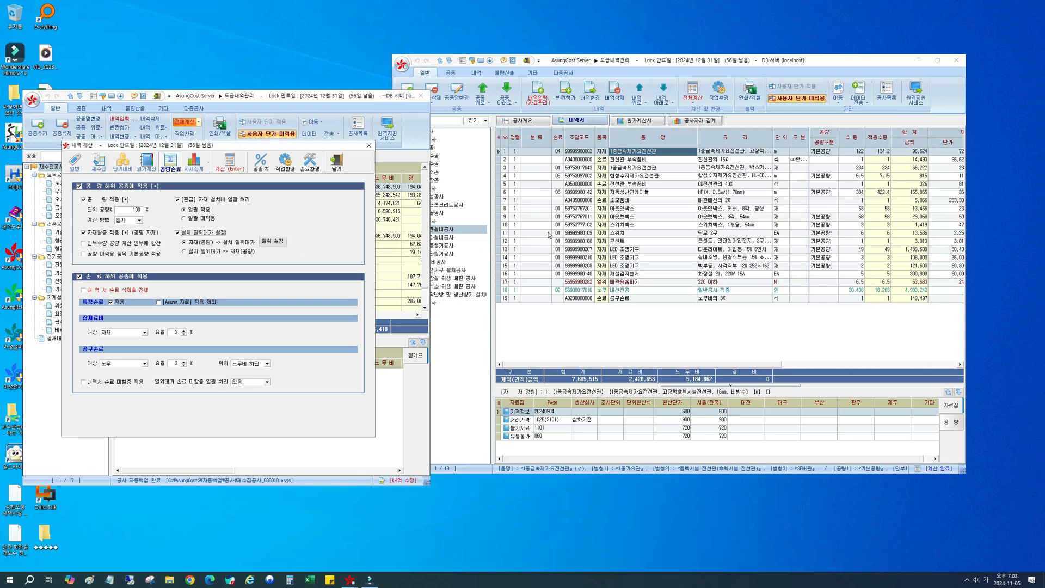
left_click(576, 325)
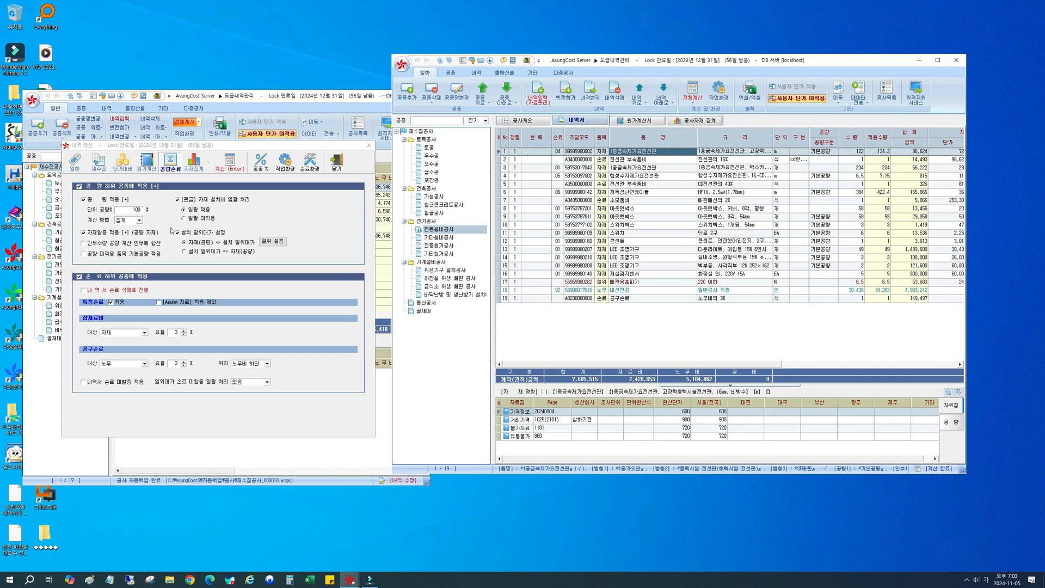
left_click(187, 253)
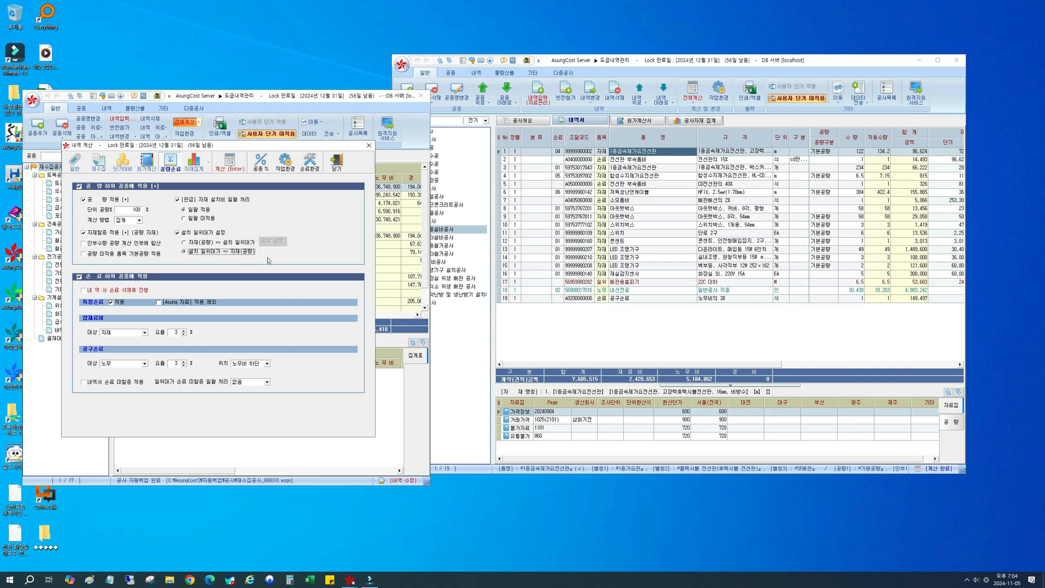
left_click(185, 244)
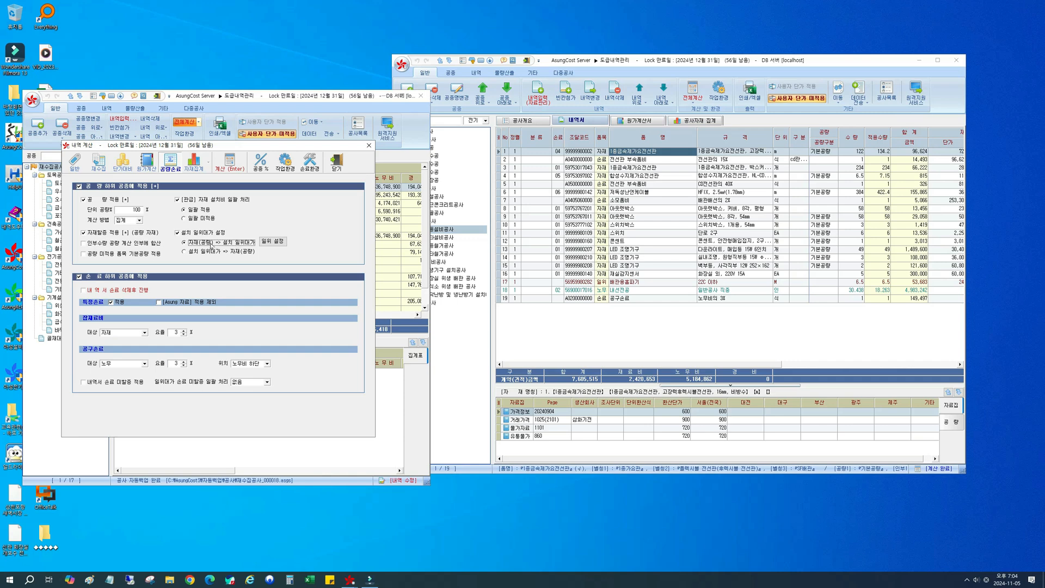
Step: Review the decimal-place and 개별 손료환경 options in 설치 일위대가 환경설정 and close it
left_click(270, 245)
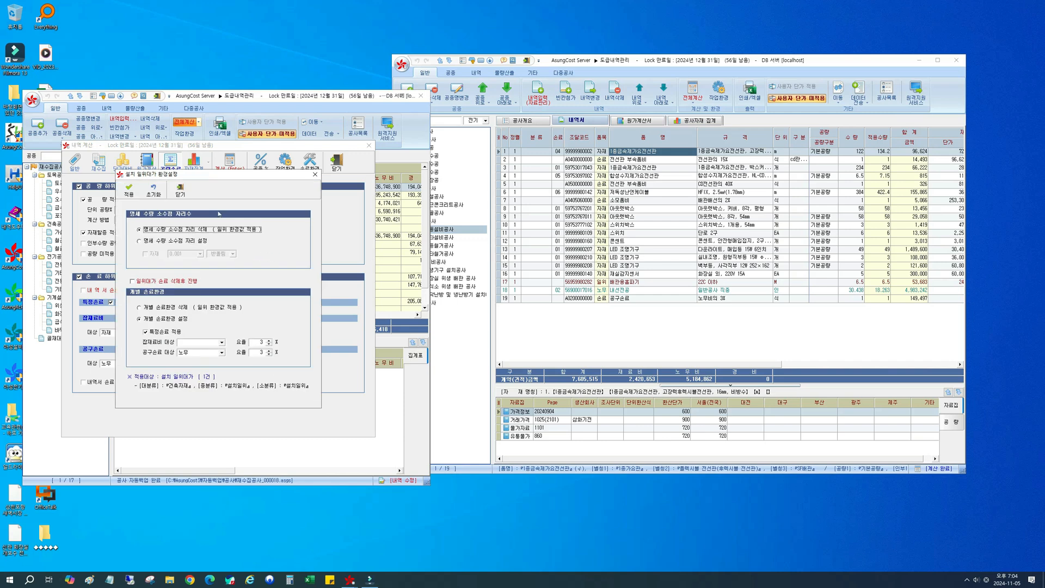
left_click_drag(232, 180, 363, 191)
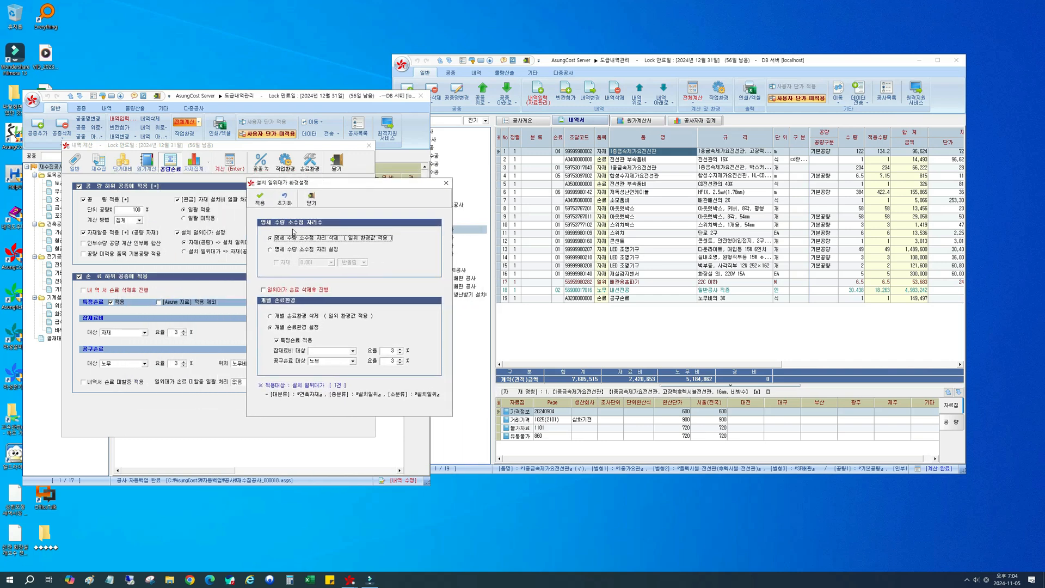
left_click(311, 197)
left_click(571, 338)
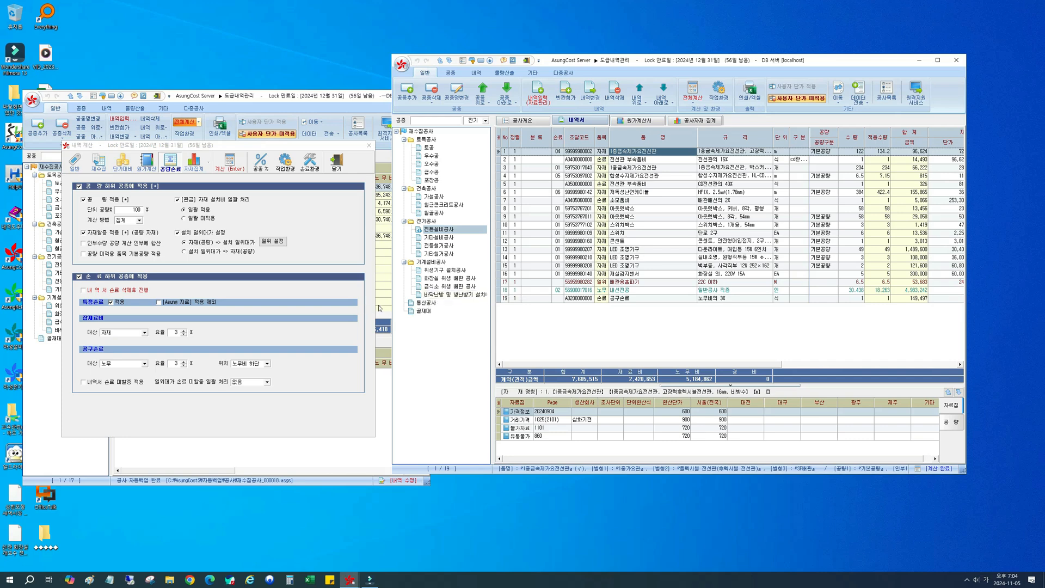
Step: Add a 공종 named 공통공사 with the 업종 공통 to 재수집공사 and return to the 재수집공사 overview
left_click(426, 303)
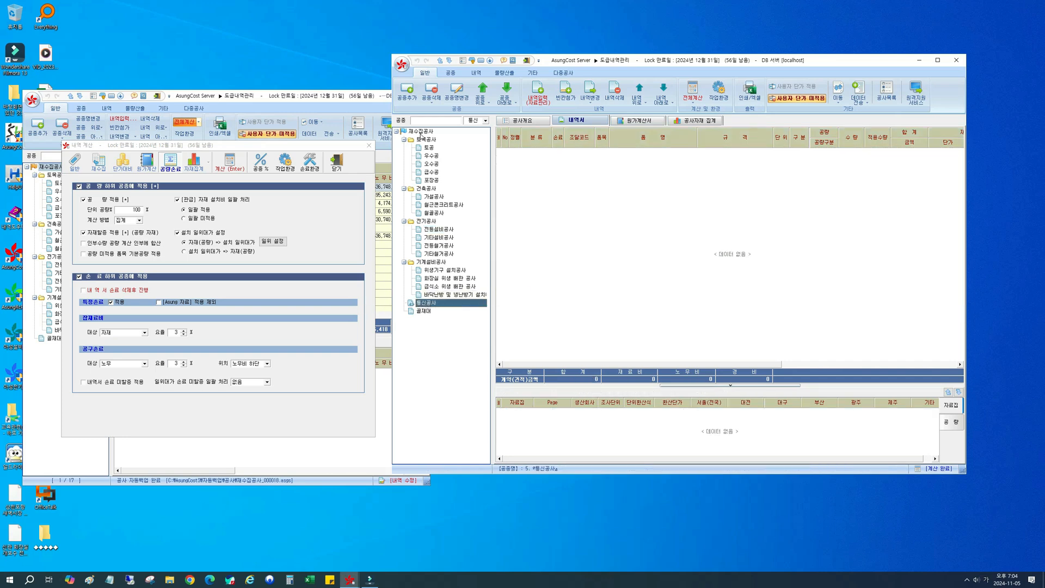
left_click(422, 131)
left_click(424, 123)
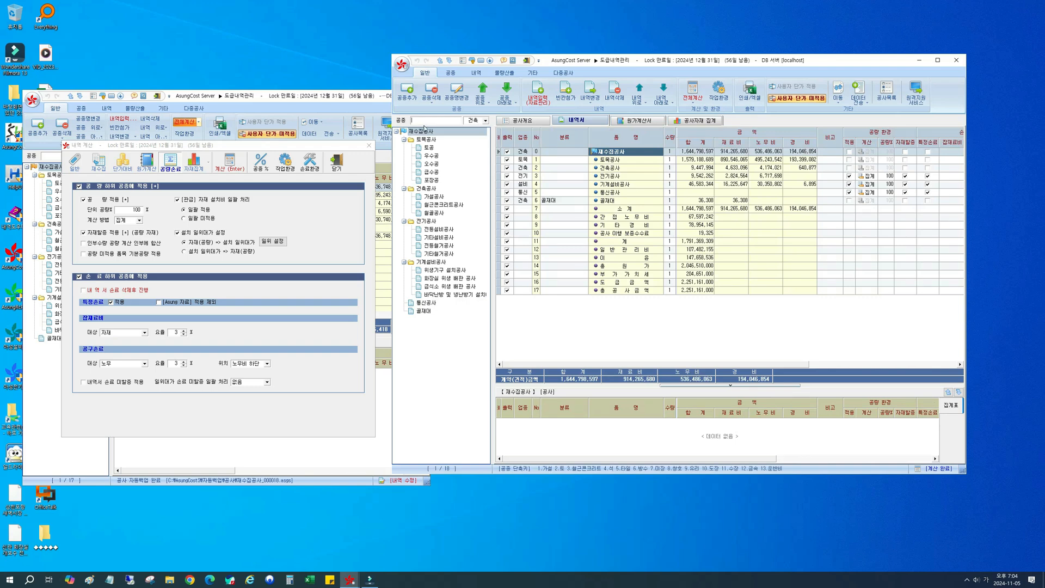
left_click(480, 126)
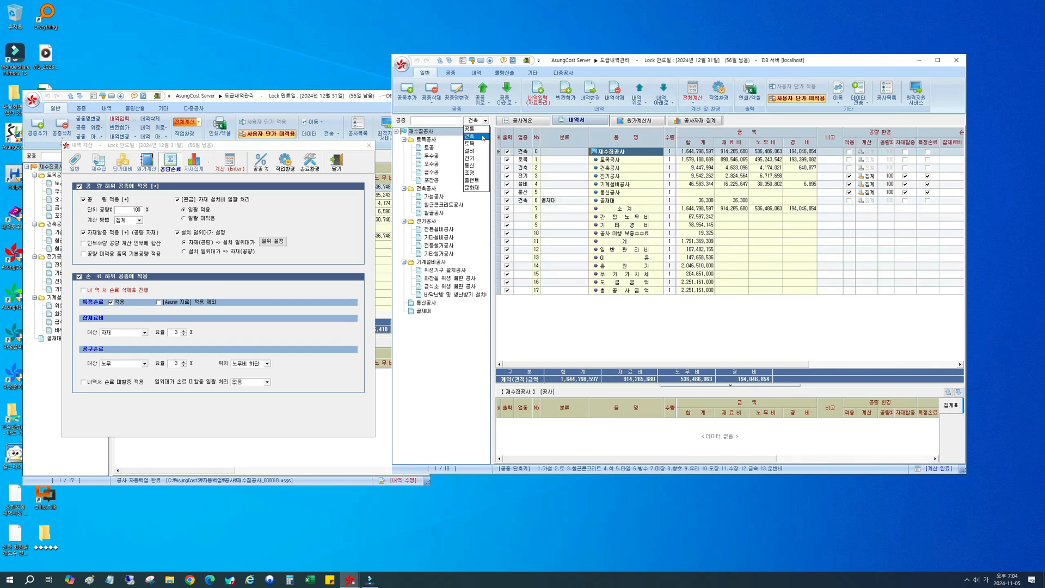
left_click(478, 138)
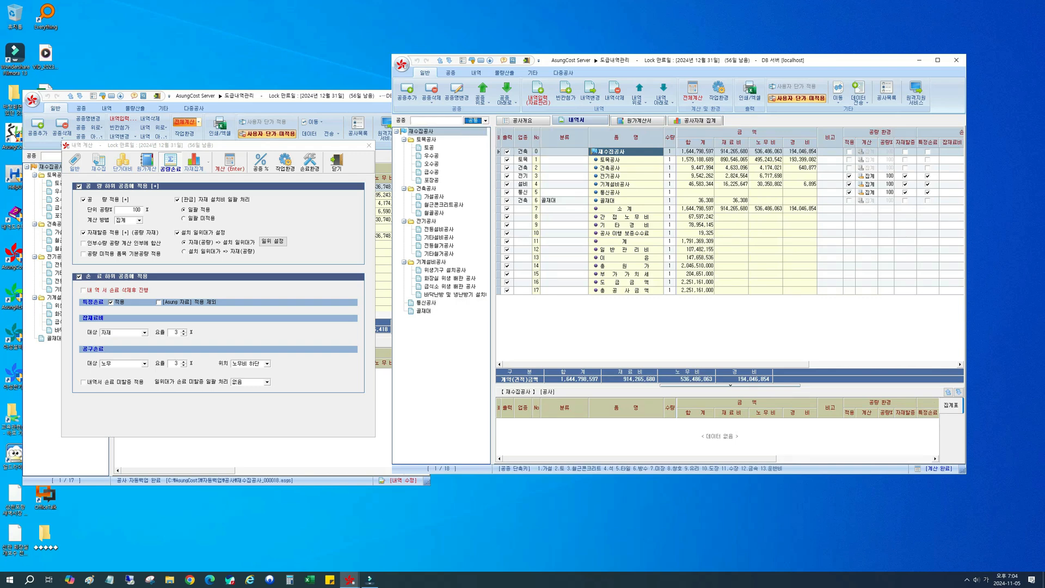
left_click(428, 121)
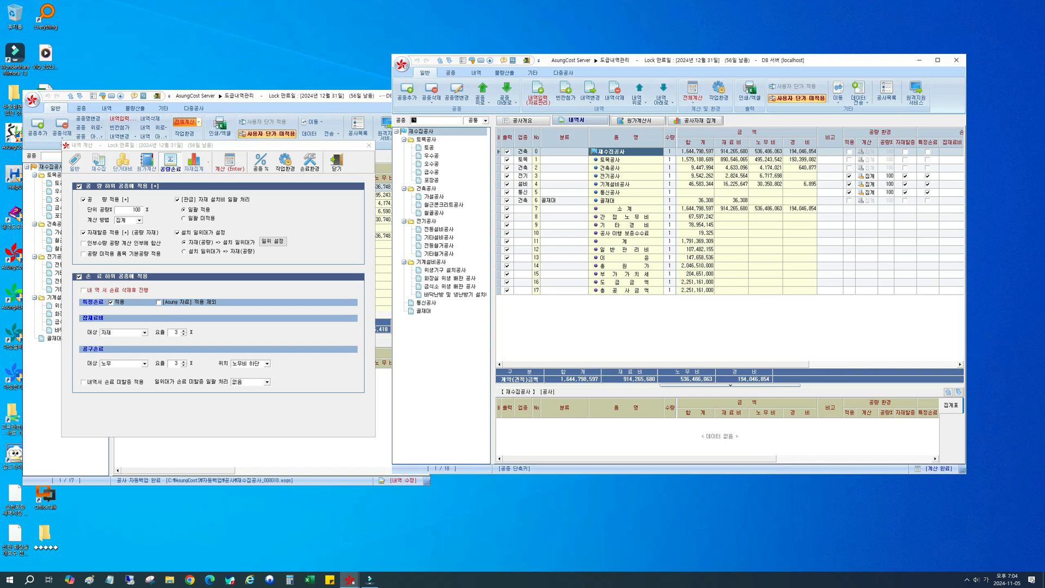
type("공통공사")
key("Return")
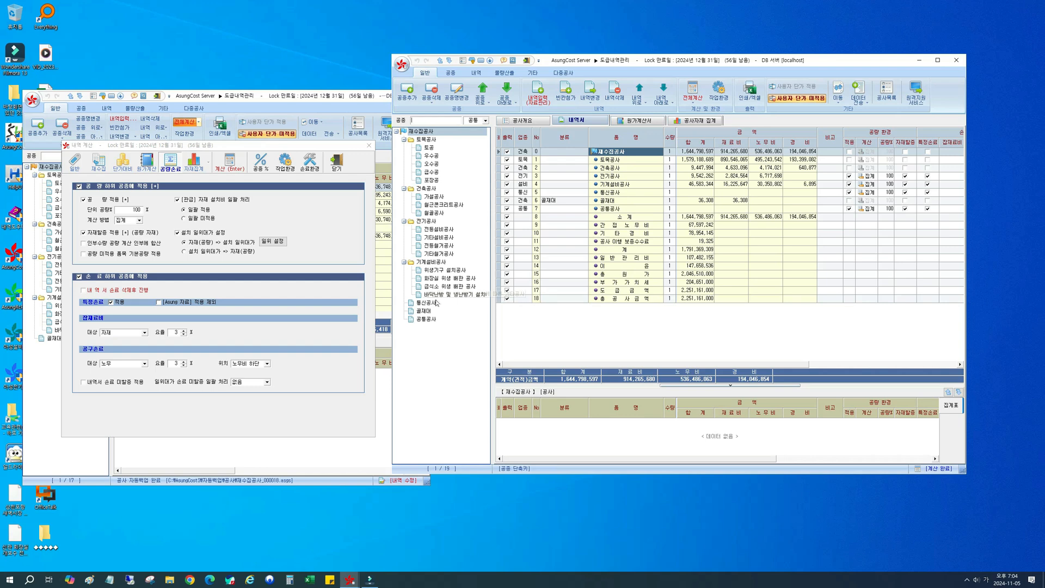
left_click(427, 319)
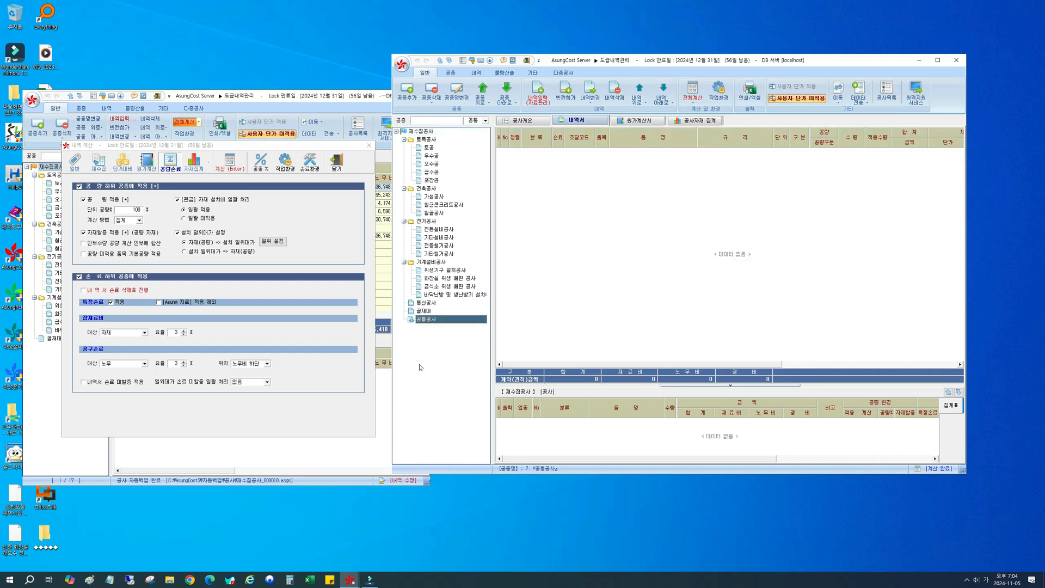
left_click(470, 132)
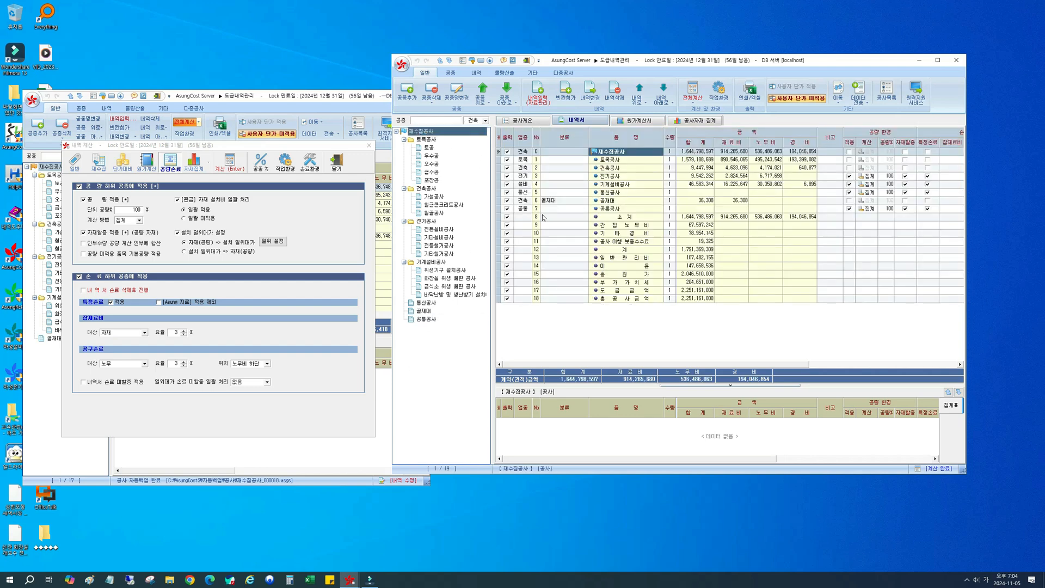
Step: Change the 업종 of 공통공사 to 전기, switching 설치 일위대가 설정 off and back on
left_click(522, 209)
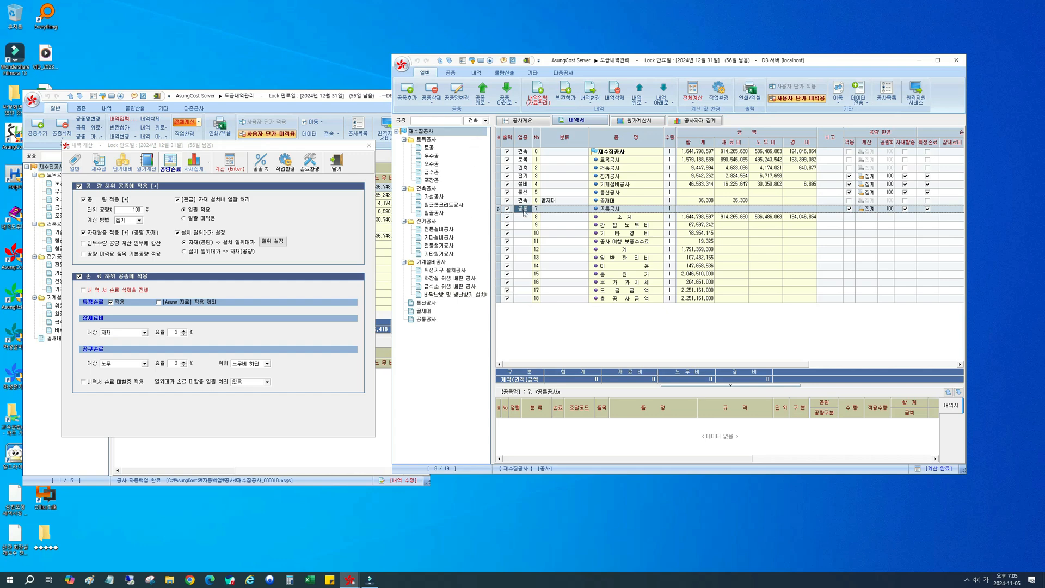
left_click(190, 234)
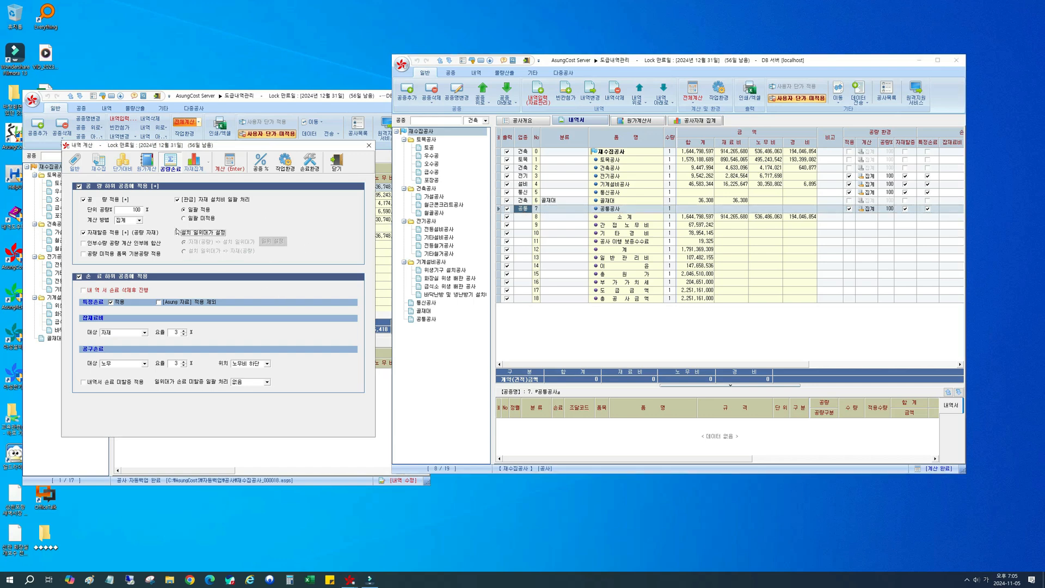
left_click(528, 212)
left_click(528, 210)
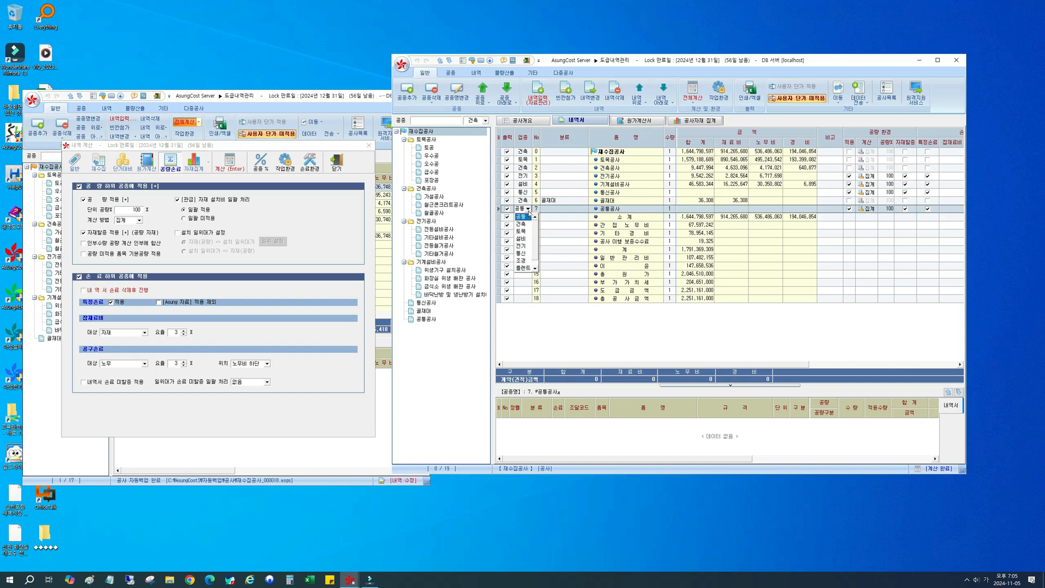
left_click(524, 246)
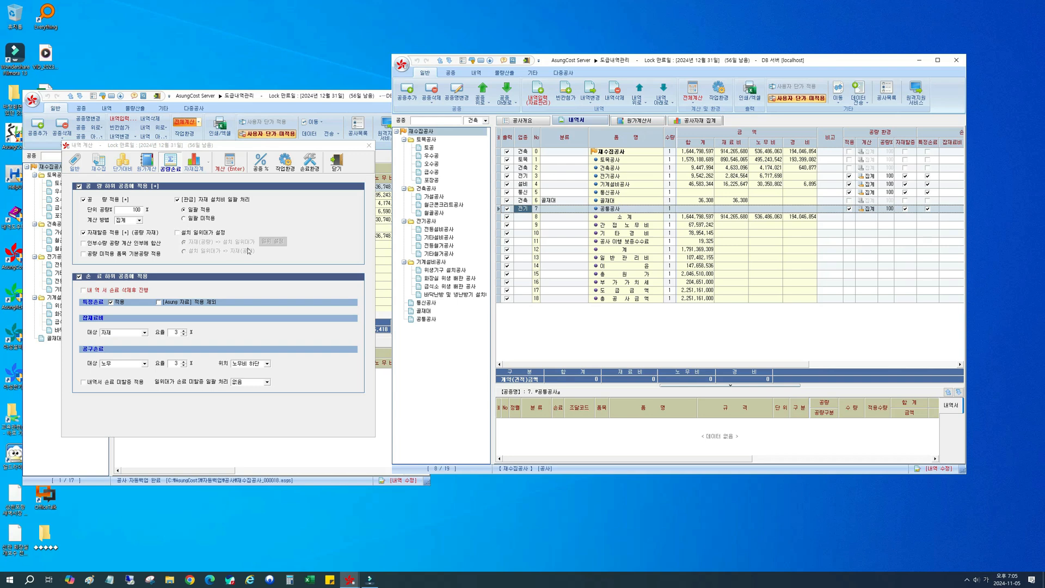
left_click(177, 232)
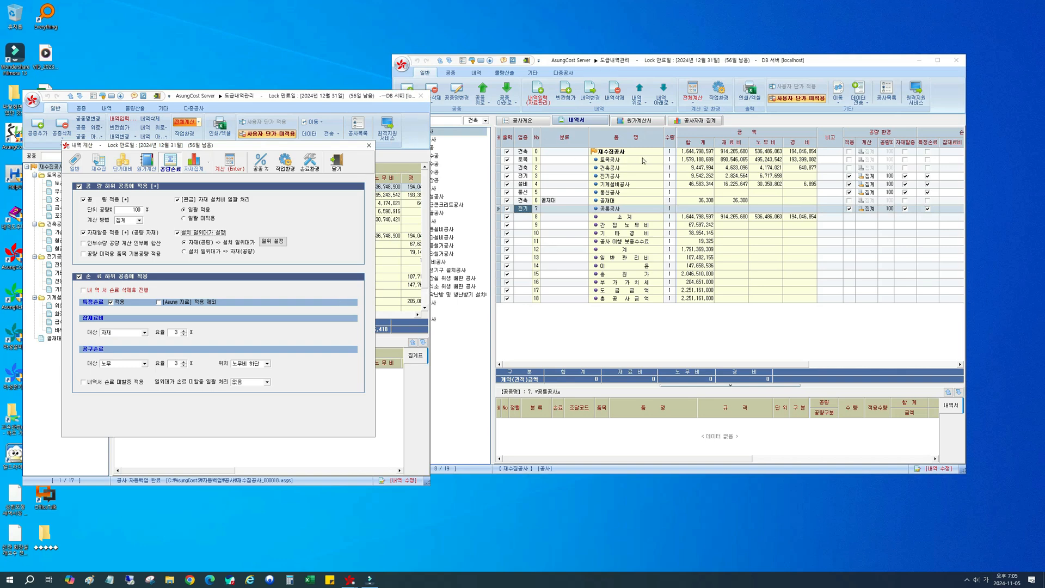
Step: Open 전등설비공사 and check the 내역서 수량 and 단가 decimal settings in 작업 환경설정
left_click(439, 230)
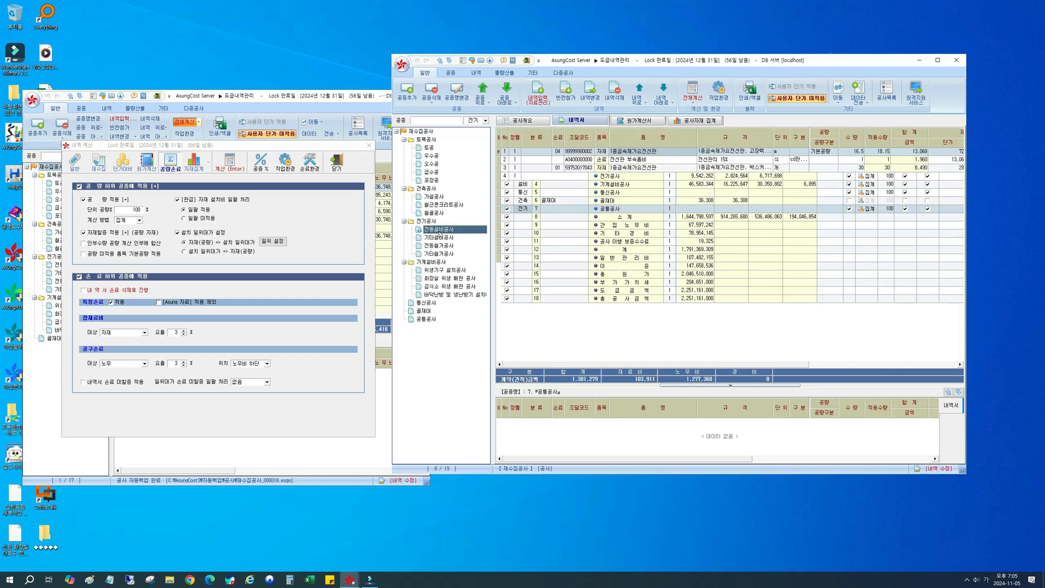
left_click(603, 154)
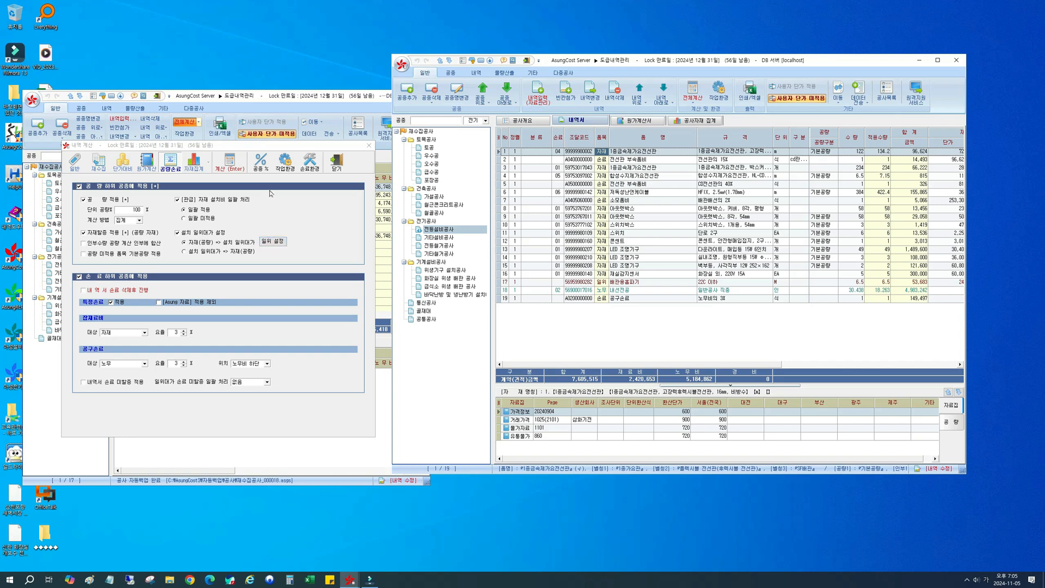
left_click(283, 165)
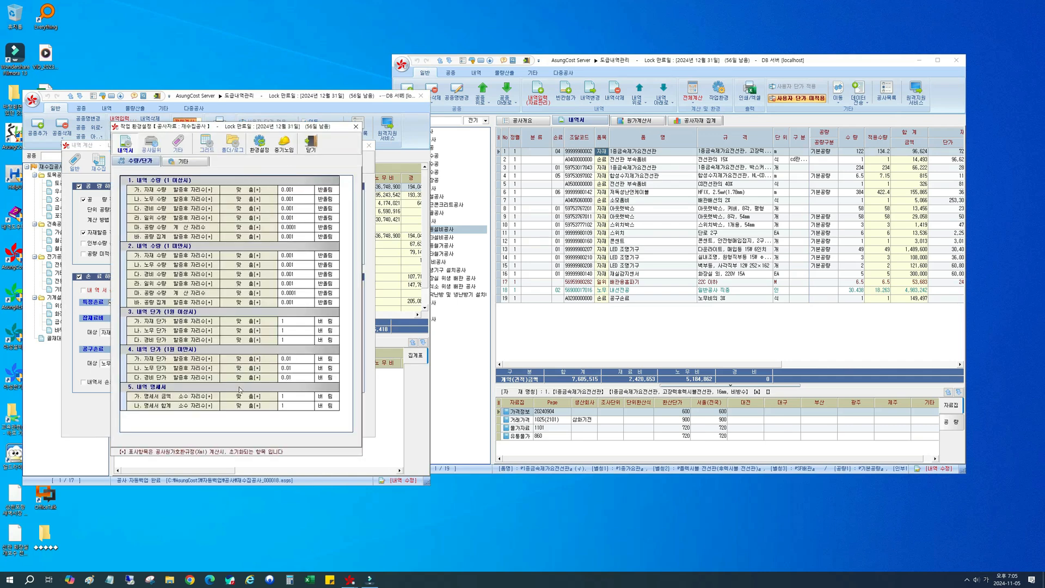
left_click(310, 144)
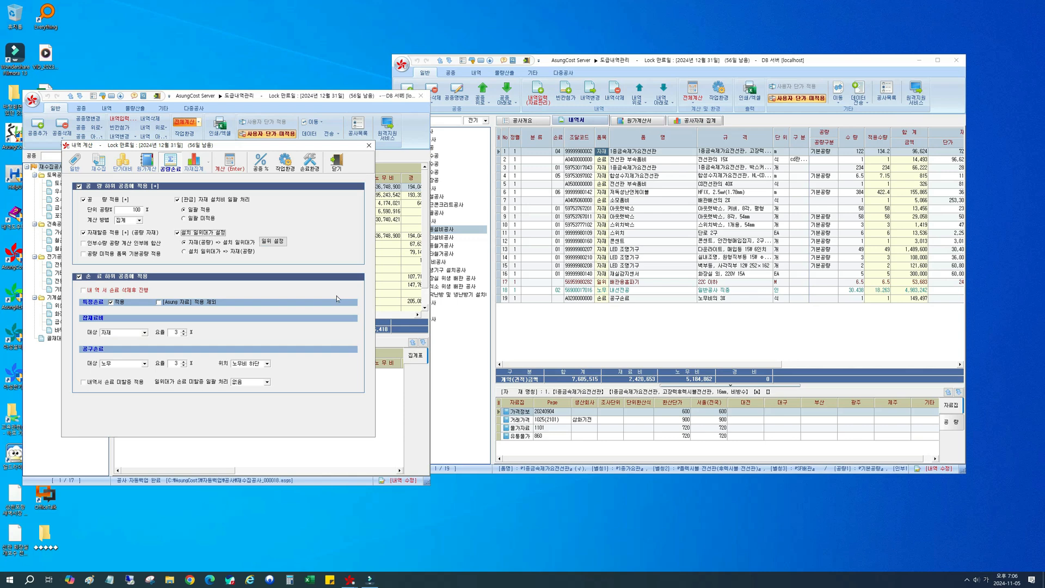
Step: Compare the 명세 수량 소수점 자리수 options in 설치 일위대가 환경설정 with the 공사일위 자재 수량 decimal setting in 작업 환경설정
left_click(266, 243)
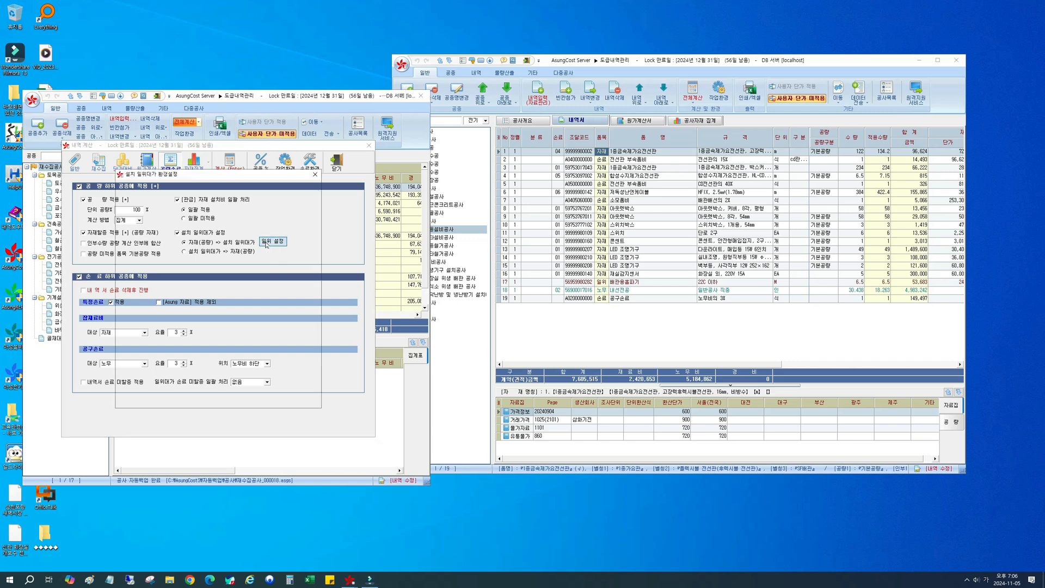
mouse_move(220, 178)
left_mouse_down()
mouse_move(340, 206)
mouse_move(384, 204)
left_mouse_up()
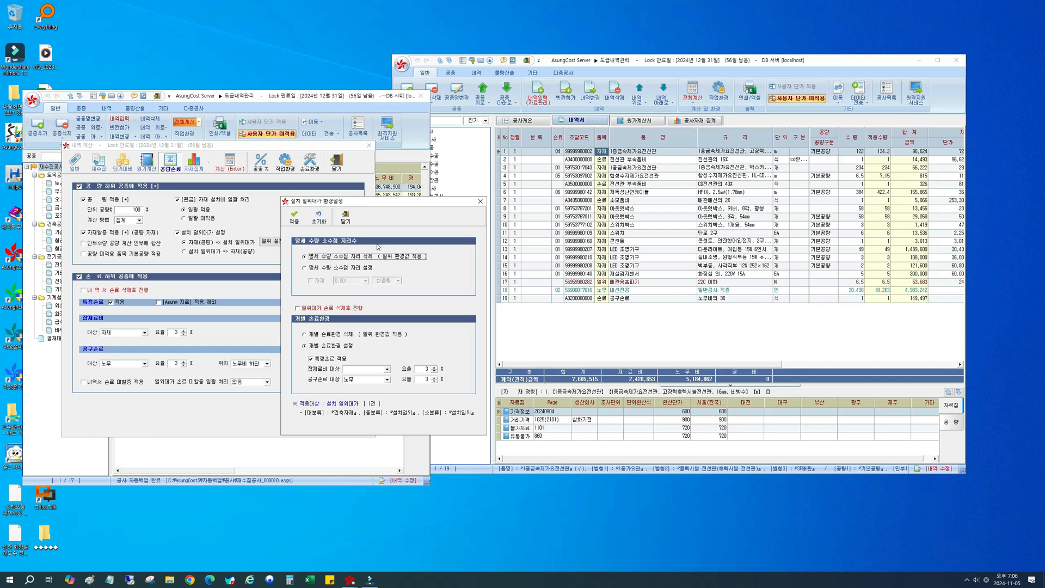
left_click(725, 96)
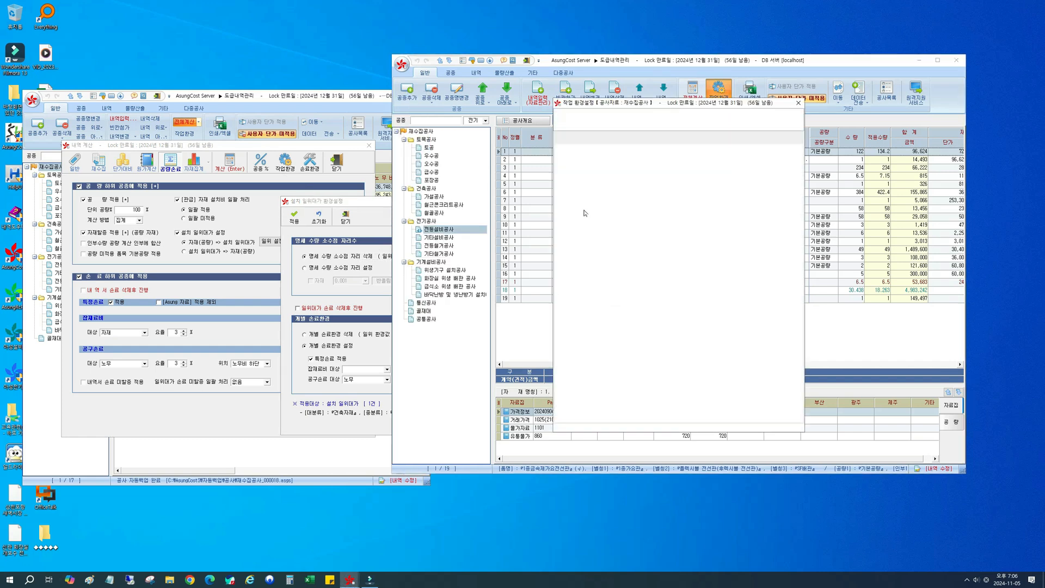
left_click(663, 168)
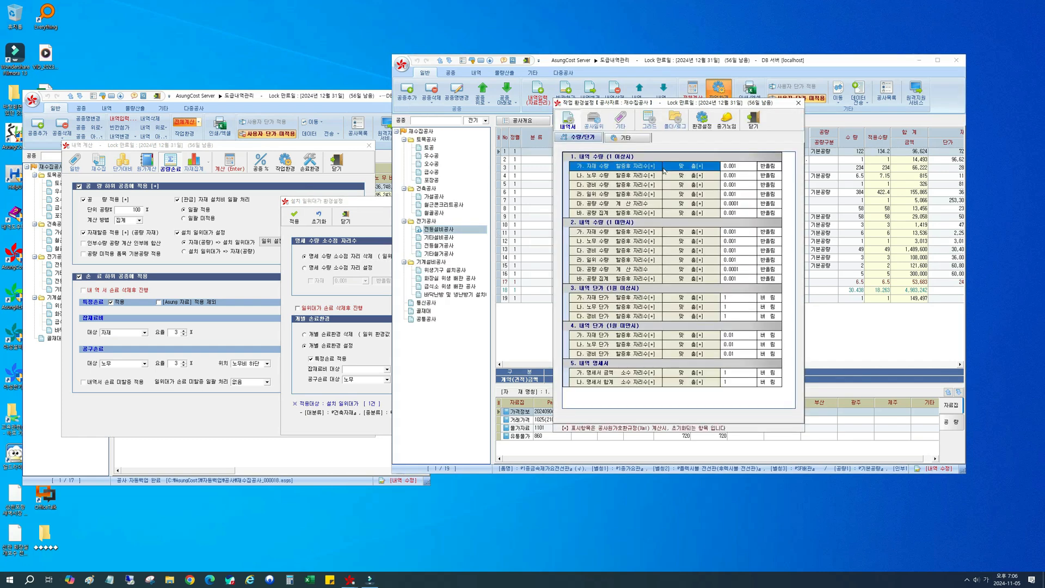
left_click(595, 118)
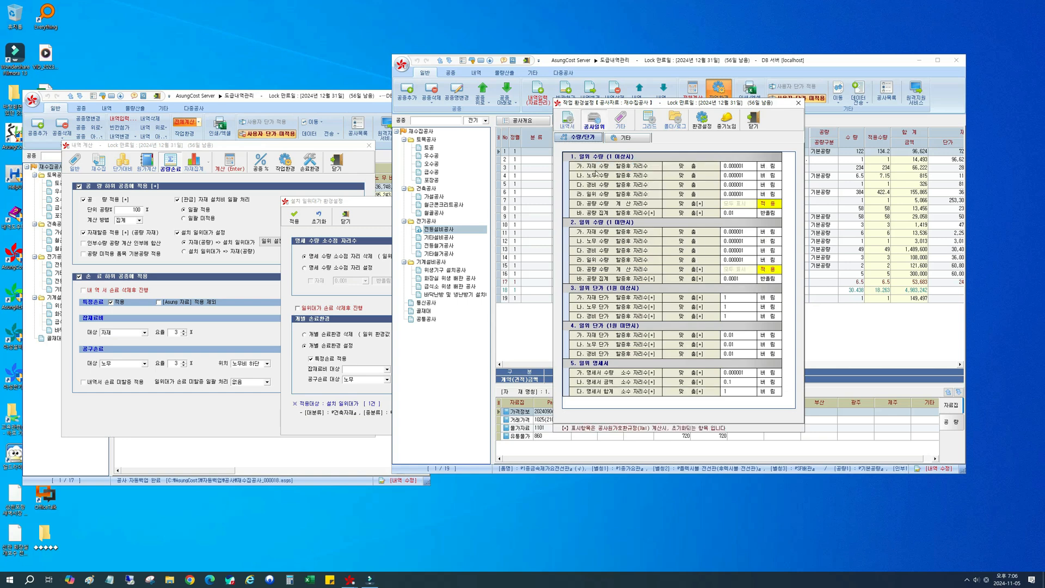
left_click(732, 170)
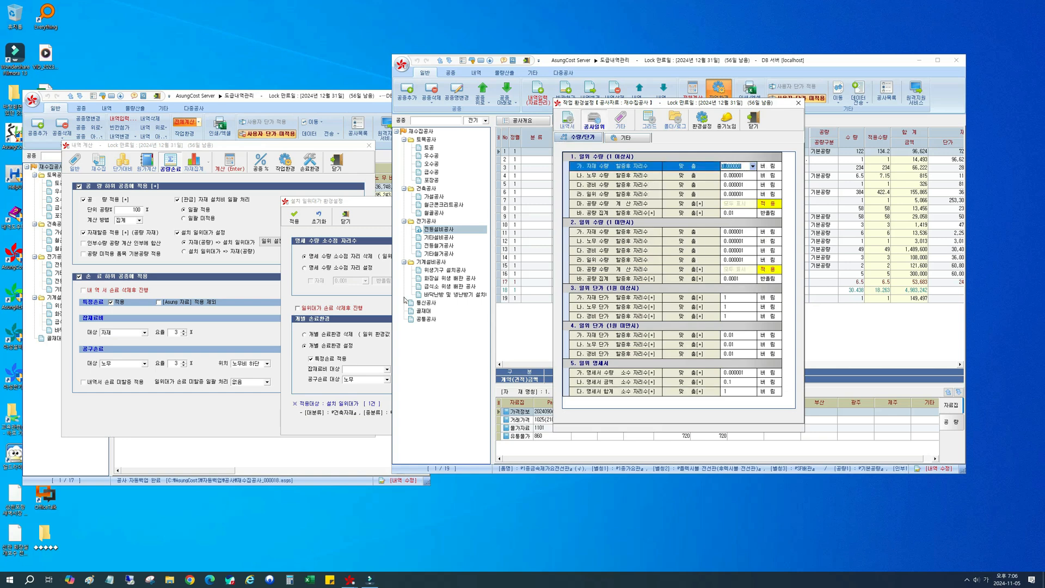
Step: Try 명세 수량 소수점 자리 설정 with 자재 enabled, and restore 명세 수량 소수점 자리 삭제 (일위 환경값 적용)
left_click(345, 262)
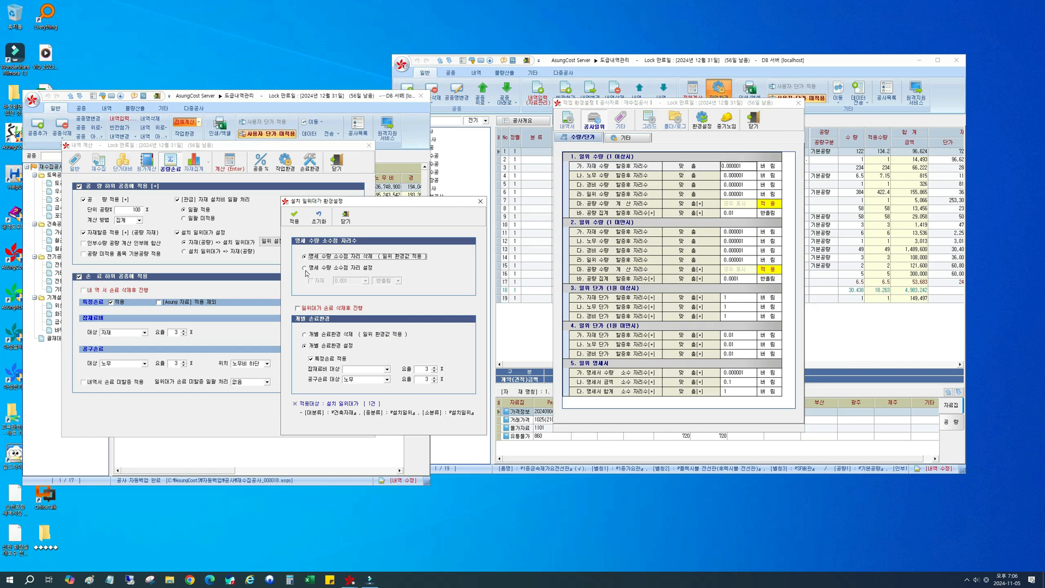
left_click(306, 271)
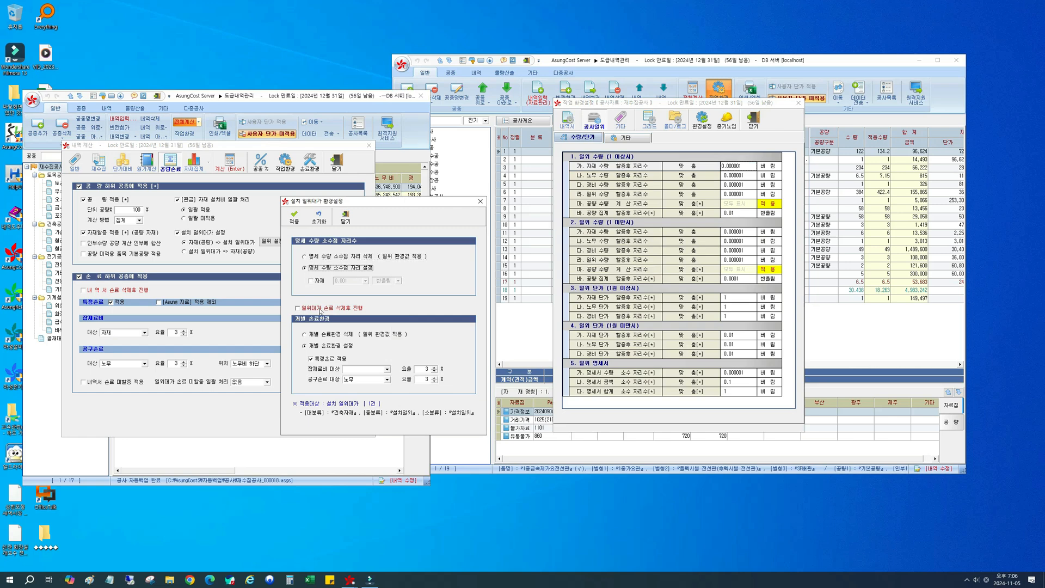
left_click(319, 281)
left_click(362, 282)
left_click(344, 293)
left_click(323, 257)
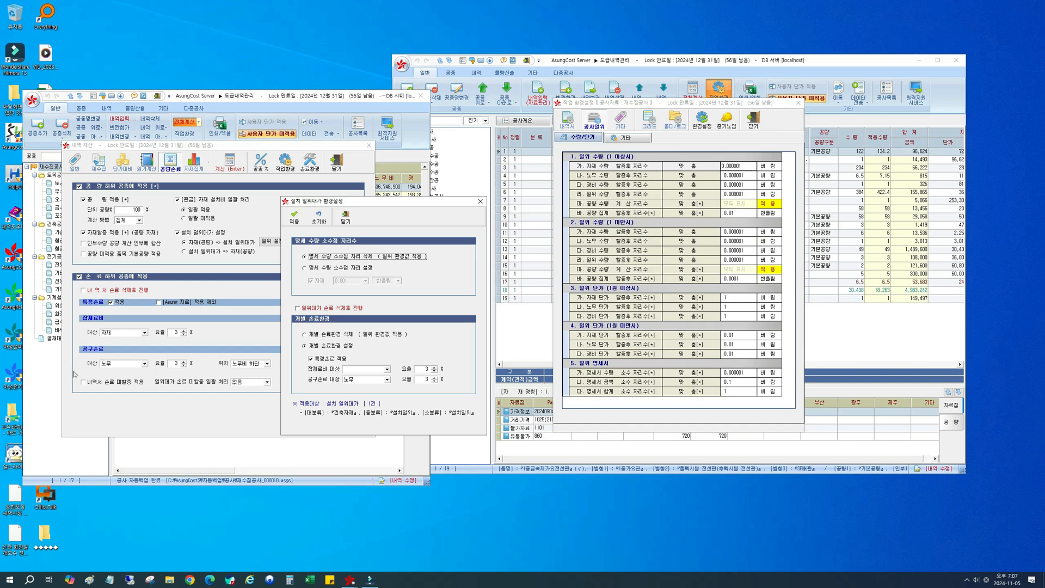
Step: Compare the 개별 손료환경 삭제 and 개별 손료환경 설정 options, including the 잡재료비 and 공구손료 요율, and close 설치 일위대가 환경설정
left_click(344, 336)
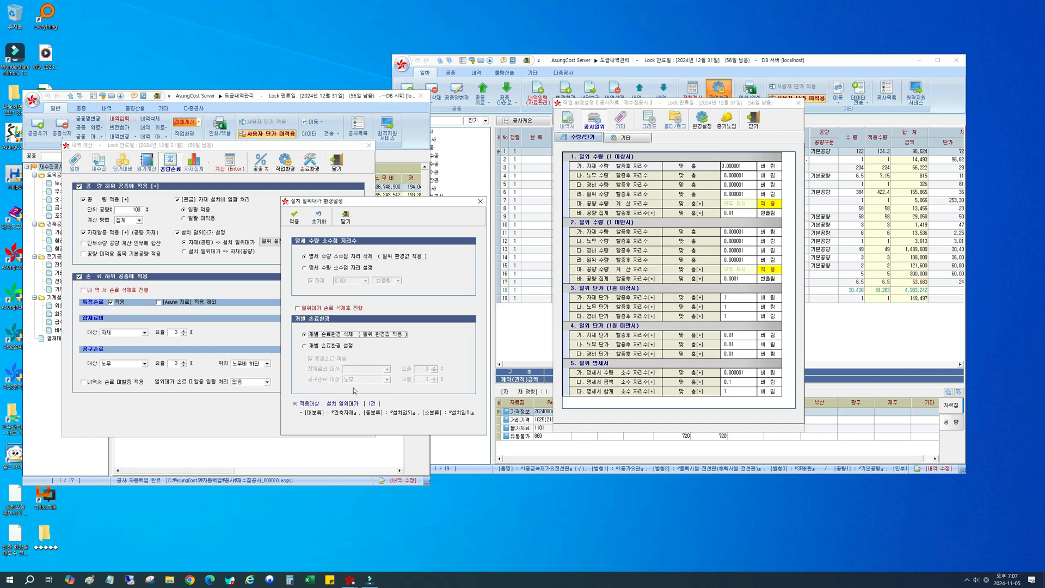
left_click(337, 347)
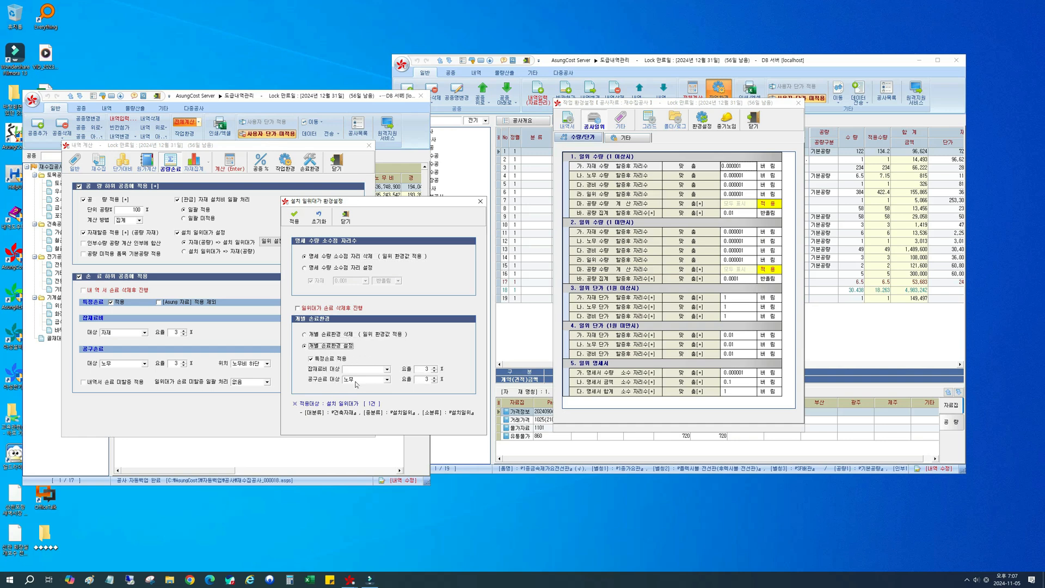
left_click(333, 335)
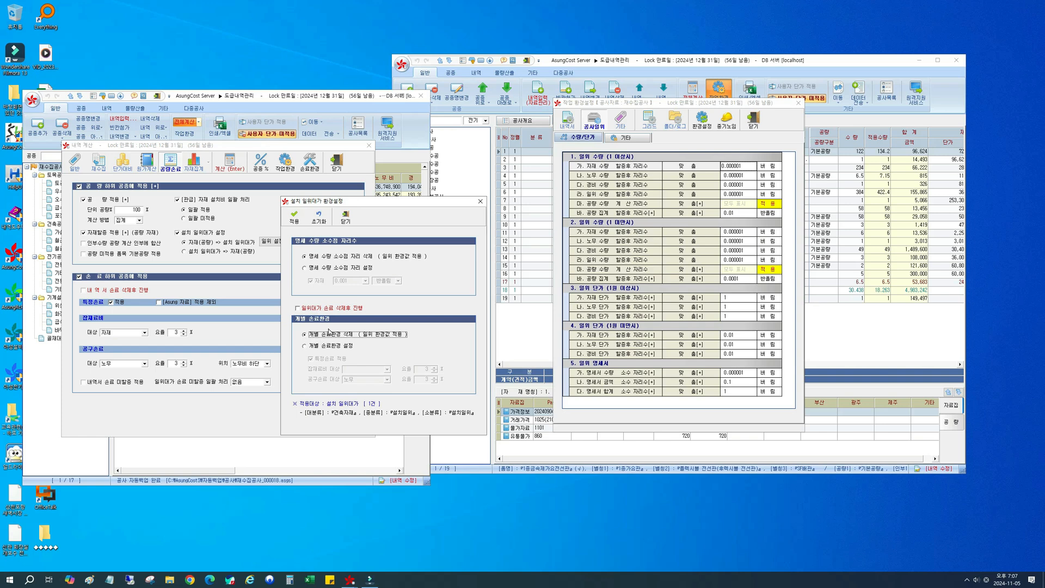
left_click(304, 346)
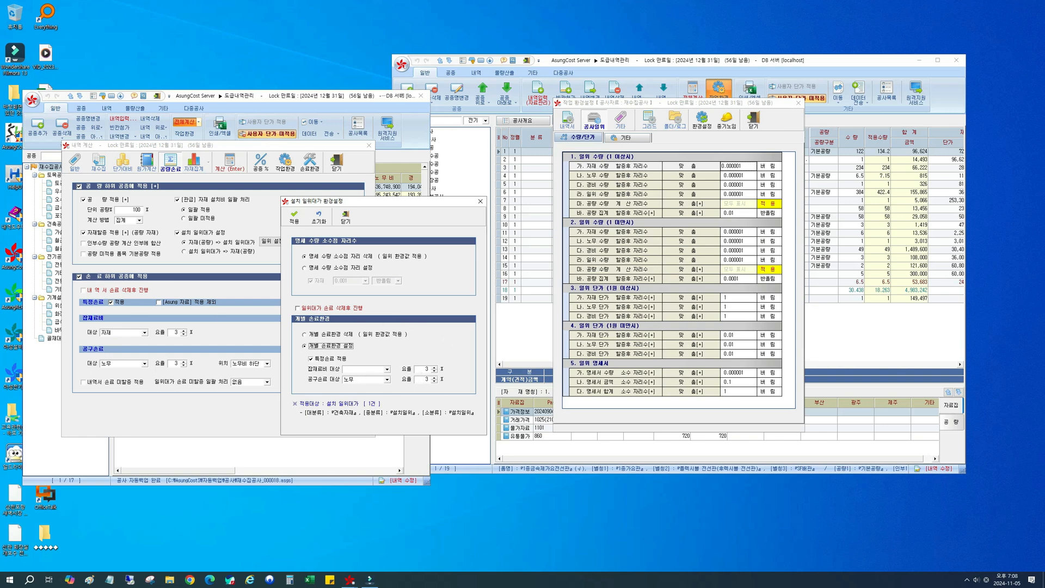
left_click(421, 369)
left_click(416, 380)
left_click(345, 217)
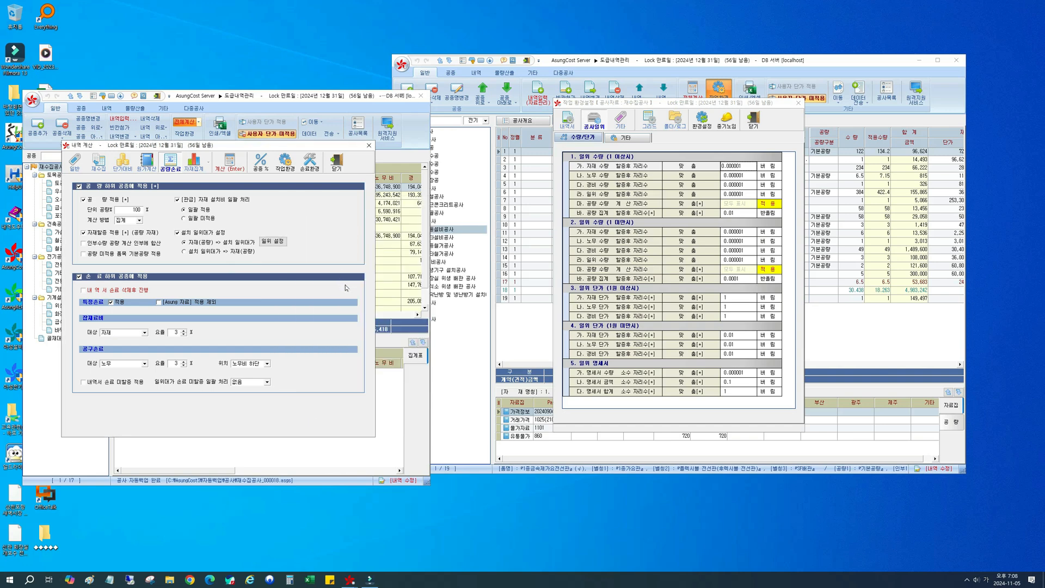
Step: Close 작업 환경설정 and return to the 재수집공사 overview
left_click(752, 125)
left_click(751, 125)
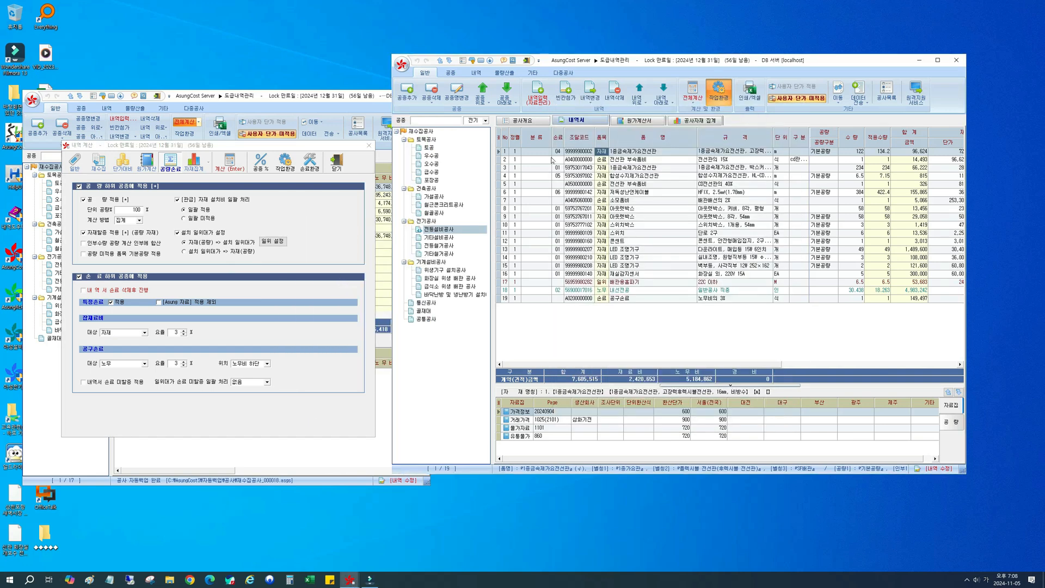
left_click(437, 131)
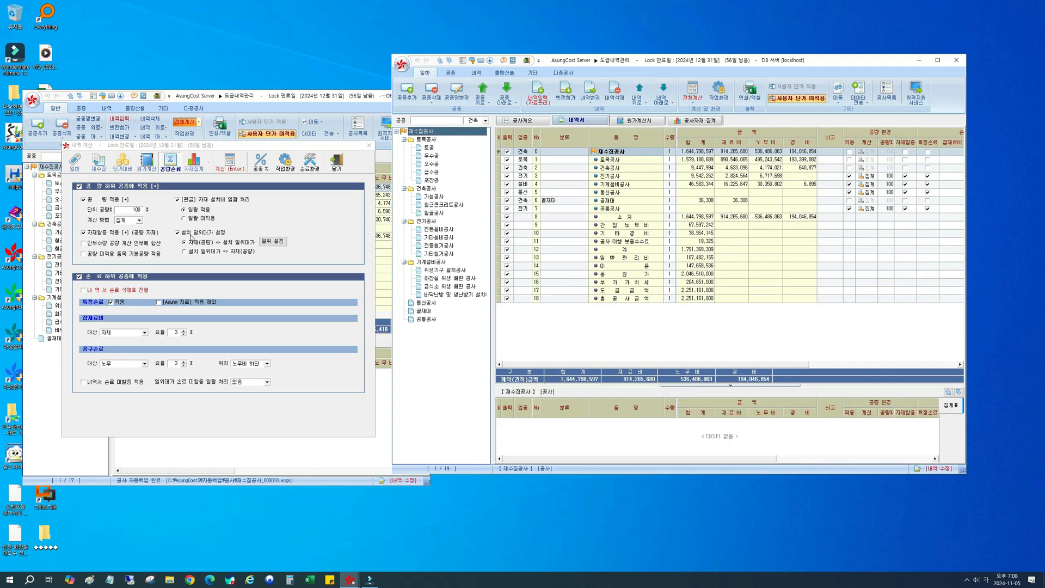
Step: Switch off 설치 일위대가 설정 in the 공량 options of 내역 계산
left_click(191, 236)
left_click(191, 236)
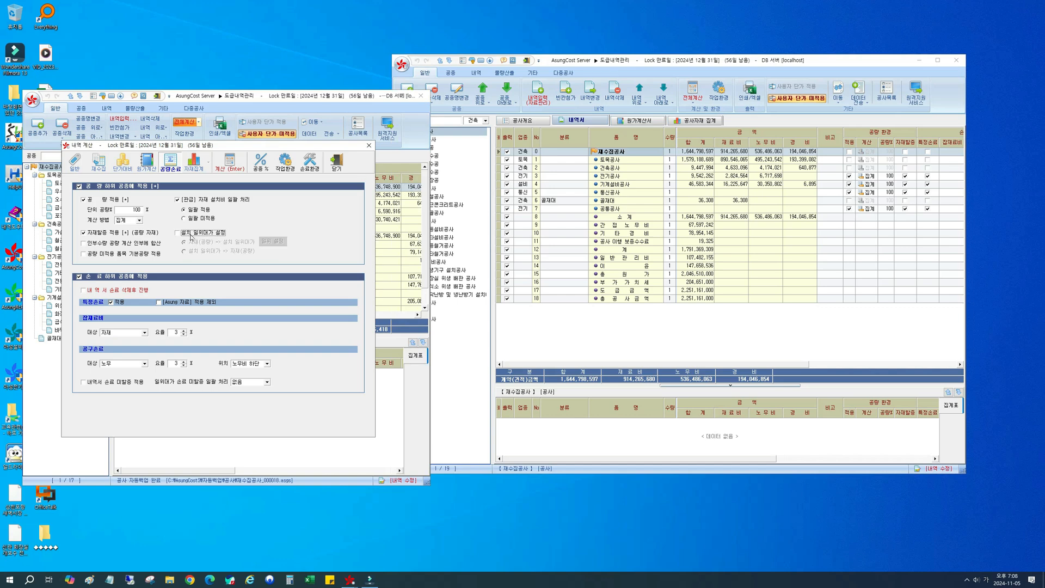